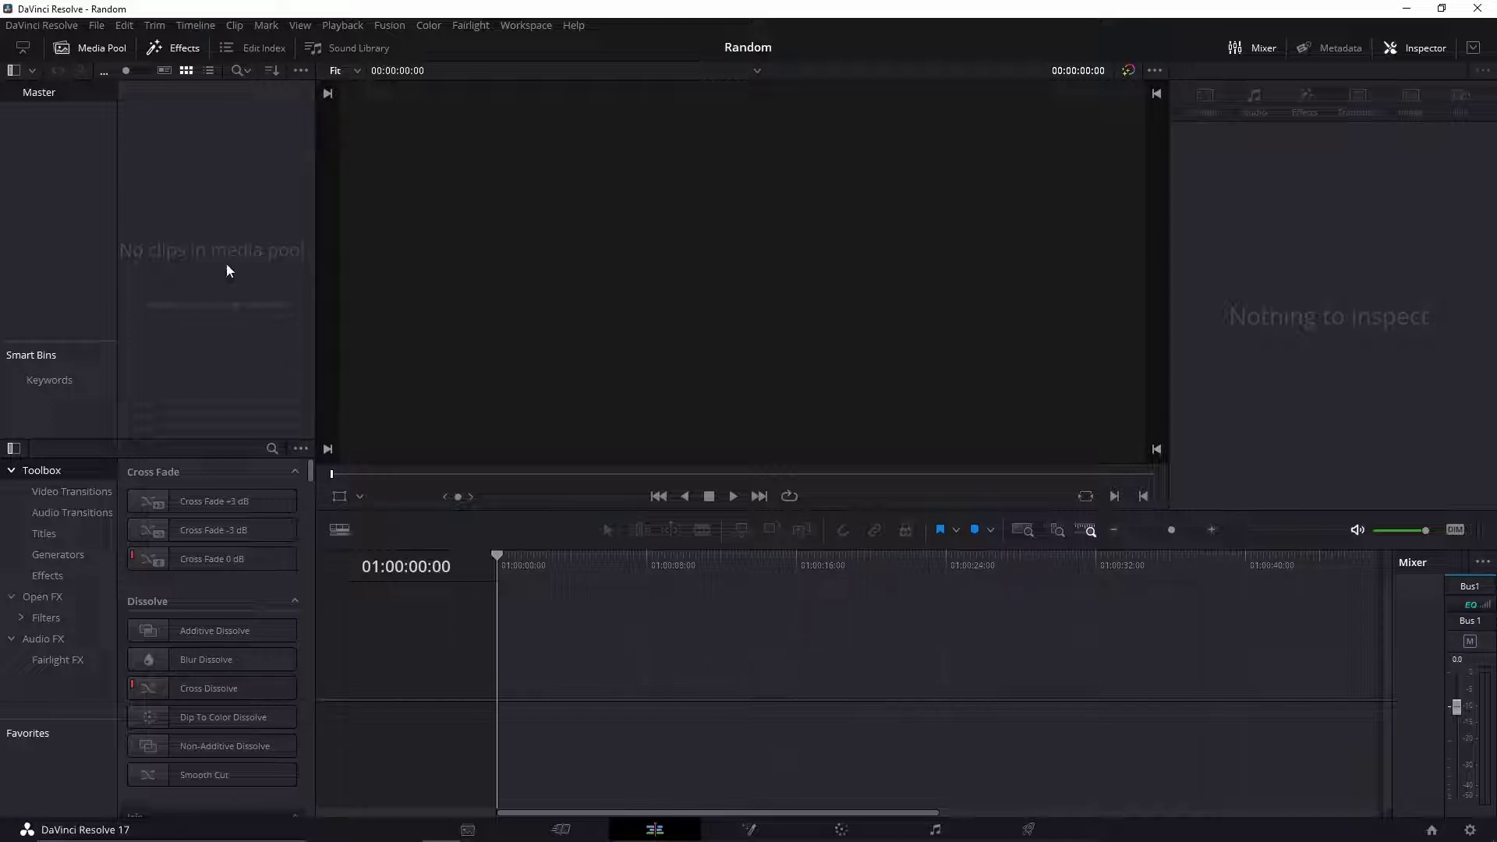
Create a new Timeline 1 at 30 fps instead of the project settings.
{"action": "right_click", "coordinate": [187, 190]}
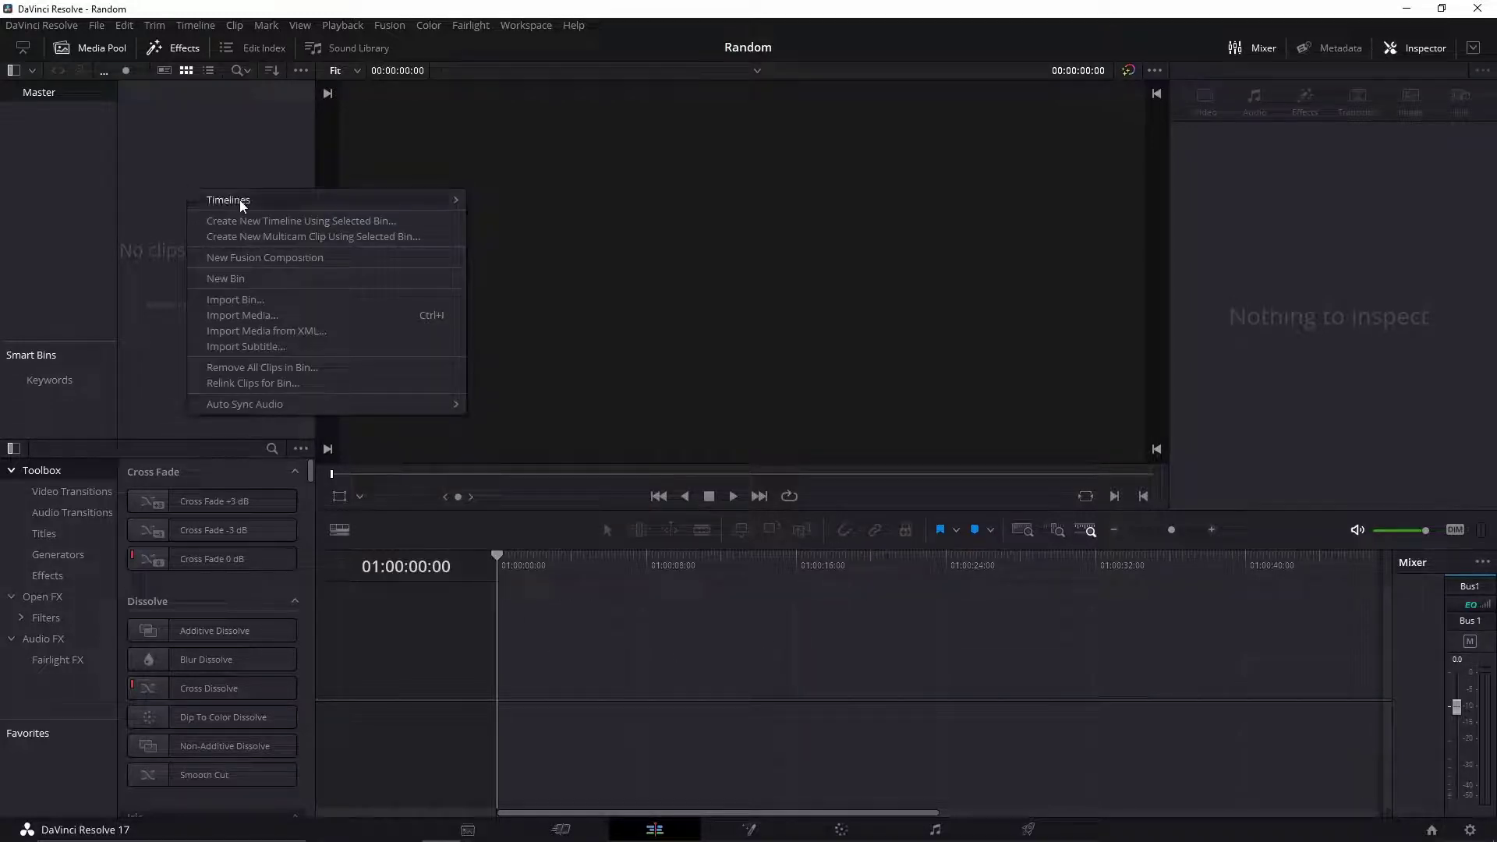
{"action": "mouse_move", "coordinate": [240, 200]}
{"action": "left_click", "coordinate": [519, 202]}
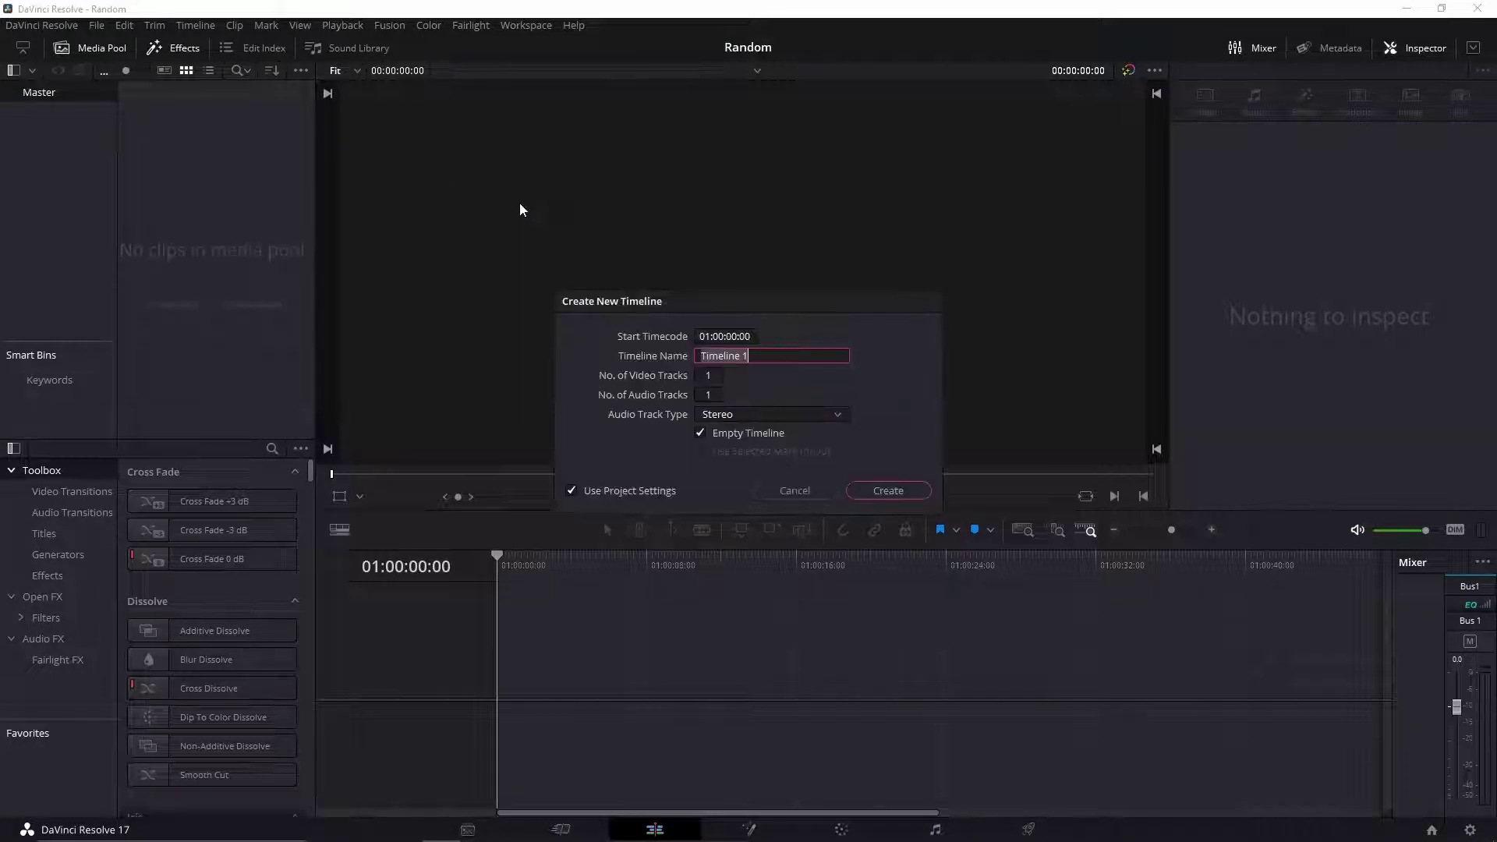
{"action": "left_click", "coordinate": [629, 491]}
{"action": "left_click", "coordinate": [702, 336]}
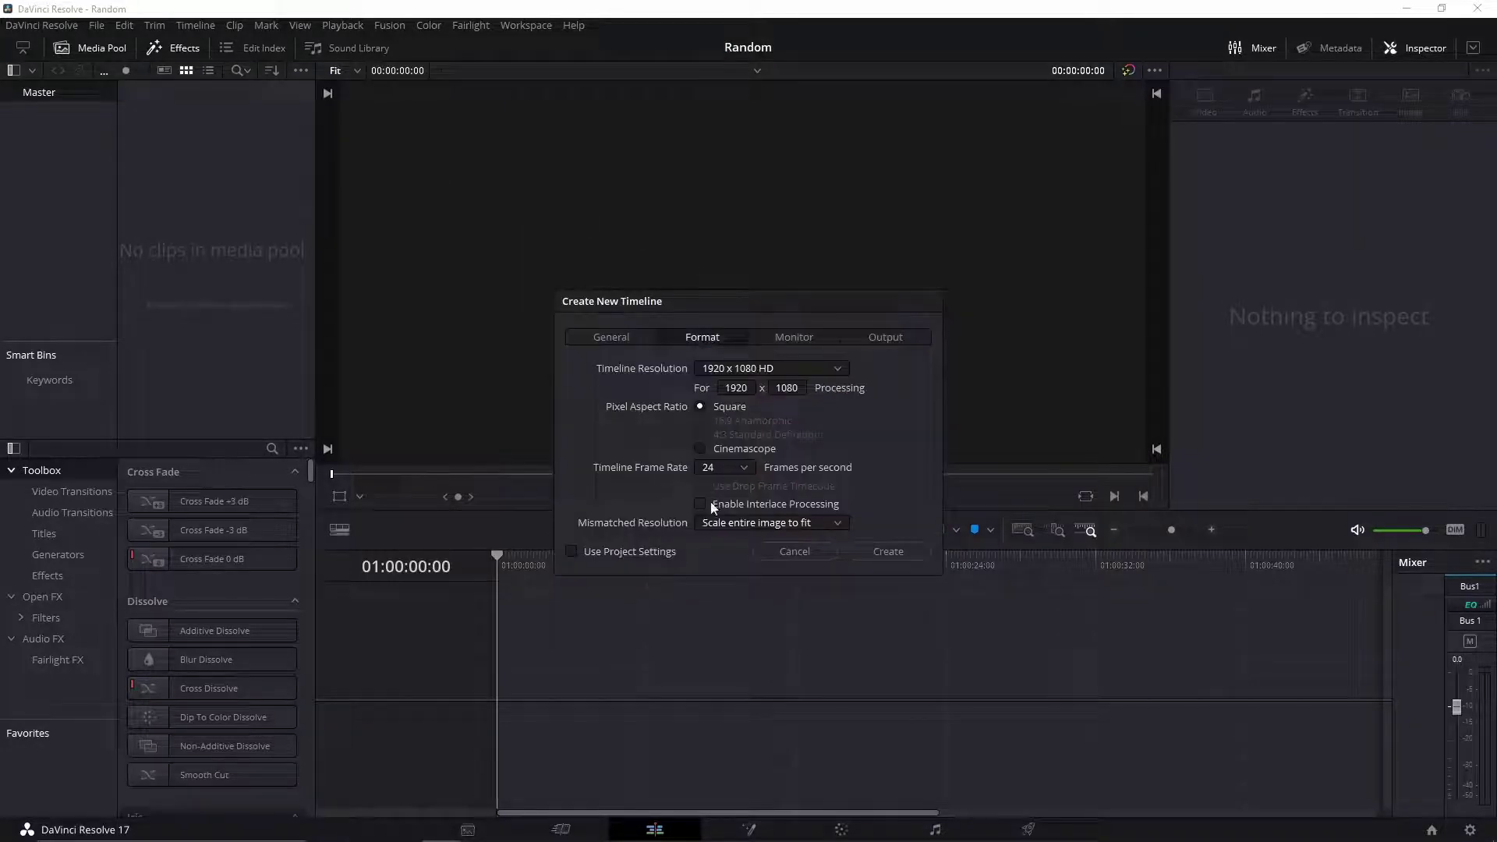
{"action": "left_click", "coordinate": [723, 467]}
{"action": "left_click", "coordinate": [723, 591]}
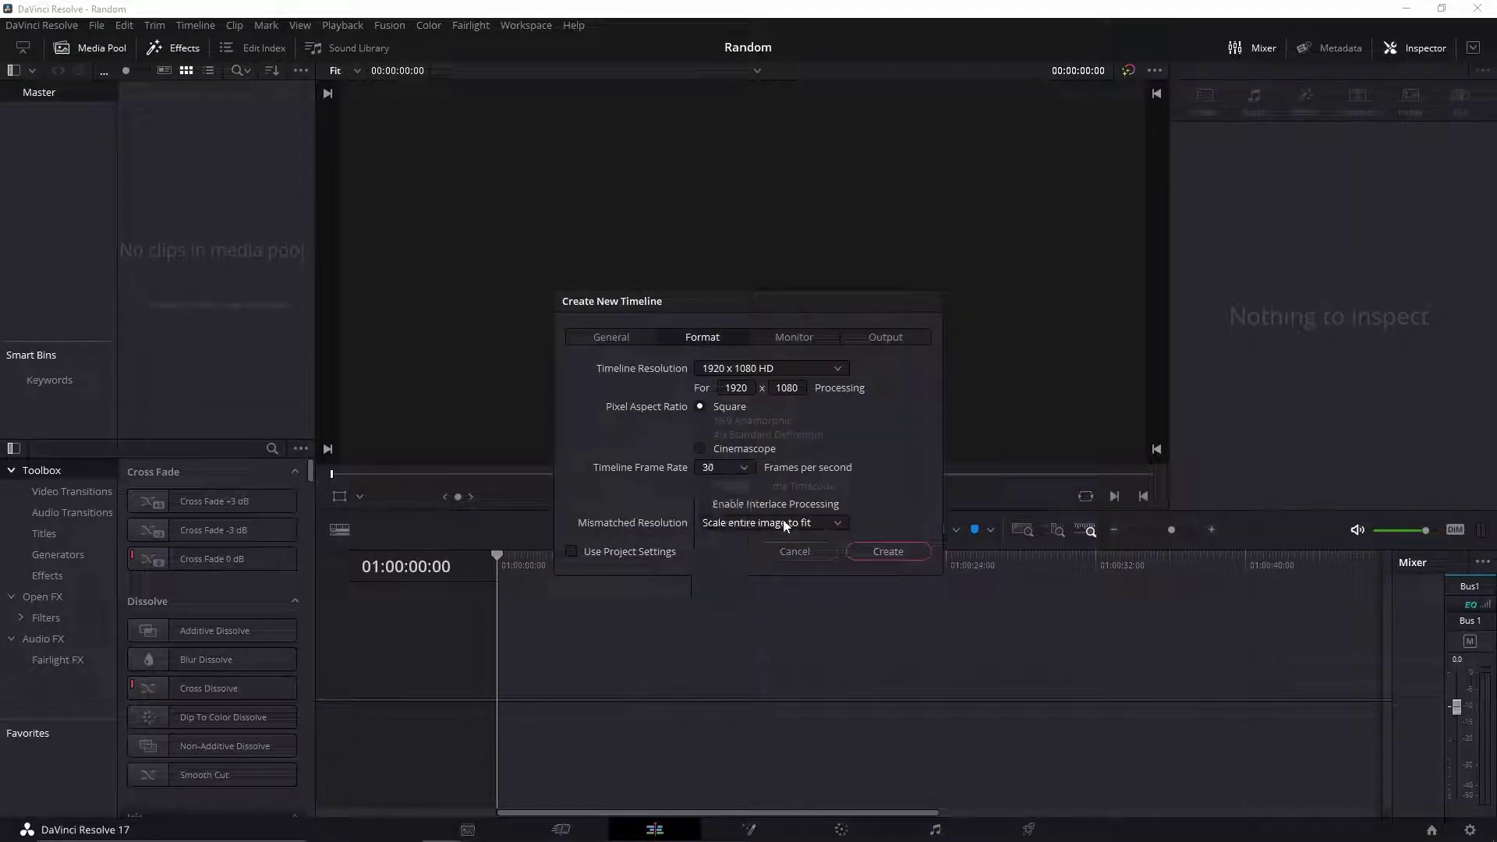
{"action": "left_click", "coordinate": [904, 554]}
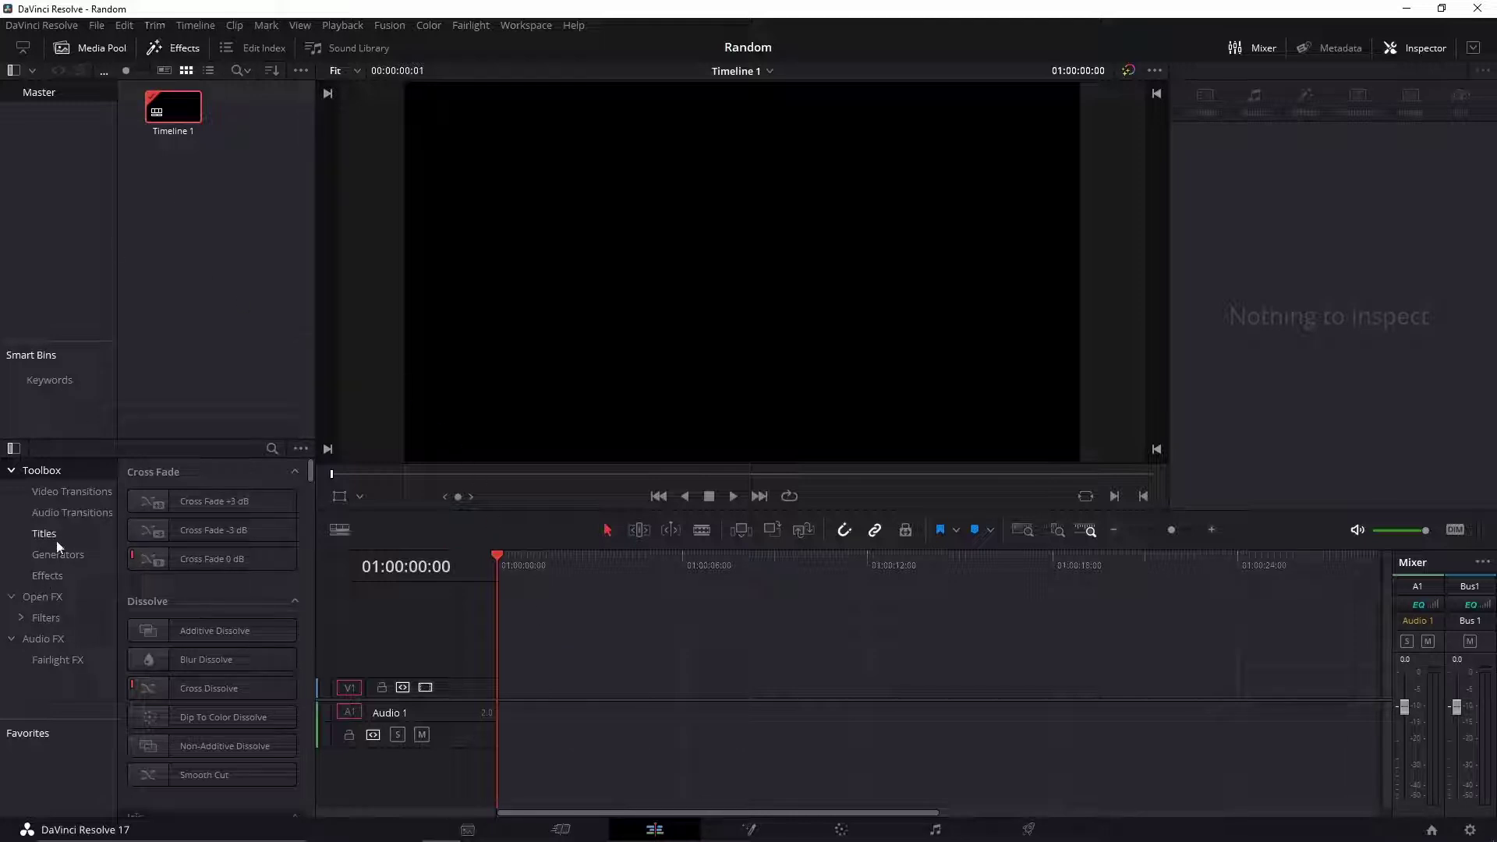
Place a Fusion Composition from Effects onto Timeline 1 and open it on the Fusion page.
{"action": "left_click", "coordinate": [47, 577]}
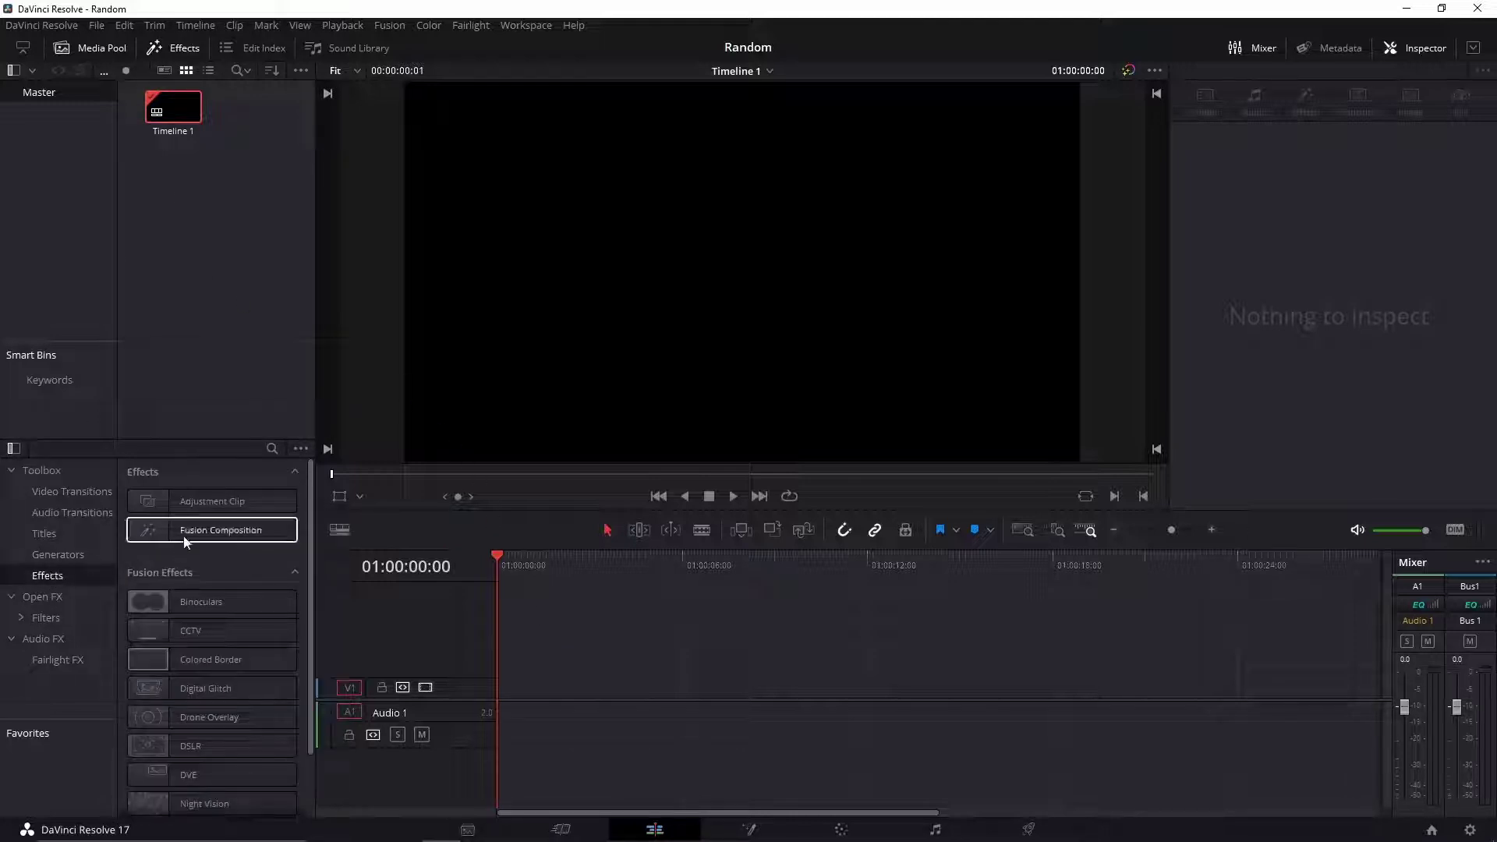
{"action": "mouse_move", "coordinate": [189, 531]}
{"action": "left_mouse_down"}
{"action": "mouse_move", "coordinate": [539, 659]}
{"action": "mouse_move", "coordinate": [508, 688]}
{"action": "left_mouse_up"}
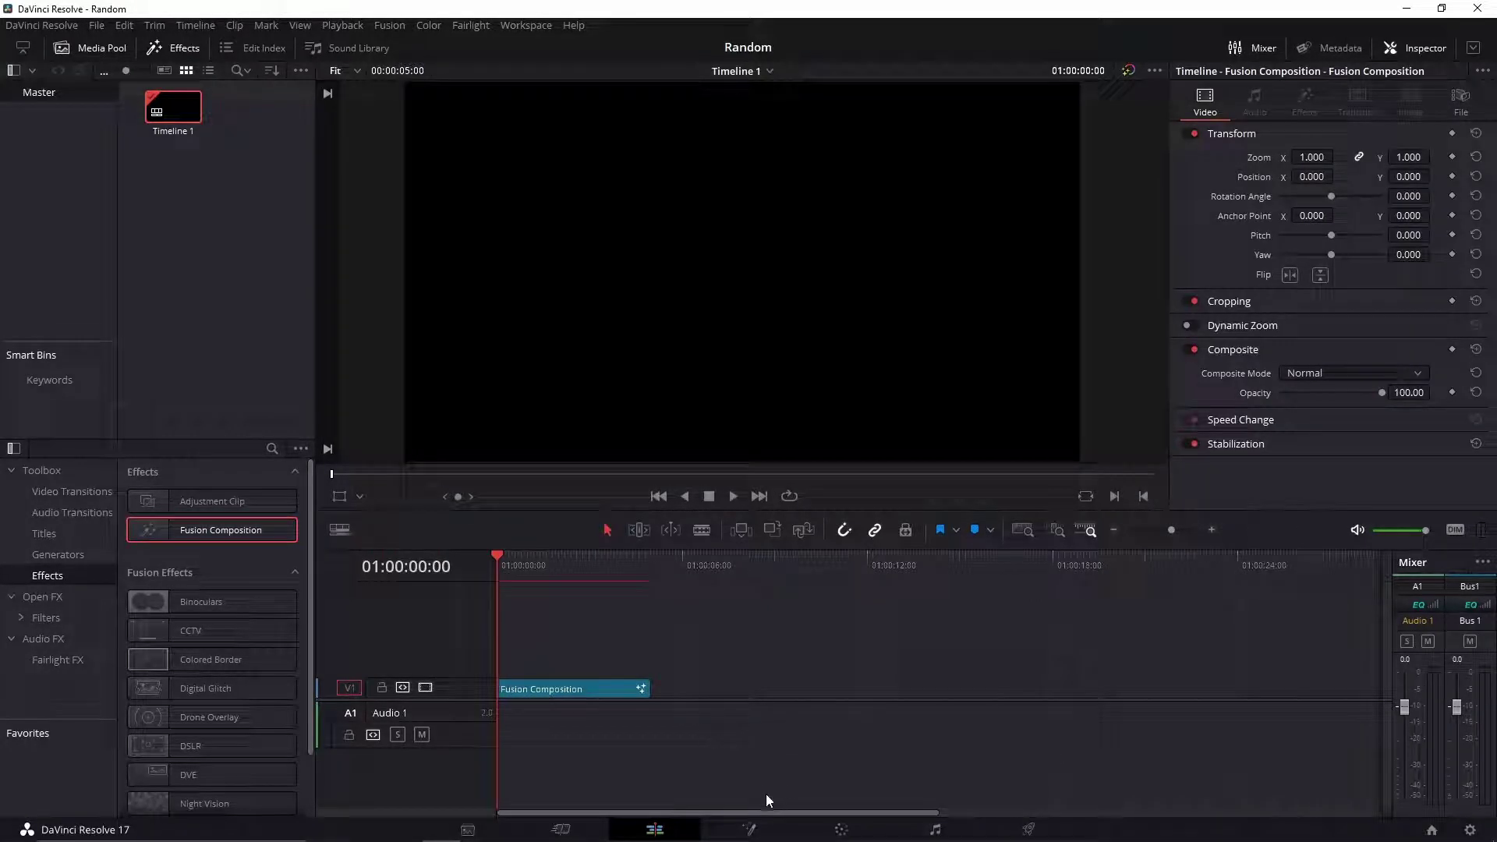
{"action": "left_click", "coordinate": [750, 828]}
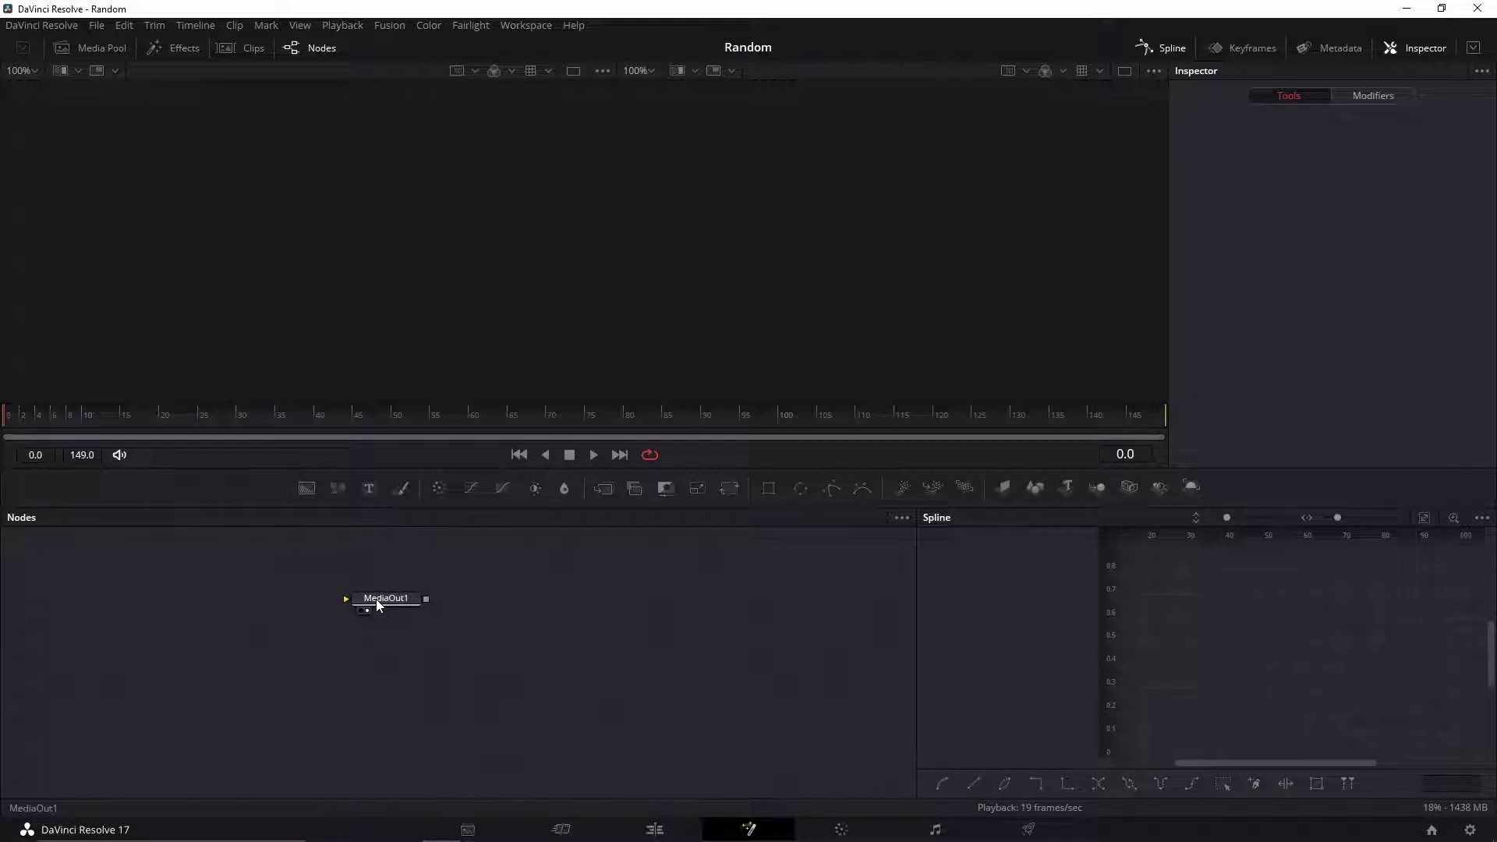
Move MediaOut1 to the right and add a Background1 node feeding it.
{"action": "left_click_drag", "start_coordinate": [377, 599], "coordinate": [783, 658]}
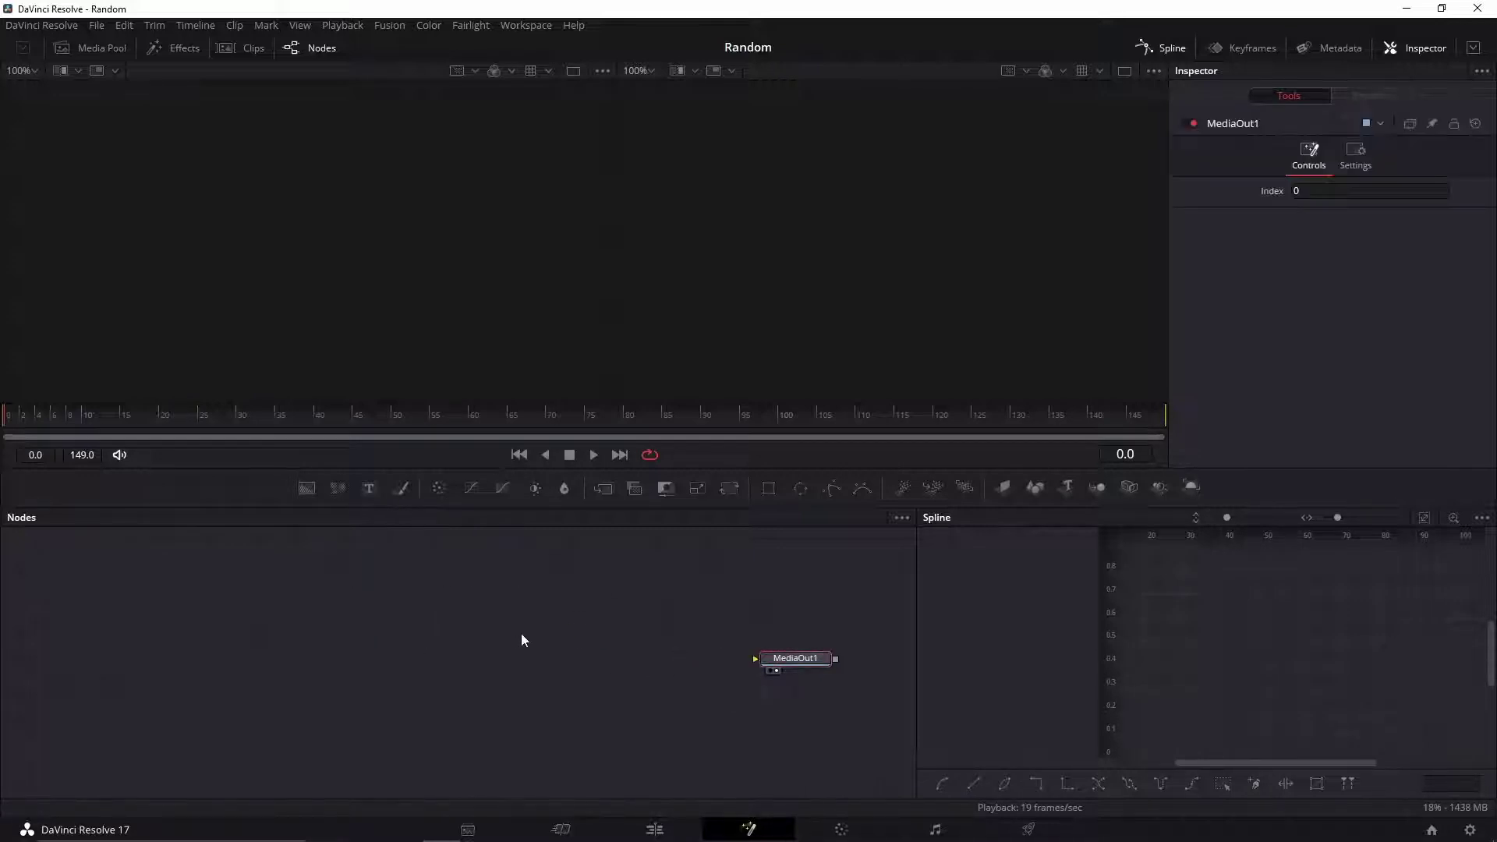
{"action": "mouse_move", "coordinate": [306, 488]}
{"action": "left_mouse_down"}
{"action": "mouse_move", "coordinate": [142, 657]}
{"action": "mouse_move", "coordinate": [790, 663]}
{"action": "left_mouse_up"}
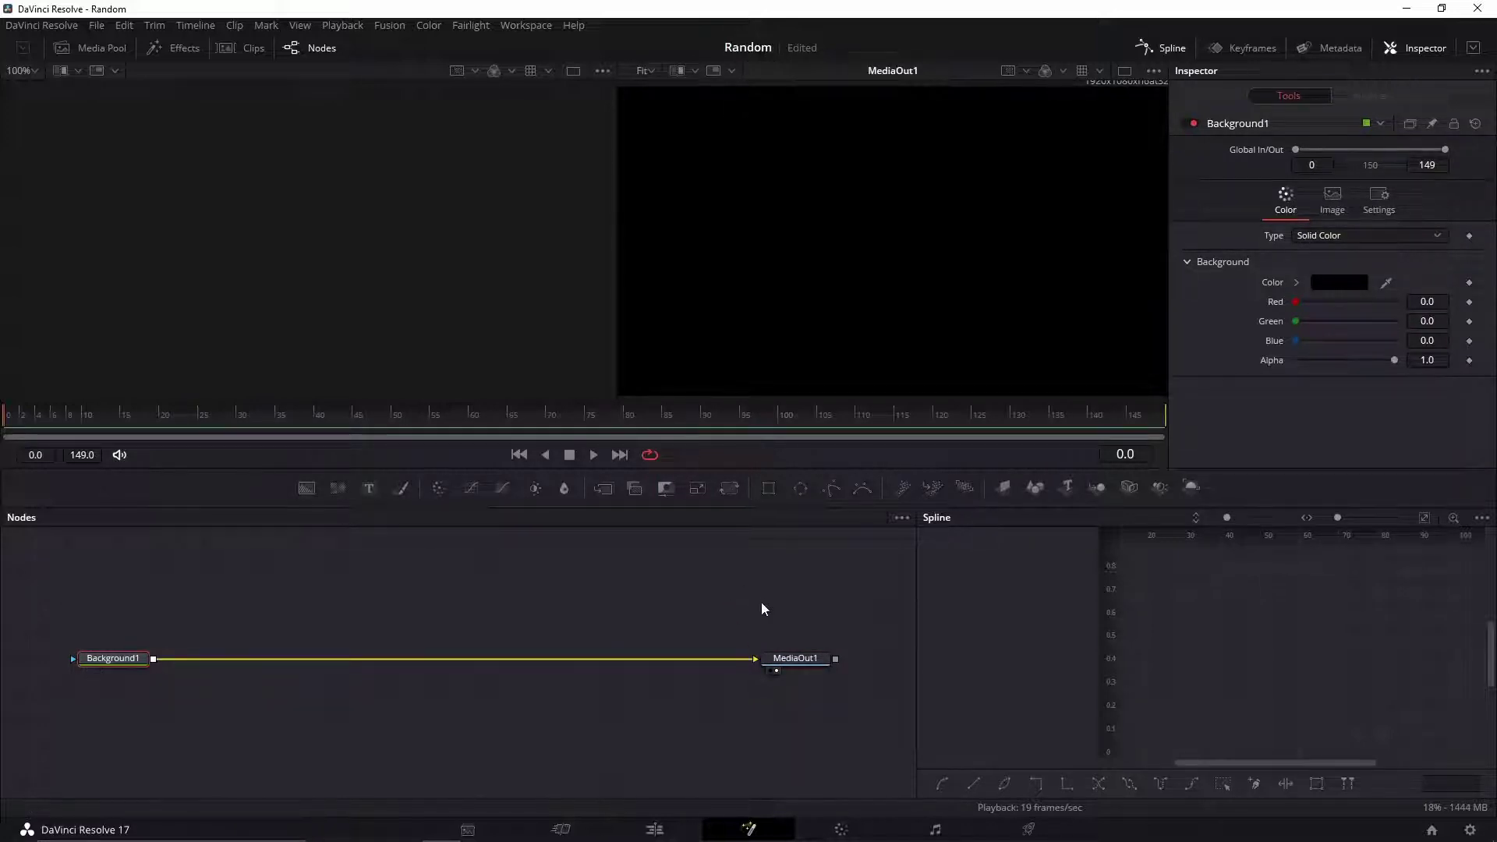
{"action": "left_click_drag", "start_coordinate": [220, 630], "coordinate": [215, 665]}
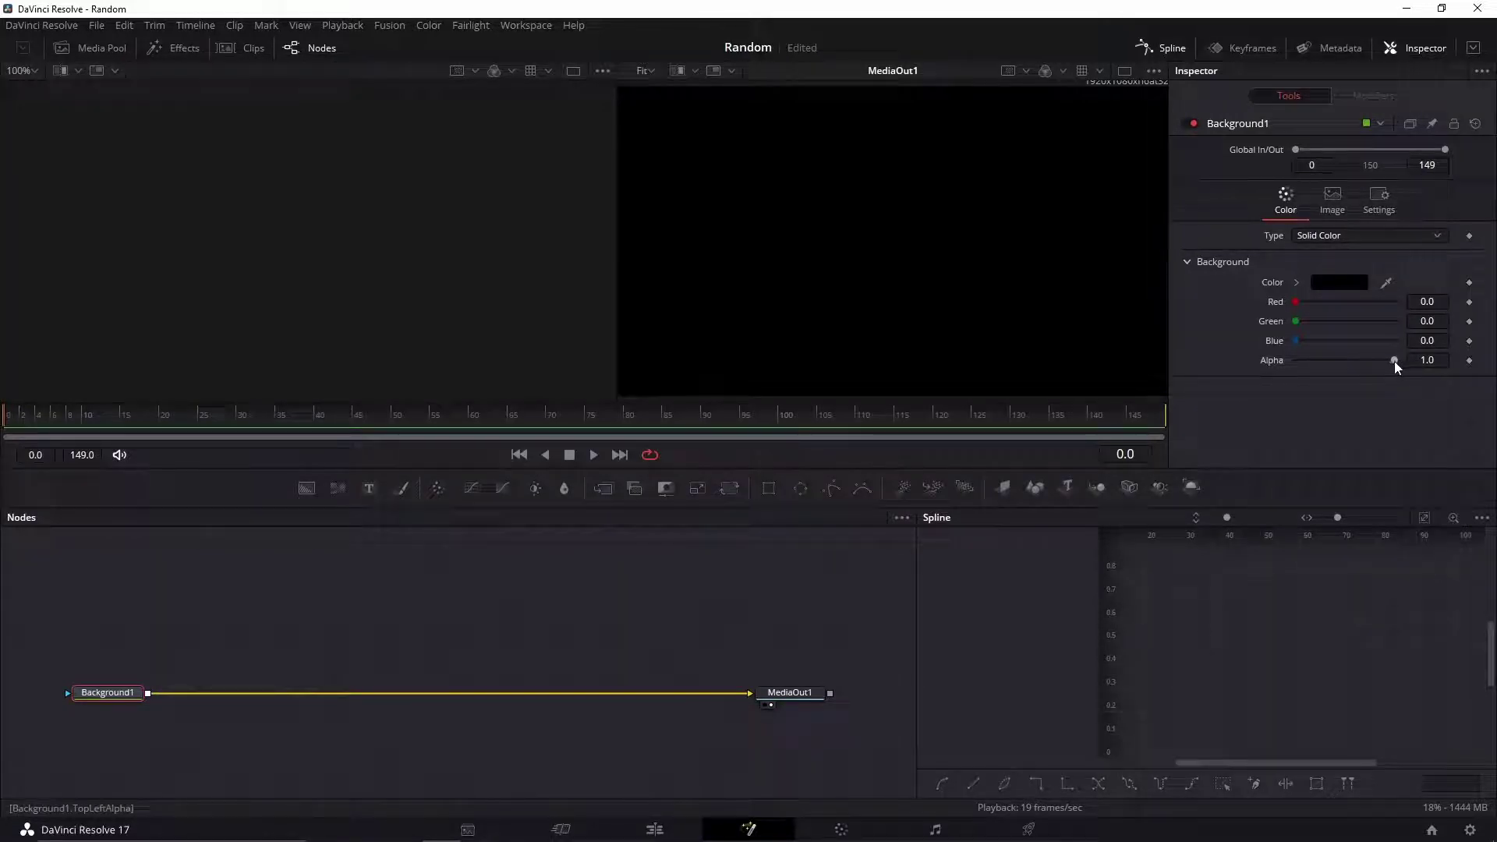
Set Background1's colour to solid light cyan (#aaffff), keeping it fully opaque.
{"action": "mouse_move", "coordinate": [1394, 362]}
{"action": "left_mouse_down"}
{"action": "mouse_move", "coordinate": [1336, 360]}
{"action": "mouse_move", "coordinate": [1394, 362]}
{"action": "left_mouse_up"}
{"action": "left_click", "coordinate": [1350, 282]}
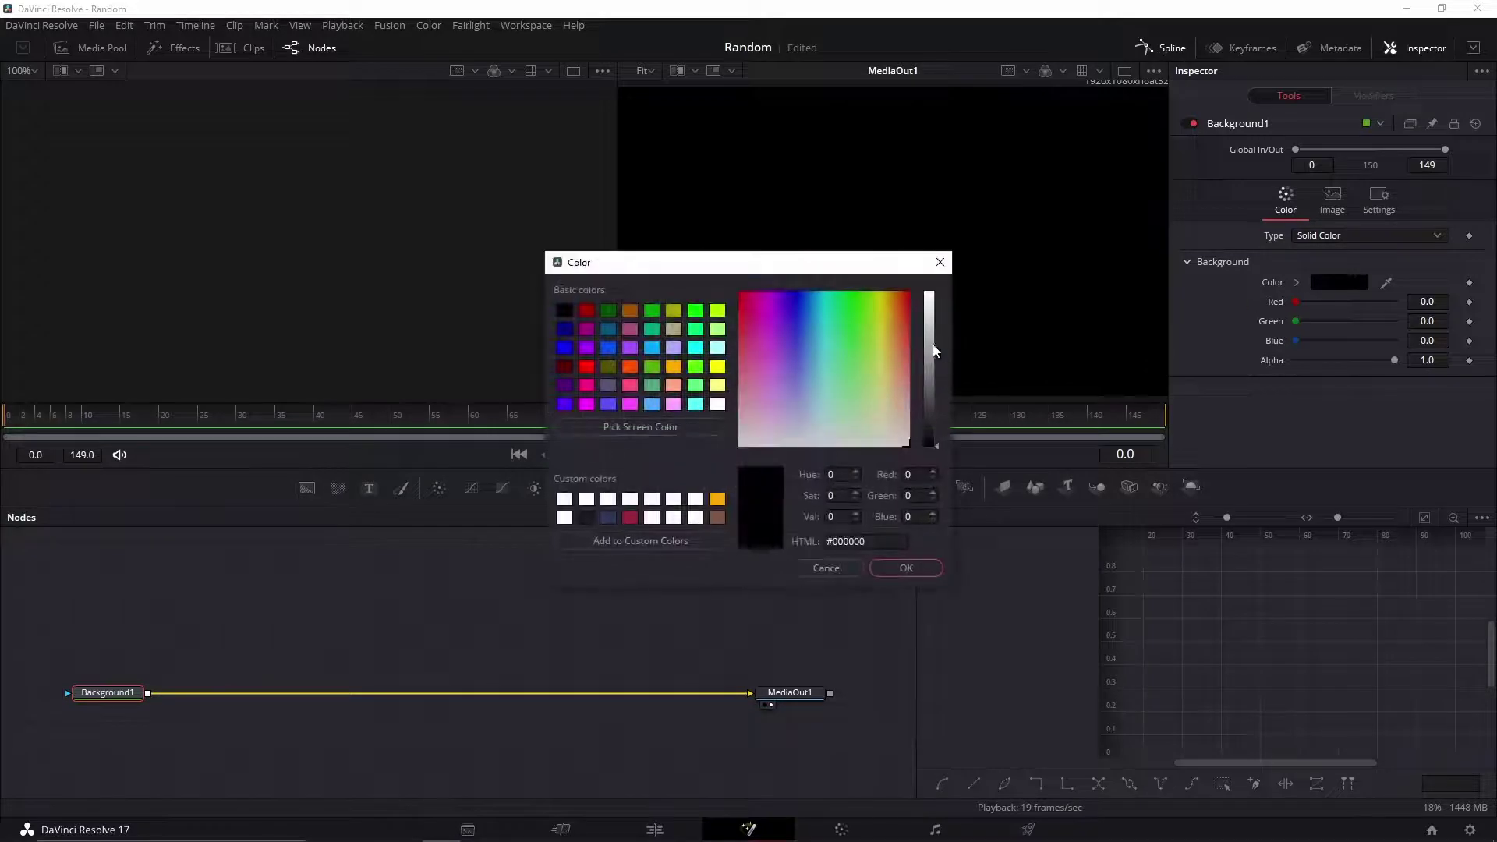
{"action": "left_click_drag", "start_coordinate": [932, 344], "coordinate": [928, 325]}
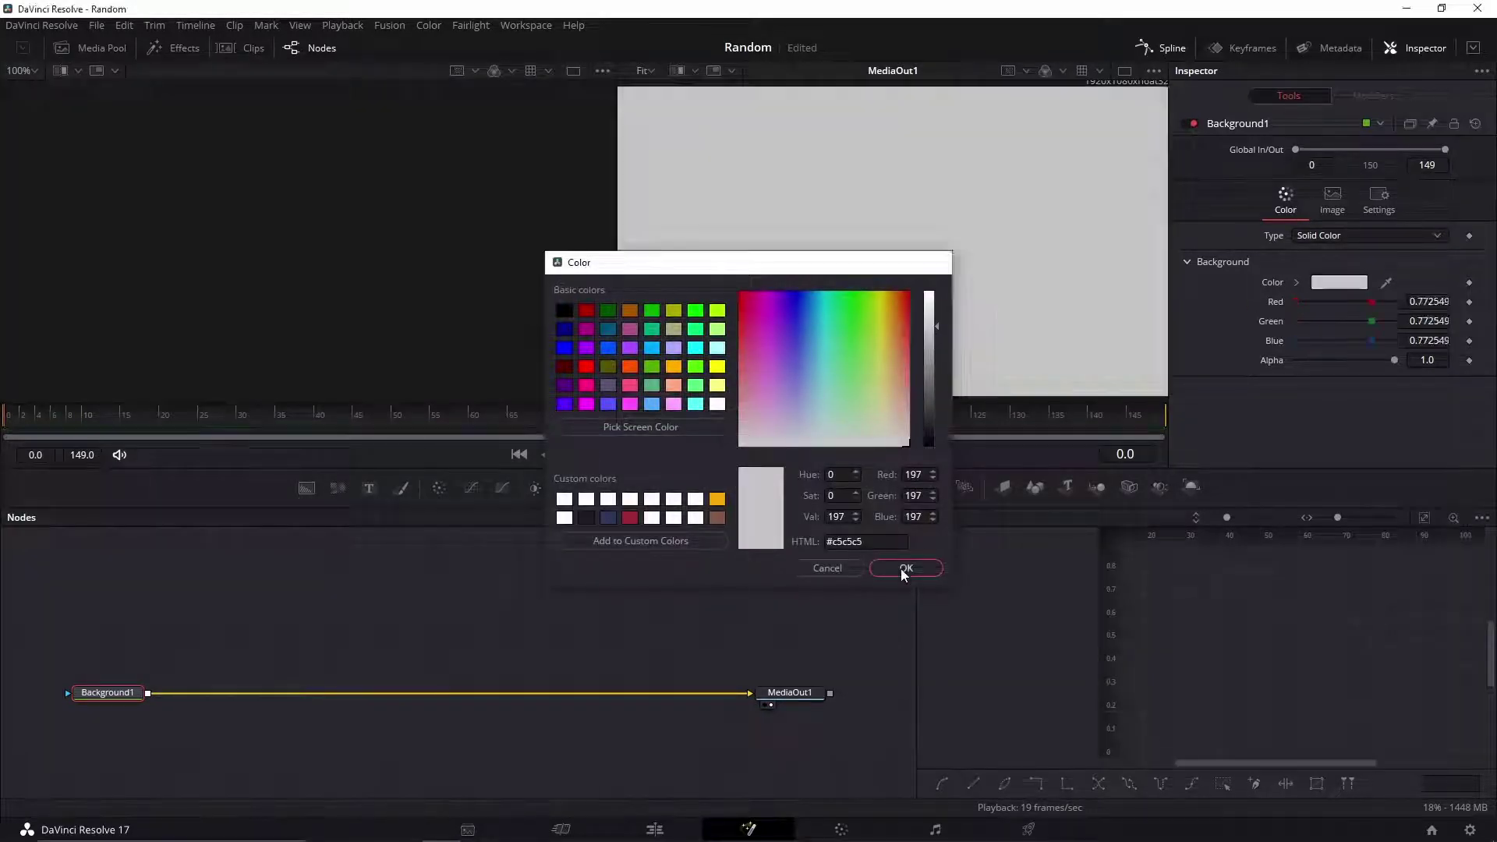
{"action": "left_click", "coordinate": [905, 568]}
{"action": "left_click", "coordinate": [1344, 286]}
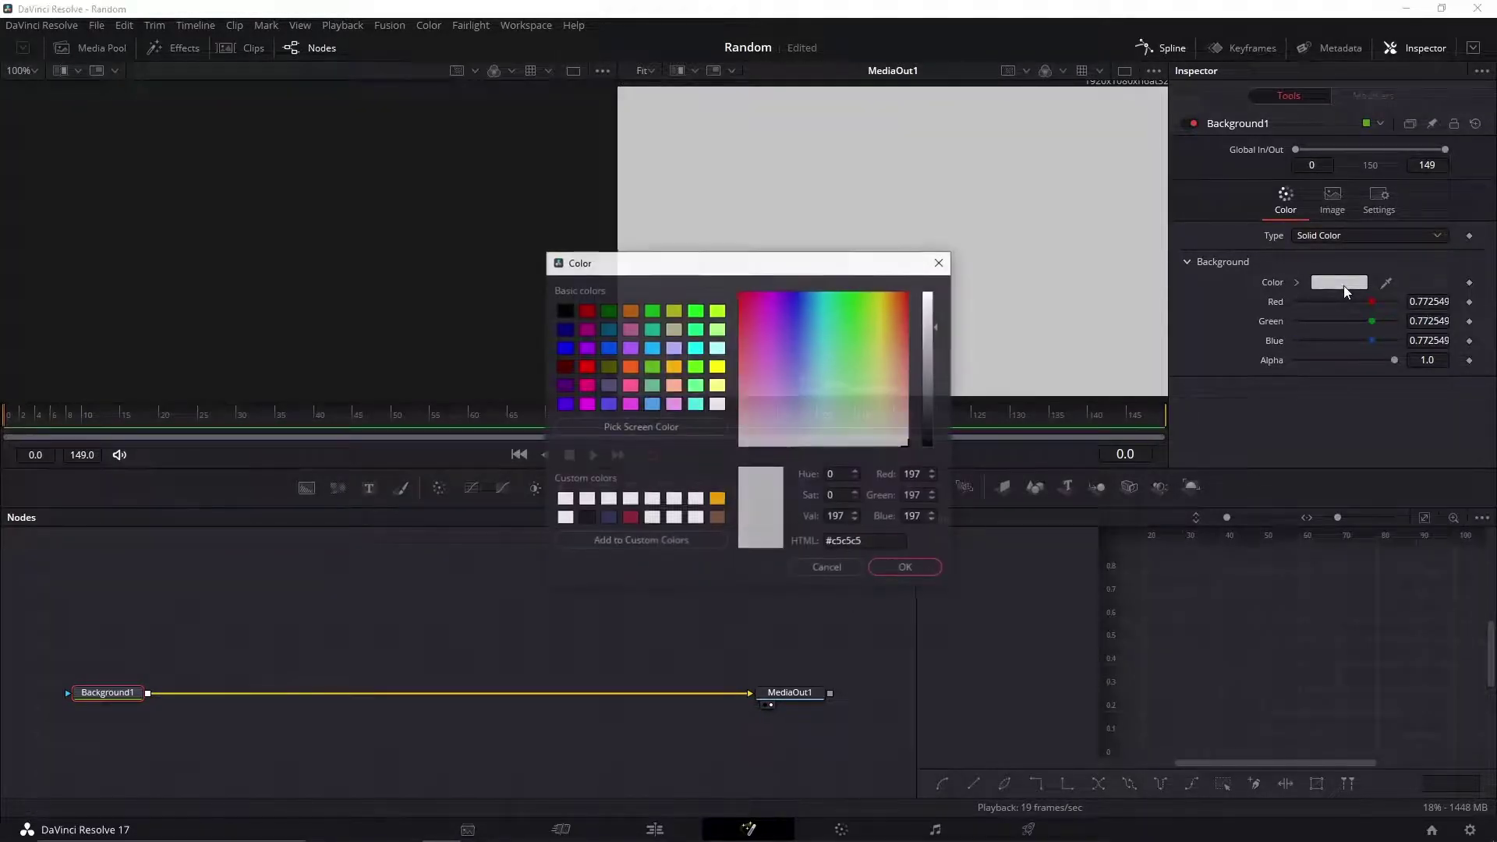
{"action": "left_click", "coordinate": [717, 348]}
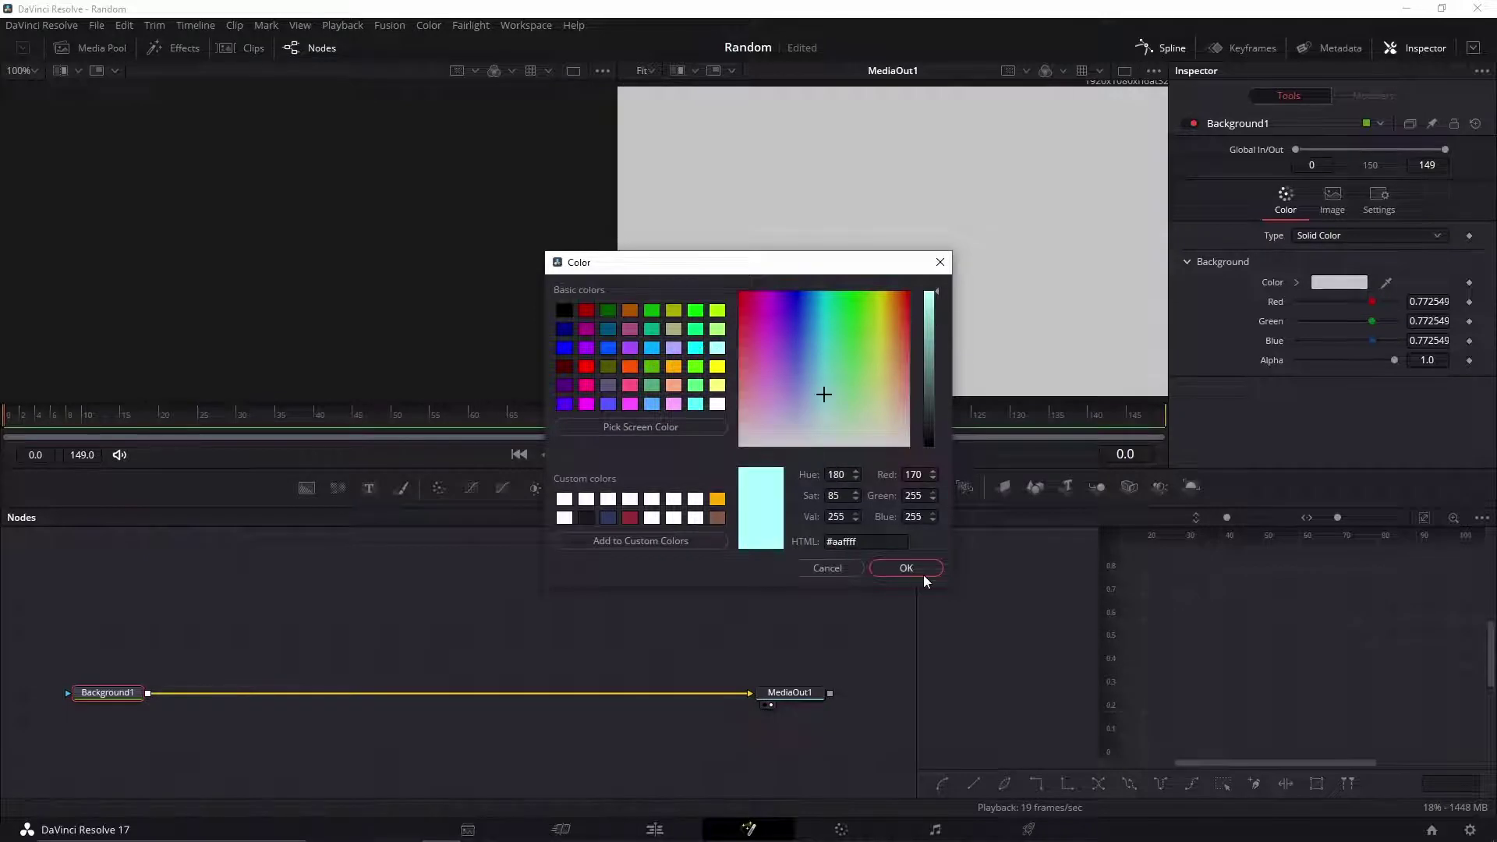
{"action": "left_click", "coordinate": [919, 572]}
{"action": "left_click", "coordinate": [388, 622]}
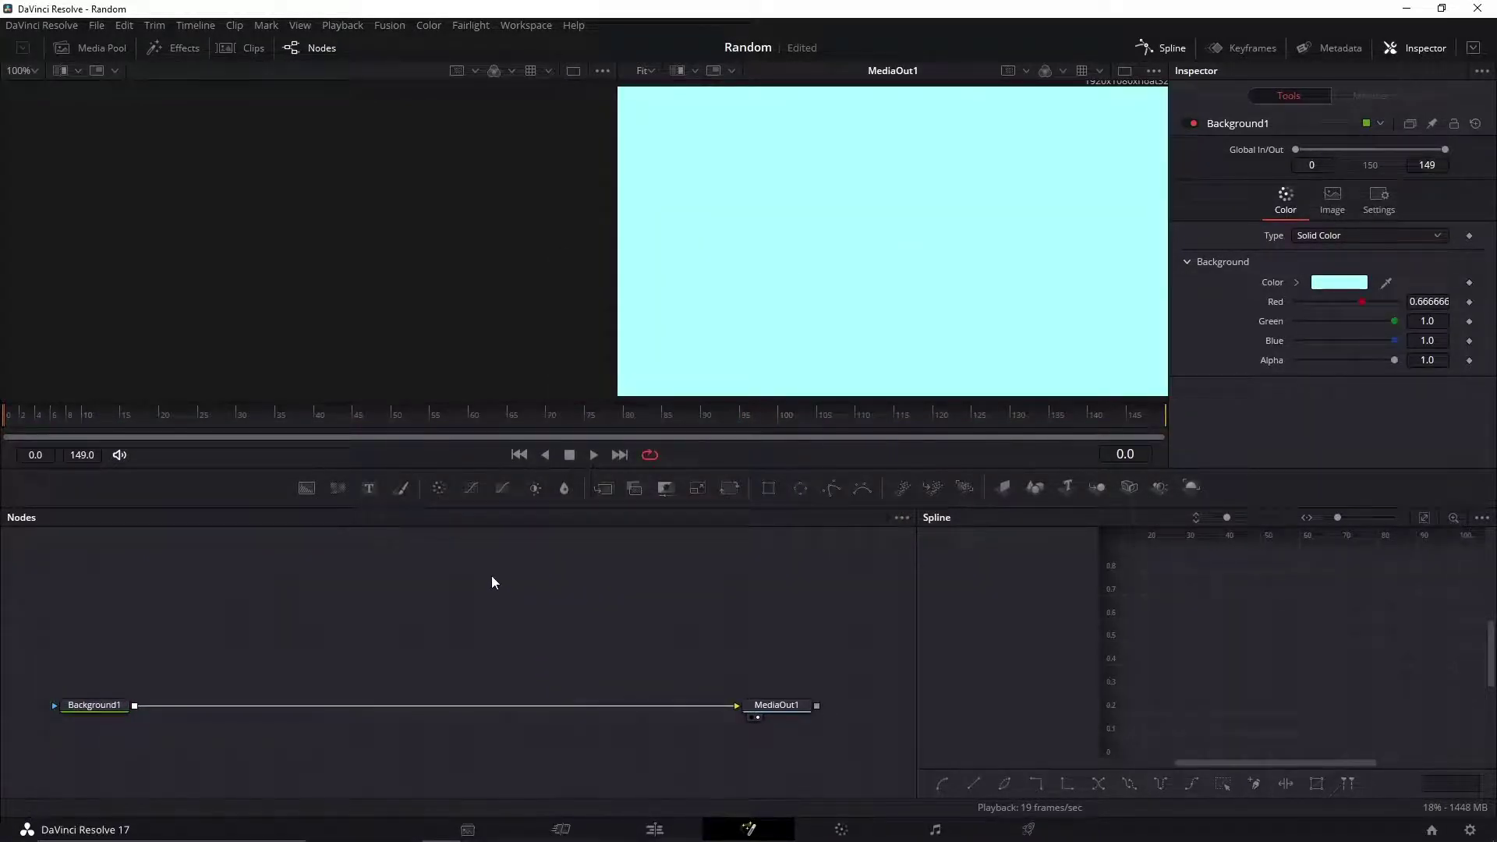
{"action": "scroll", "coordinate": [361, 595], "scroll_direction": "up", "scroll_amount": 1}
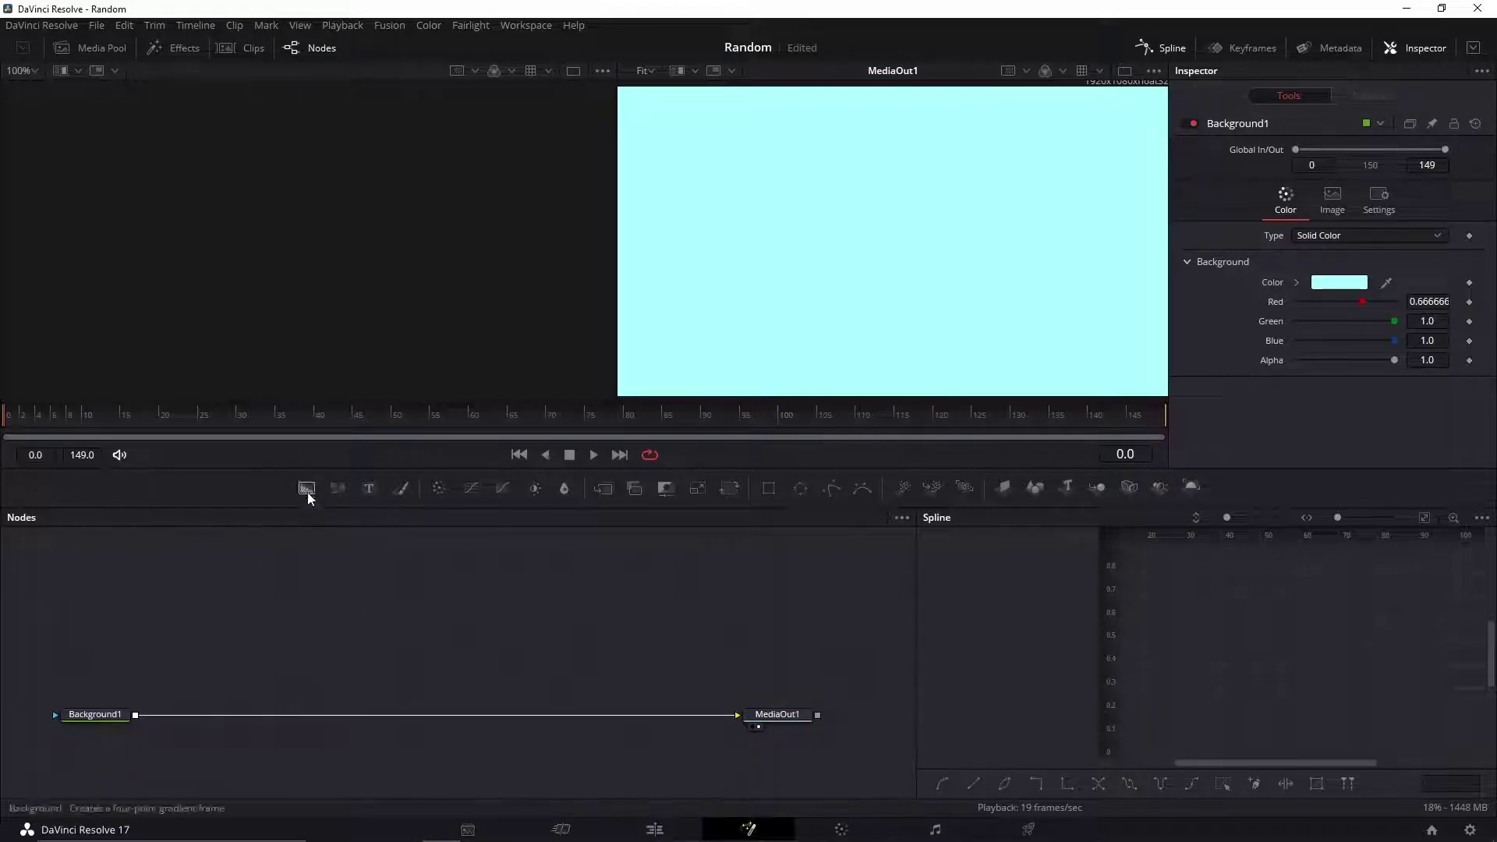
Add Background2 with a Merge1 node after it, and set Background2's Alpha to 0.
{"action": "left_click_drag", "start_coordinate": [308, 497], "coordinate": [174, 622]}
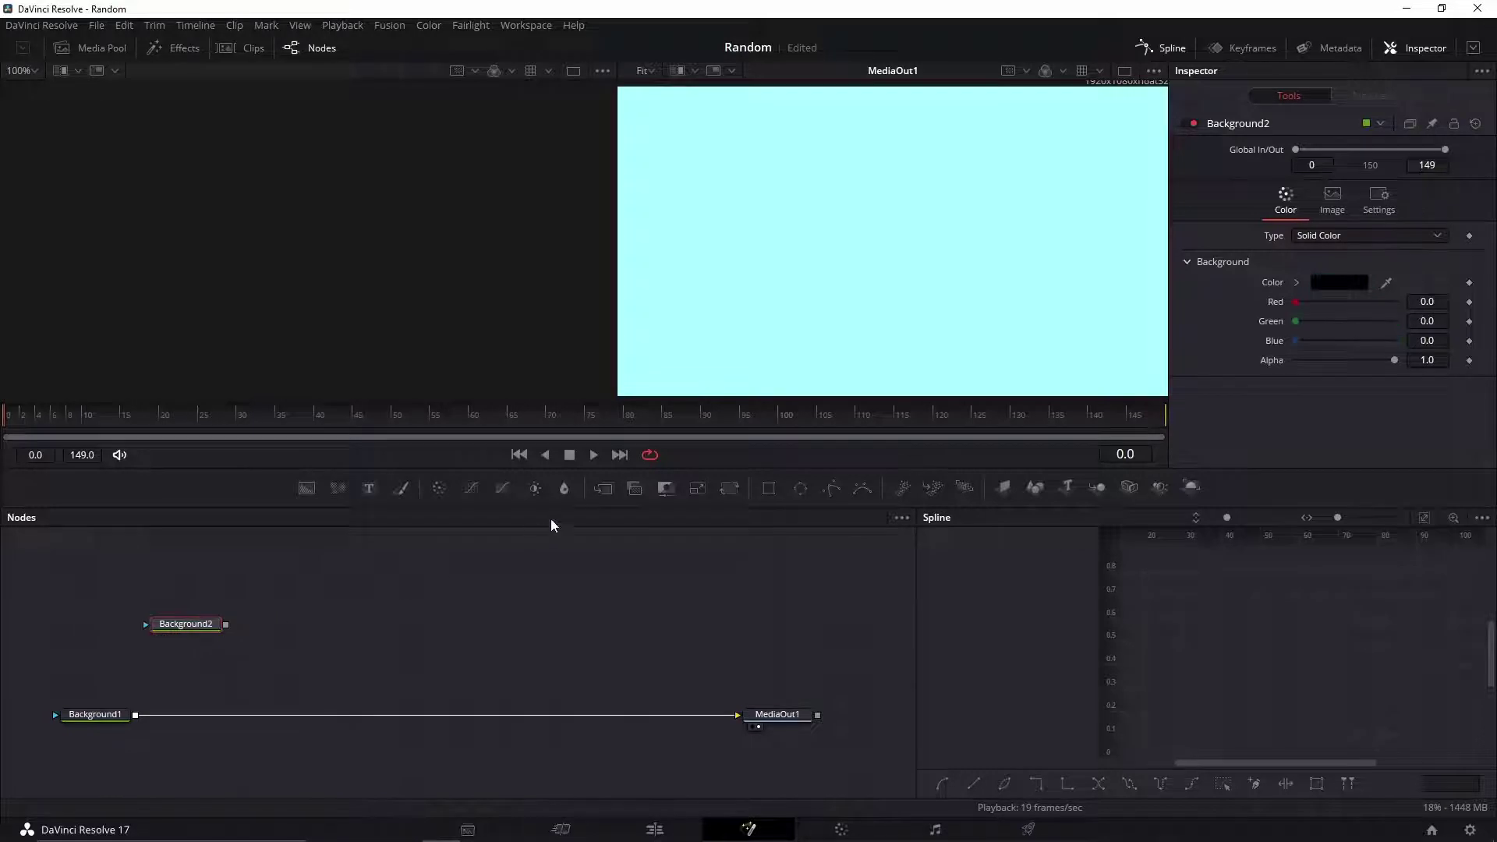
{"action": "left_click", "coordinate": [601, 489]}
{"action": "left_click_drag", "start_coordinate": [273, 628], "coordinate": [364, 628]}
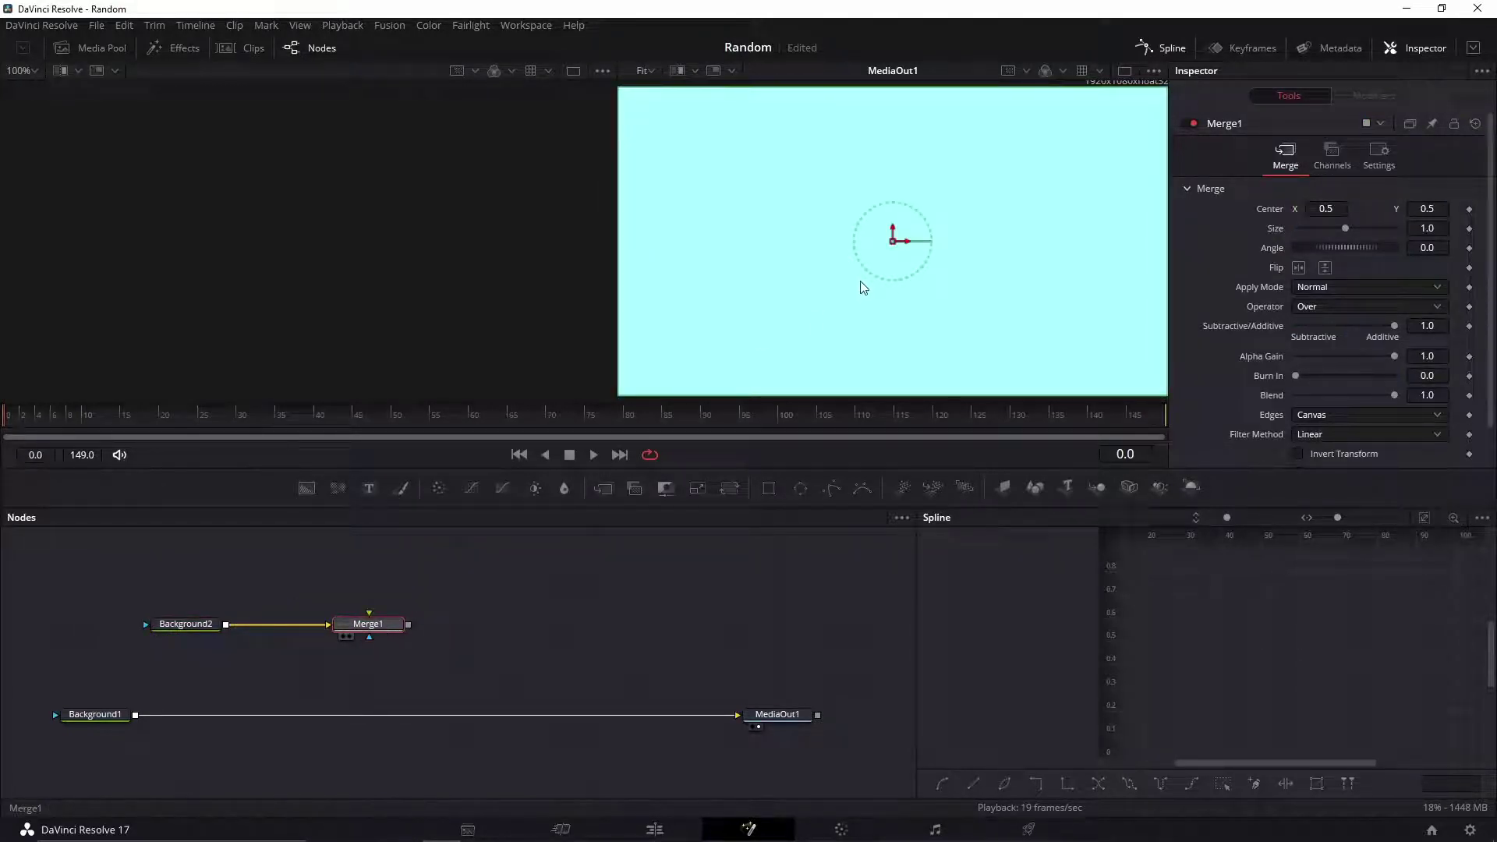
{"action": "key", "text": "2"}
{"action": "left_click", "coordinate": [180, 628]}
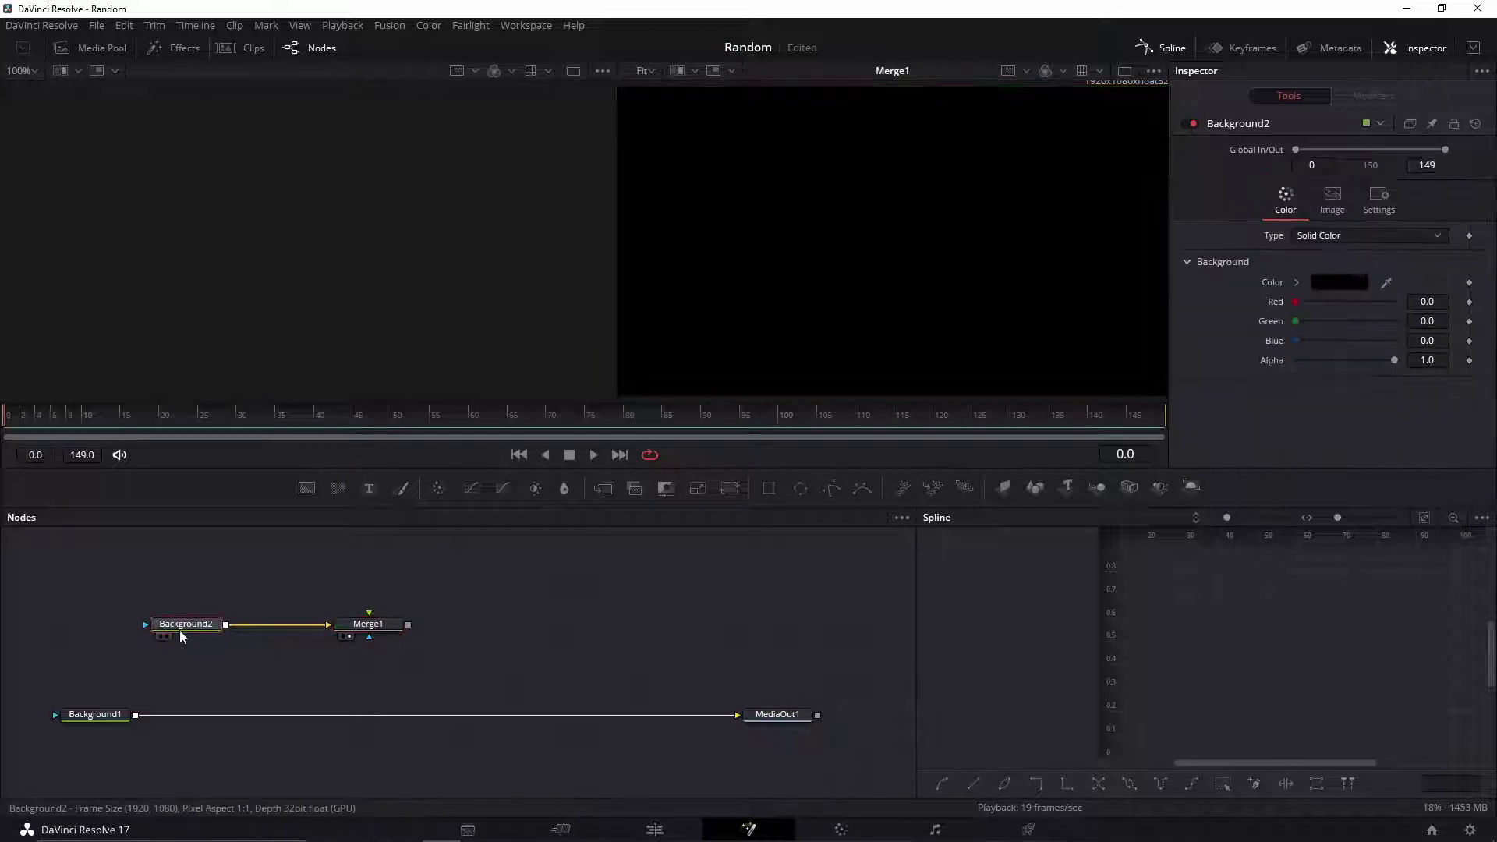
{"action": "left_click_drag", "start_coordinate": [1394, 360], "coordinate": [1269, 366]}
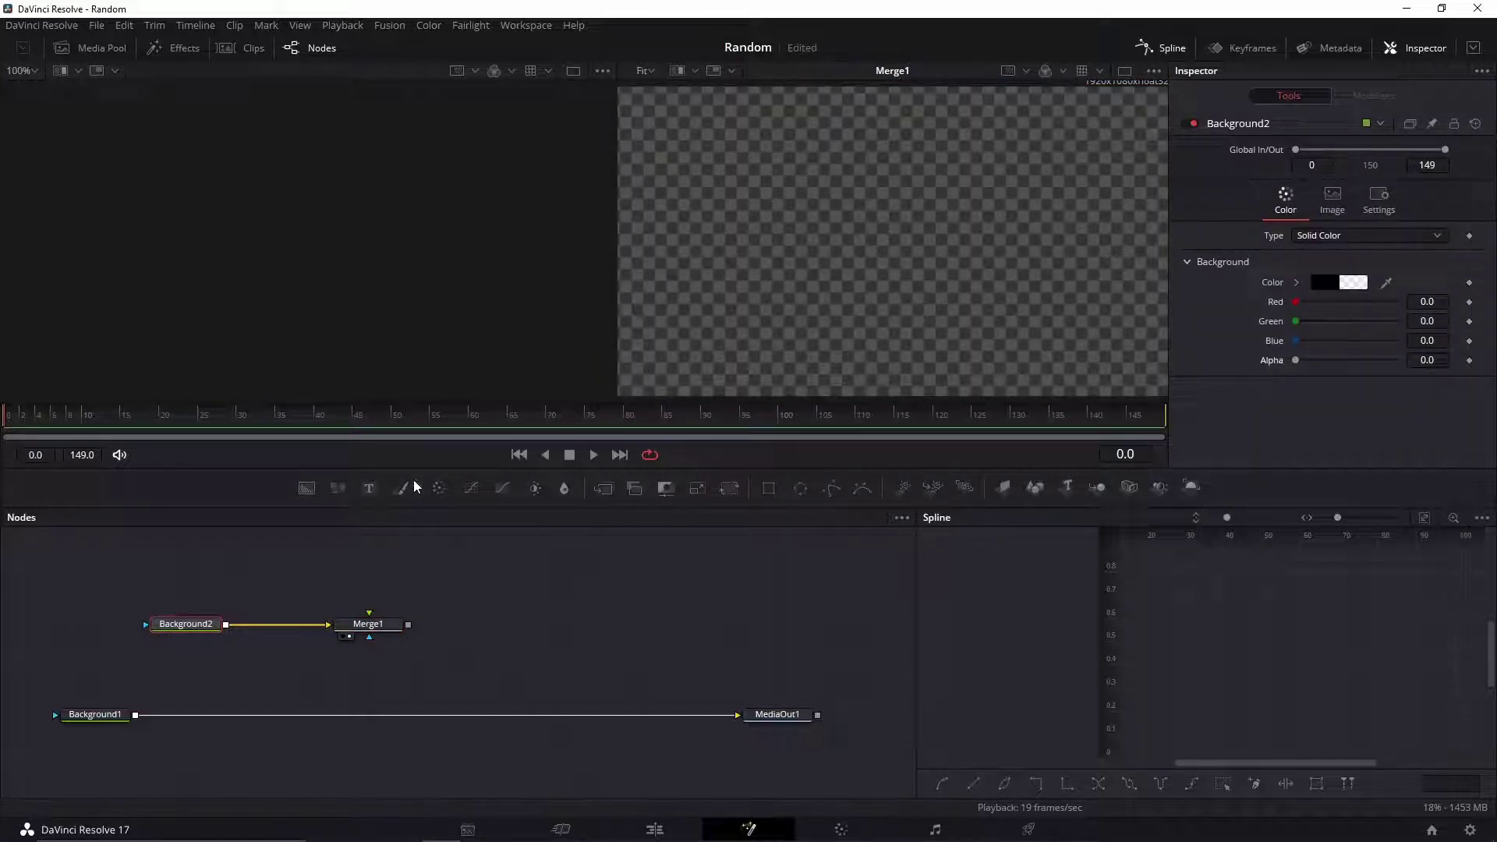
Add a Text1 node reading 'Title' over Background2 via Merge2, sized about 0.17.
{"action": "mouse_move", "coordinate": [369, 488]}
{"action": "left_mouse_down"}
{"action": "mouse_move", "coordinate": [270, 569]}
{"action": "mouse_move", "coordinate": [227, 629]}
{"action": "left_mouse_up"}
{"action": "left_click", "coordinate": [285, 570]}
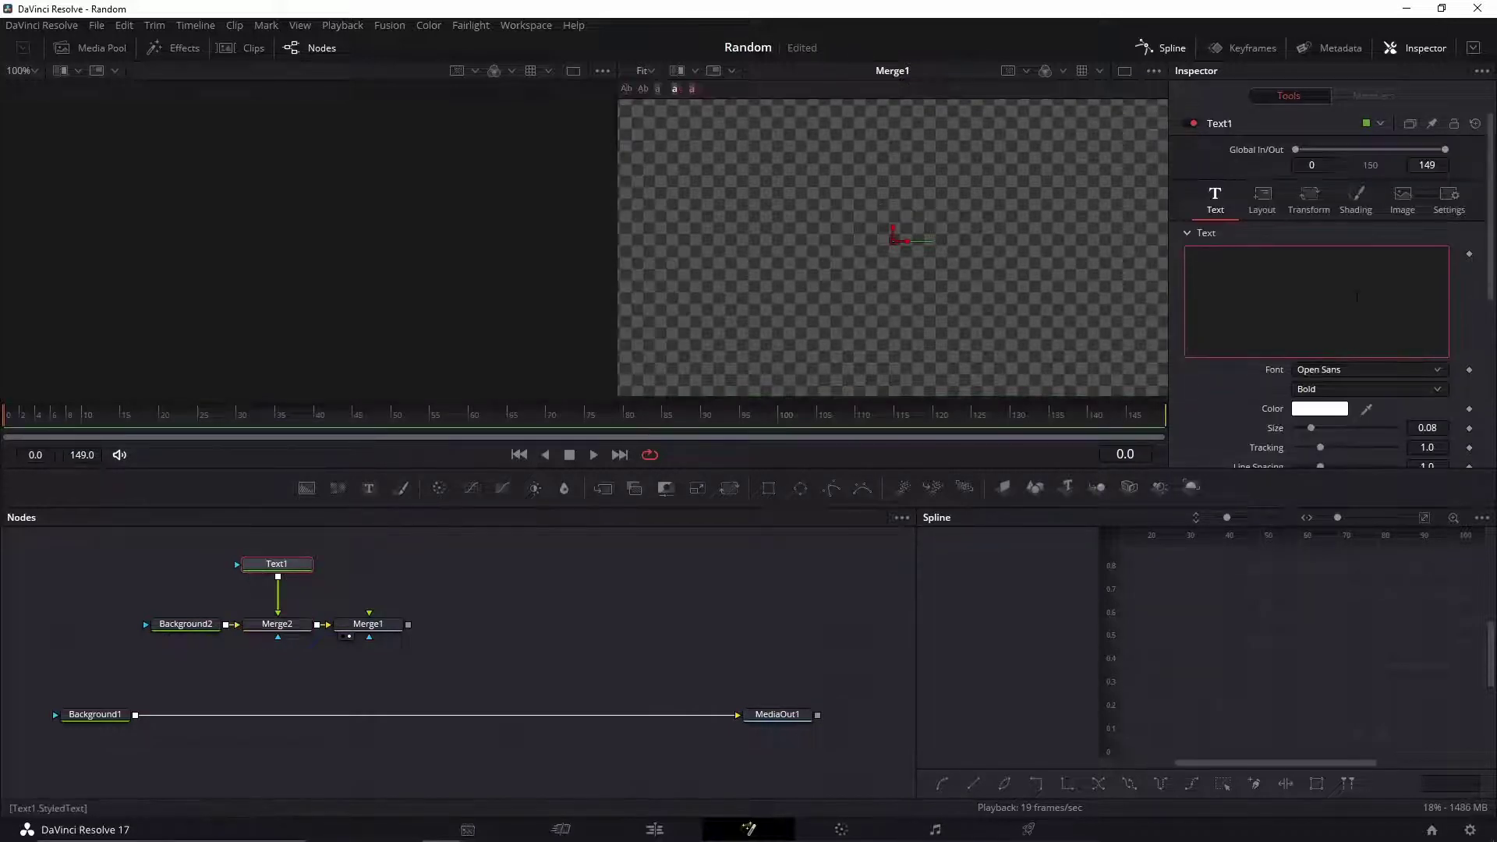
{"action": "type", "text": "Titl"}
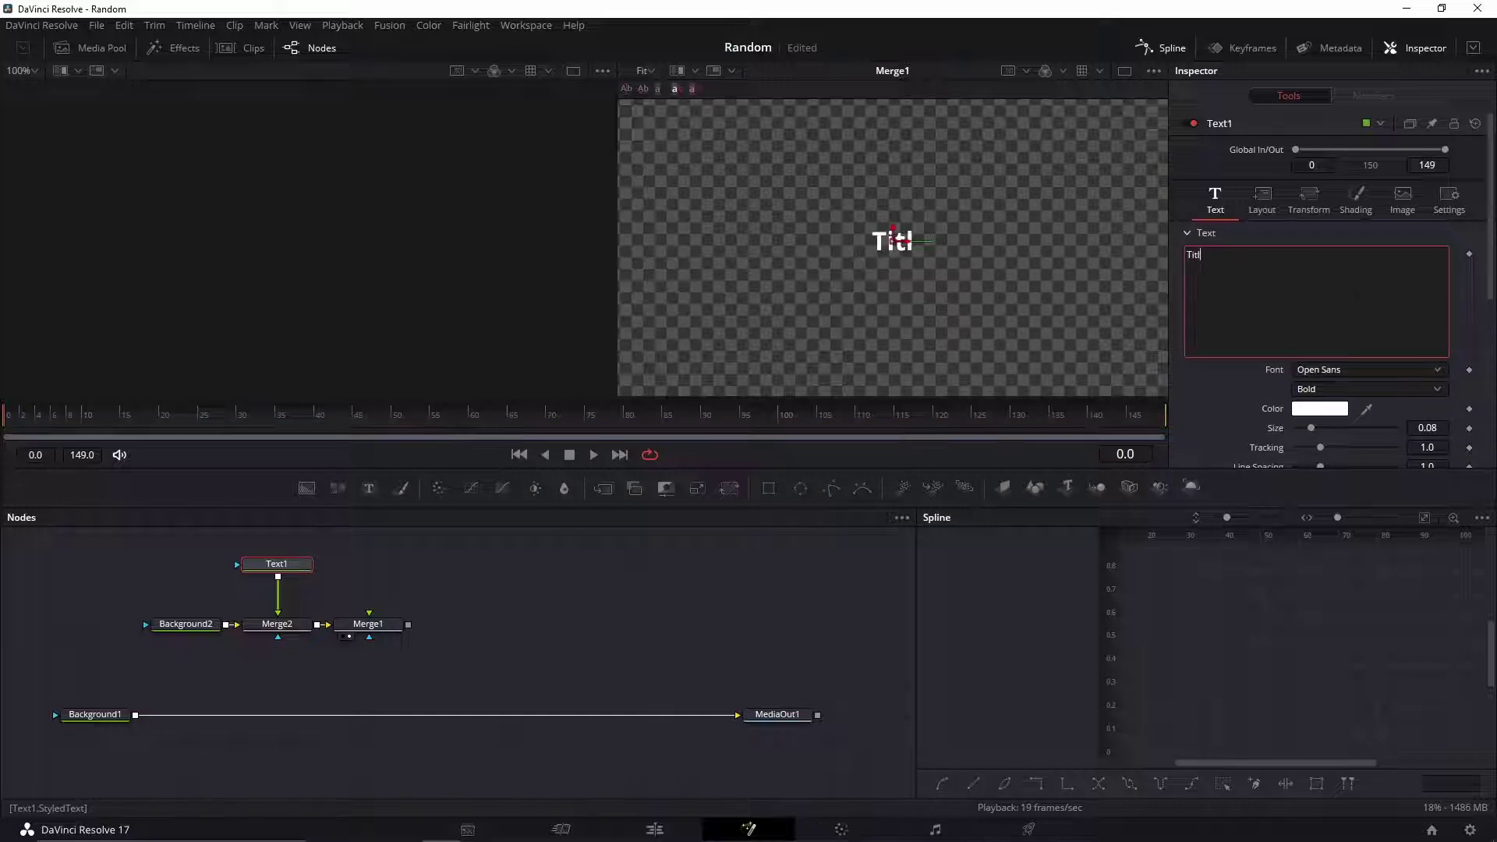
{"action": "type", "text": "e"}
{"action": "left_click_drag", "start_coordinate": [1403, 428], "coordinate": [1433, 428]}
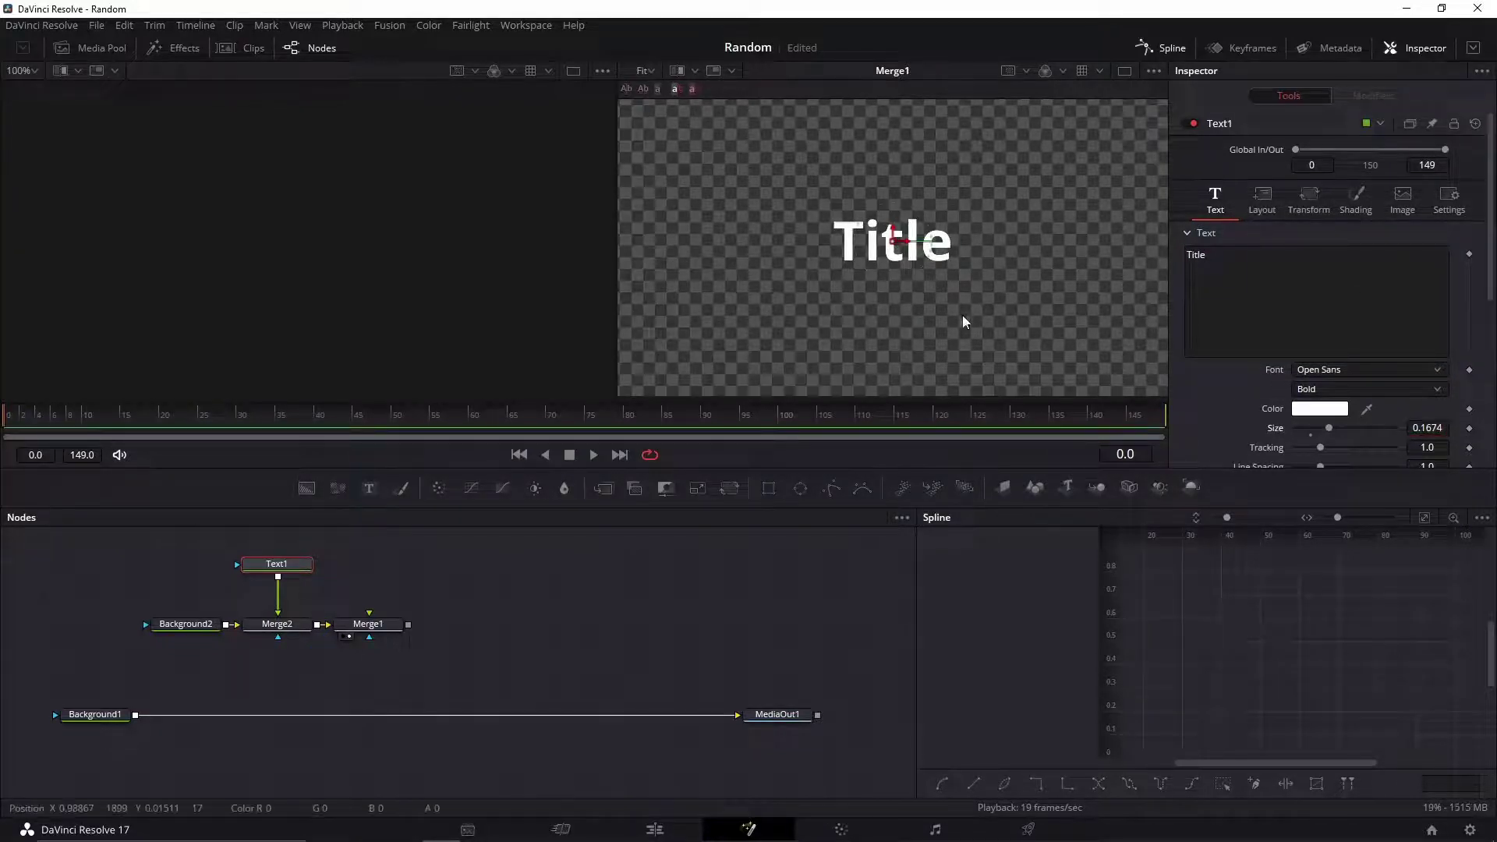
{"action": "left_click", "coordinate": [540, 591]}
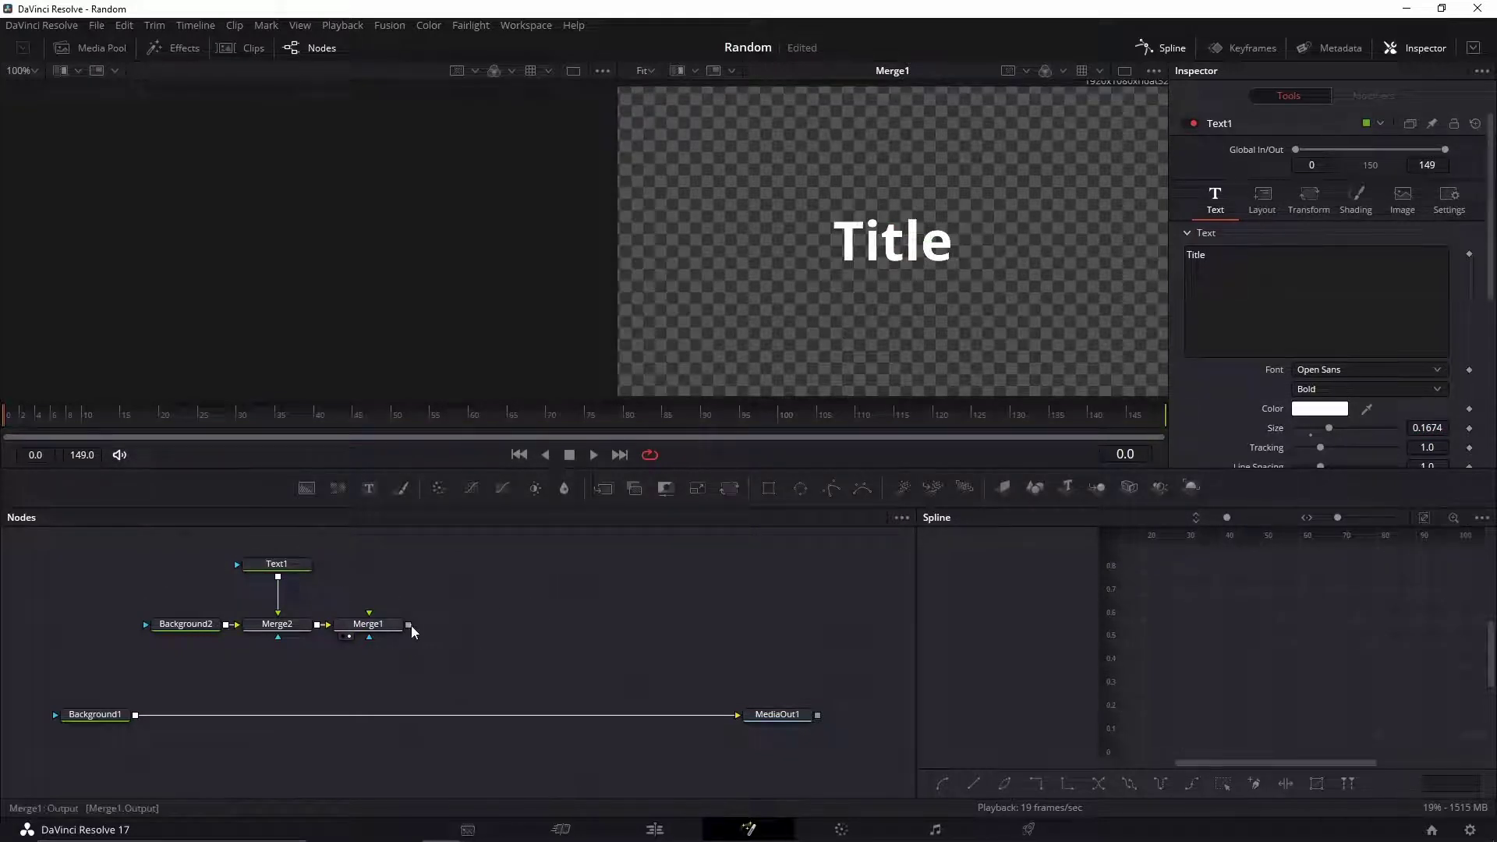
{"action": "left_click_drag", "start_coordinate": [408, 624], "coordinate": [135, 714]}
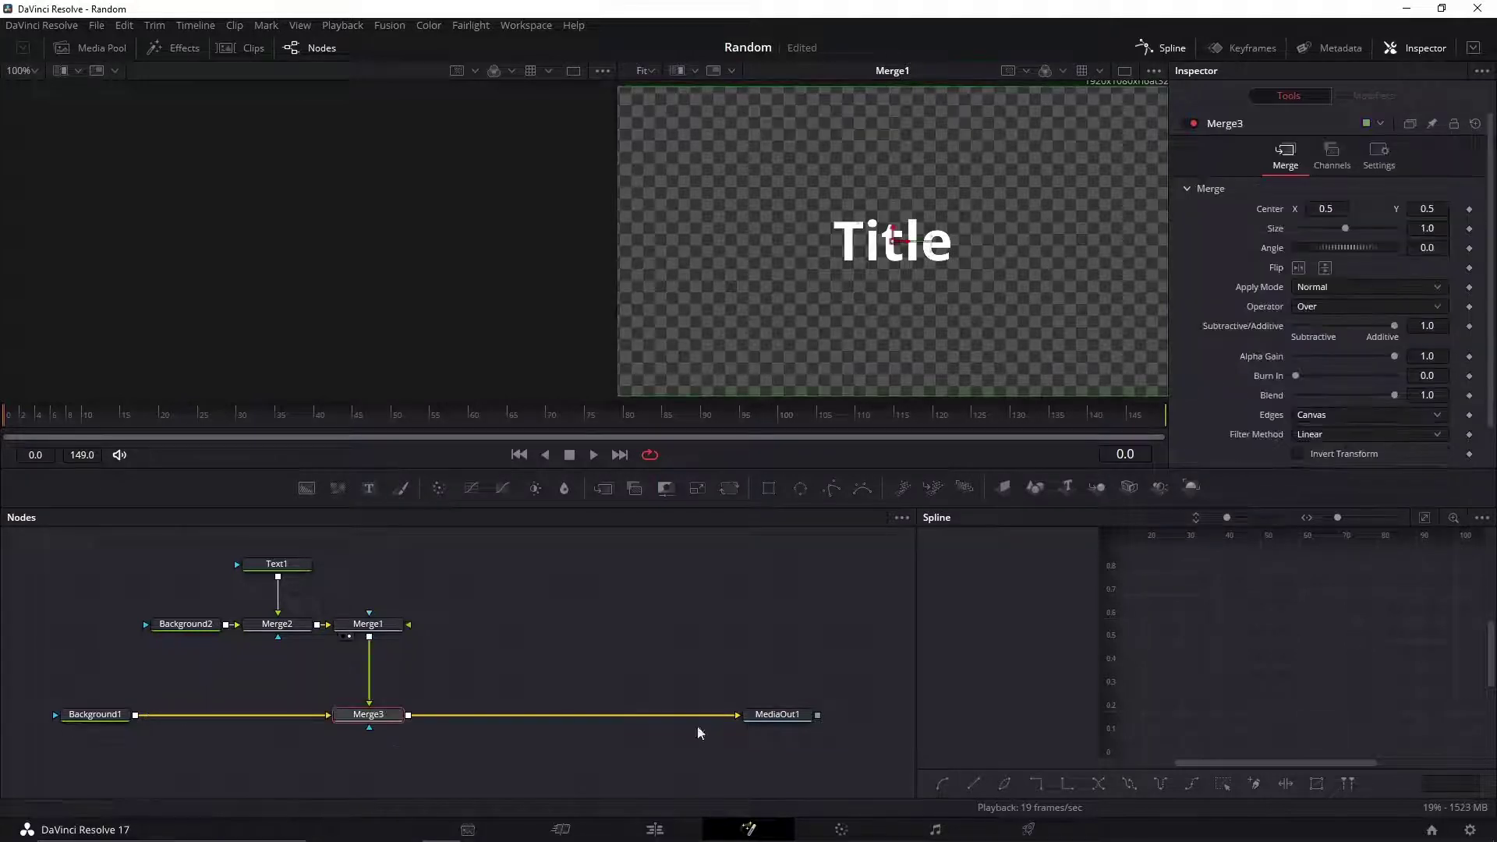
Merge the title layer over Background1 through Merge3 and view the MediaOut1 result.
{"action": "left_click_drag", "start_coordinate": [802, 712], "coordinate": [844, 622]}
{"action": "key", "text": "ctrl+z"}
{"action": "key", "text": "1"}
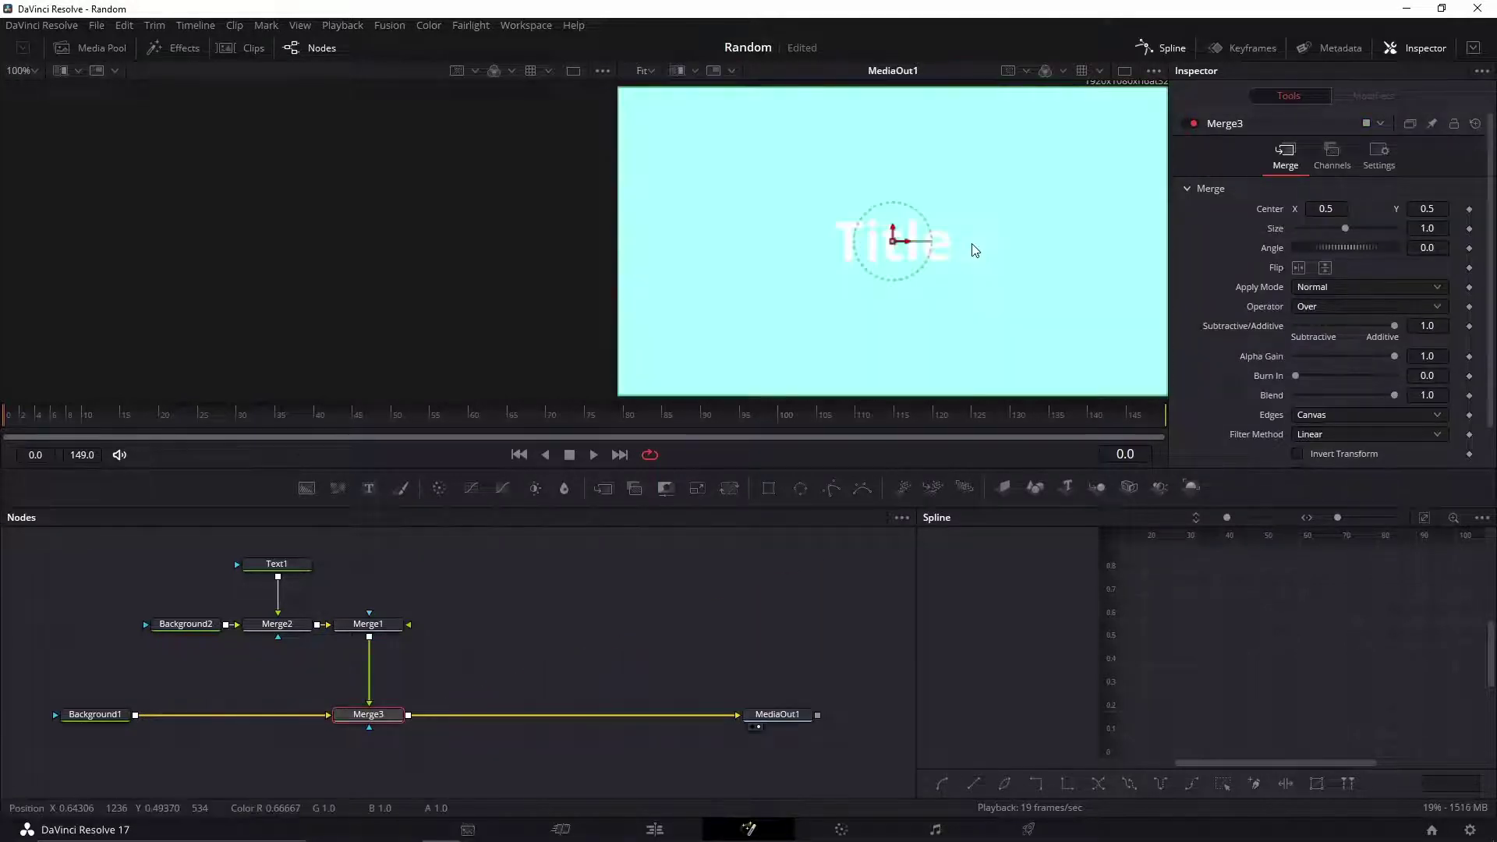
Change the Text1 title colour to grey #737373.
{"action": "left_click", "coordinate": [276, 564]}
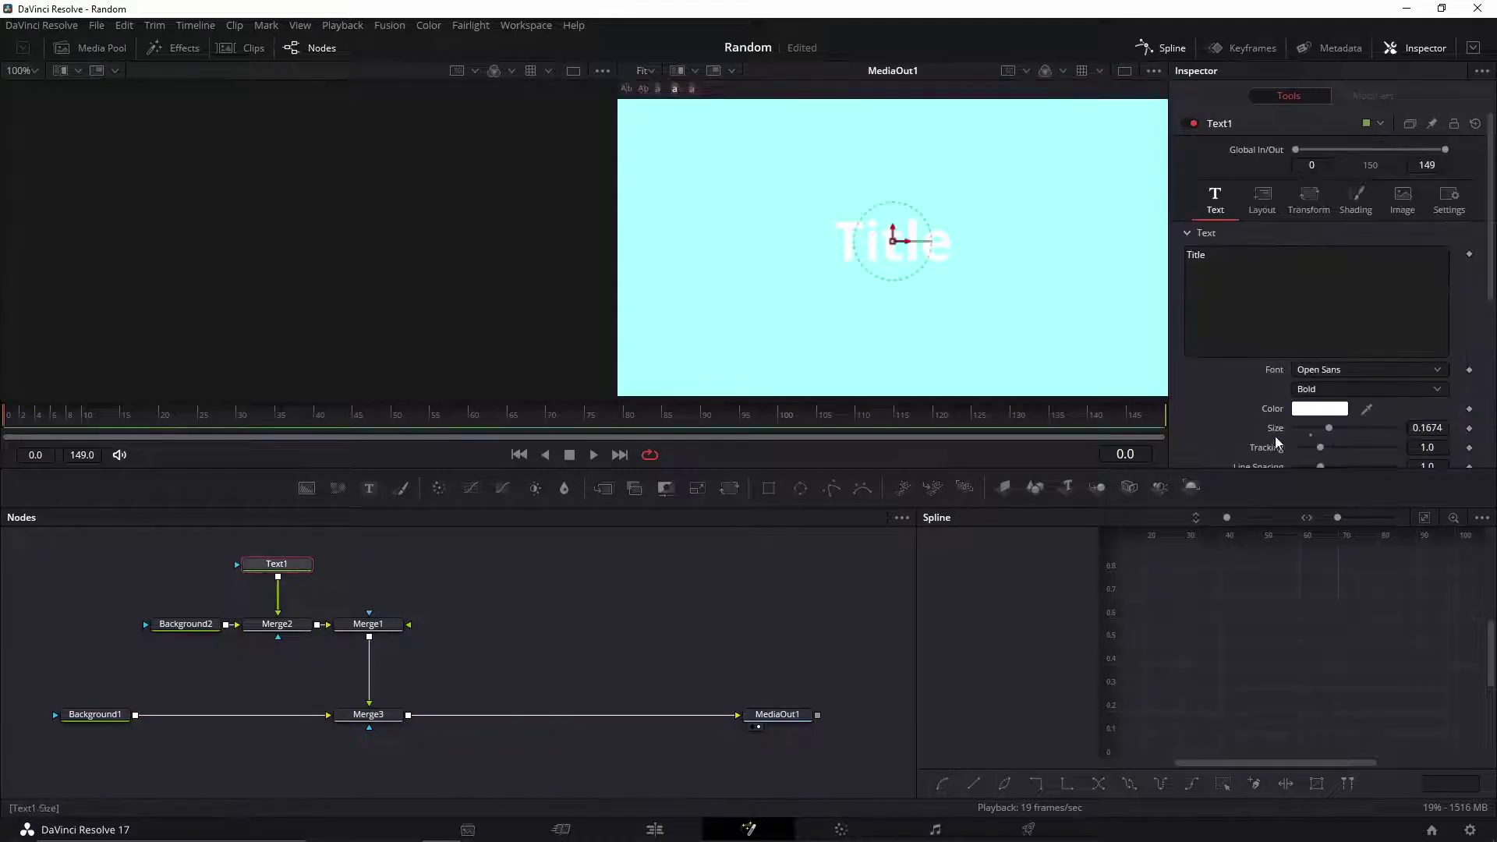
{"action": "left_click", "coordinate": [1318, 408]}
{"action": "left_click", "coordinate": [928, 372]}
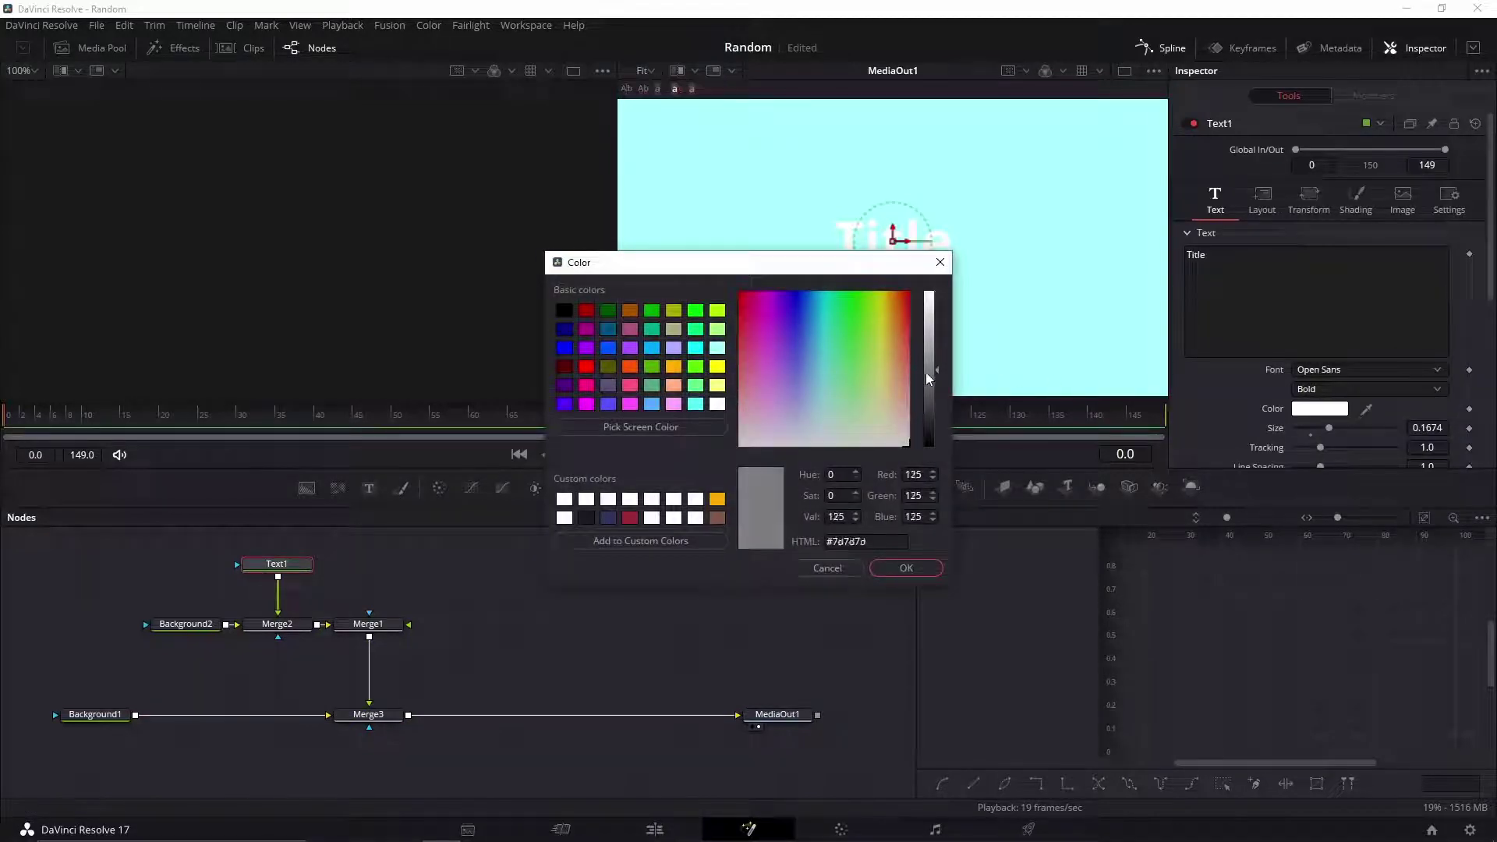
{"action": "left_click", "coordinate": [926, 567]}
{"action": "left_click", "coordinate": [854, 591]}
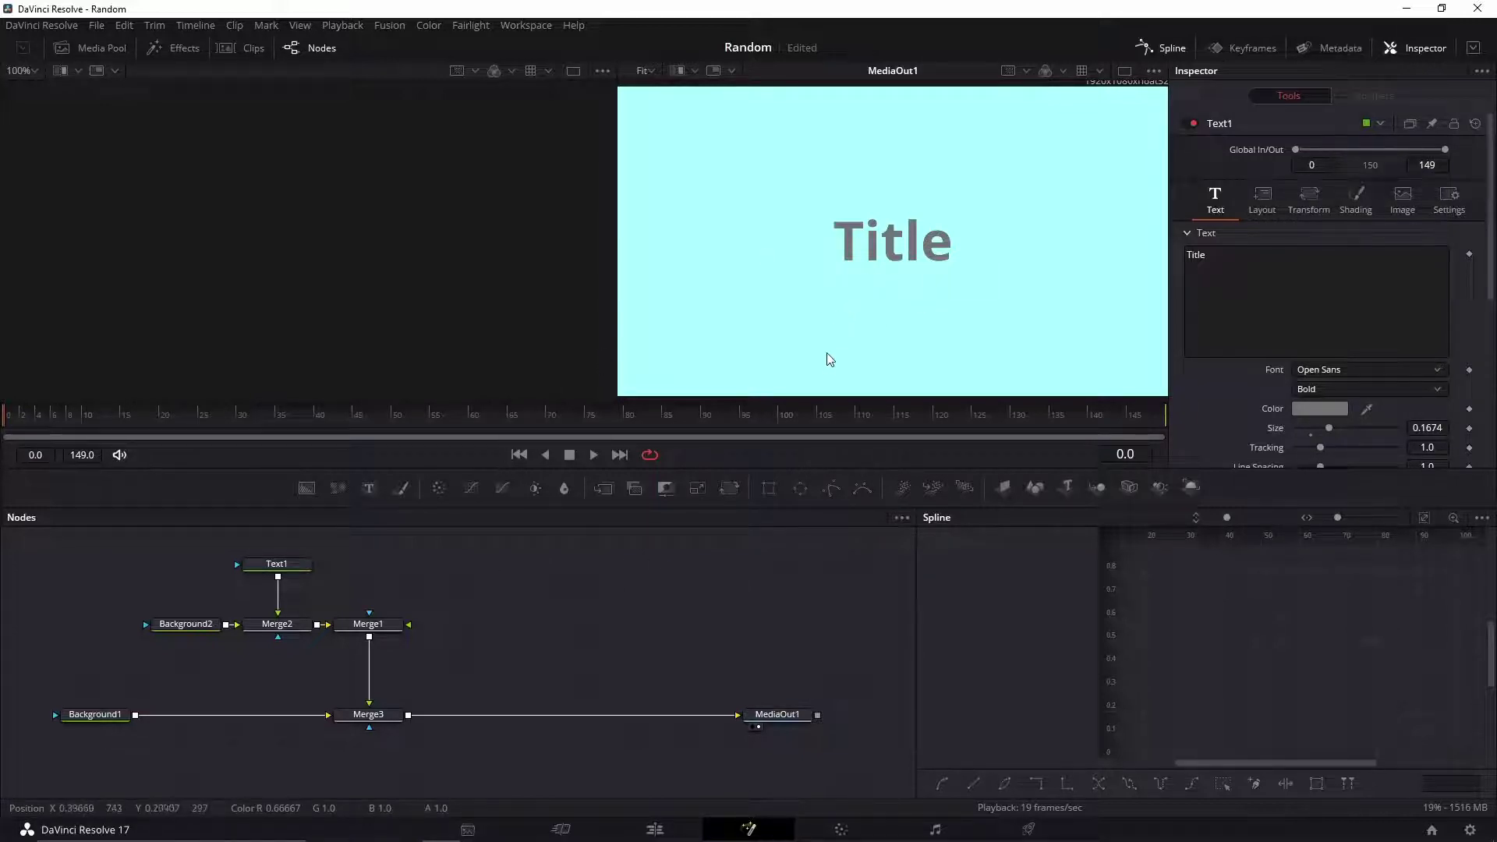
{"action": "left_click", "coordinate": [358, 714]}
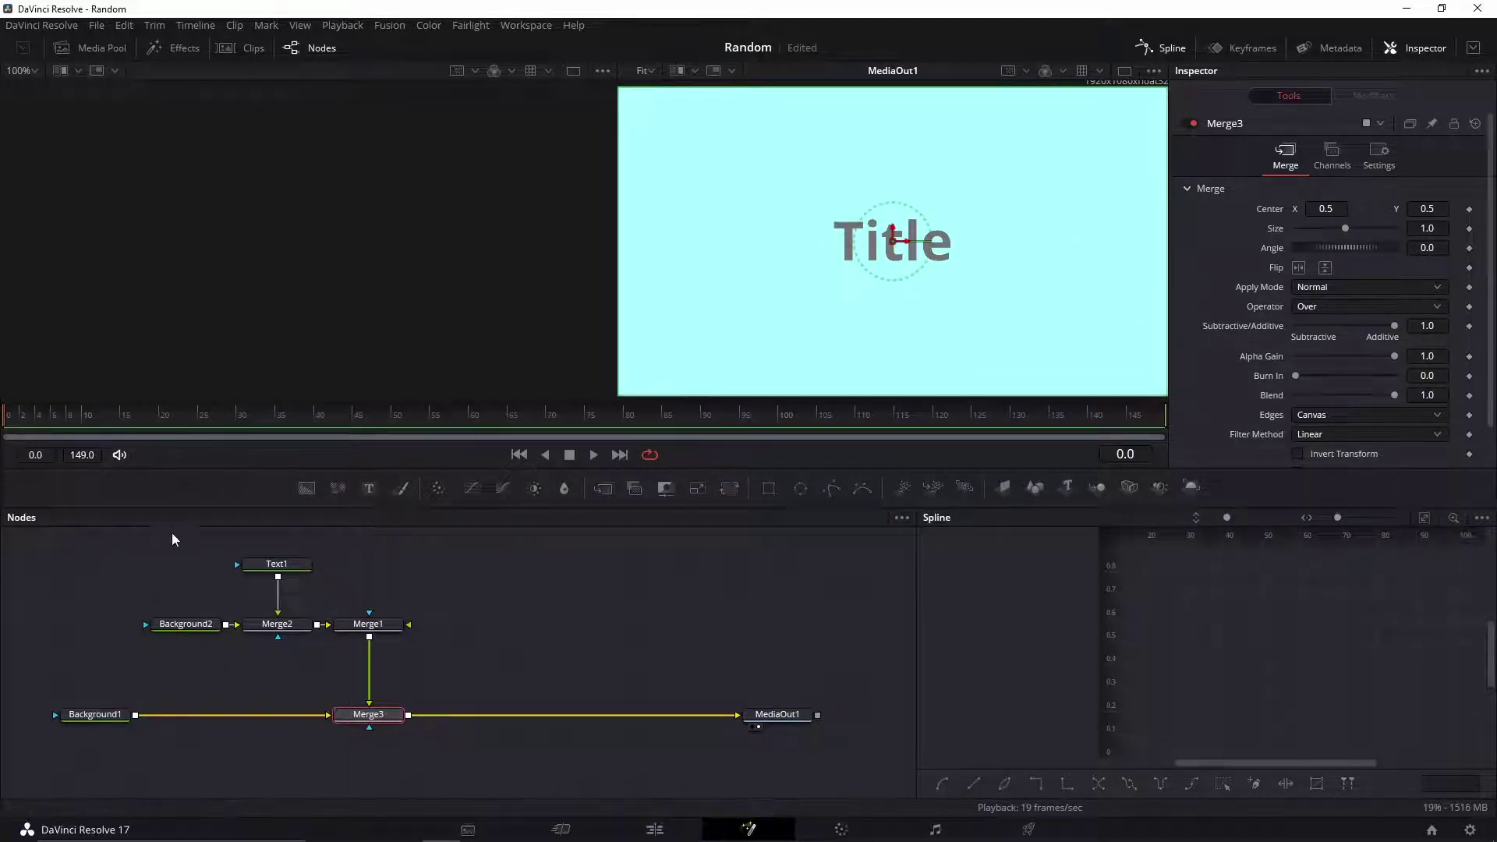
Drive Merge3's Blend with a Probe modifier, leaving the title hidden.
{"action": "left_click_drag", "start_coordinate": [128, 532], "coordinate": [468, 645]}
{"action": "left_click", "coordinate": [374, 715]}
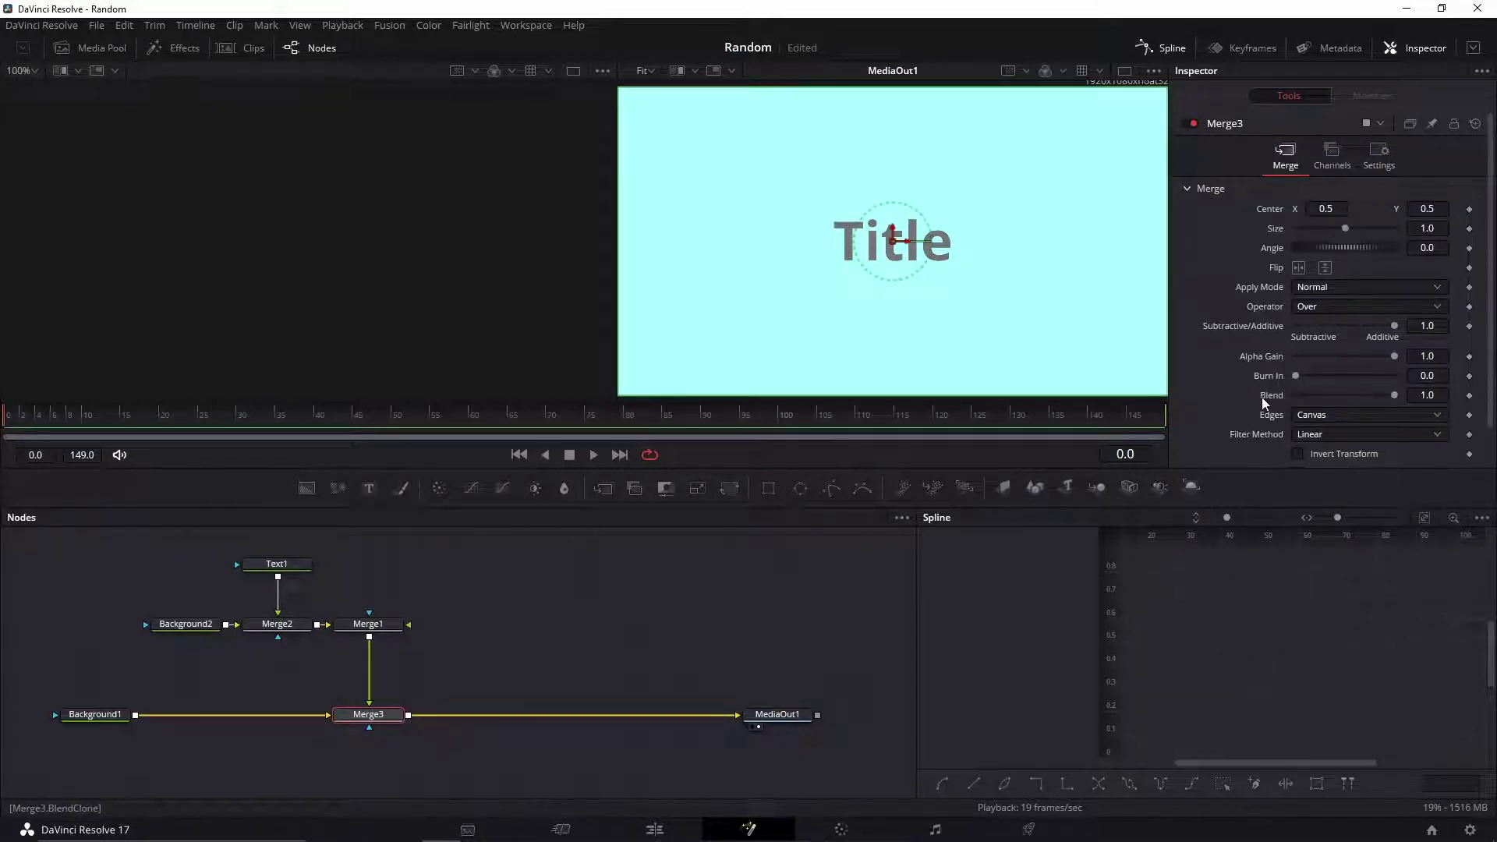
{"action": "left_click_drag", "start_coordinate": [1393, 396], "coordinate": [1438, 391]}
{"action": "right_click", "coordinate": [1273, 402]}
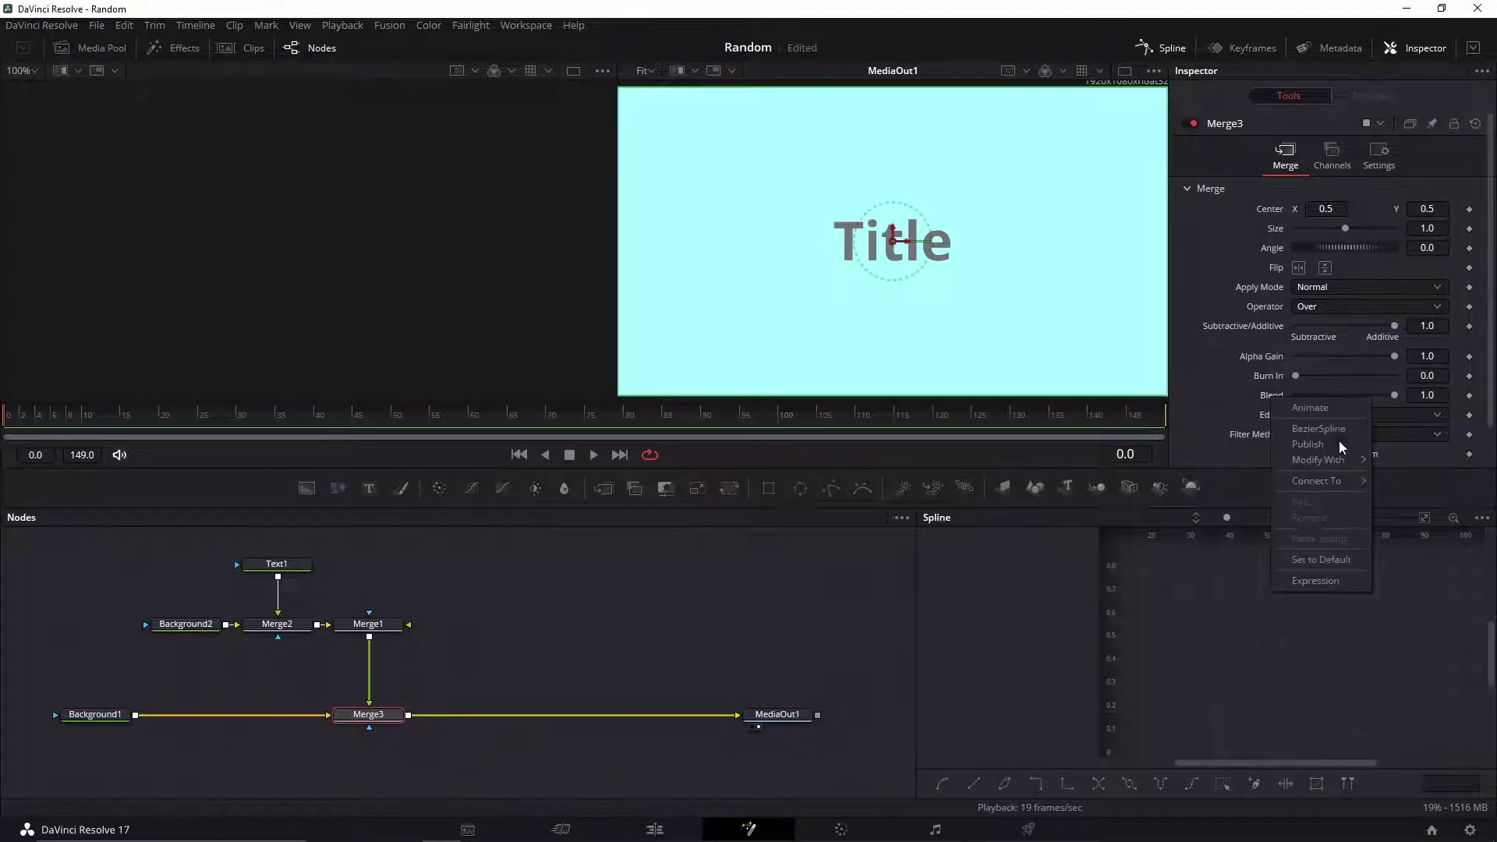
{"action": "mouse_move", "coordinate": [1335, 465]}
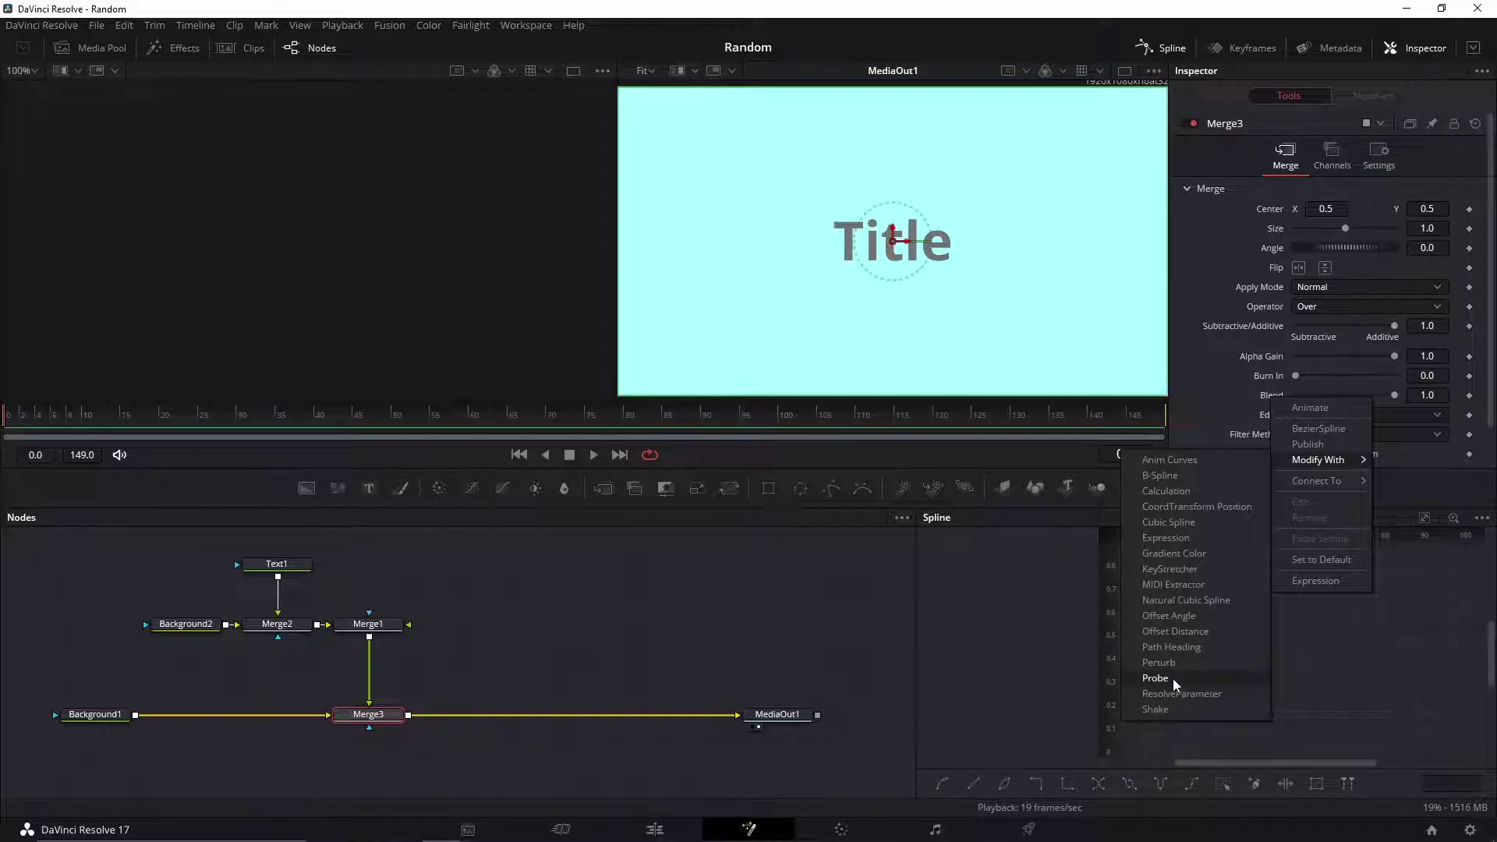
{"action": "left_click", "coordinate": [1172, 678]}
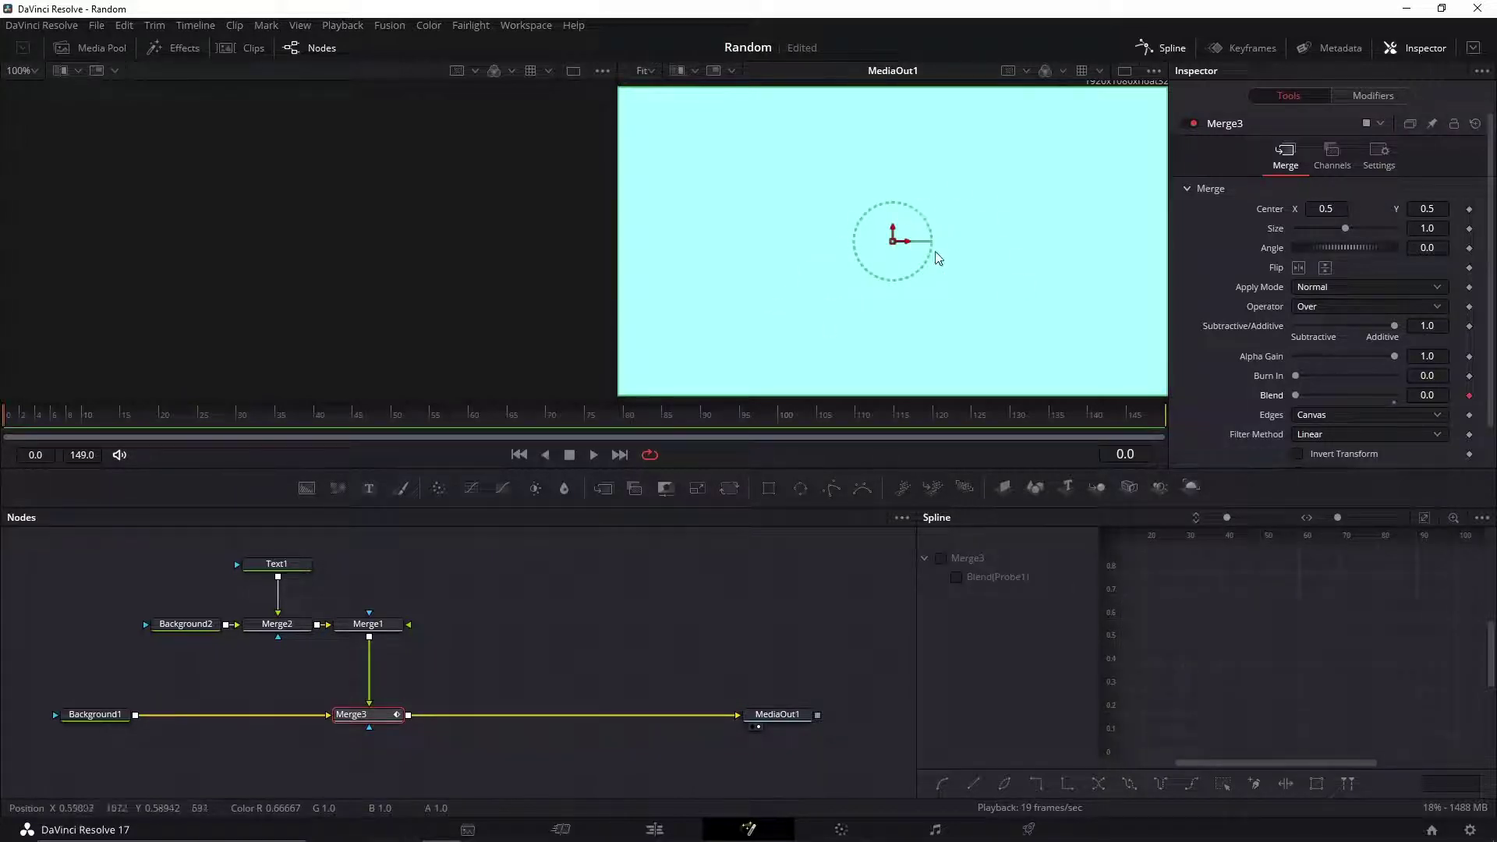
Add a new Background3 node to the node graph.
{"action": "left_click_drag", "start_coordinate": [399, 653], "coordinate": [315, 661]}
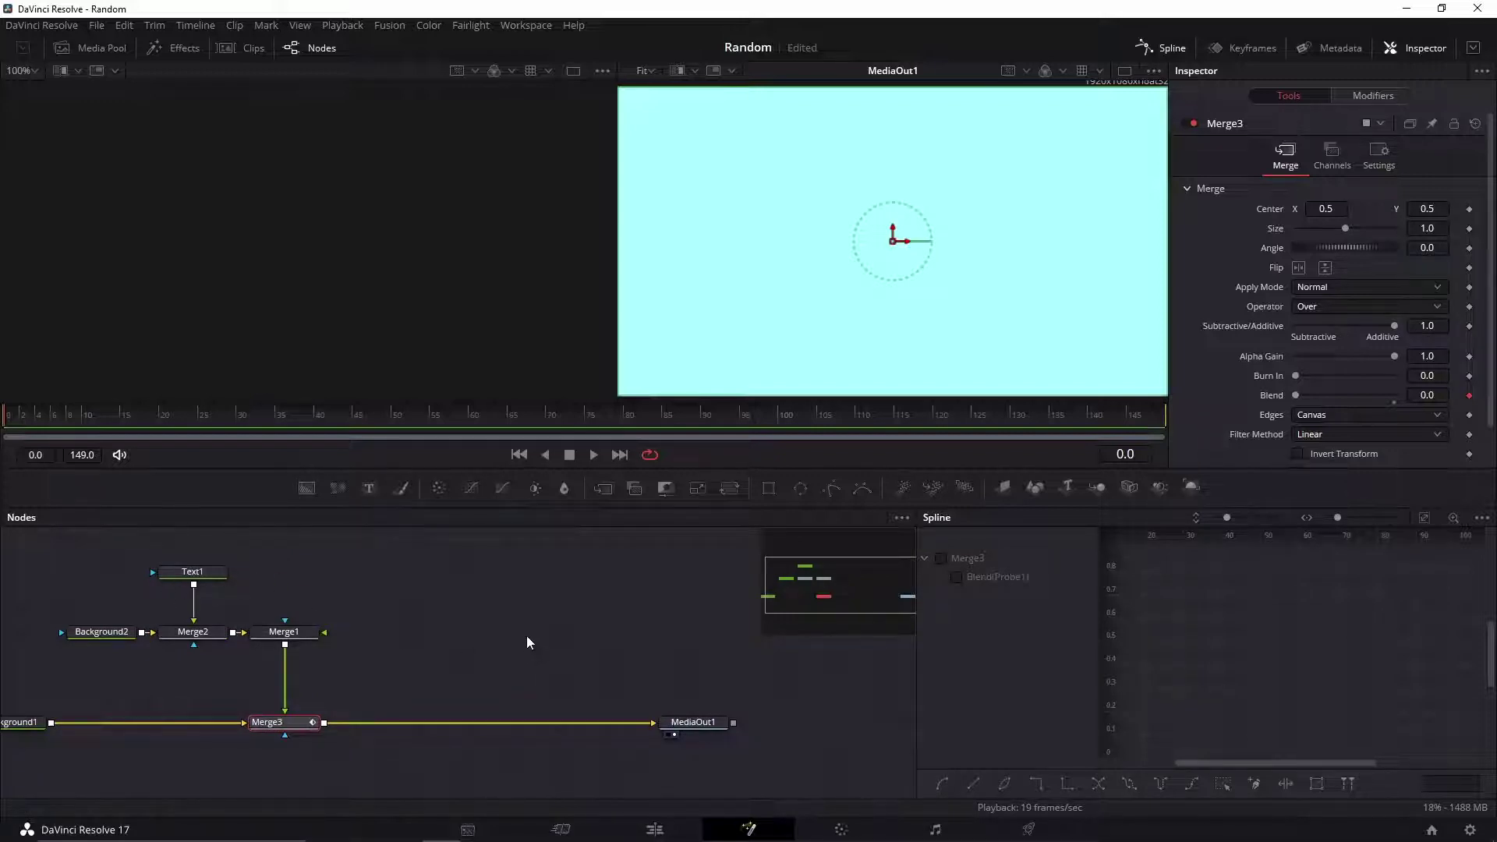
{"action": "left_click_drag", "start_coordinate": [526, 635], "coordinate": [571, 616]}
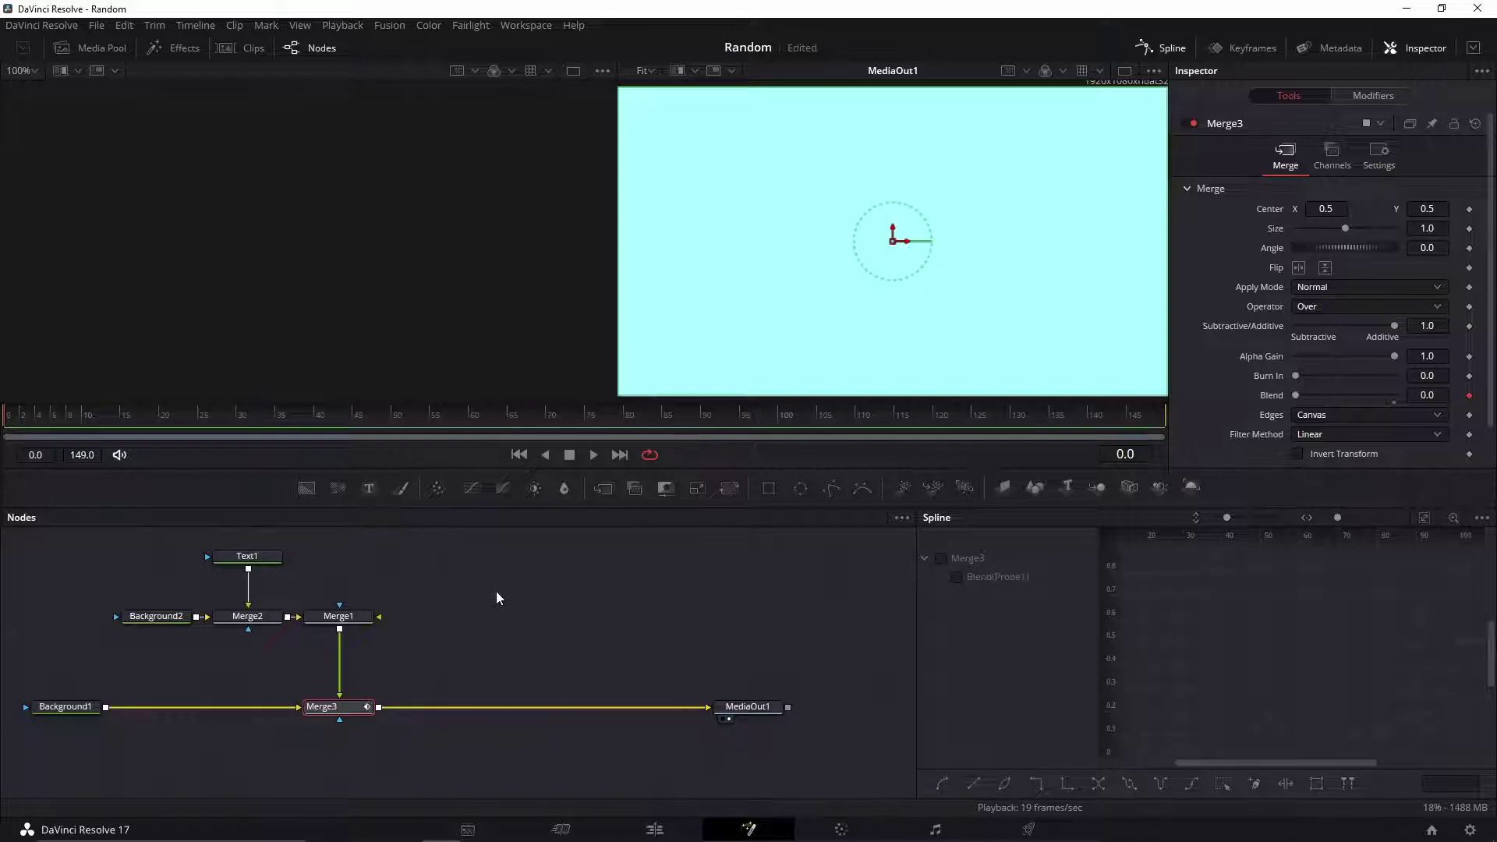
{"action": "mouse_move", "coordinate": [307, 488]}
{"action": "left_mouse_down"}
{"action": "mouse_move", "coordinate": [484, 624]}
{"action": "mouse_move", "coordinate": [707, 625]}
{"action": "left_mouse_up"}
Add Merge4 after Background3 and make Background3 fully transparent with Alpha 0.
{"action": "left_click", "coordinate": [603, 490]}
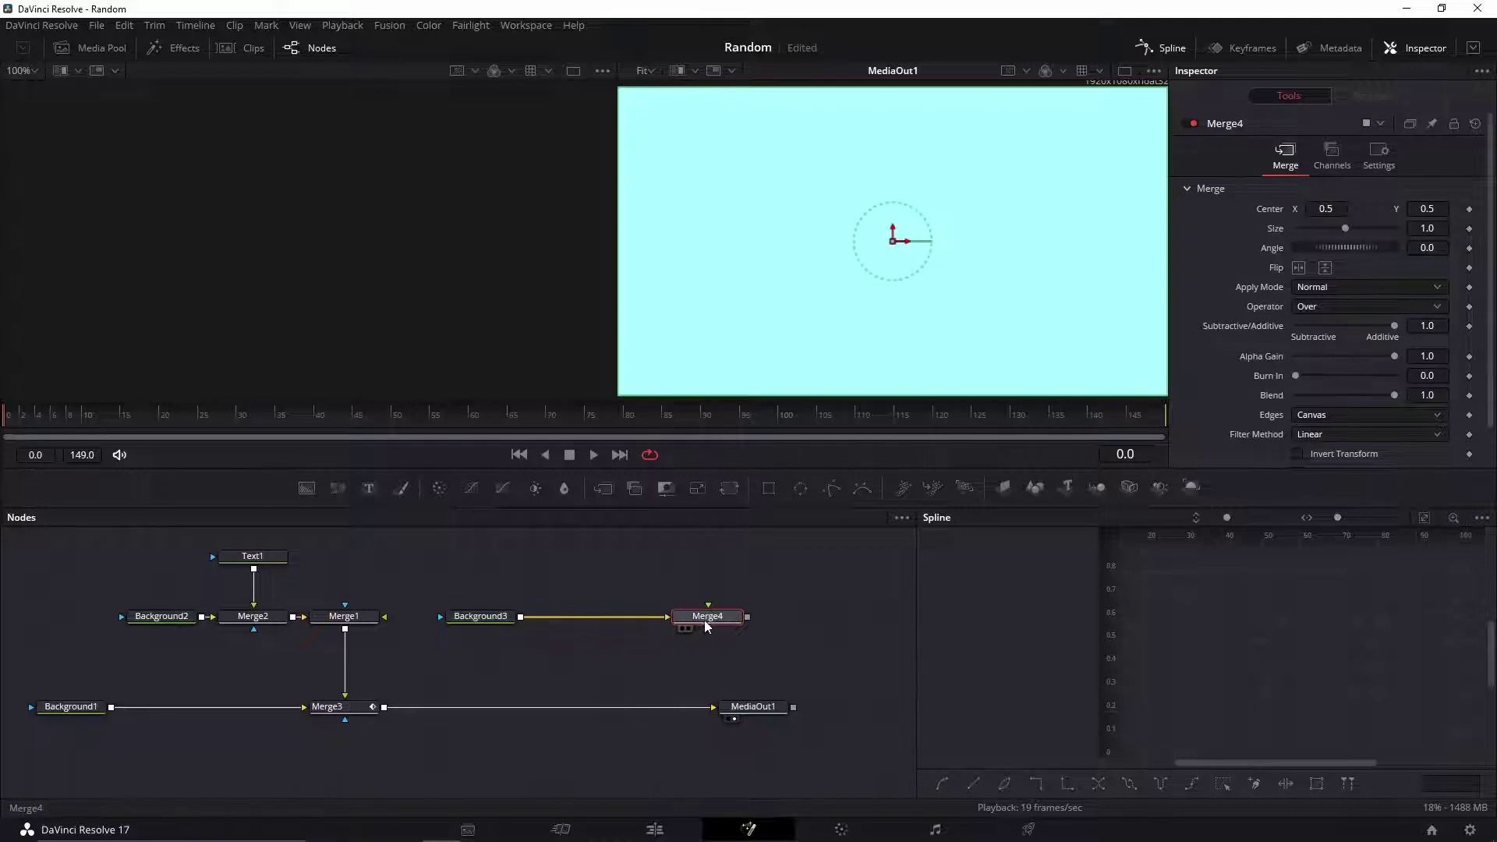
{"action": "left_click_drag", "start_coordinate": [925, 271], "coordinate": [937, 250]}
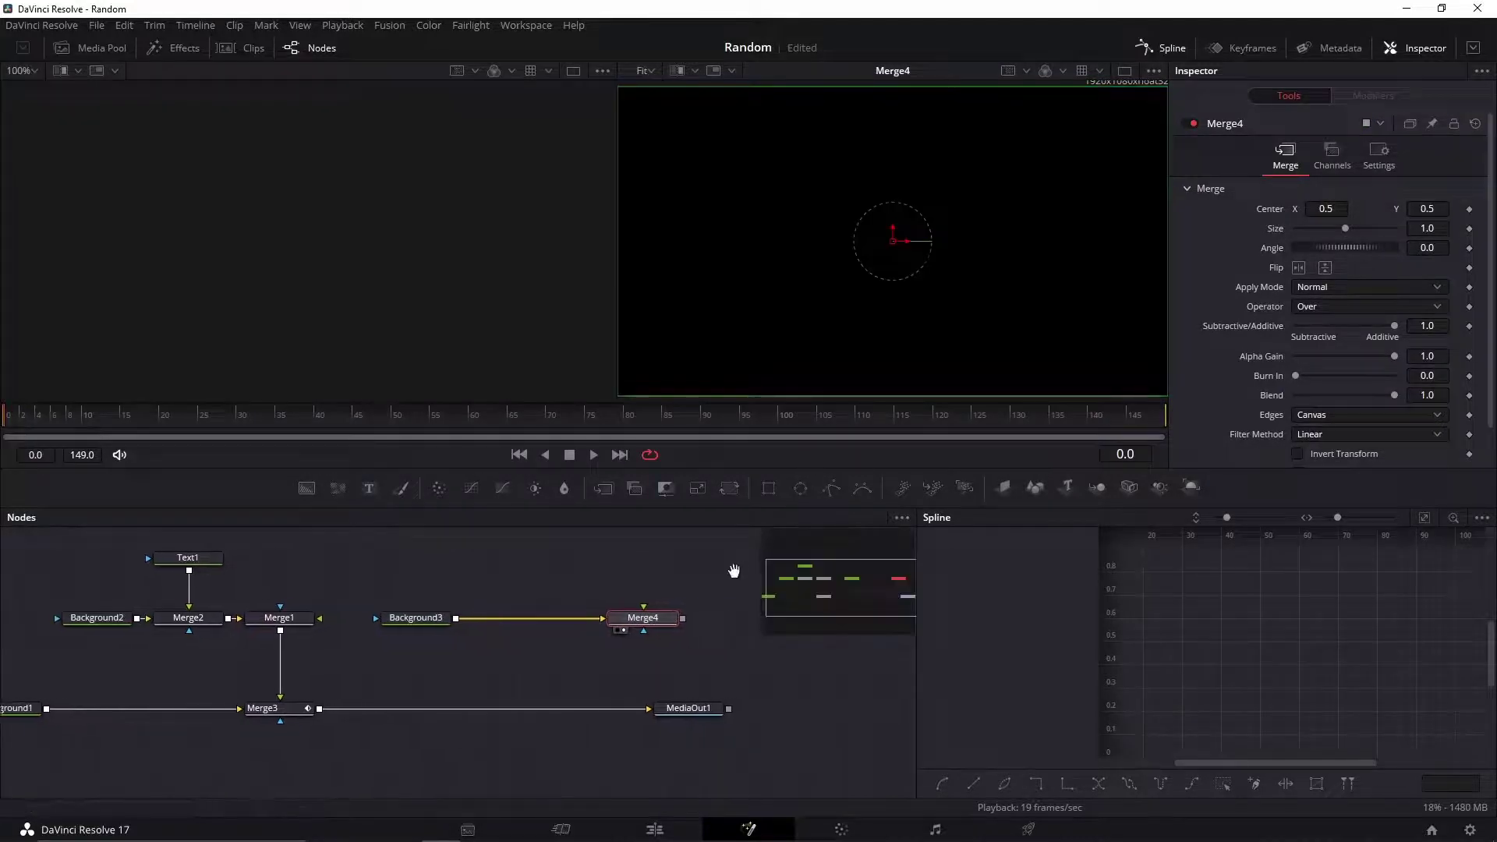
{"action": "left_click", "coordinate": [436, 622]}
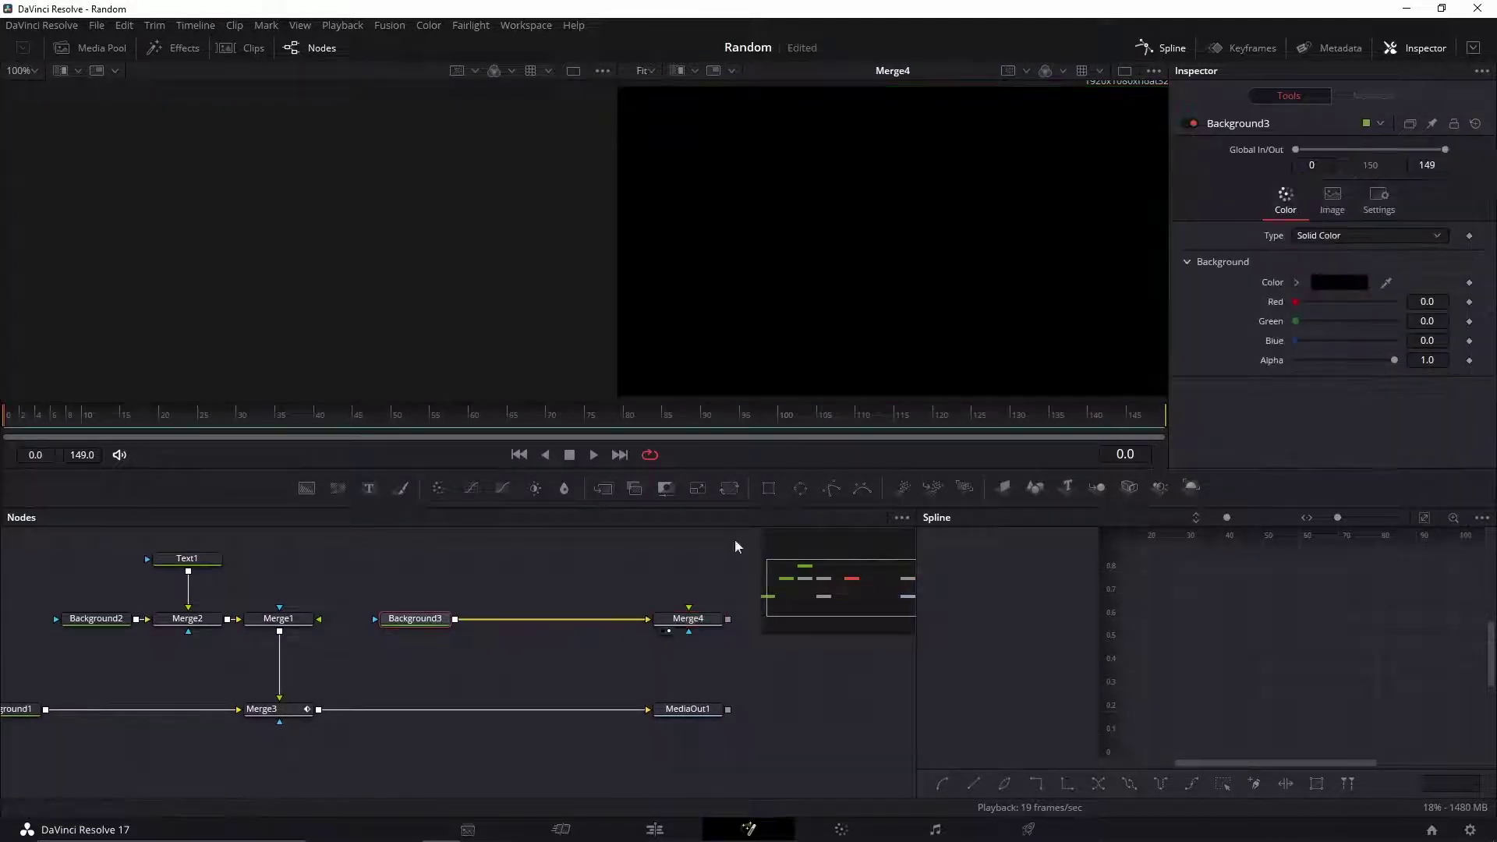
{"action": "left_click_drag", "start_coordinate": [1394, 360], "coordinate": [1271, 370]}
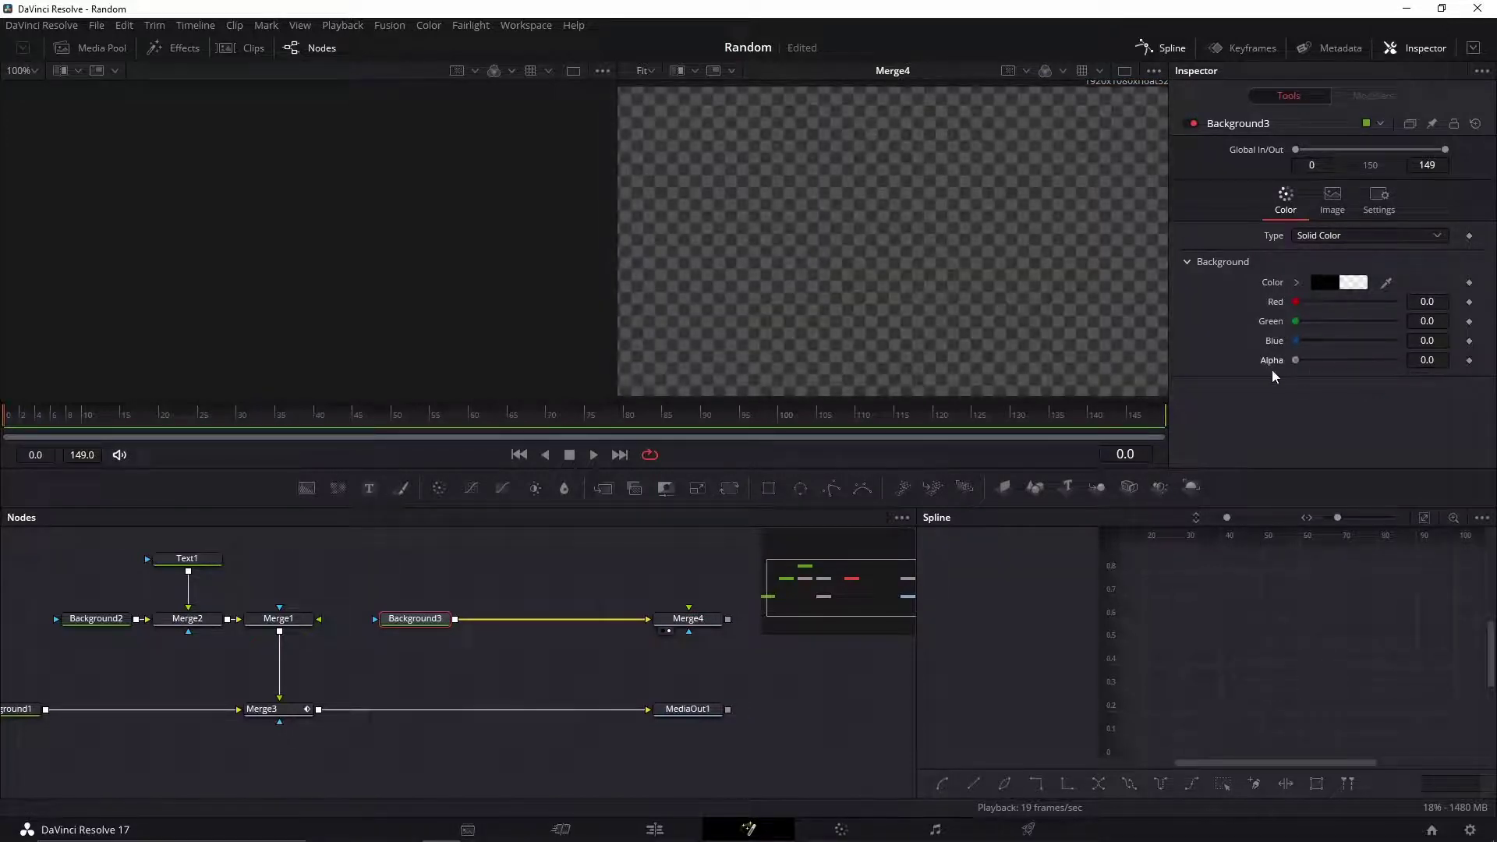
{"action": "left_click_drag", "start_coordinate": [594, 587], "coordinate": [588, 612]}
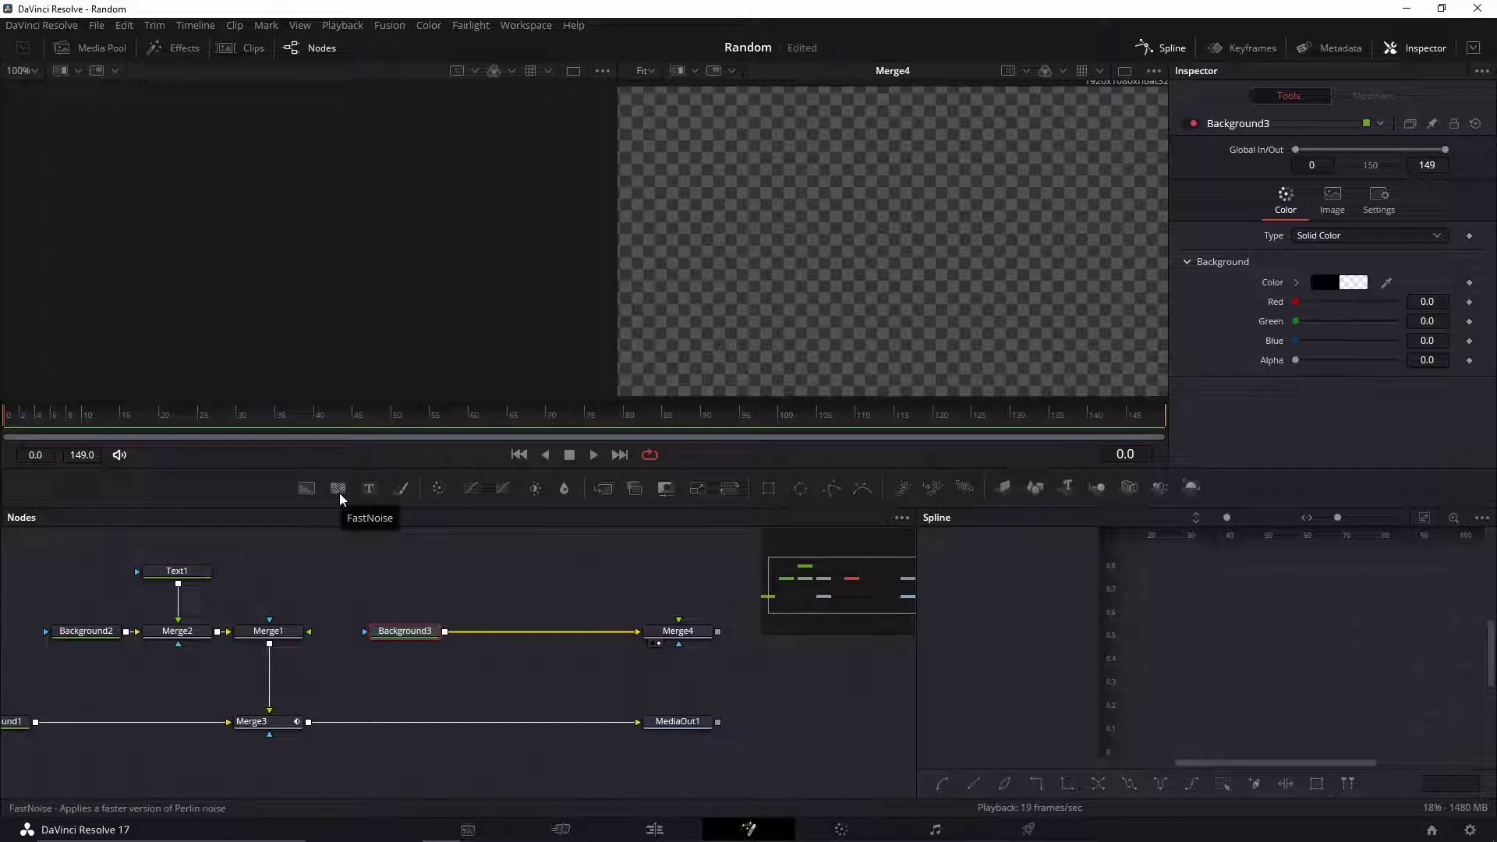
Merge a FastNoise1 node onto Background3 via Merge5, with Detail 10 and Scale 6.34.
{"action": "mouse_move", "coordinate": [339, 493]}
{"action": "left_mouse_down"}
{"action": "mouse_move", "coordinate": [512, 573]}
{"action": "mouse_move", "coordinate": [448, 633]}
{"action": "left_mouse_up"}
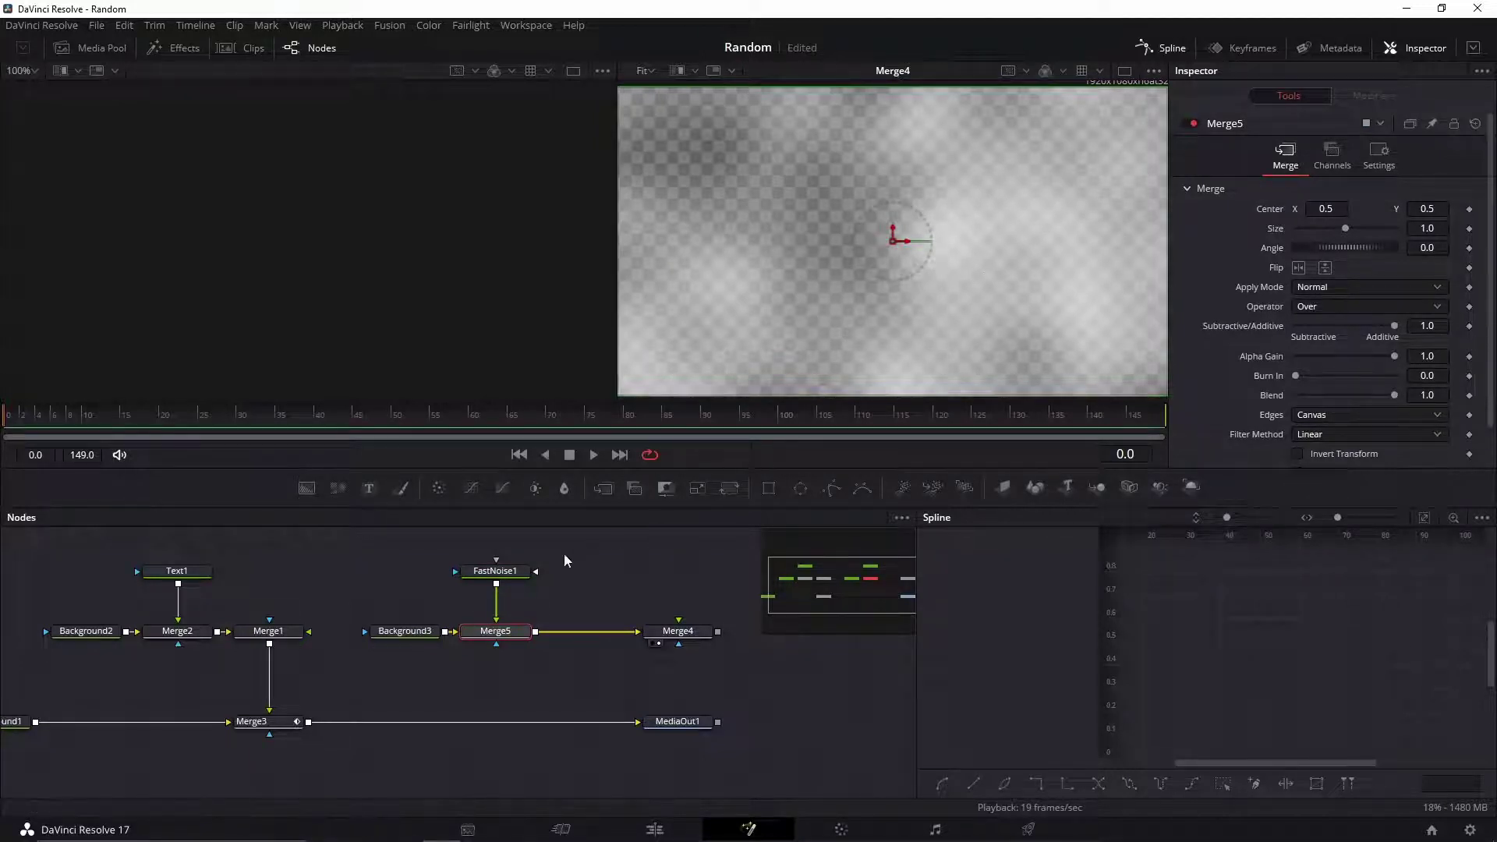
{"action": "left_click", "coordinate": [506, 576]}
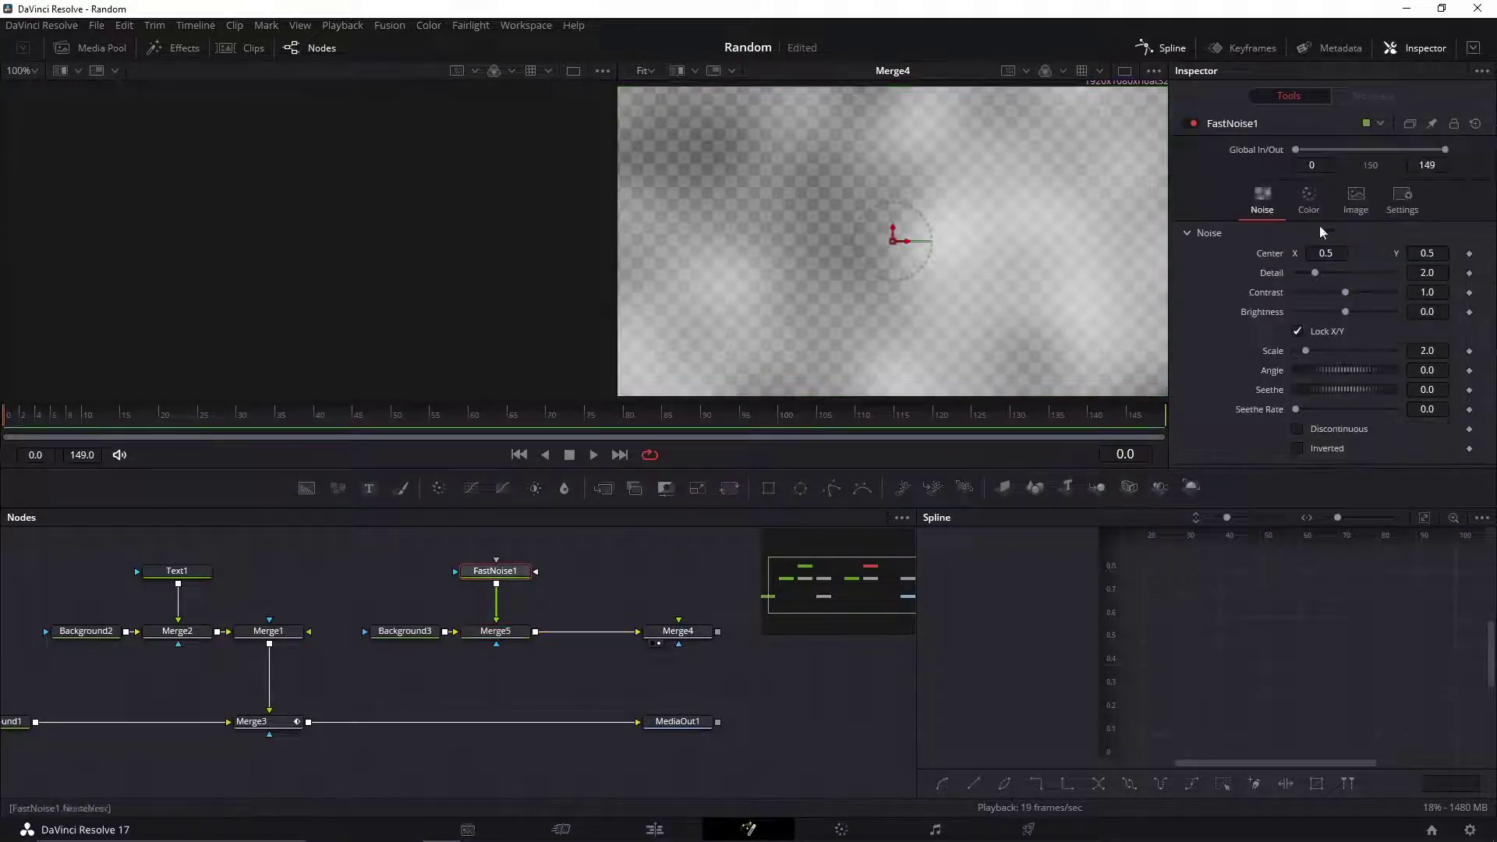
{"action": "left_click", "coordinate": [1314, 201]}
{"action": "left_click", "coordinate": [1263, 202]}
{"action": "left_click_drag", "start_coordinate": [1316, 274], "coordinate": [1436, 298]}
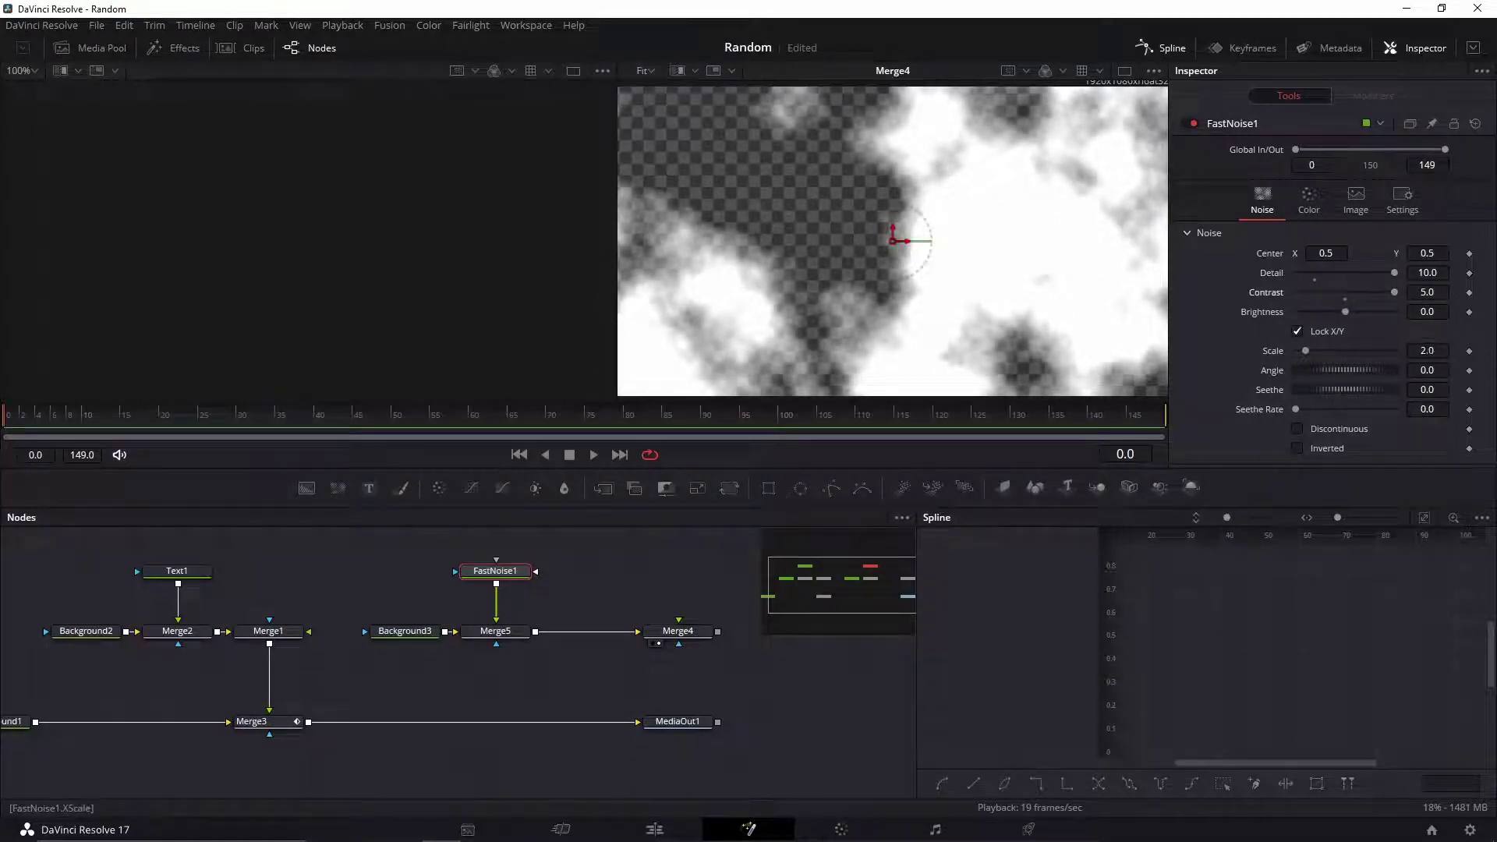
{"action": "left_click_drag", "start_coordinate": [1305, 350], "coordinate": [1326, 350]}
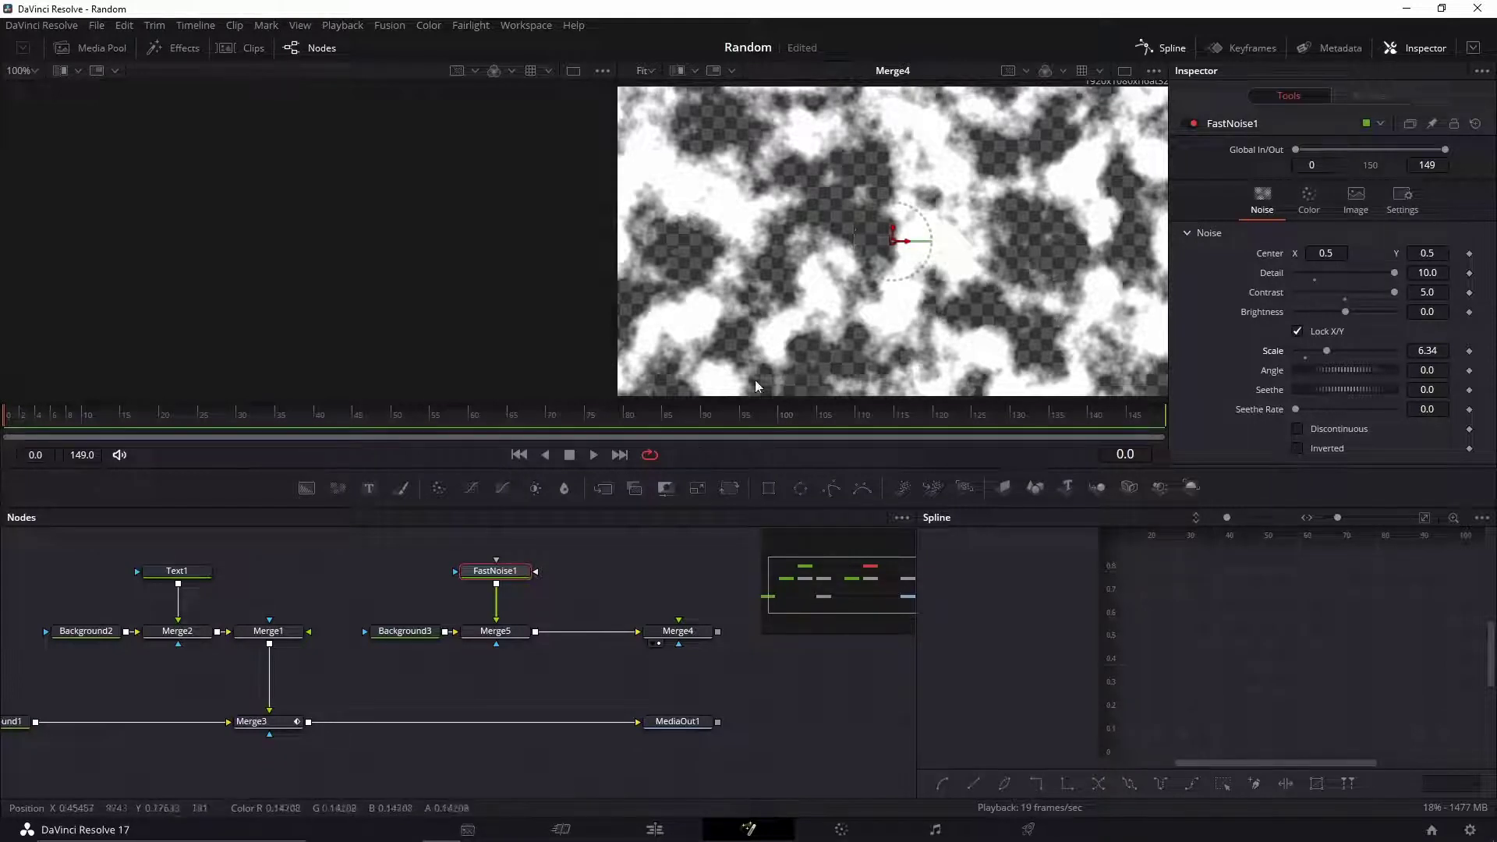
Animate the noise with Seethe Rate 0.323, previewing the playback.
{"action": "key", "text": "space"}
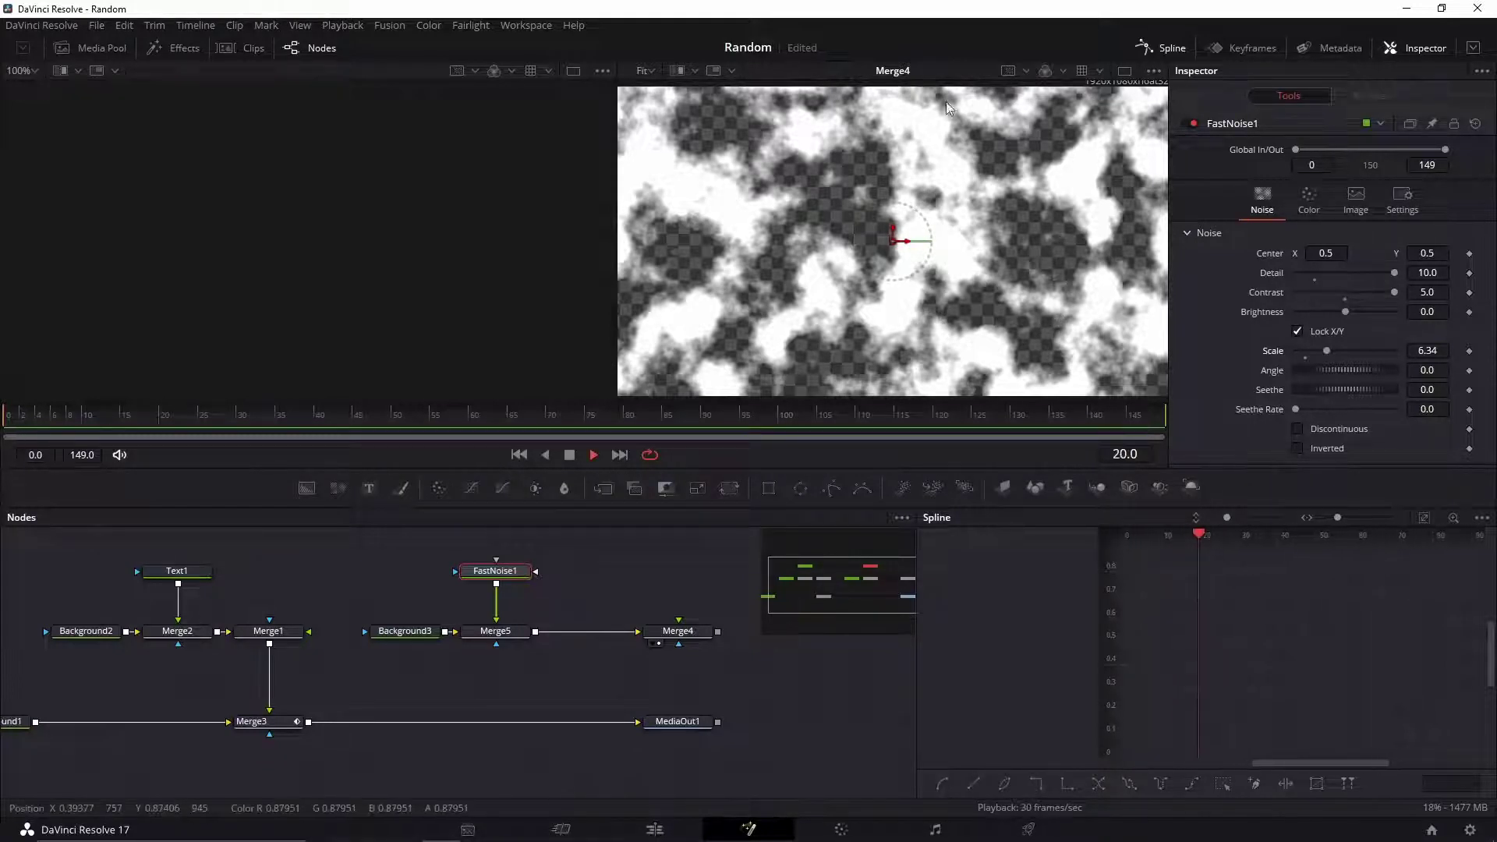
{"action": "key", "text": "space"}
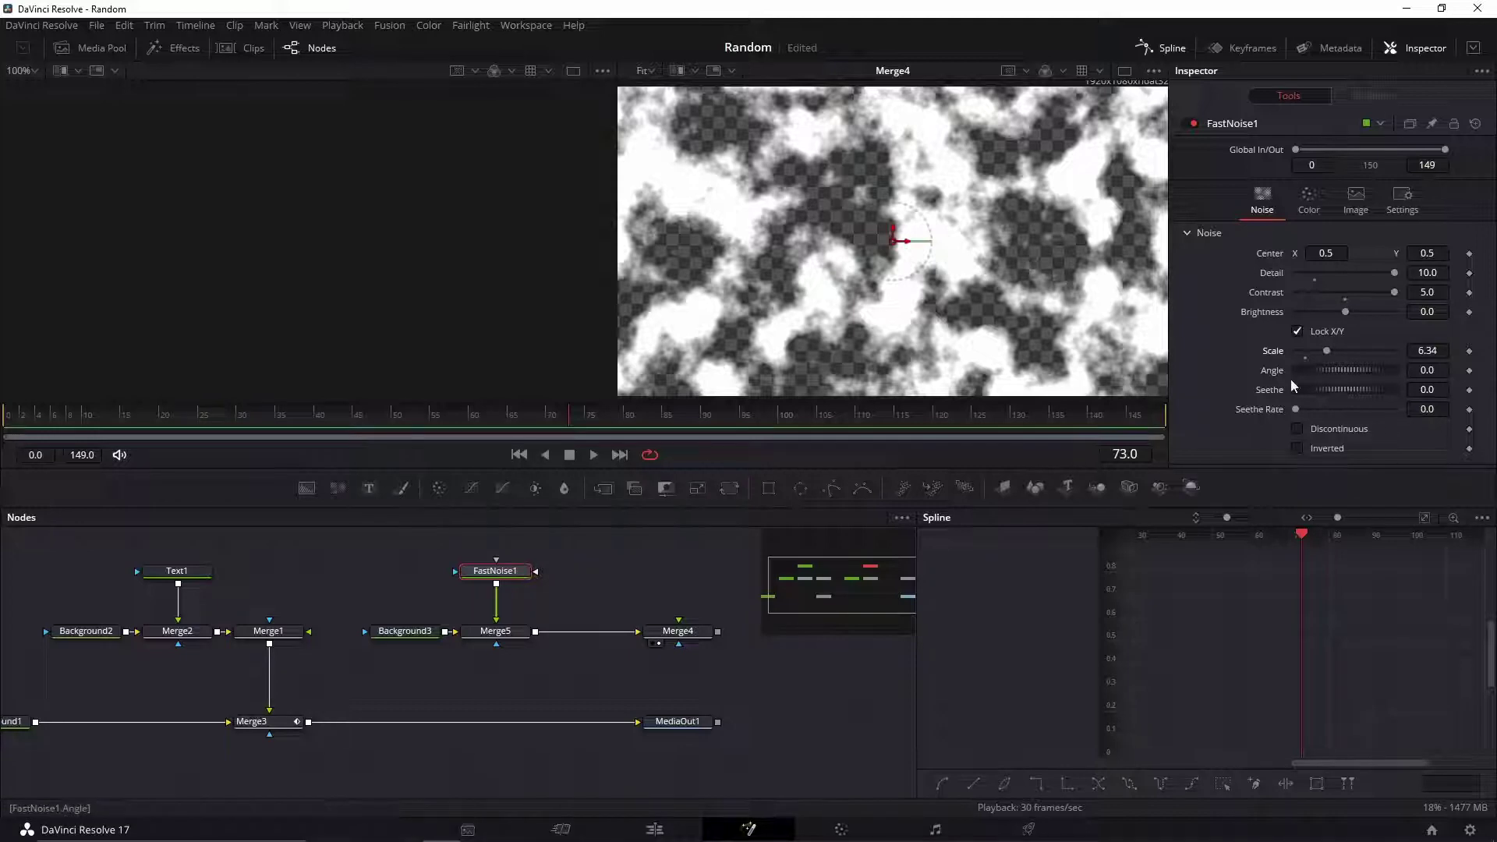
{"action": "left_click_drag", "start_coordinate": [1296, 410], "coordinate": [1303, 410]}
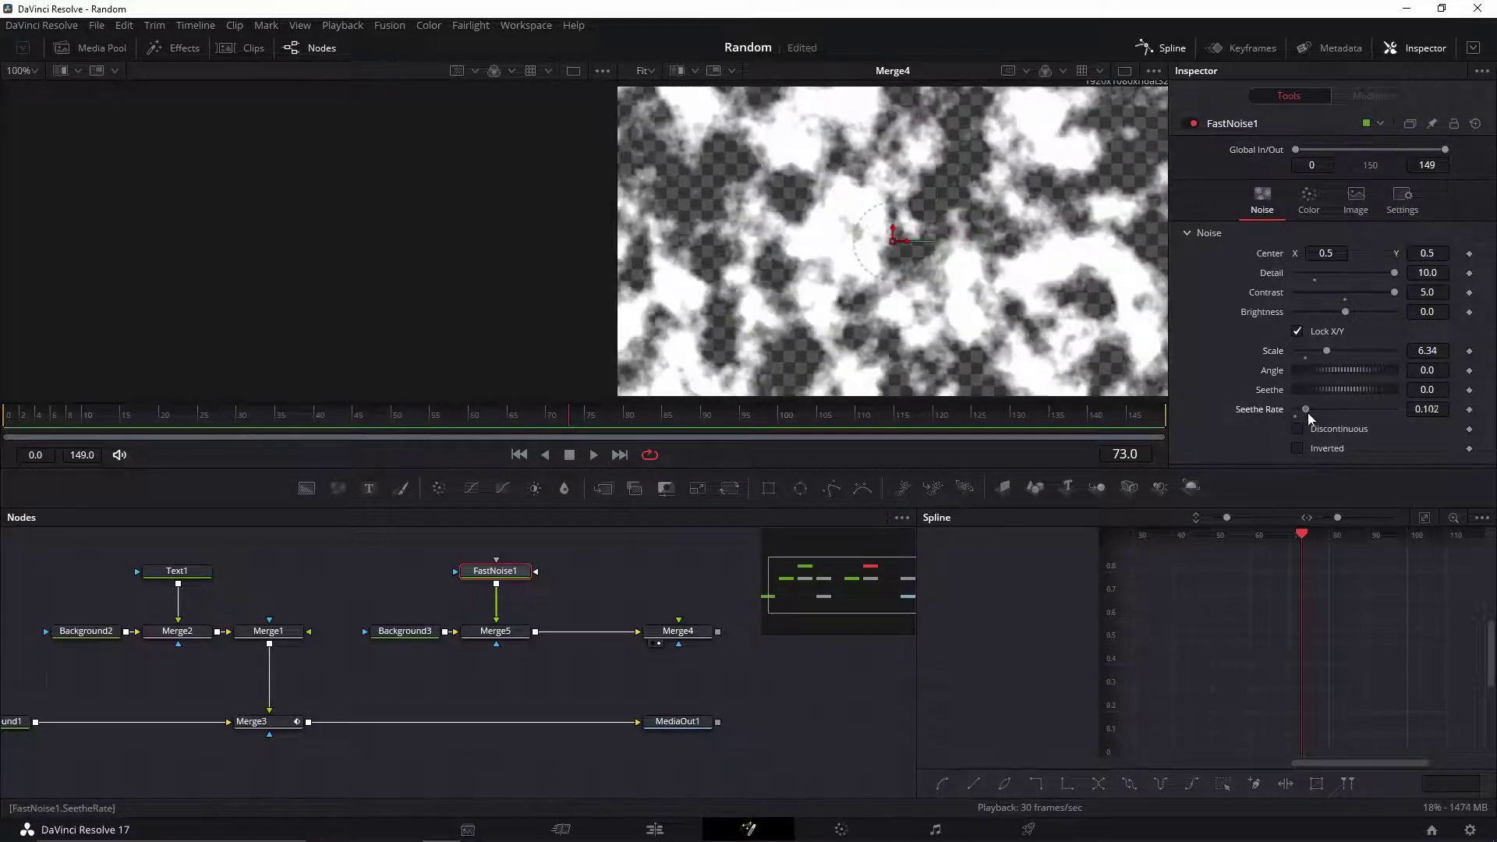
{"action": "key", "text": "space"}
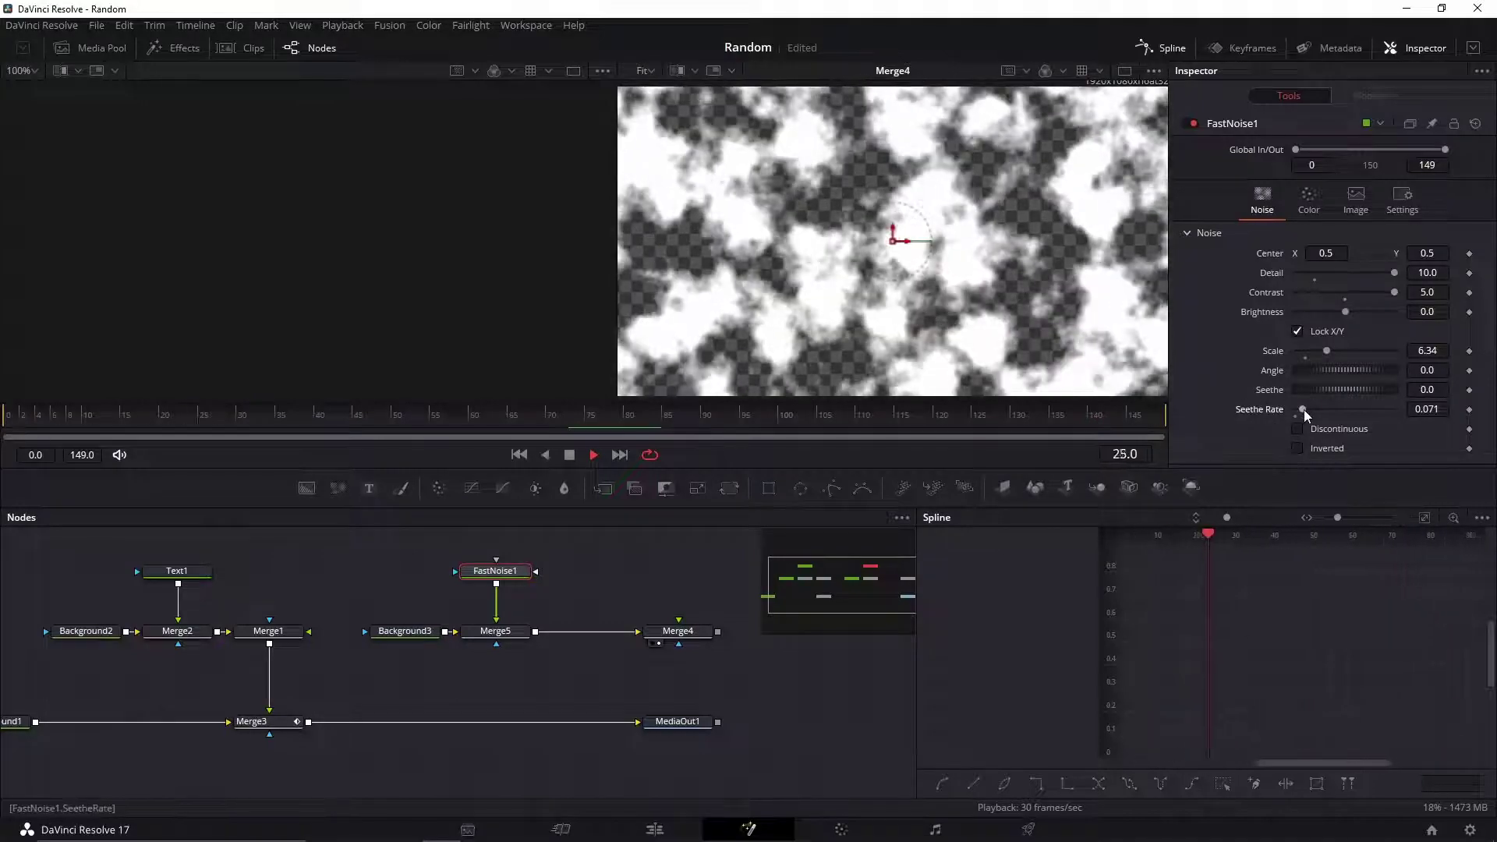
{"action": "left_click_drag", "start_coordinate": [1303, 409], "coordinate": [1328, 410]}
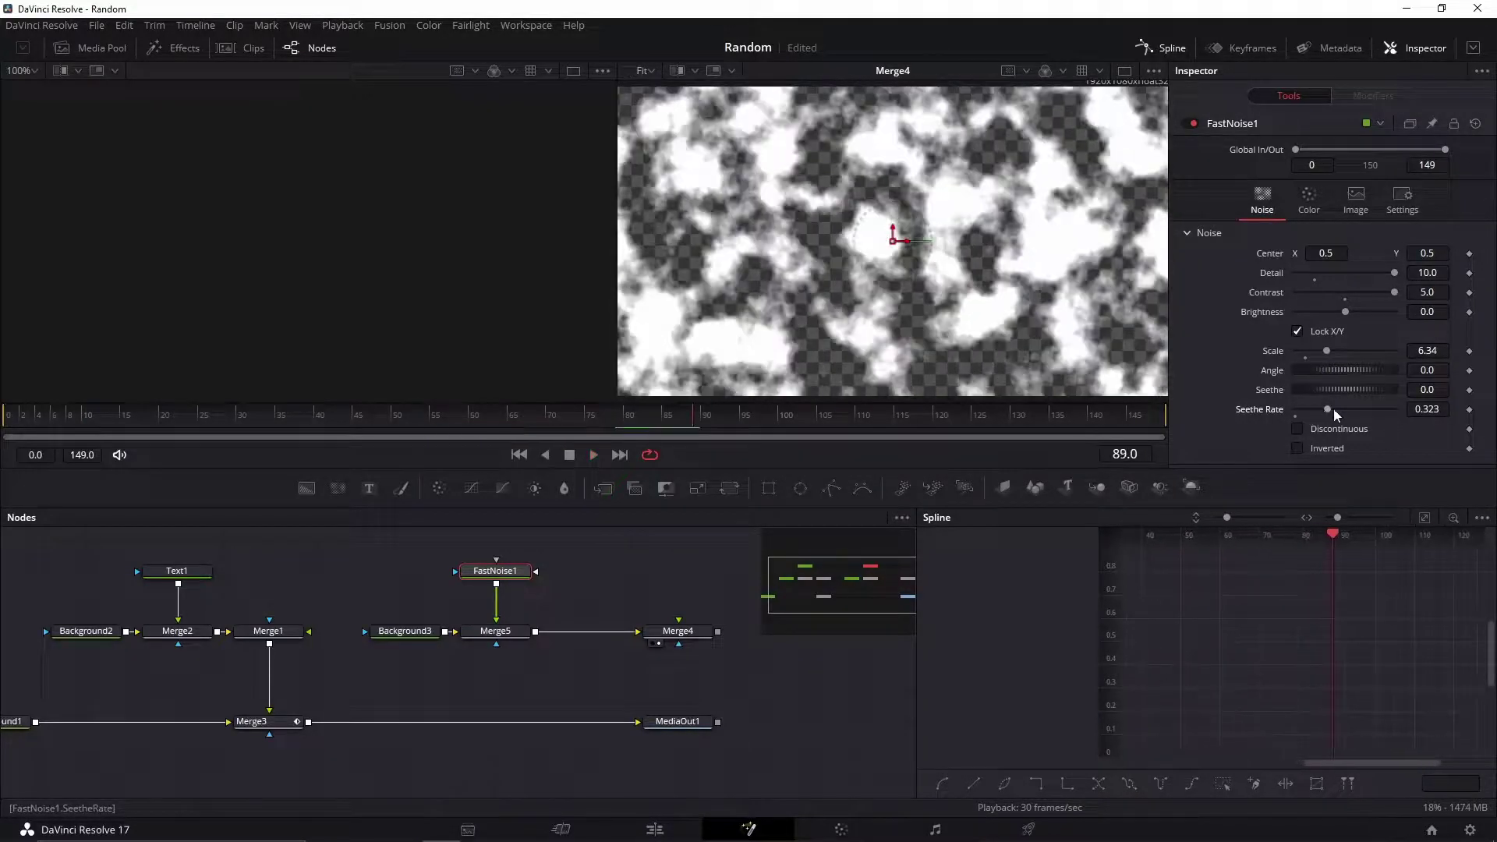
{"action": "key", "text": "space"}
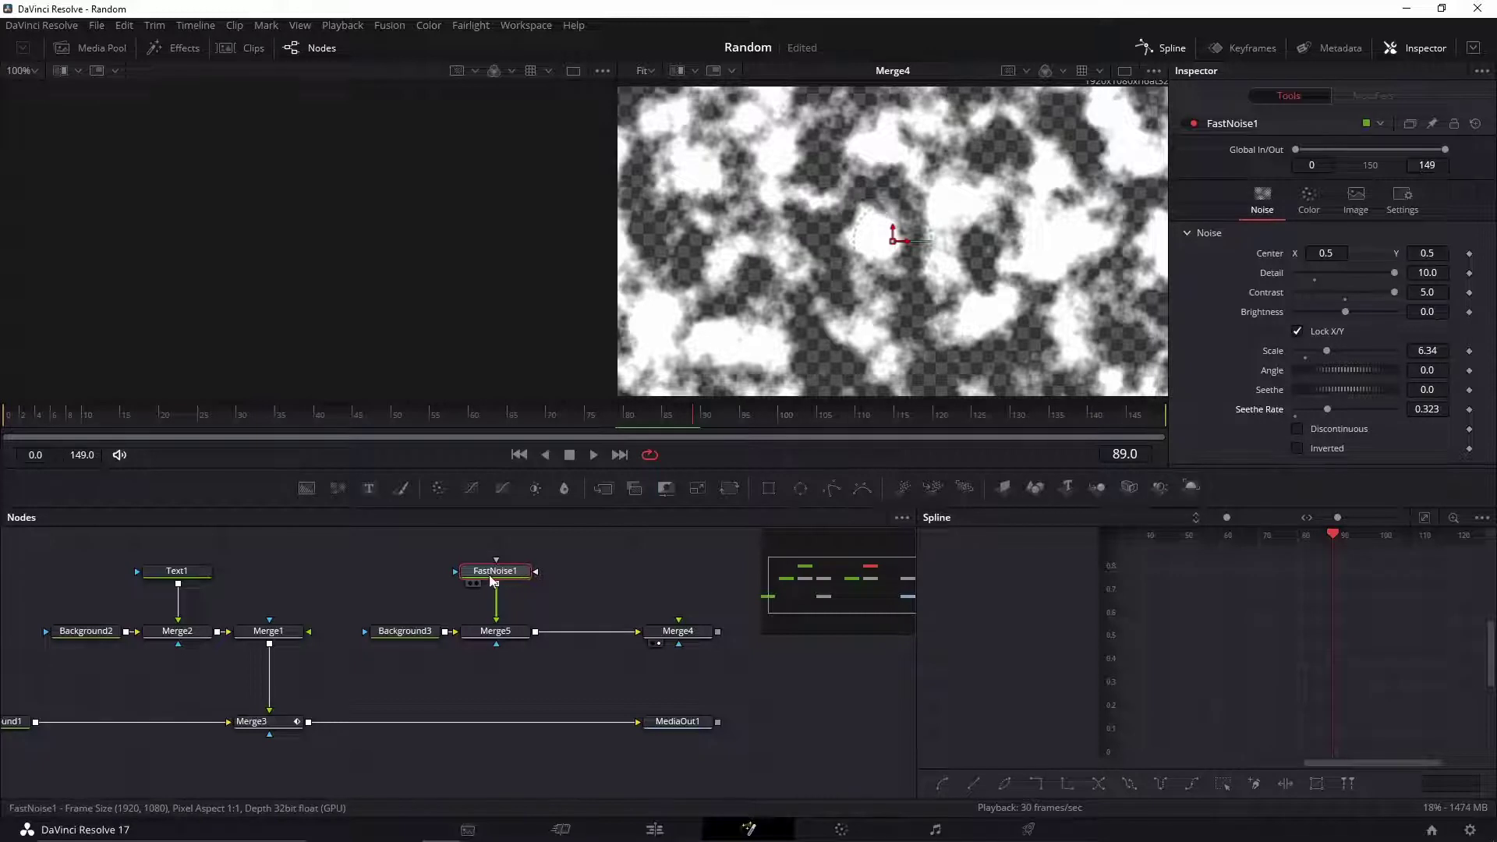
{"action": "scroll", "coordinate": [508, 591], "scroll_direction": "right", "scroll_amount": 2}
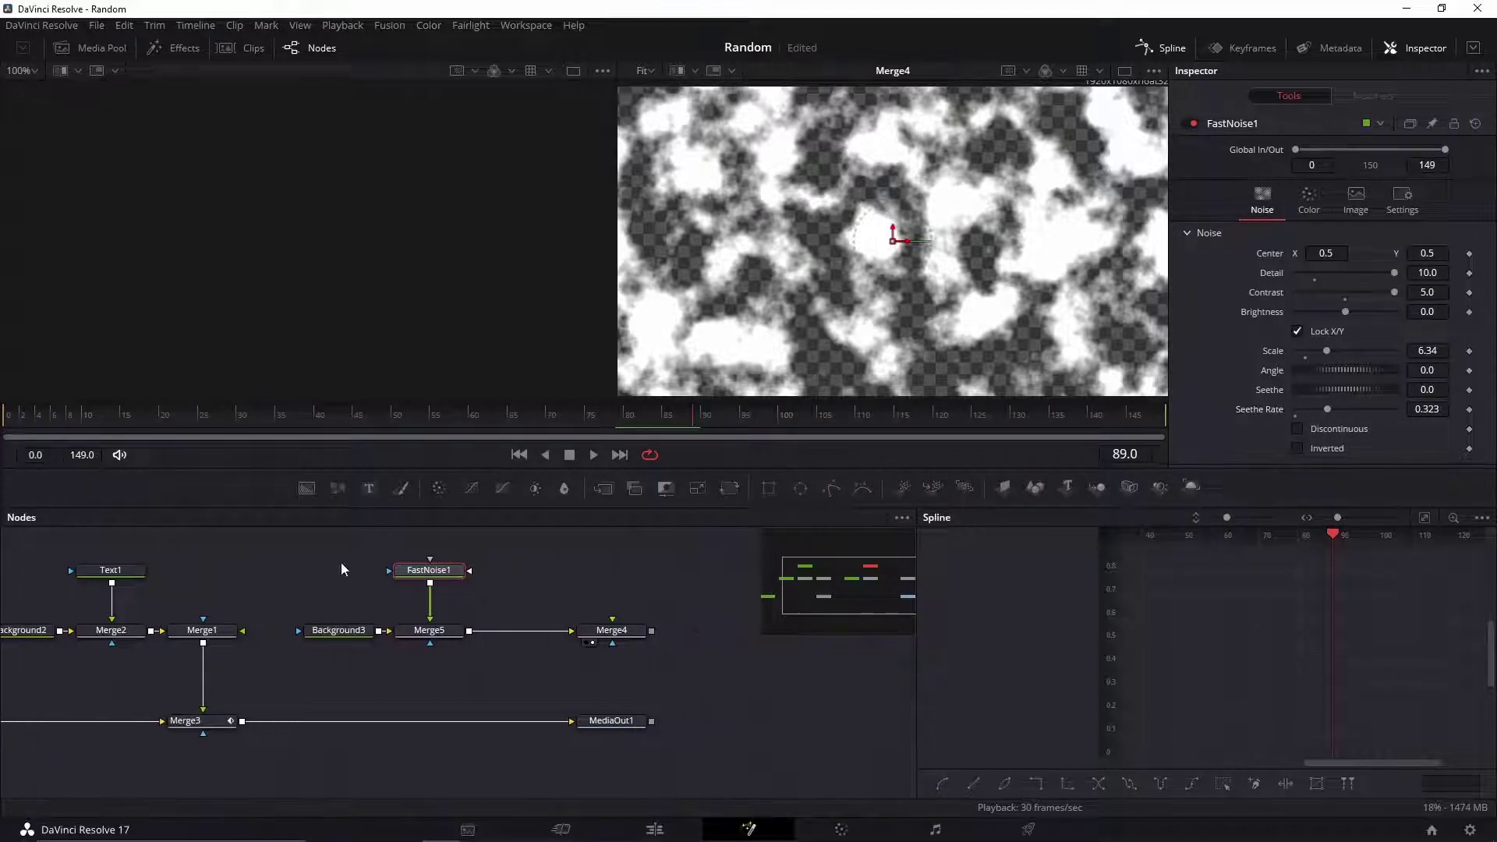
Rename the Merge4 node to 'random' using F2.
{"action": "left_click", "coordinate": [582, 602]}
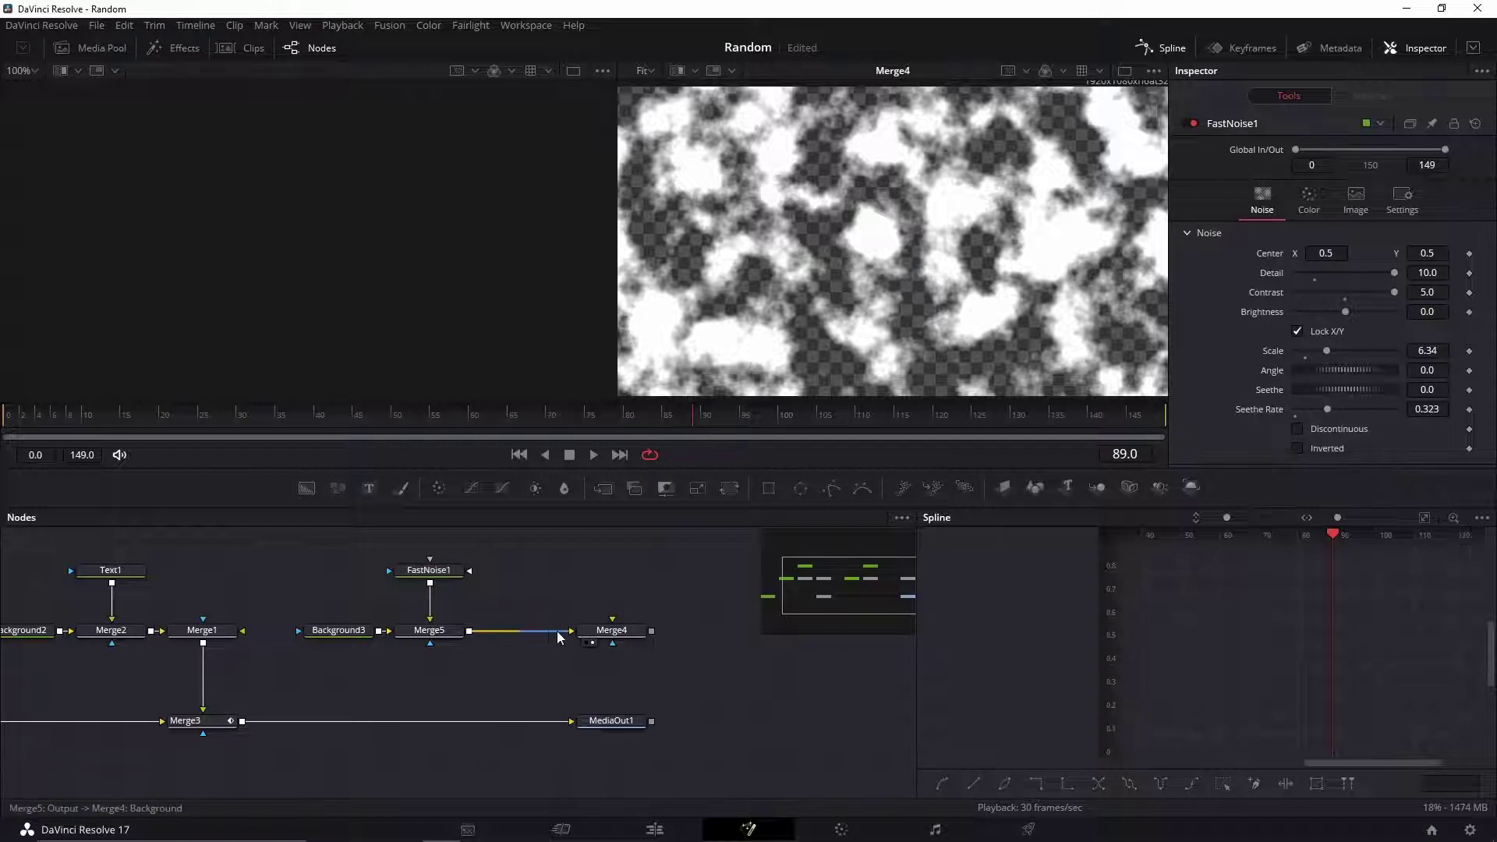
{"action": "left_click_drag", "start_coordinate": [605, 635], "coordinate": [577, 633]}
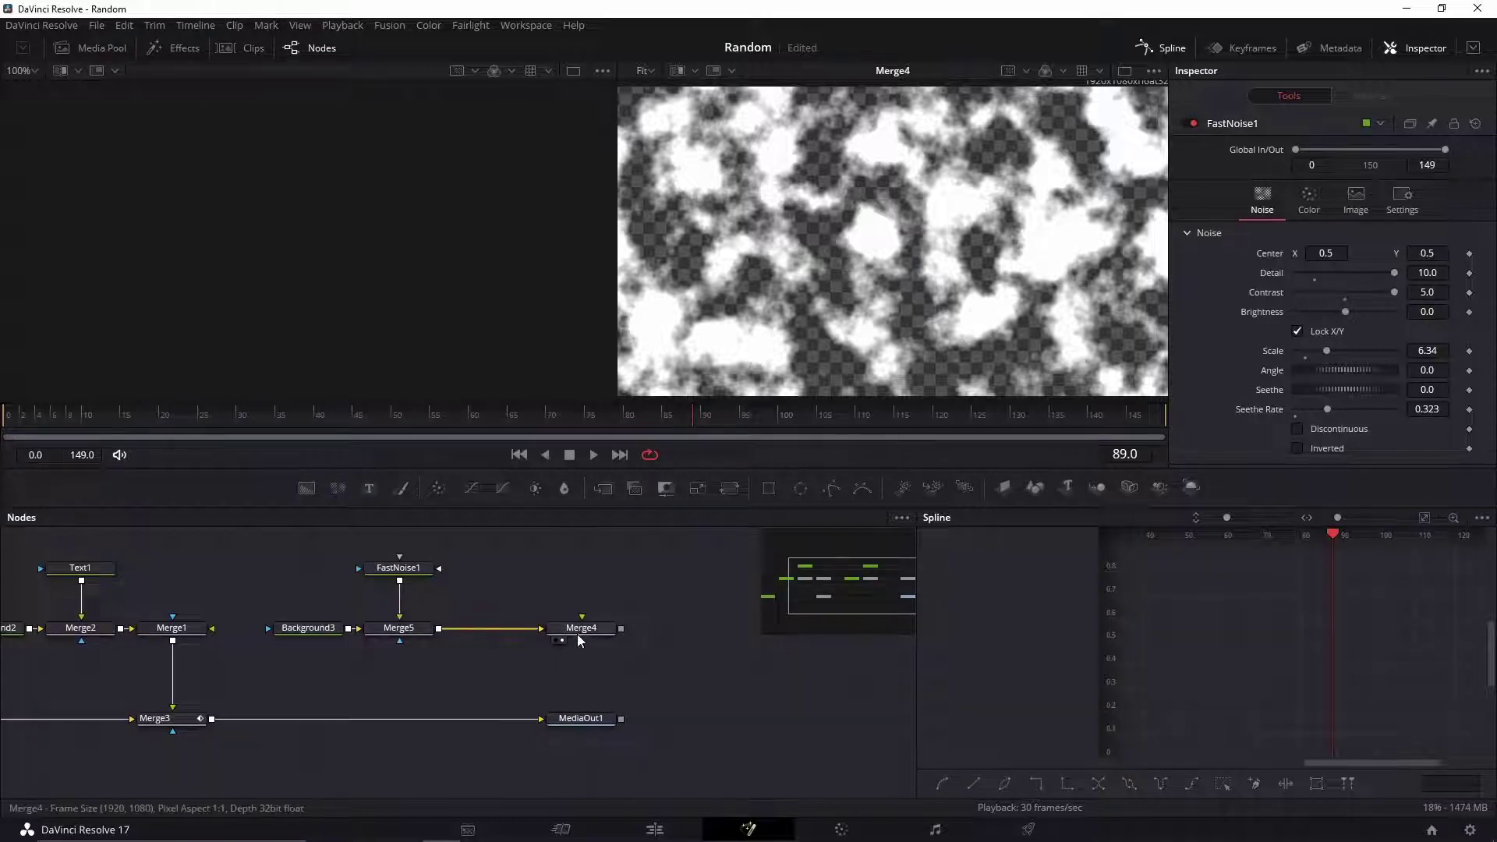
{"action": "left_click", "coordinate": [577, 633]}
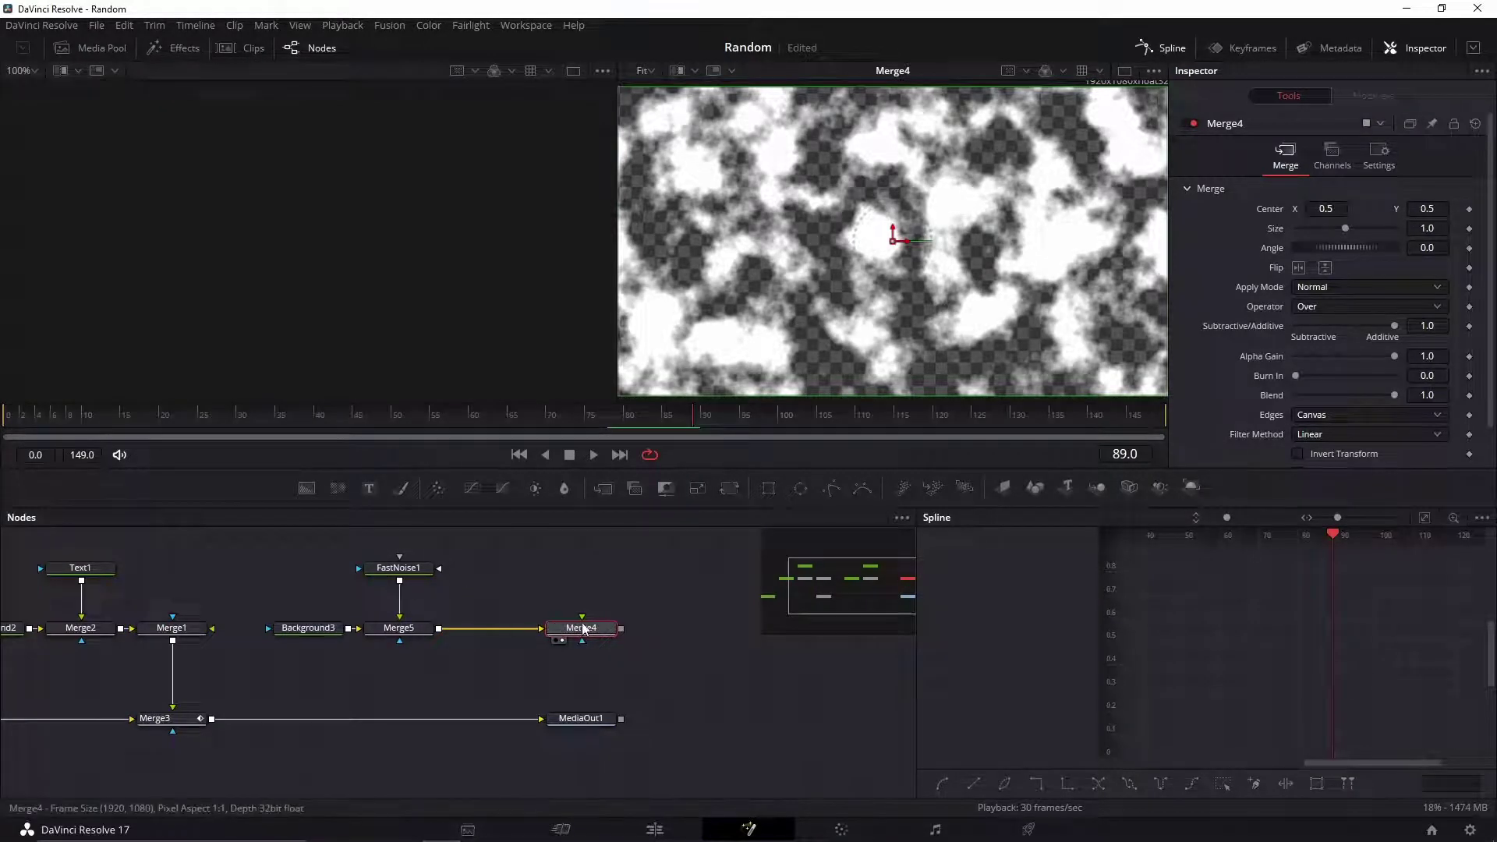
{"action": "mouse_move", "coordinate": [593, 636]}
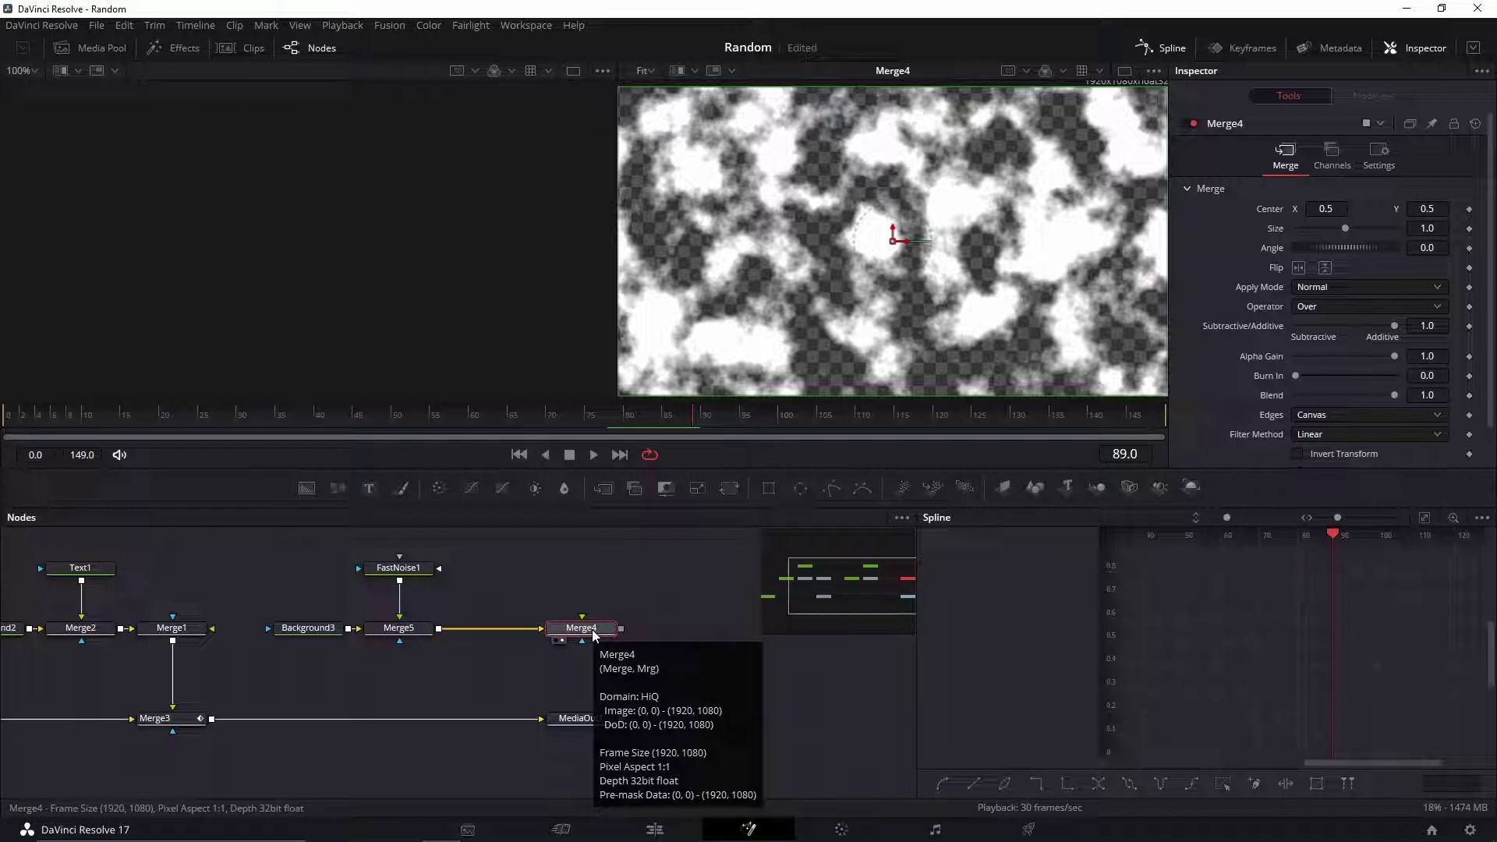
{"action": "key", "text": "F2"}
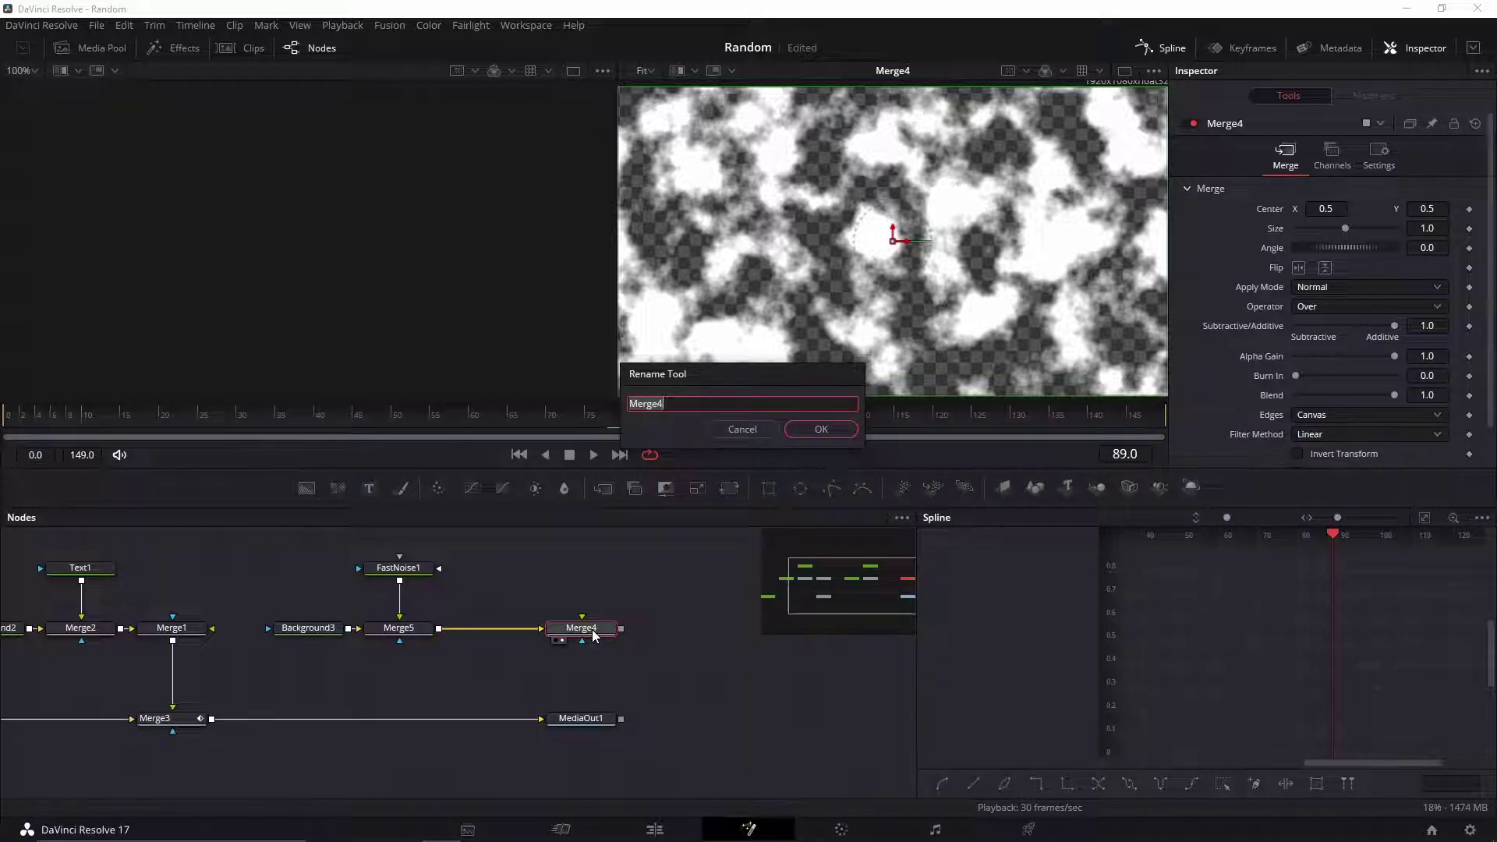
{"action": "type", "text": "random"}
{"action": "key", "text": "Return"}
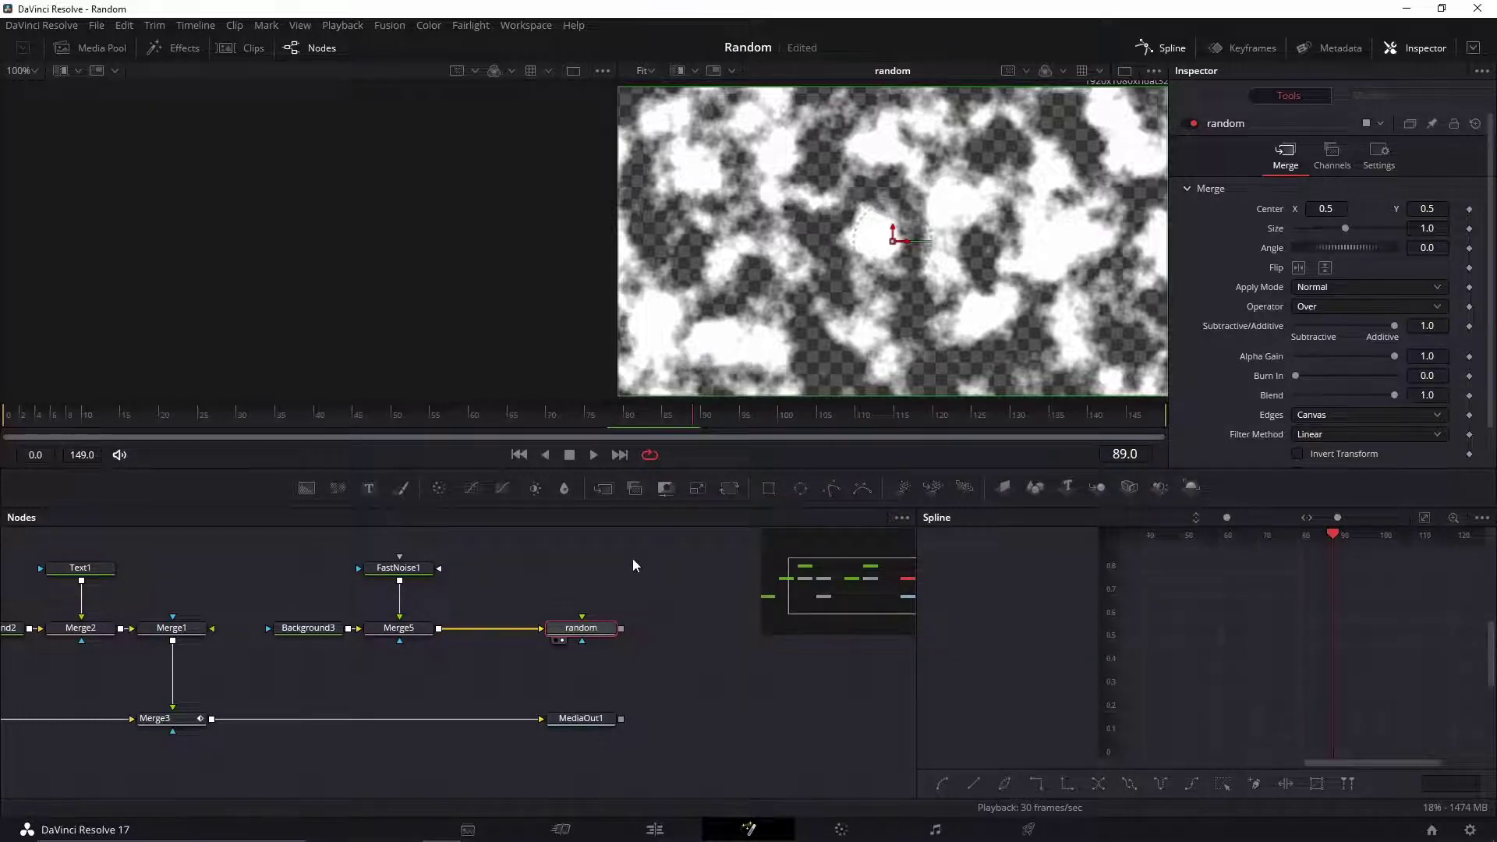
{"action": "left_click_drag", "start_coordinate": [457, 681], "coordinate": [498, 684]}
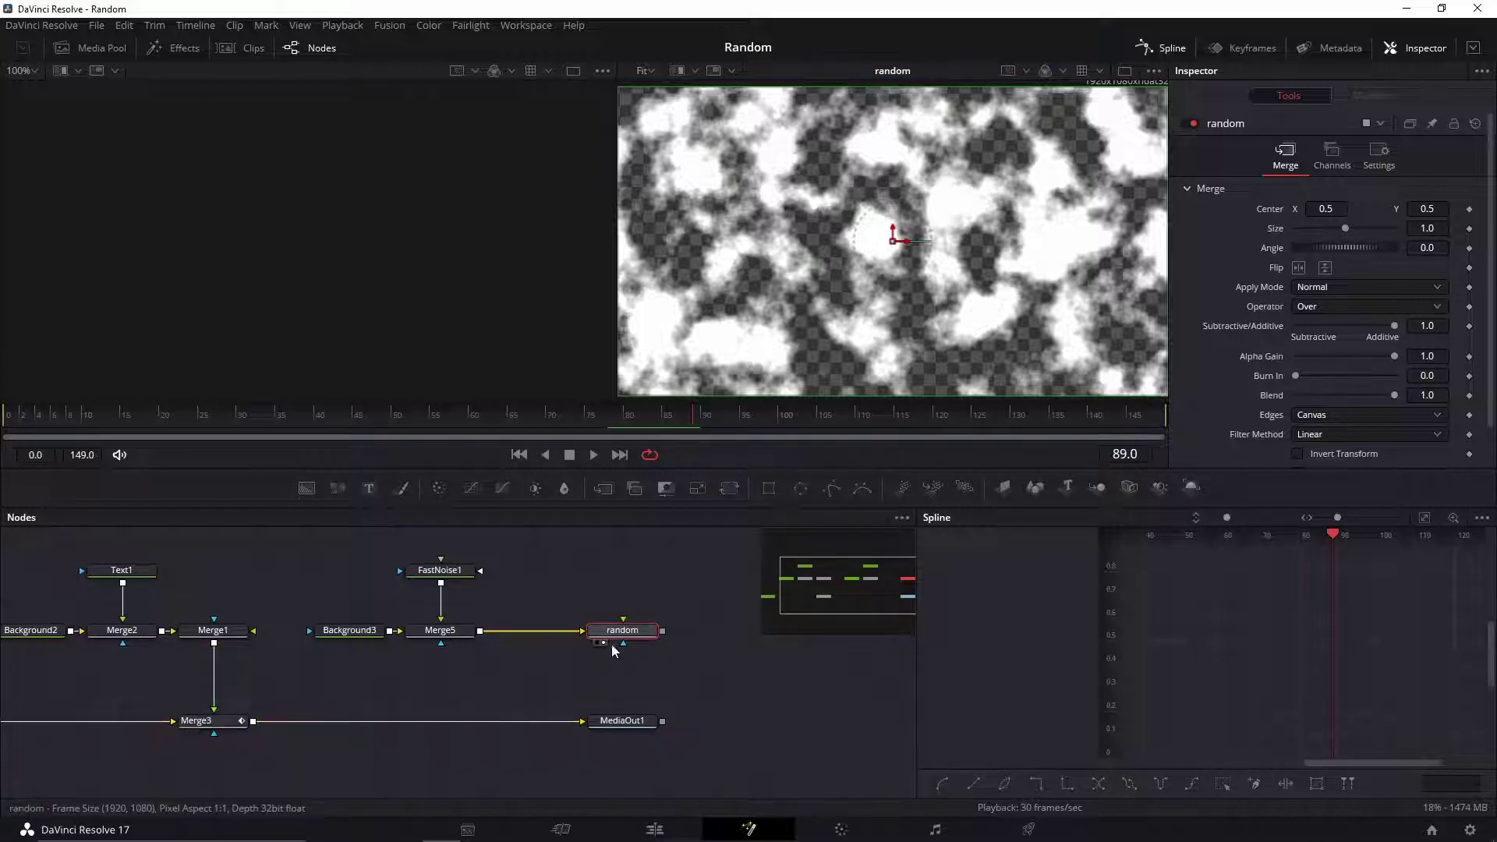
Set Merge3's Probe1 Image To Probe to the random node, viewing the final output.
{"action": "left_click_drag", "start_coordinate": [624, 630], "coordinate": [326, 190]}
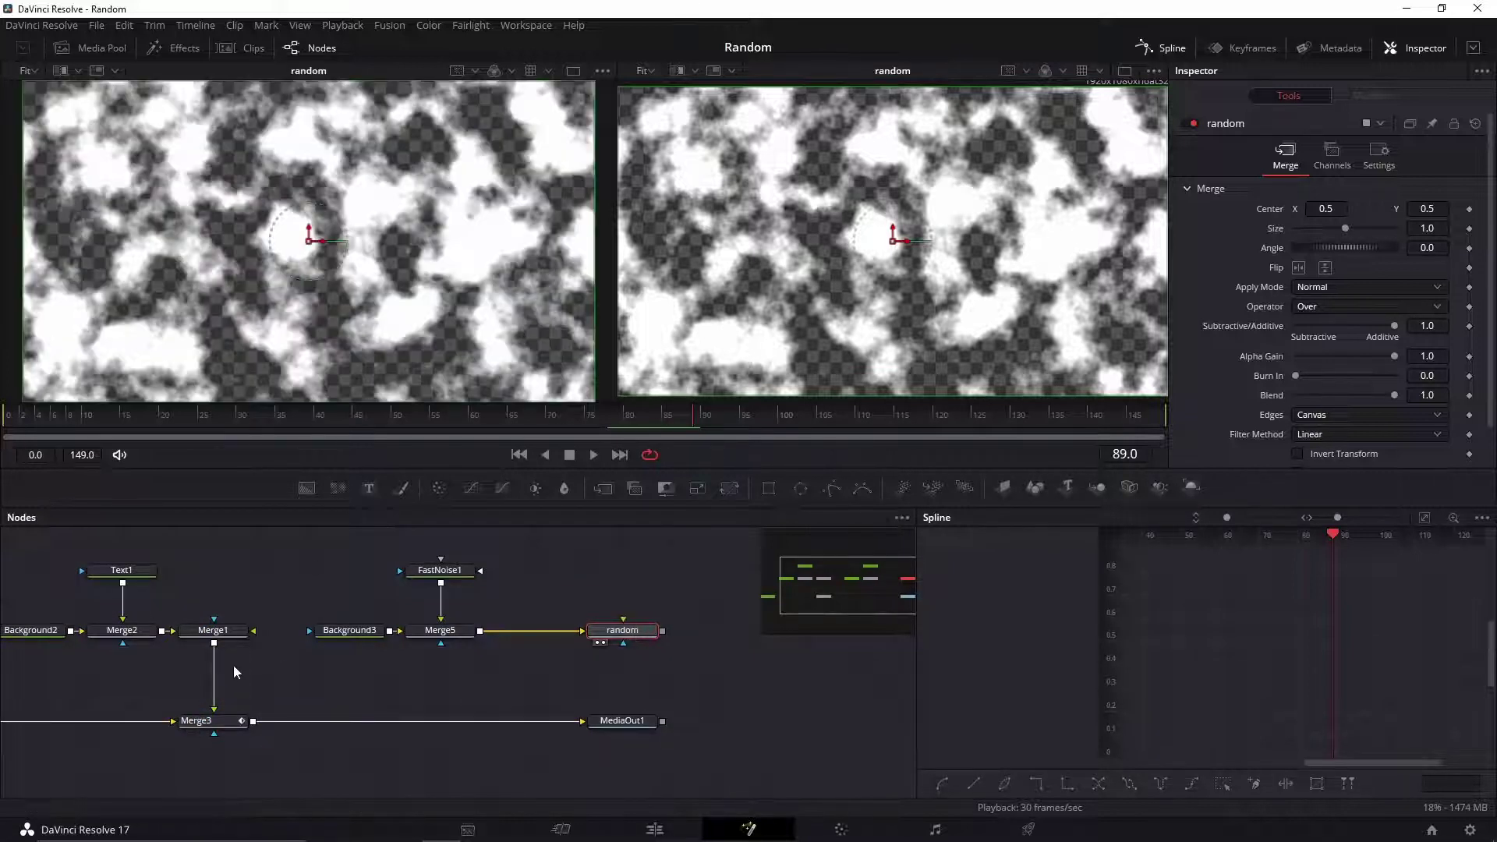
{"action": "left_click", "coordinate": [214, 724]}
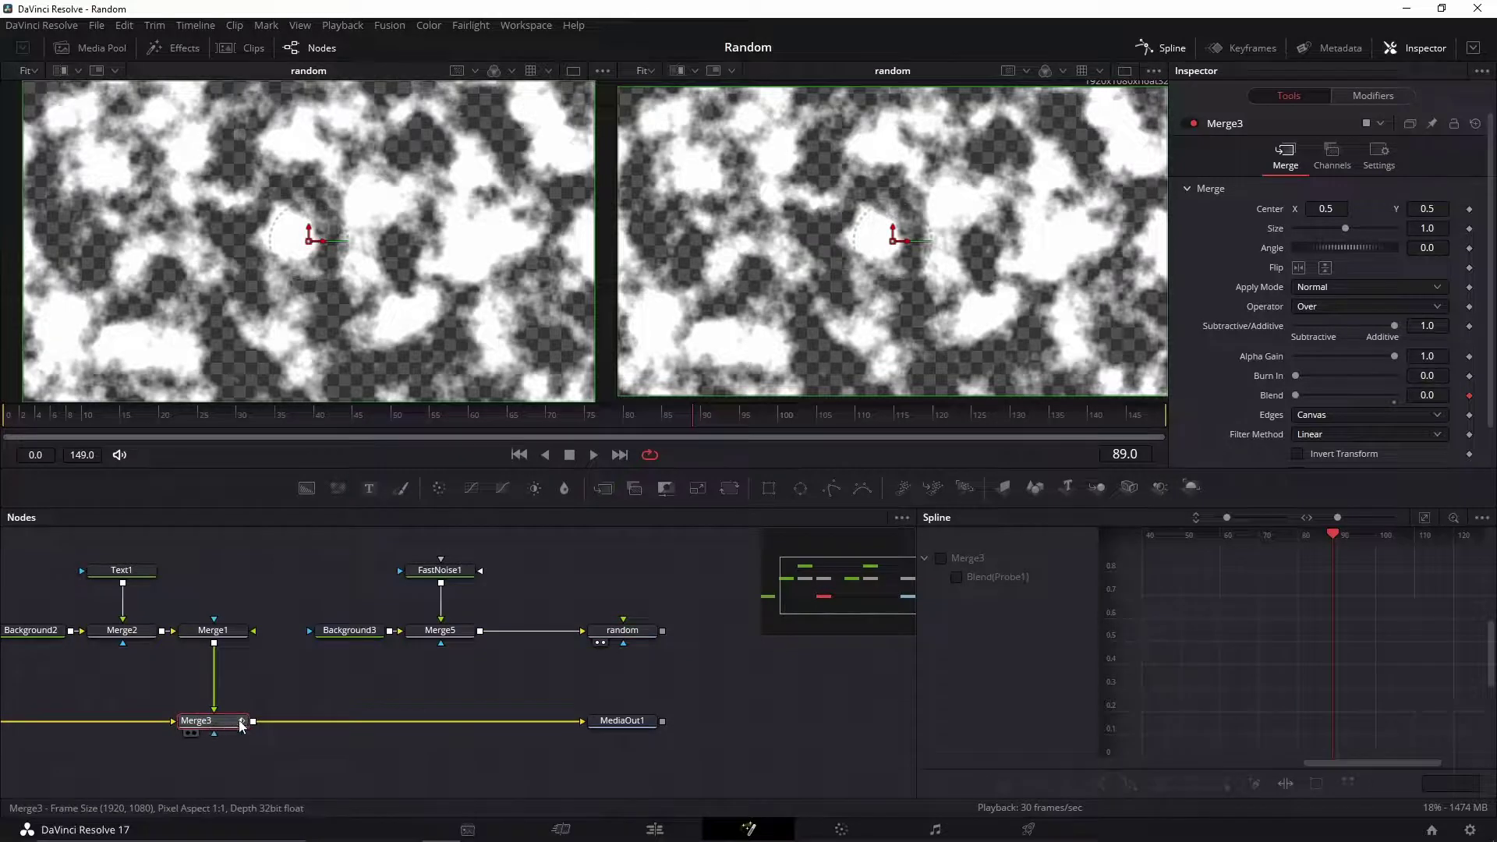
{"action": "left_click", "coordinate": [1372, 97]}
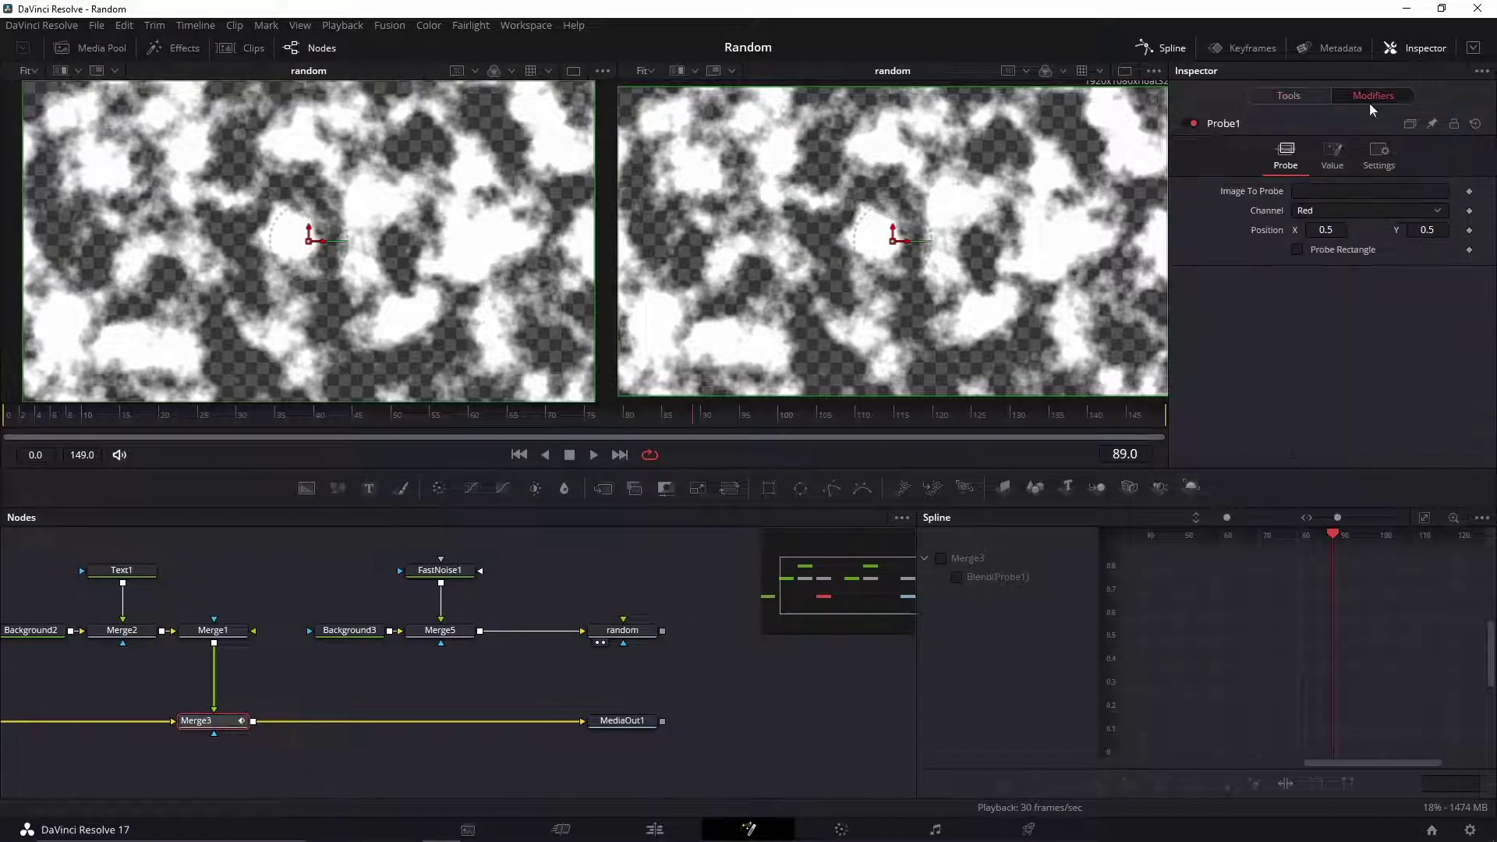
{"action": "left_click", "coordinate": [604, 733]}
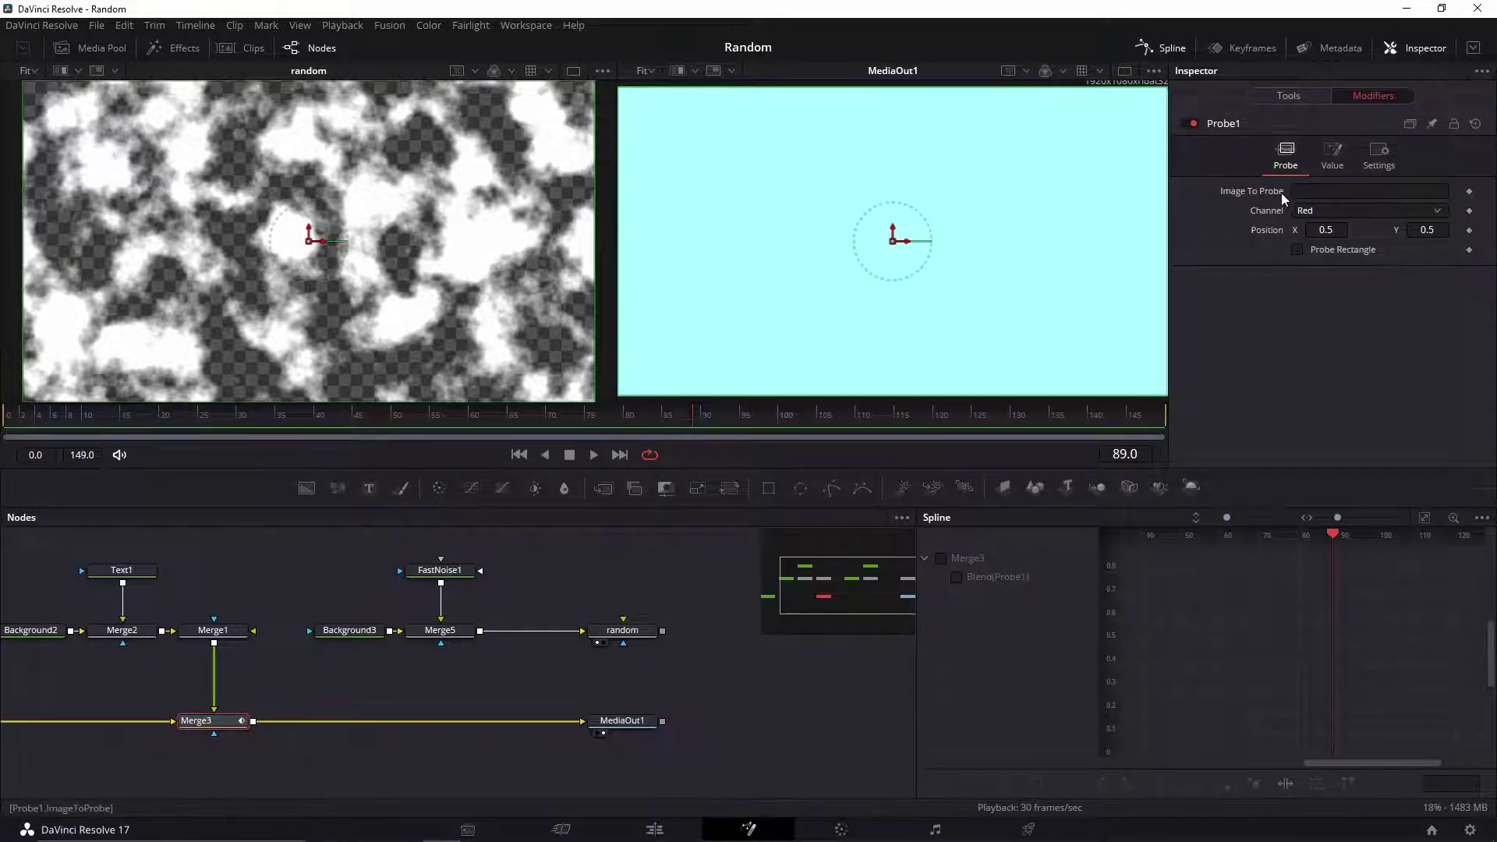
{"action": "left_click", "coordinate": [1370, 191]}
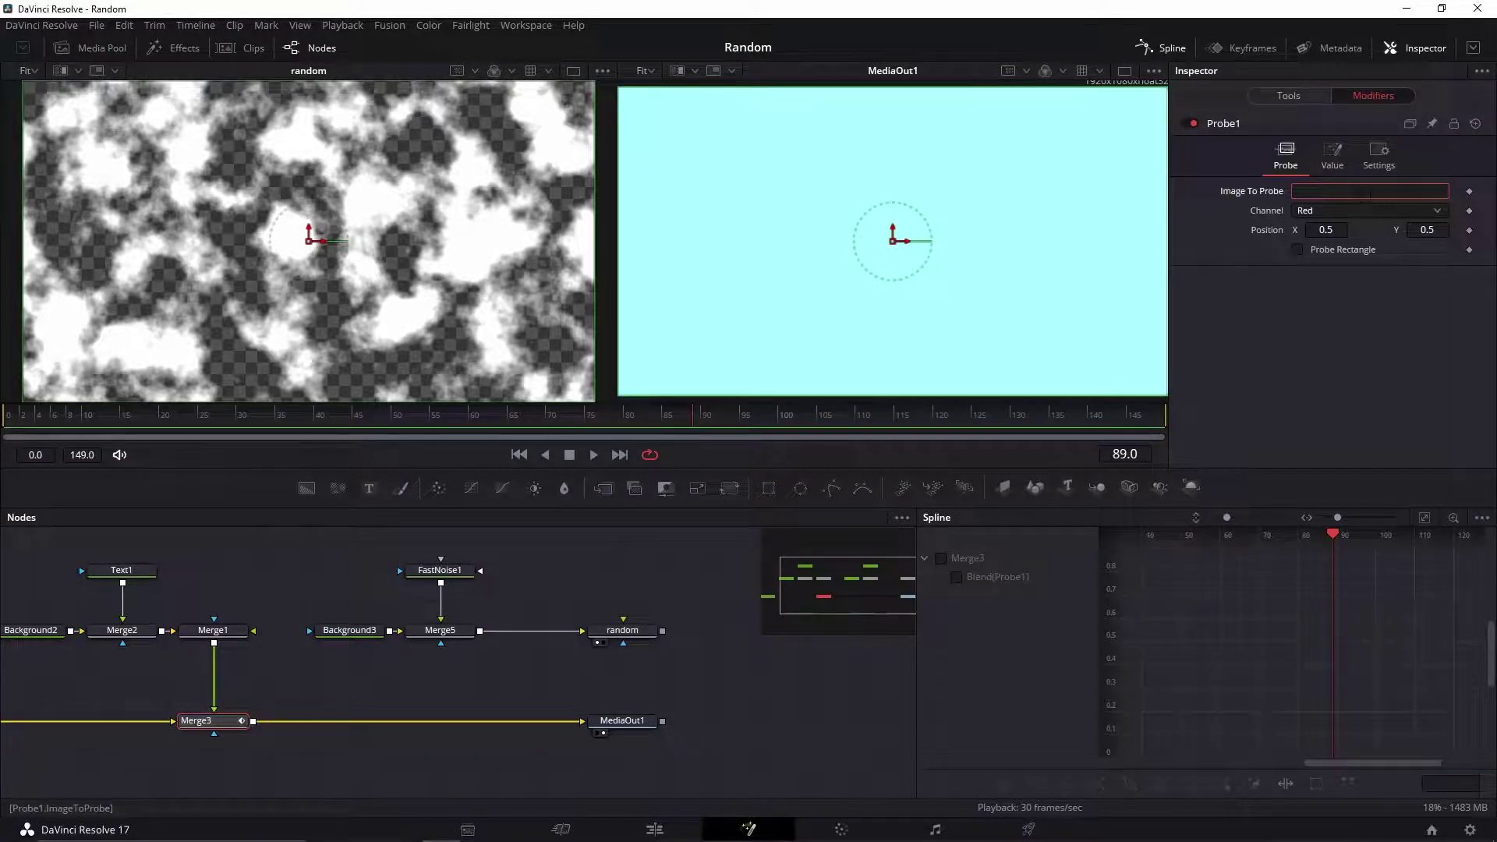
{"action": "type", "text": "random"}
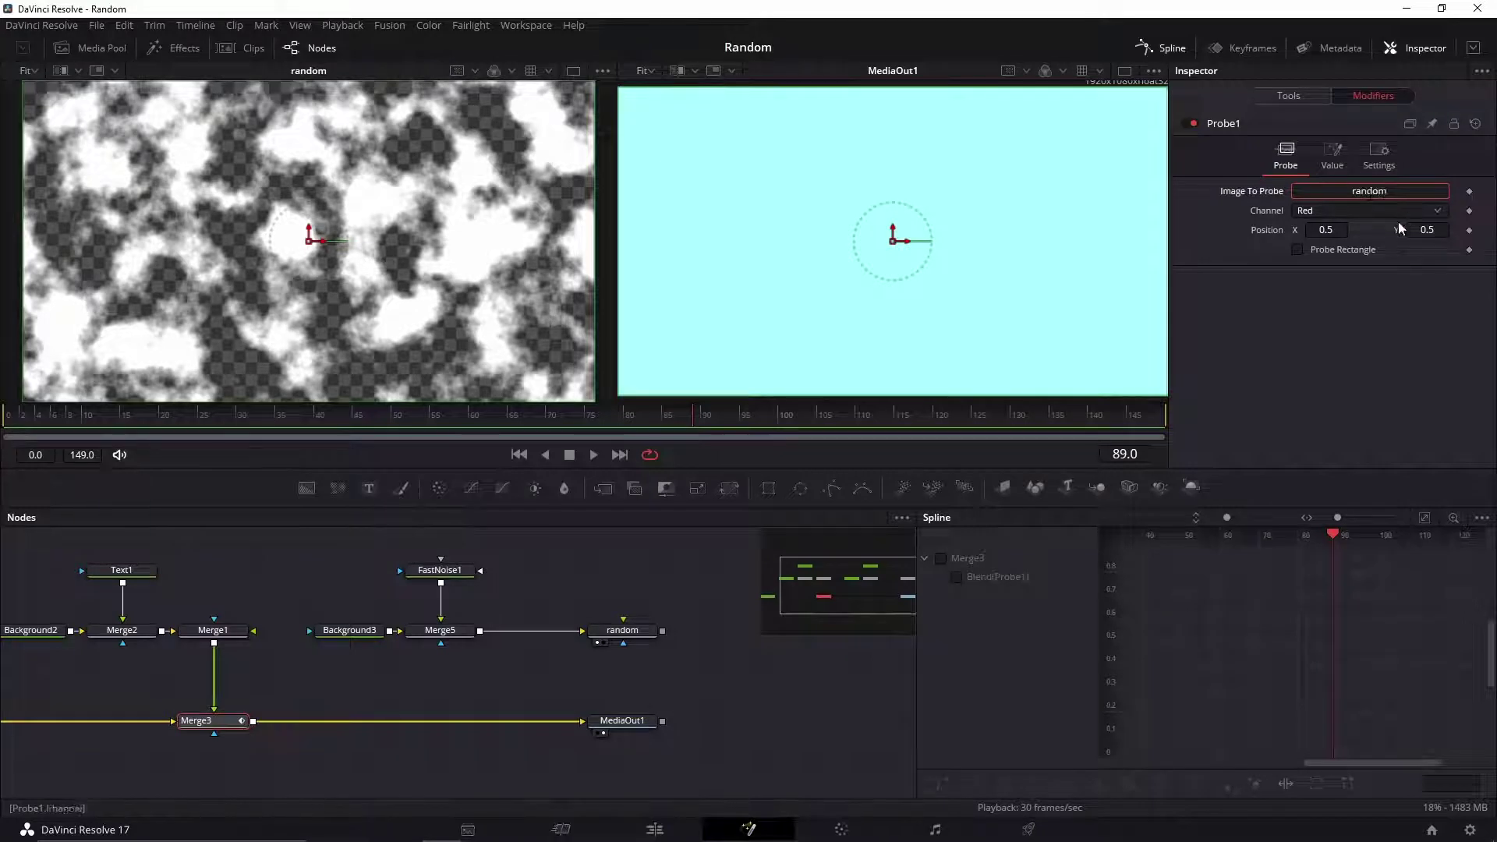
{"action": "key", "text": "Return"}
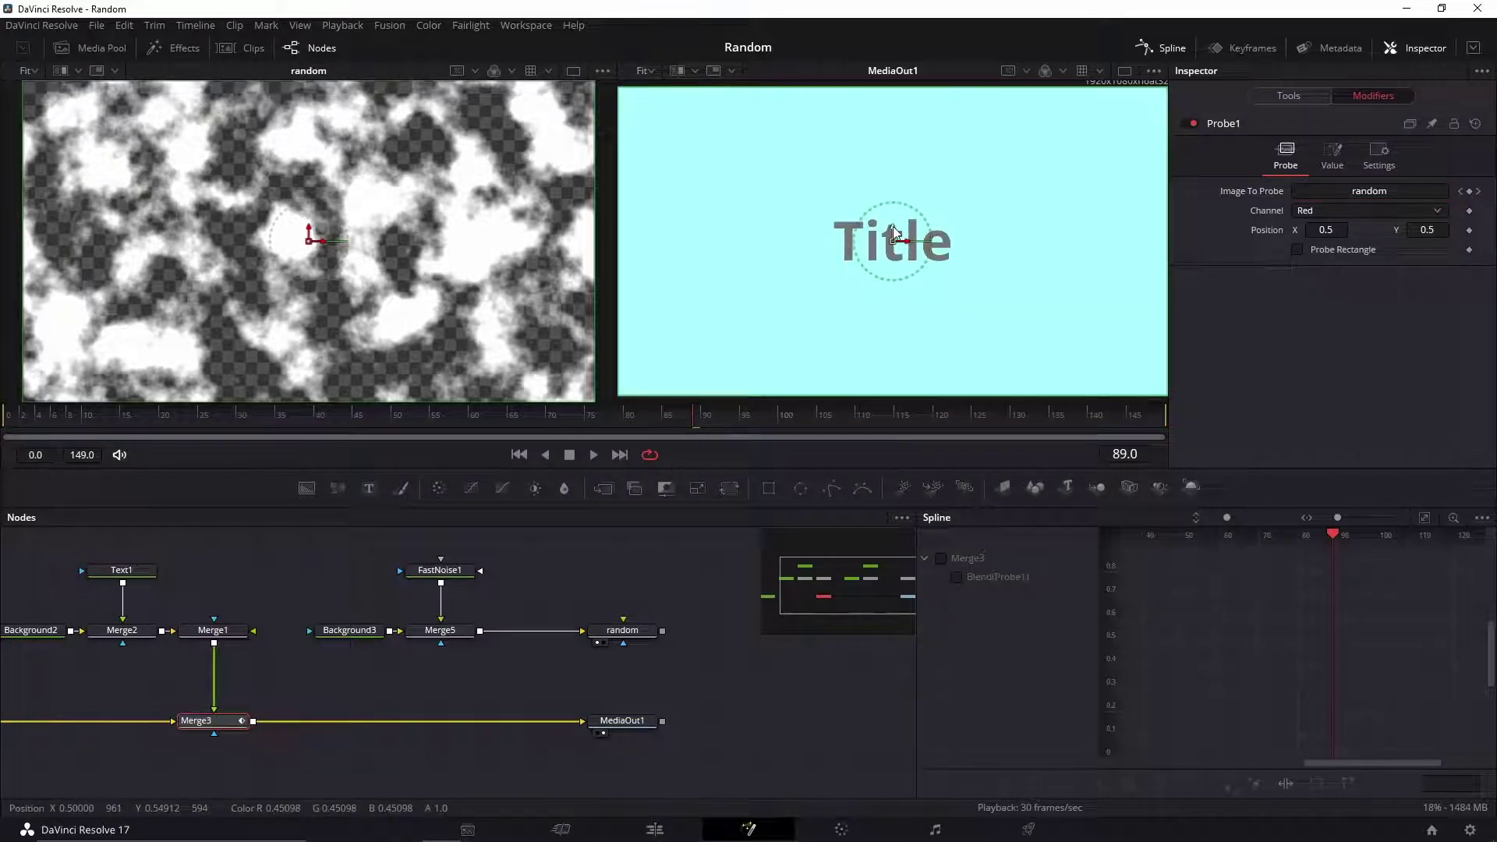
Preview the probe-driven flicker, check Probe1's Value settings, then return to Merge3's Tools settings.
{"action": "key", "text": "space"}
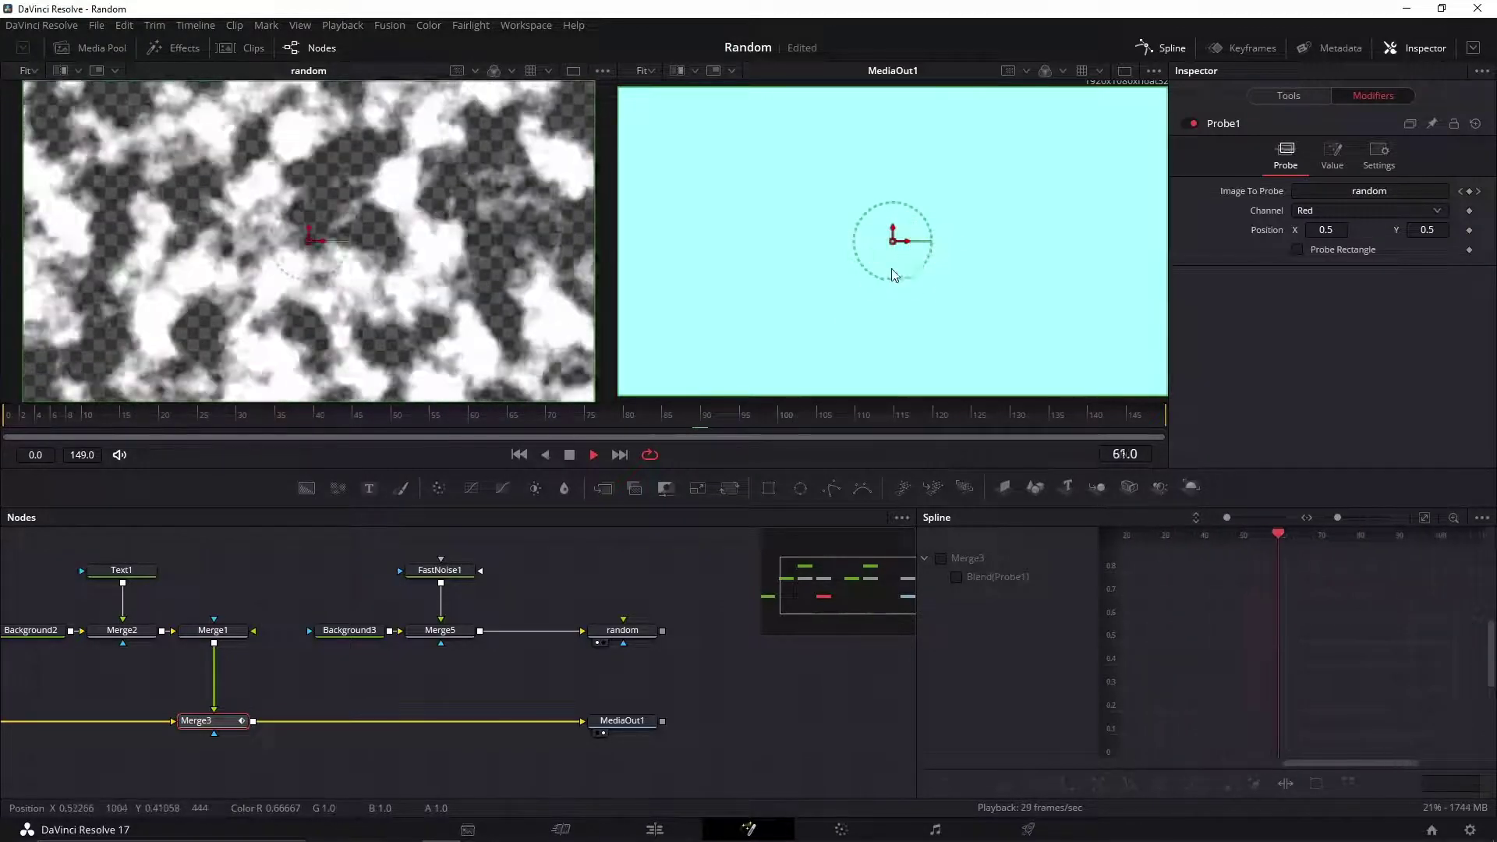
{"action": "key", "text": "space"}
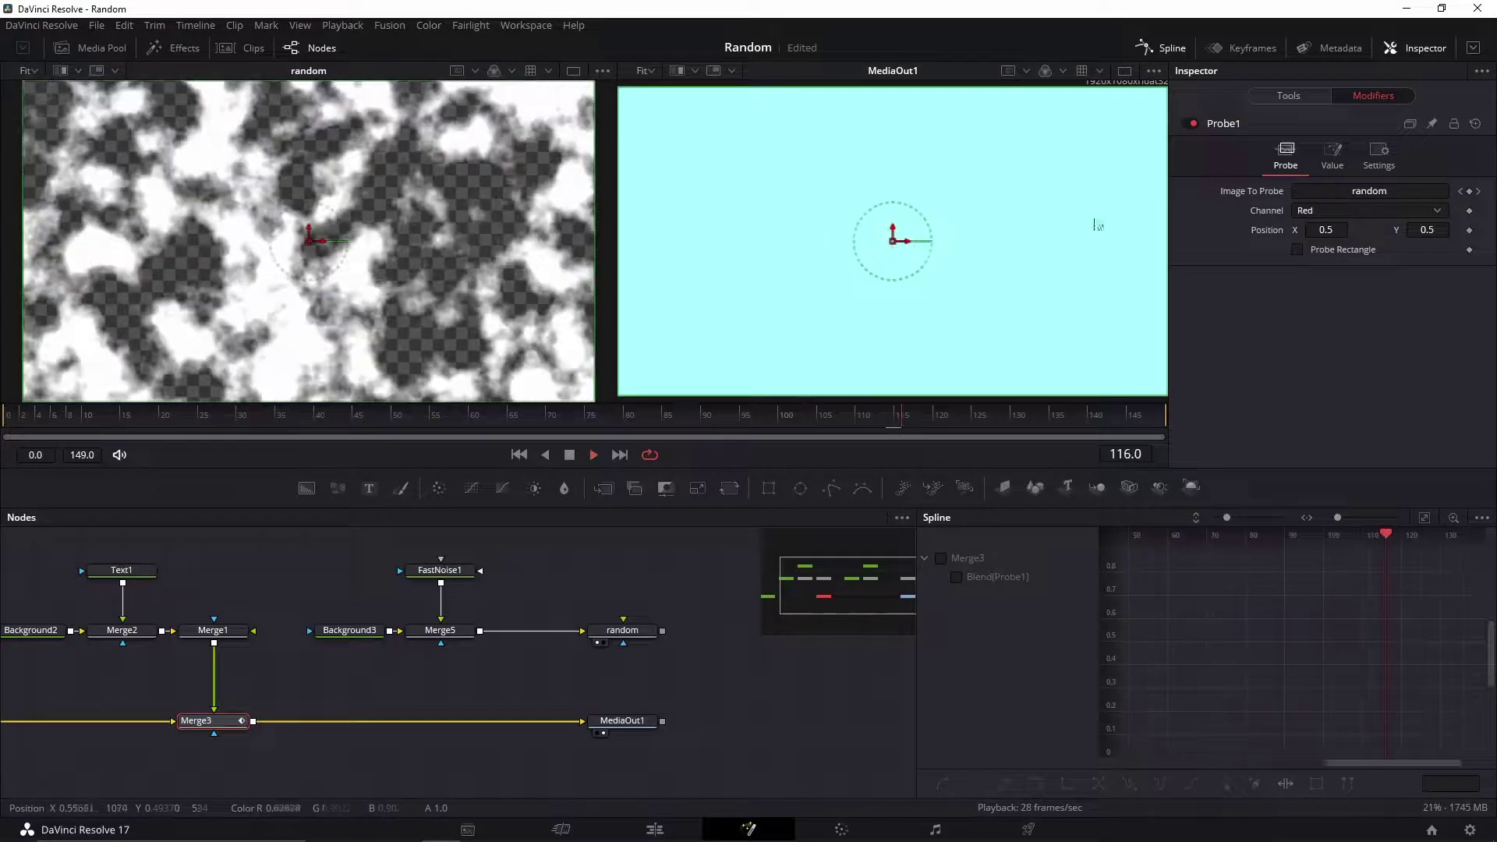
{"action": "left_click", "coordinate": [1336, 166]}
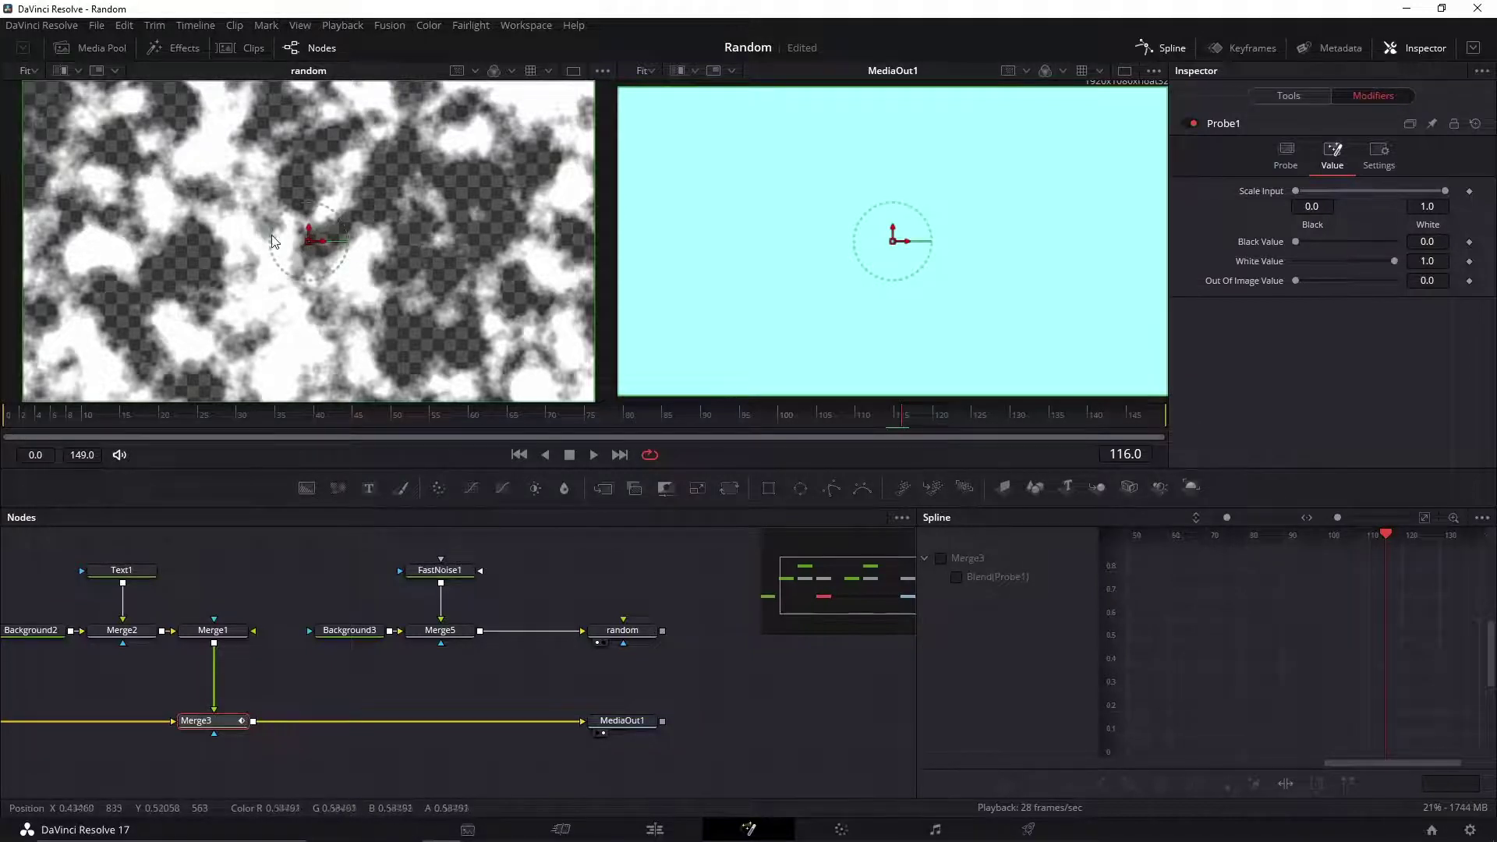
{"action": "scroll", "coordinate": [273, 241], "scroll_direction": "up", "scroll_amount": 5}
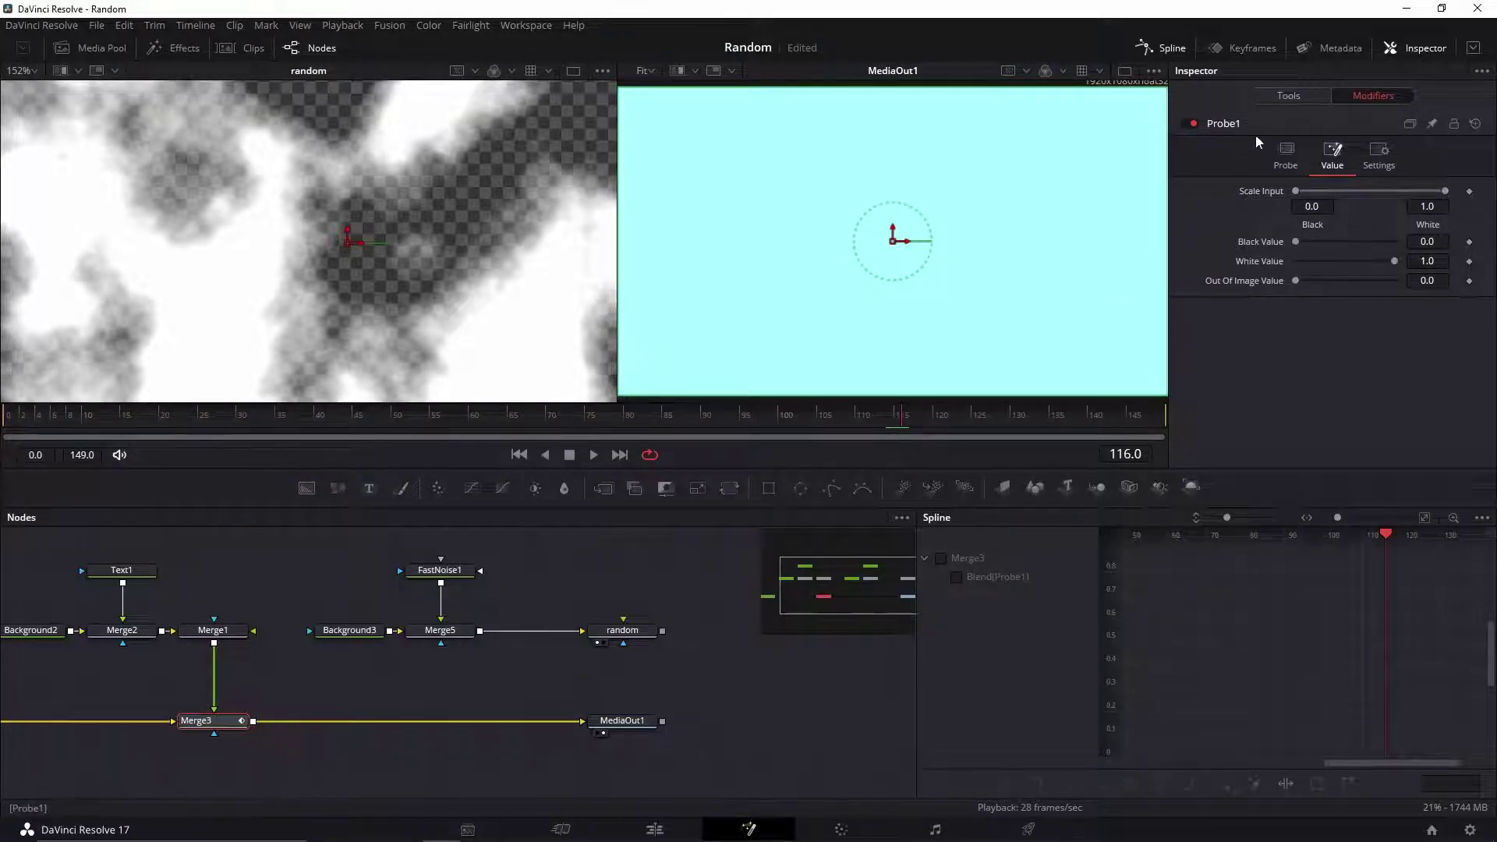
{"action": "left_click", "coordinate": [1299, 94]}
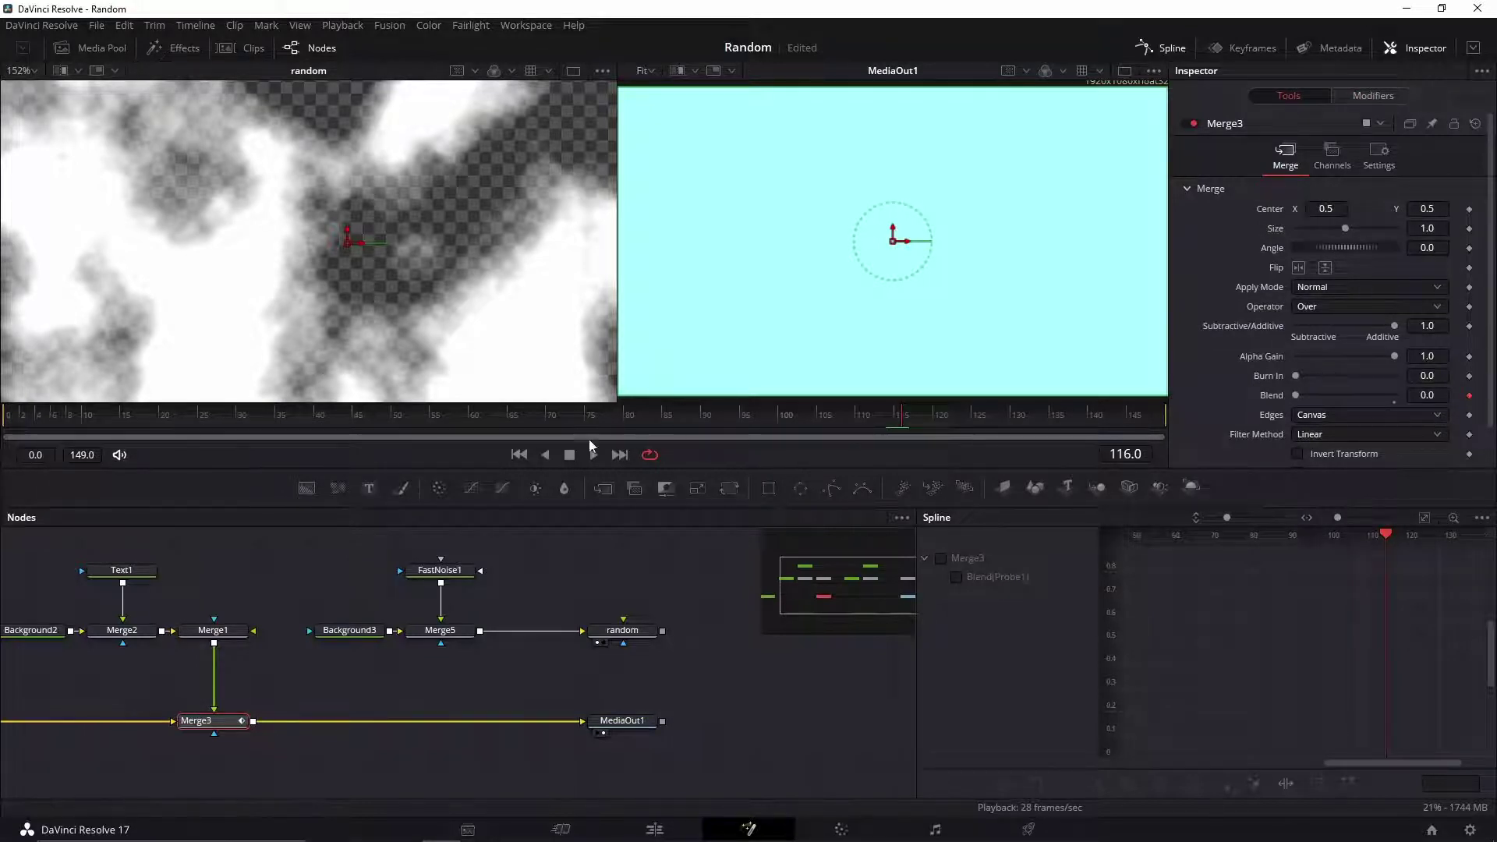
Scrub to frame 136 to check Merge3's noise-driven Blend values, then reselect Merge3.
{"action": "left_click_drag", "start_coordinate": [901, 425], "coordinate": [1096, 424]}
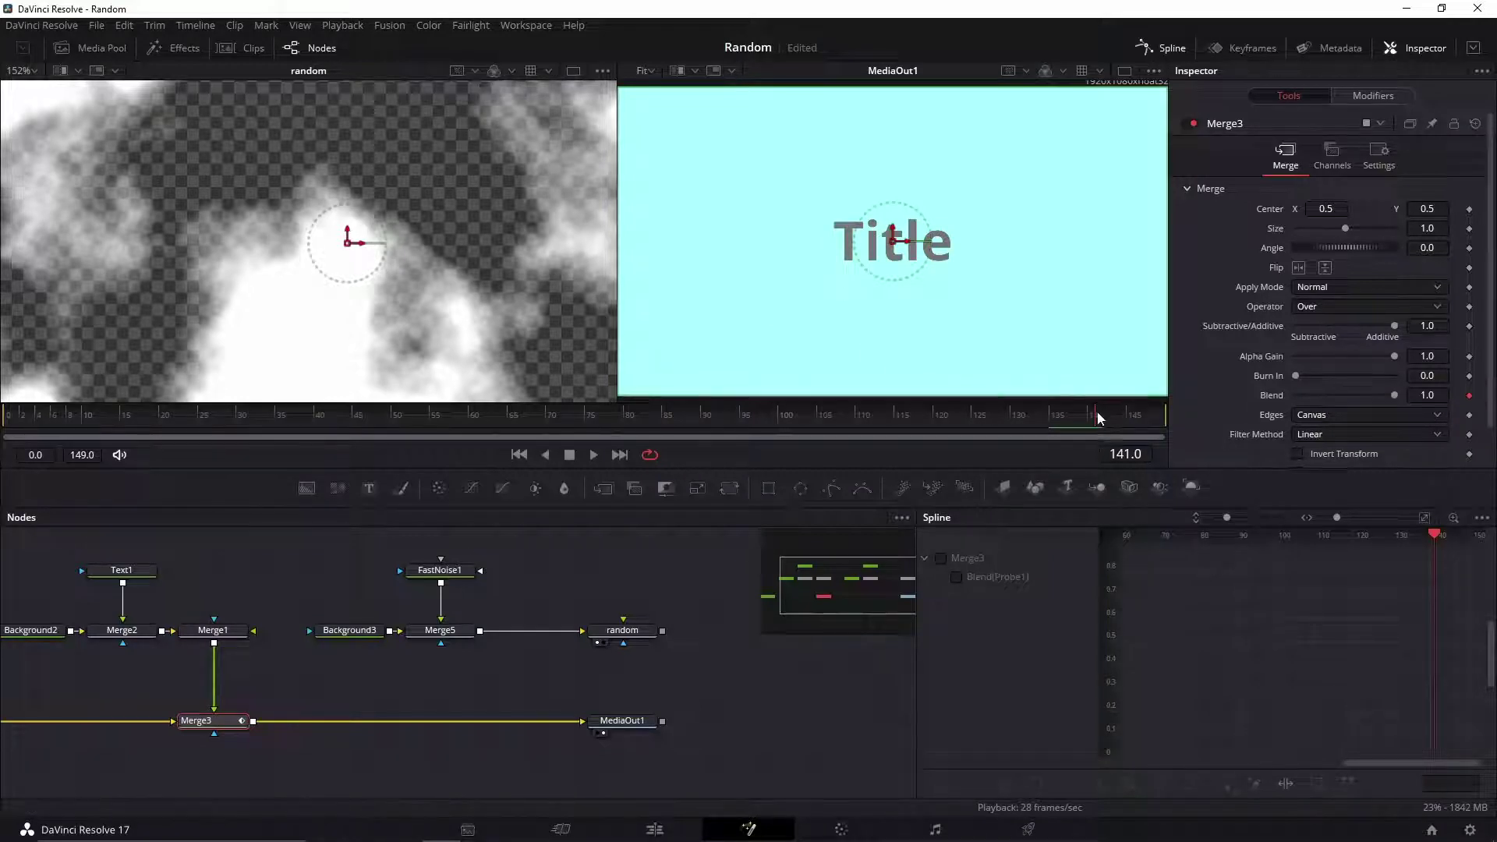
{"action": "left_click_drag", "start_coordinate": [1087, 421], "coordinate": [1065, 414]}
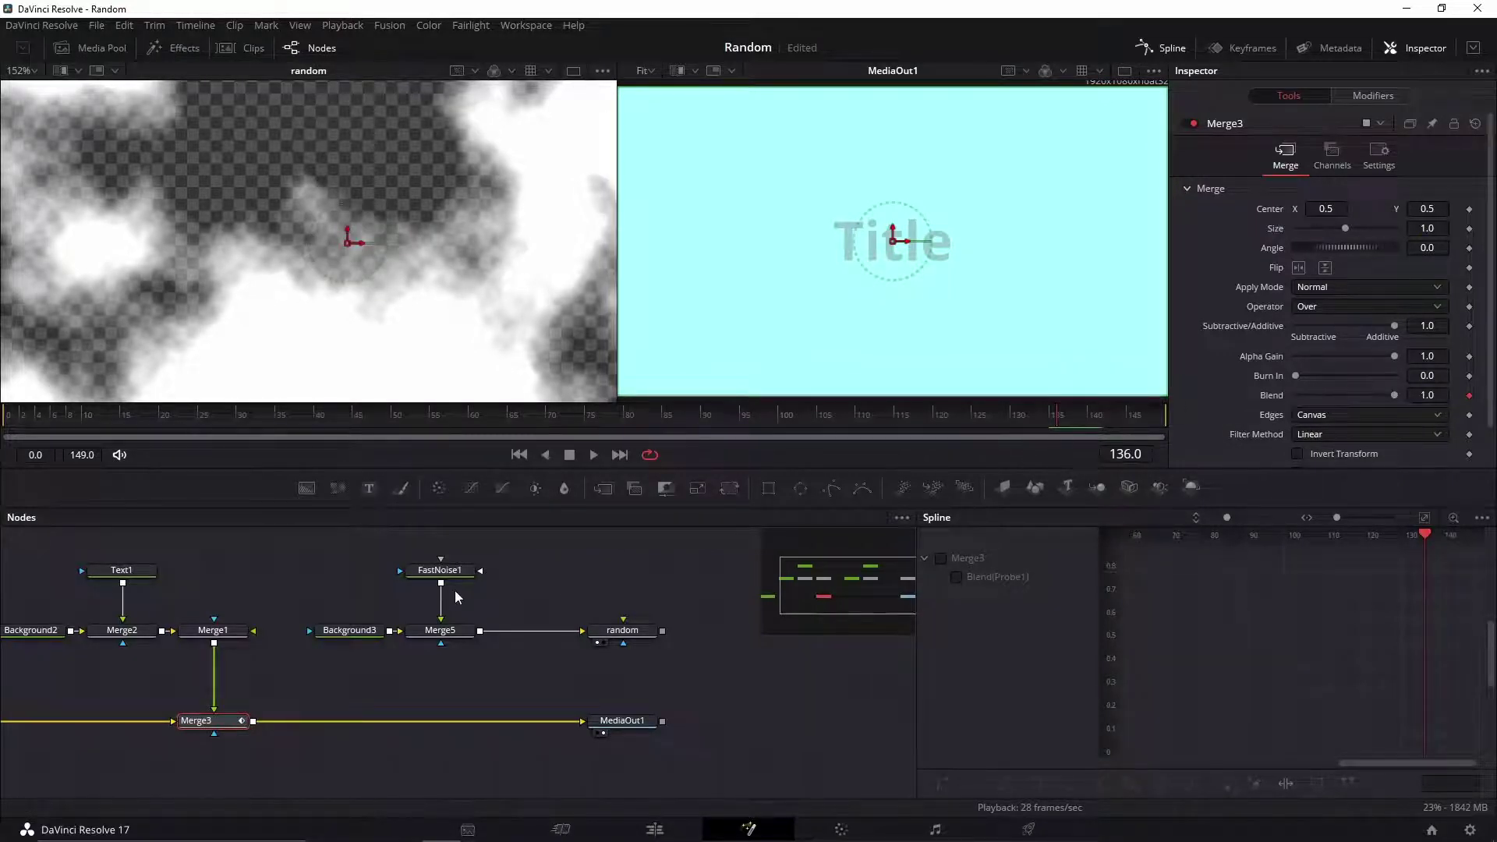
{"action": "left_click", "coordinate": [388, 705]}
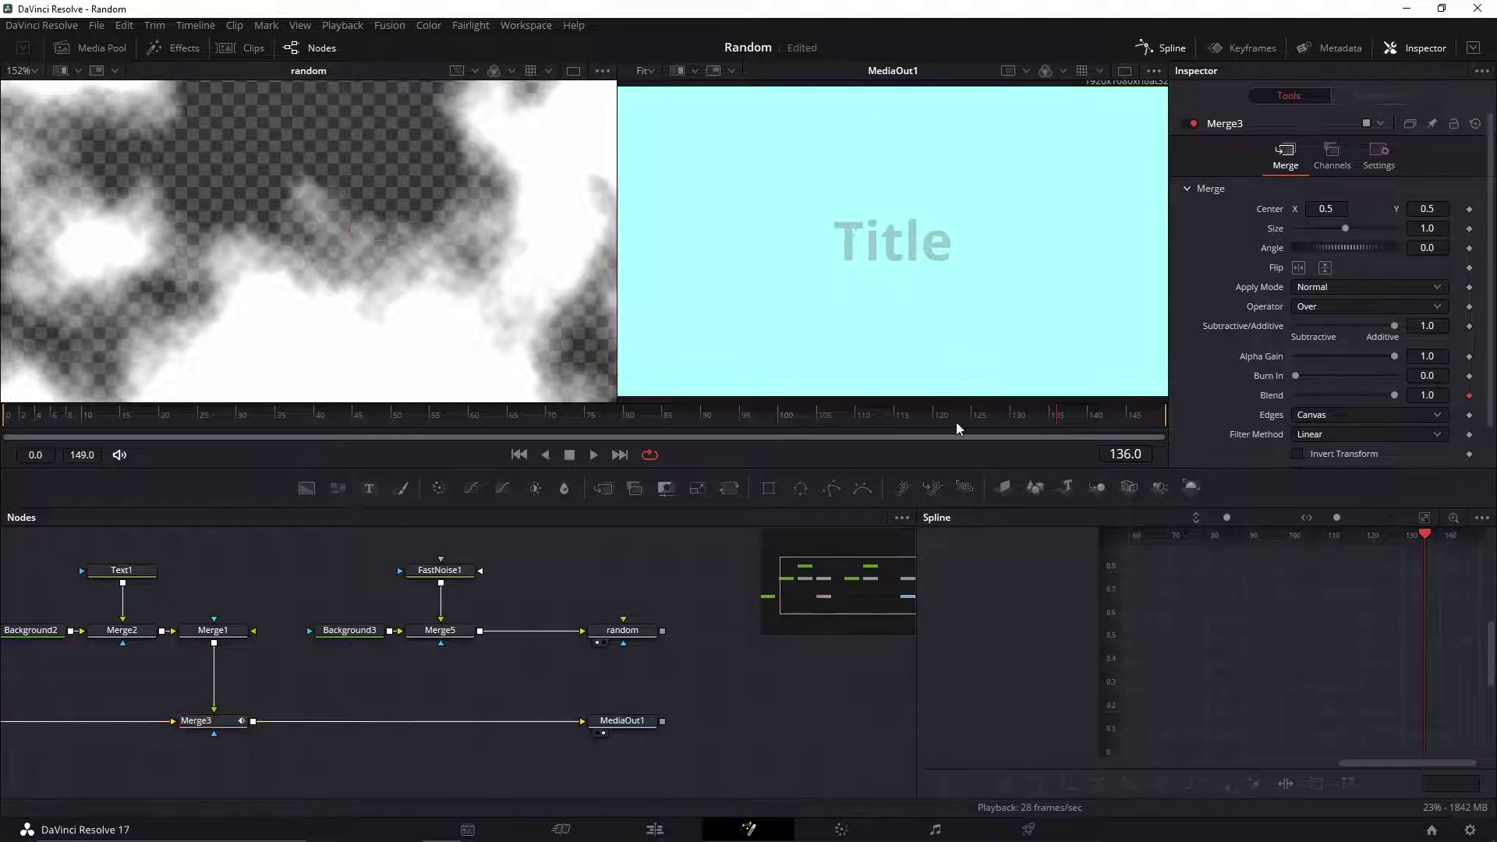
{"action": "left_click", "coordinate": [1060, 421]}
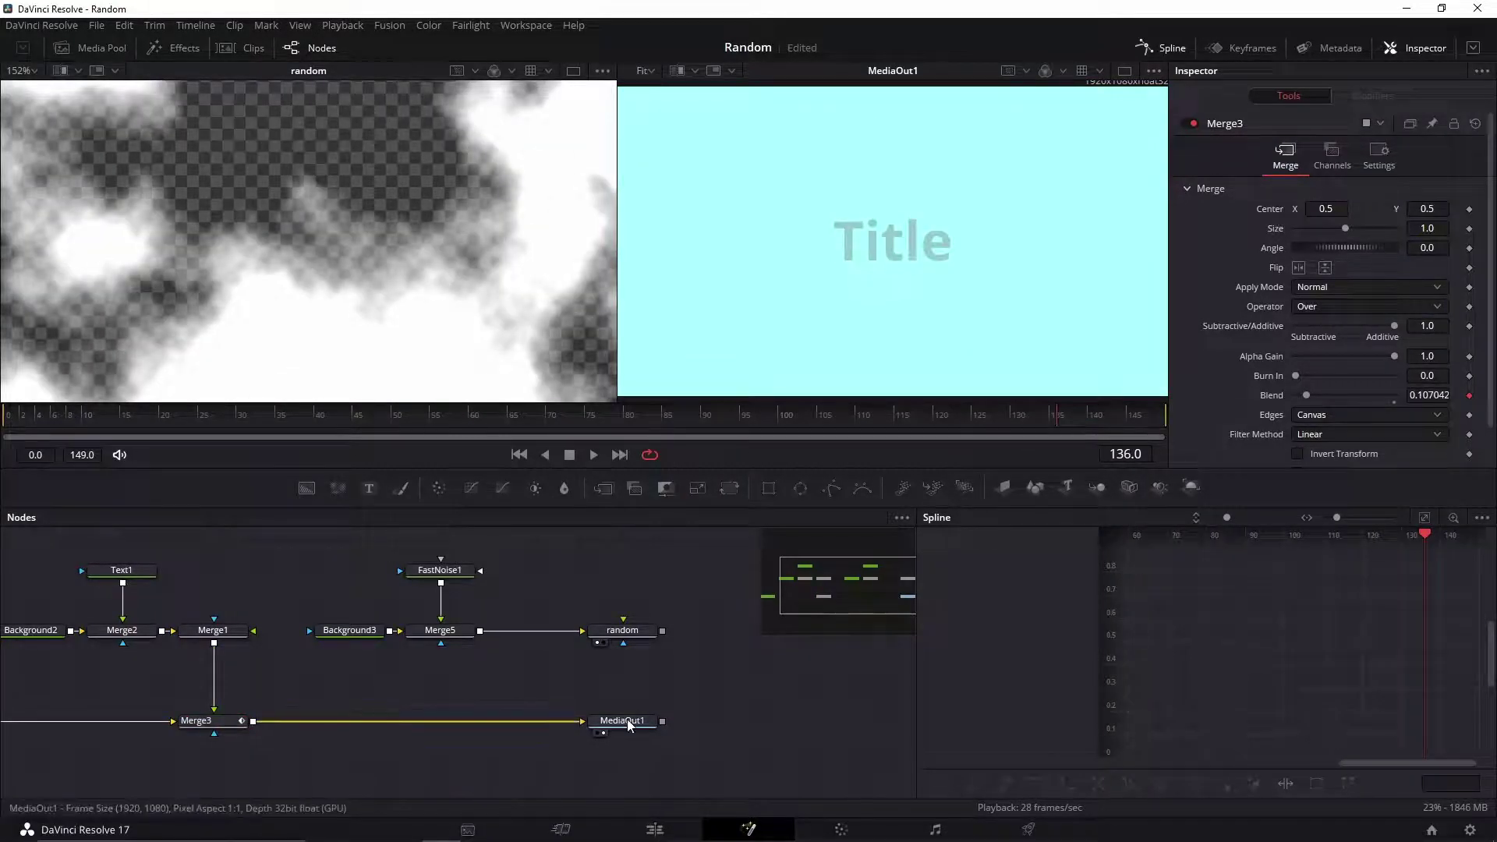
{"action": "left_click", "coordinate": [196, 720]}
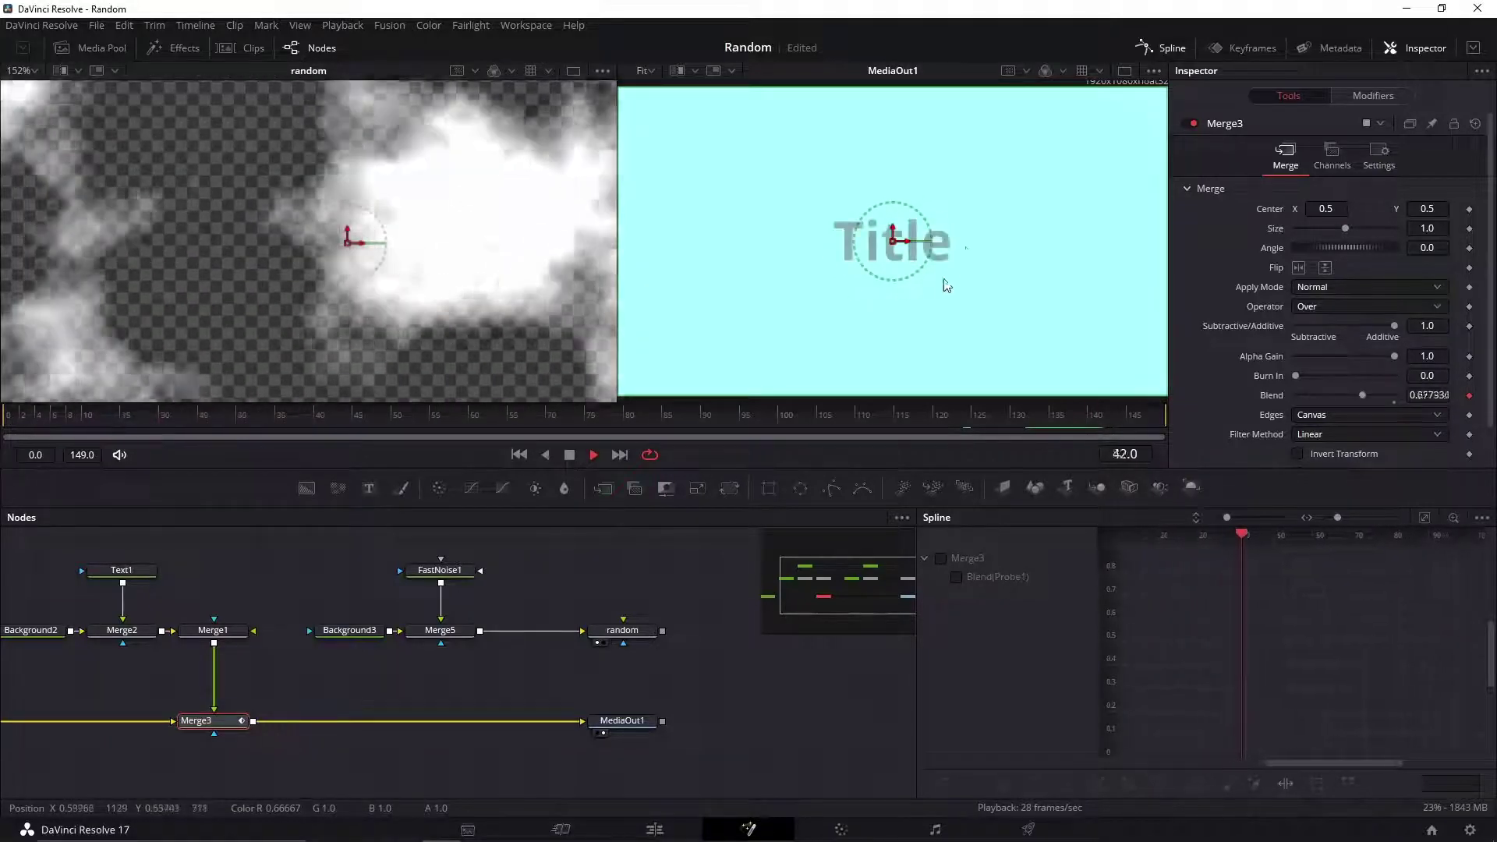
Set FastNoise1's Seethe Rate to 0.52 and Scale to 11.16 while previewing playback.
{"action": "key", "text": "space"}
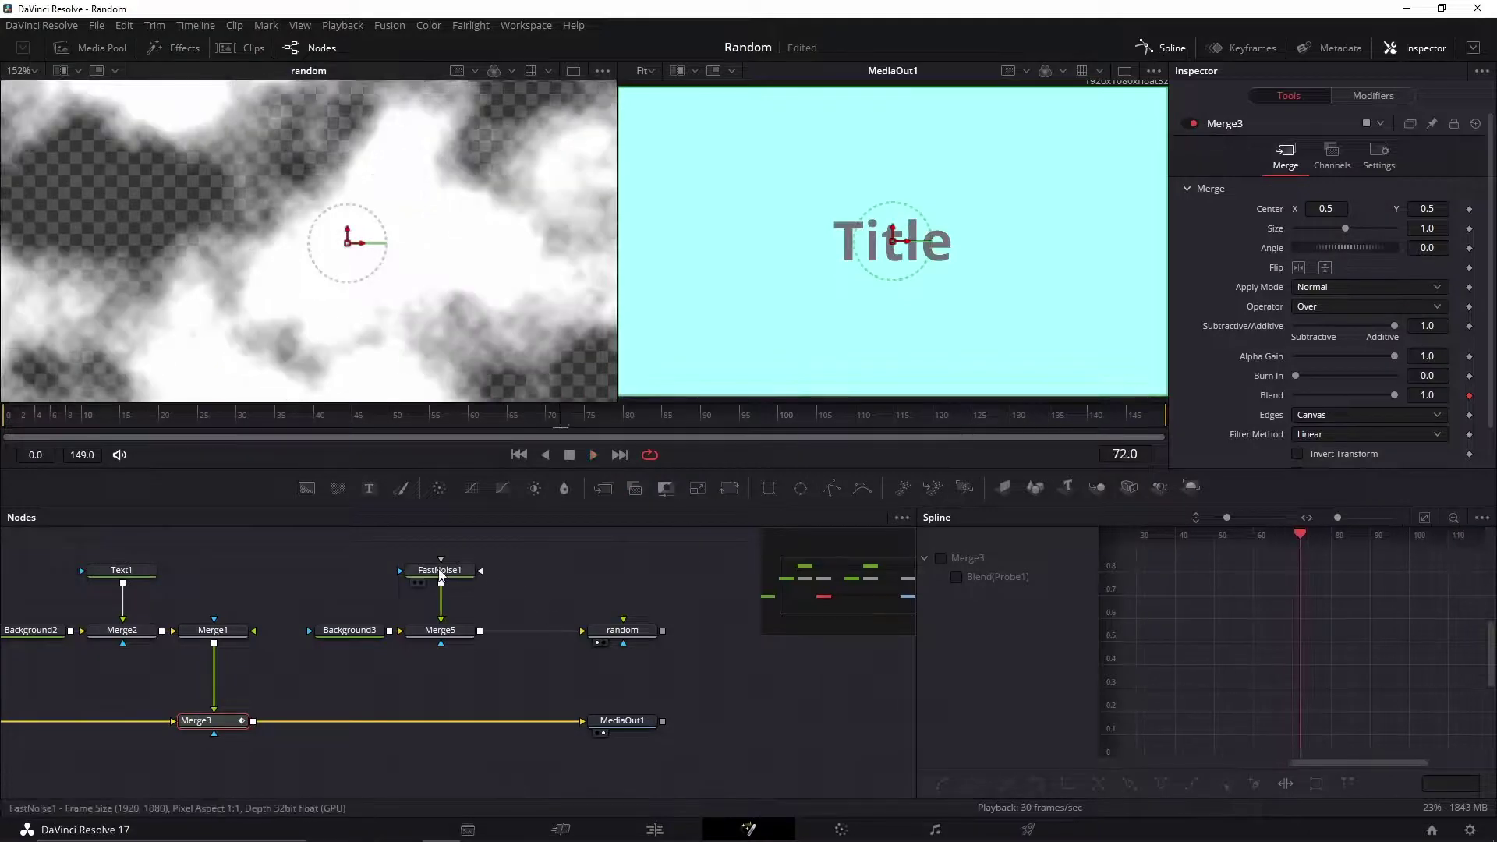
{"action": "left_click", "coordinate": [440, 573]}
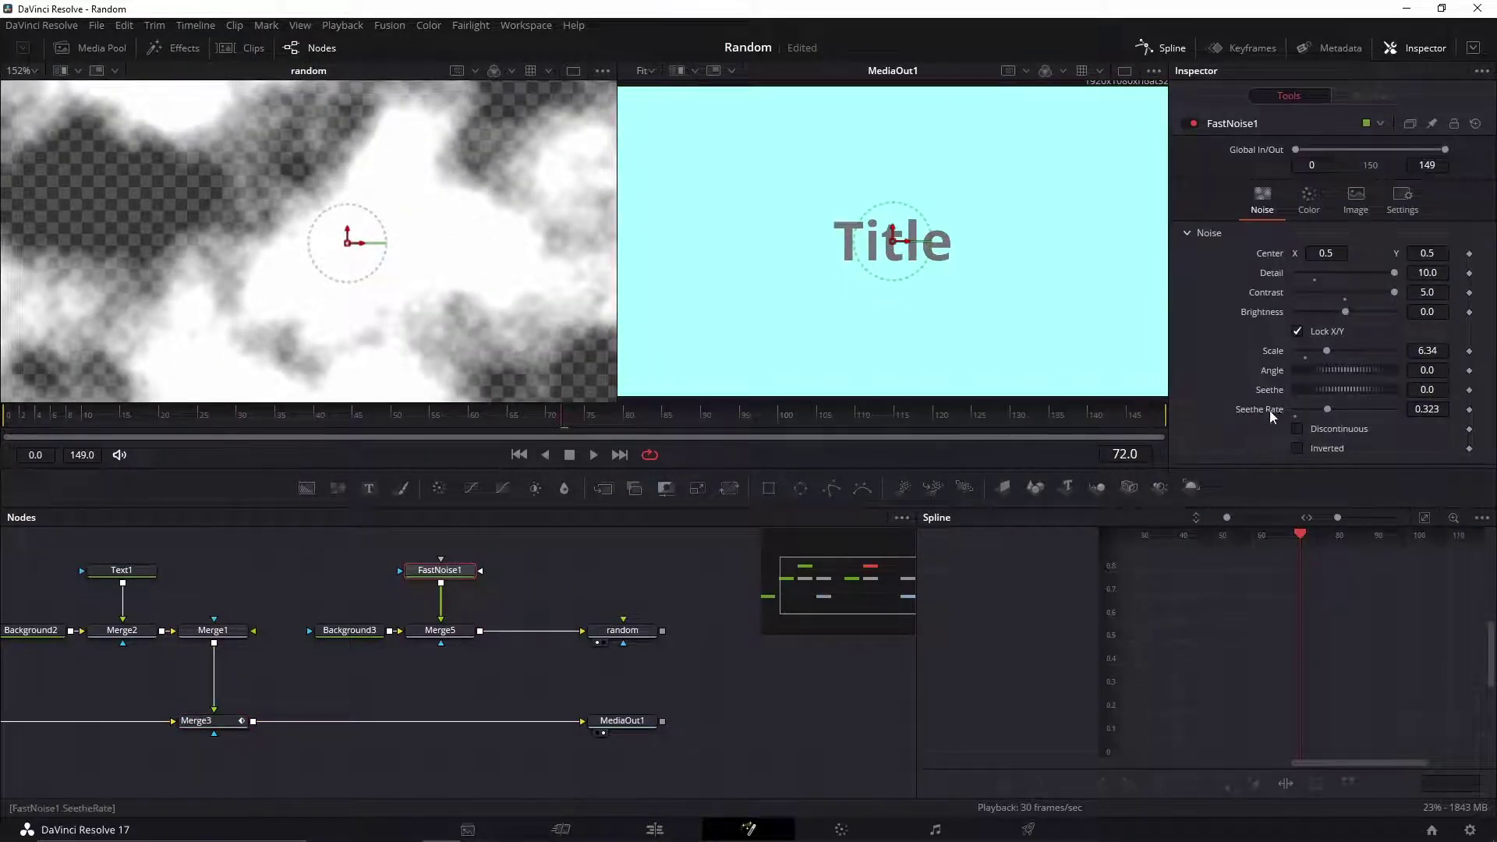
{"action": "left_click_drag", "start_coordinate": [1326, 411], "coordinate": [1358, 418]}
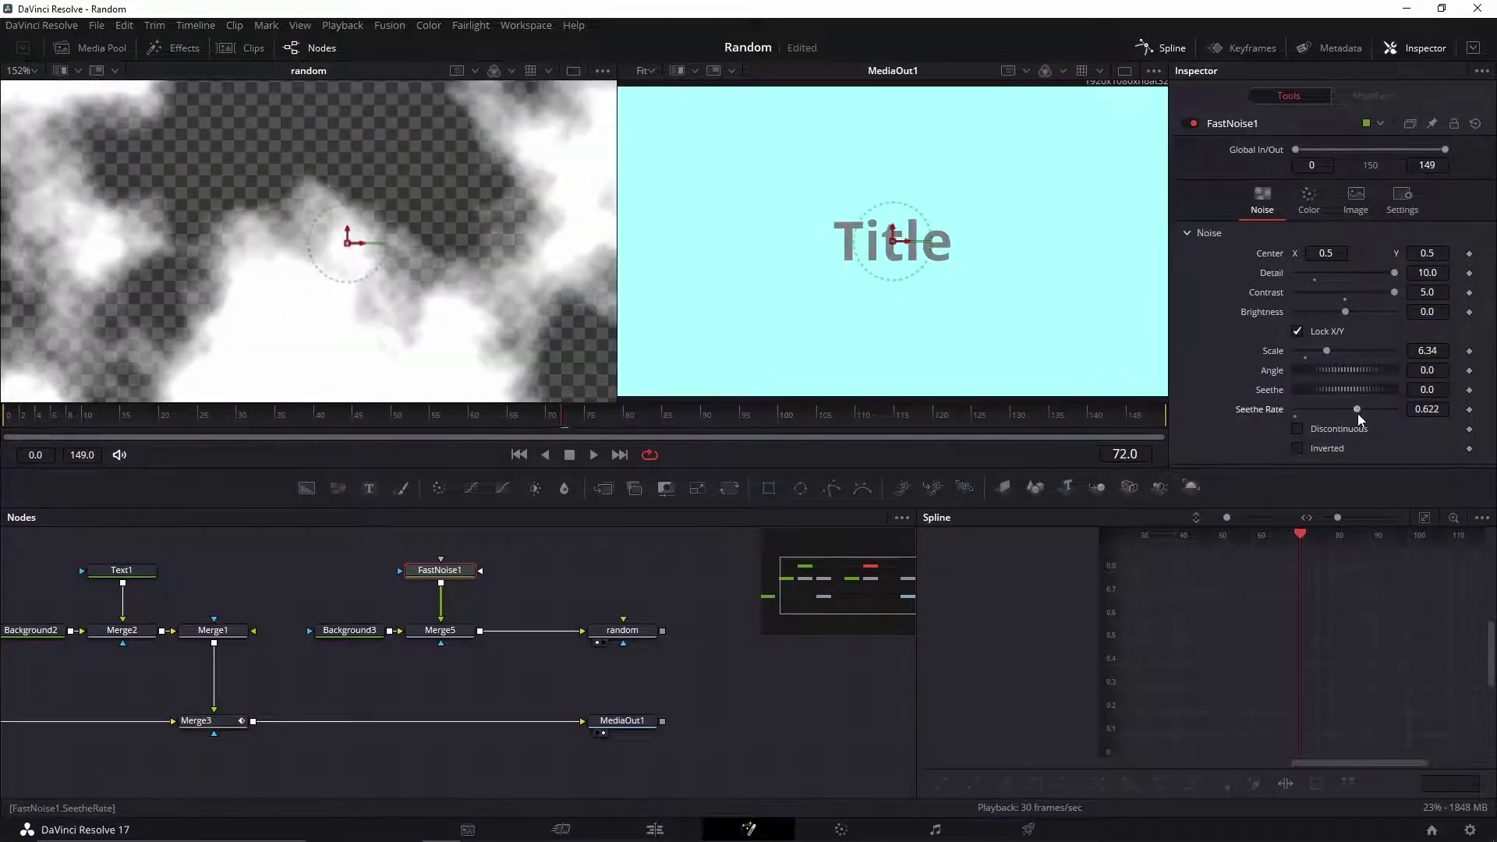
{"action": "key", "text": "space"}
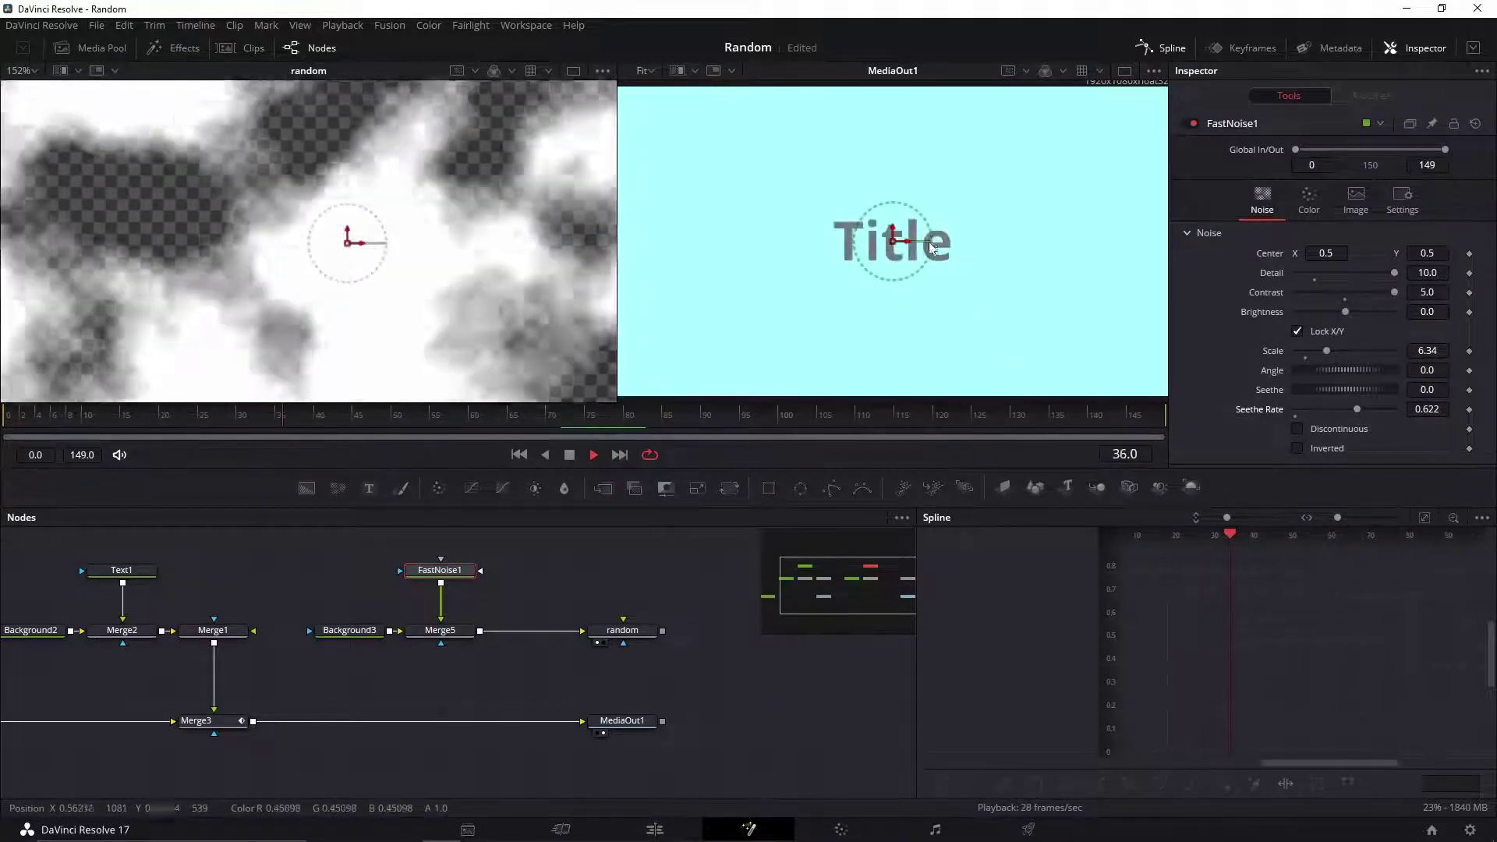
{"action": "left_click_drag", "start_coordinate": [1357, 409], "coordinate": [1347, 409]}
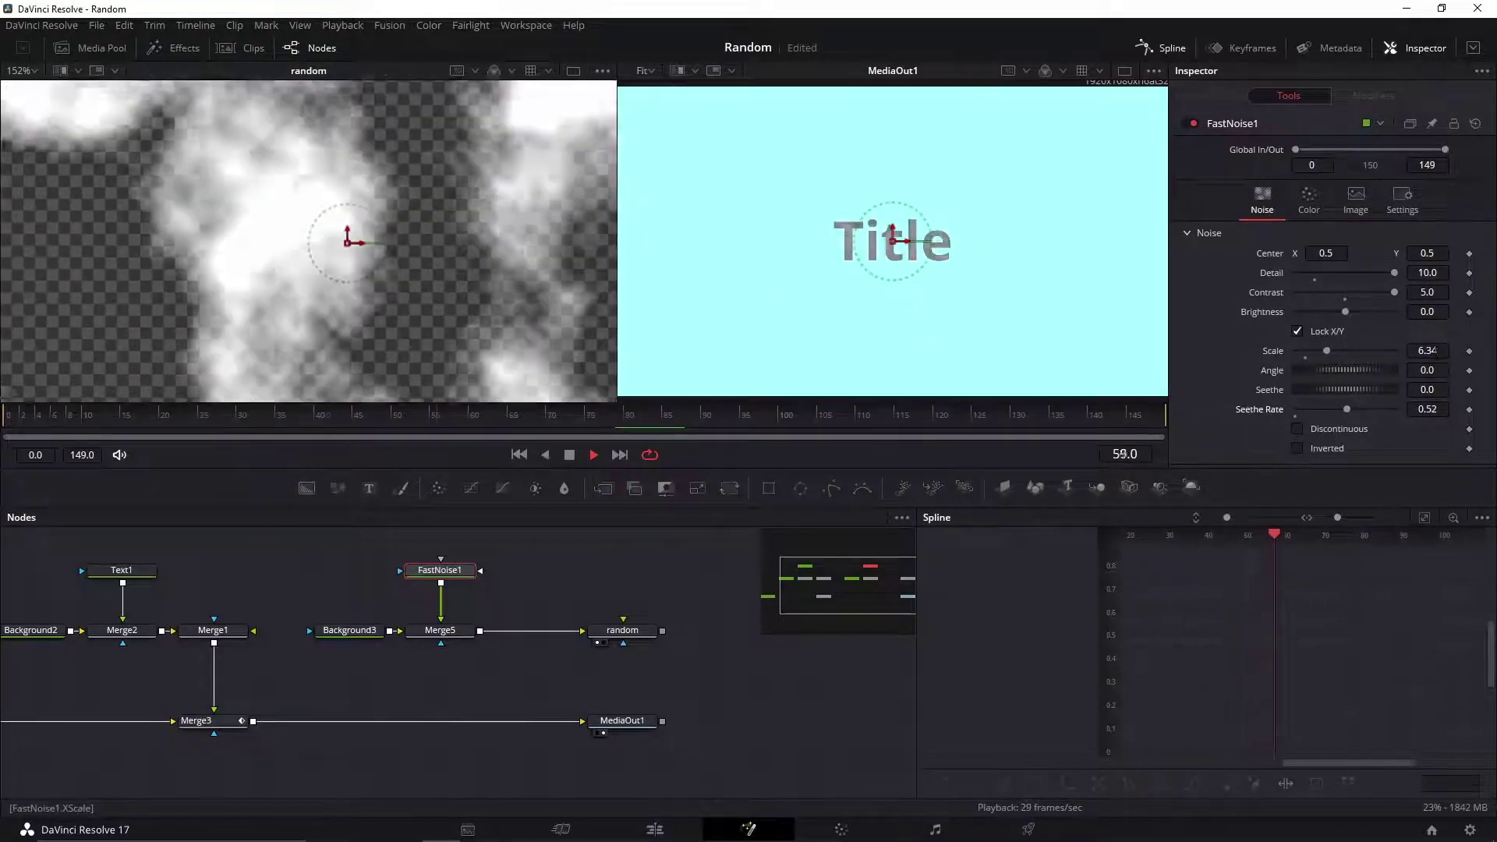
{"action": "left_click_drag", "start_coordinate": [1427, 350], "coordinate": [1473, 350]}
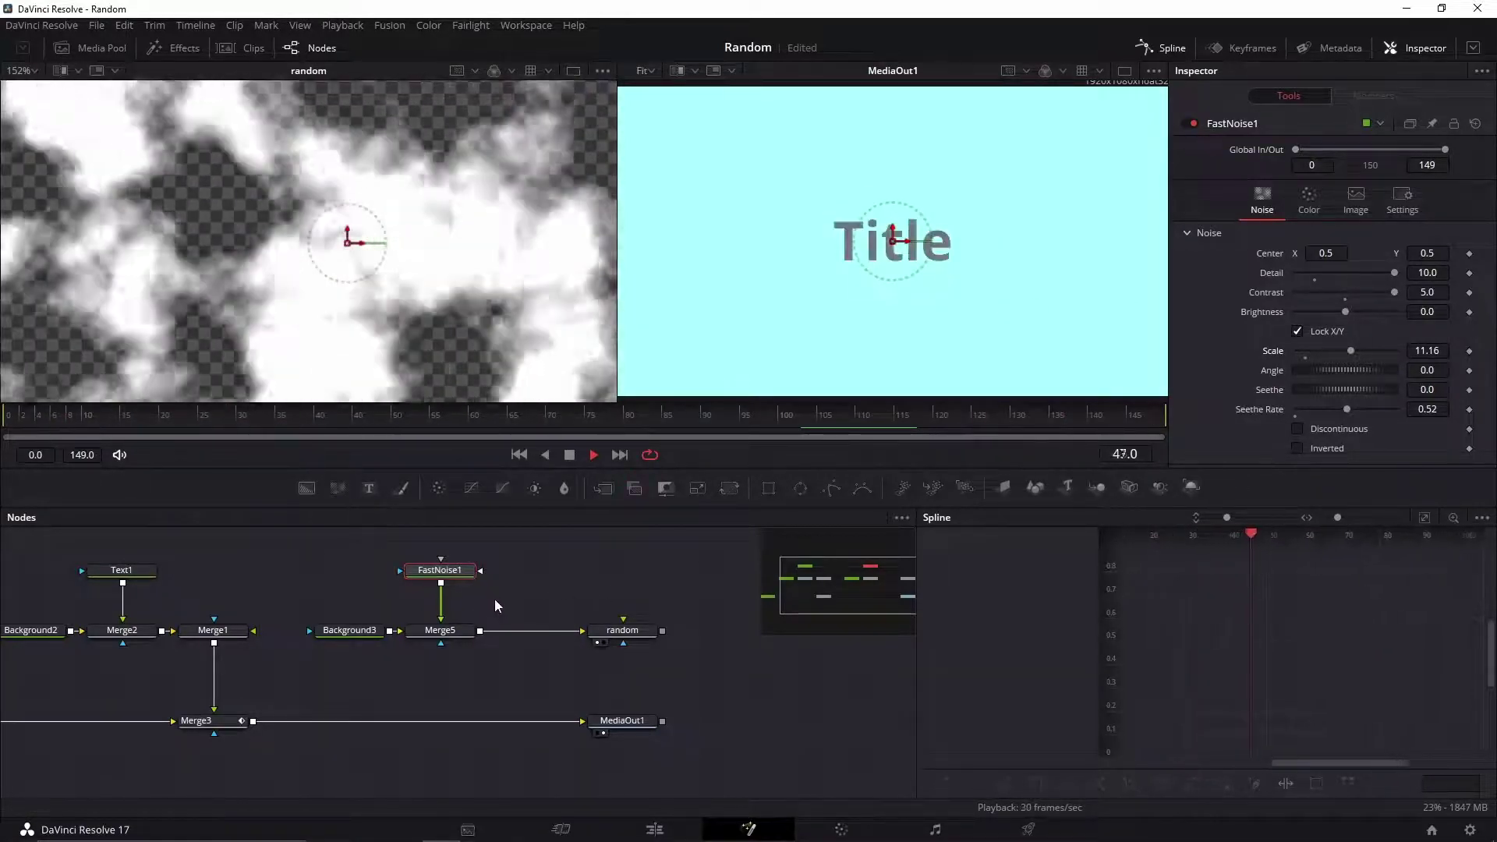
{"action": "key", "text": "space"}
{"action": "scroll", "coordinate": [370, 657], "scroll_direction": "left", "scroll_amount": 2}
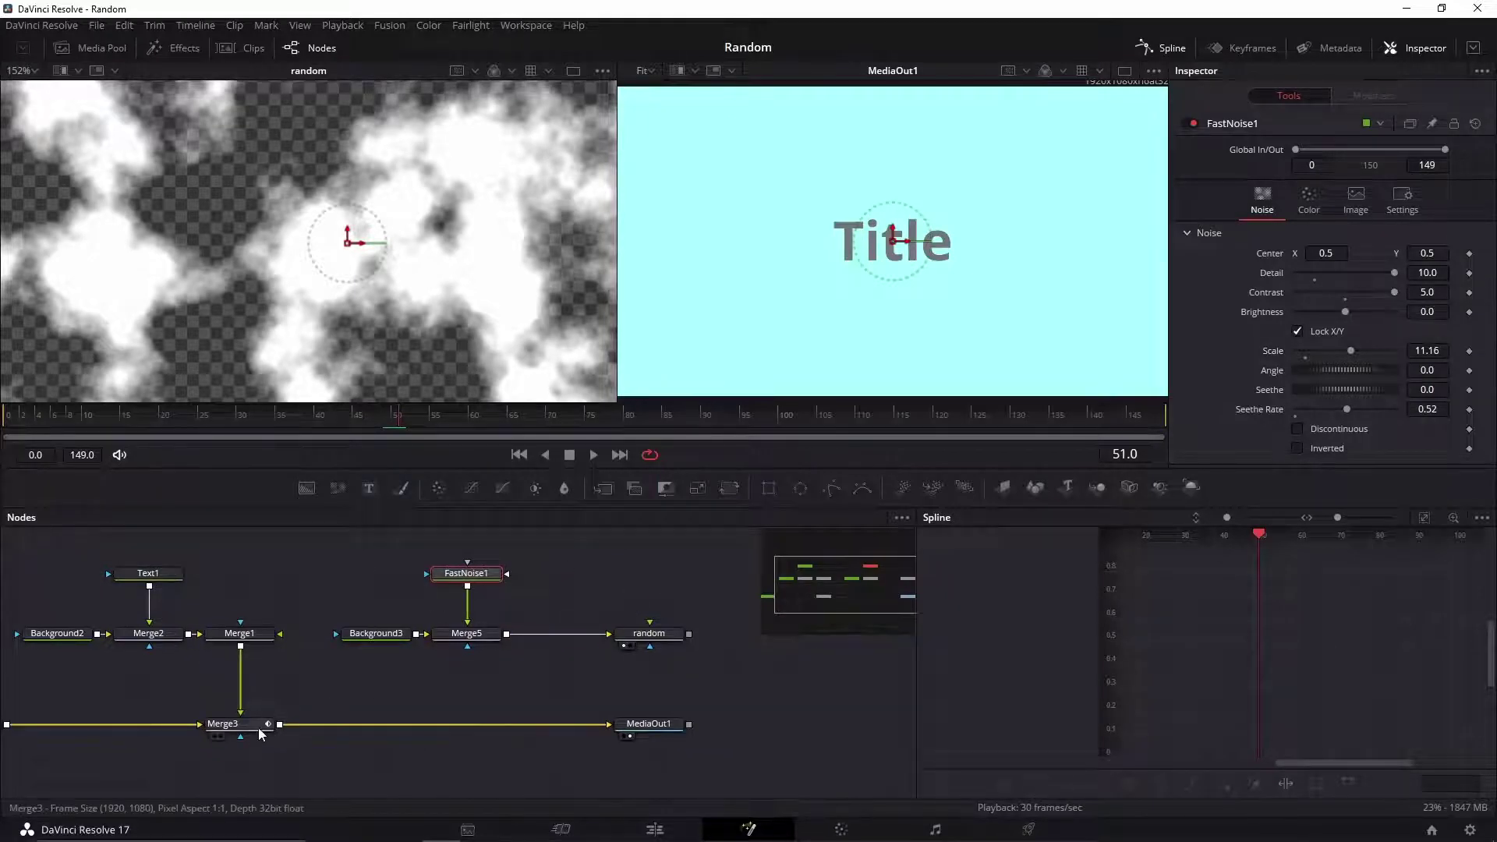
{"action": "mouse_move", "coordinate": [259, 729]}
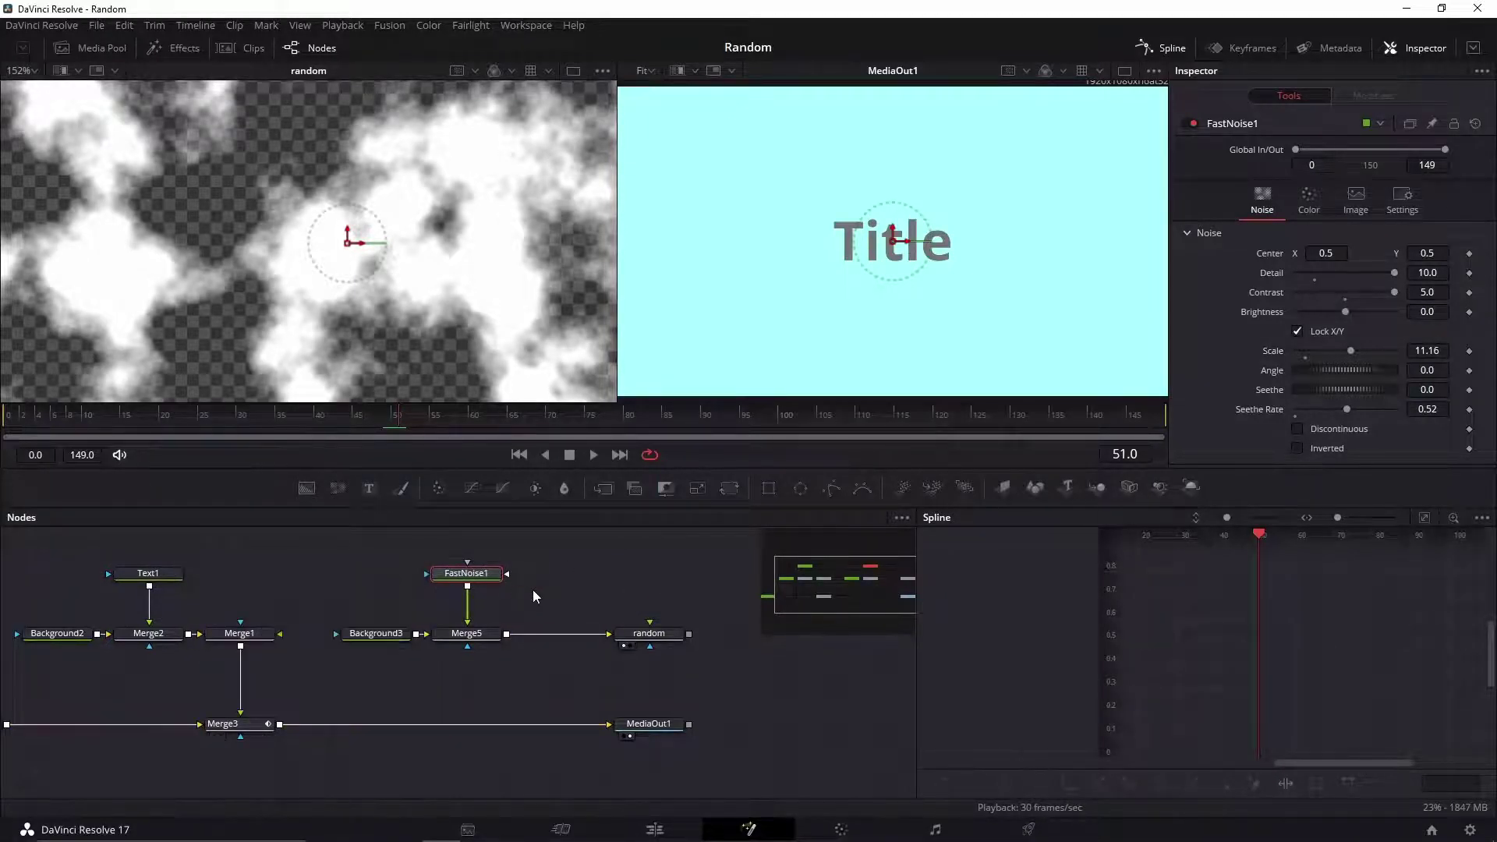
{"action": "scroll", "coordinate": [538, 600], "scroll_direction": "left", "scroll_amount": 1}
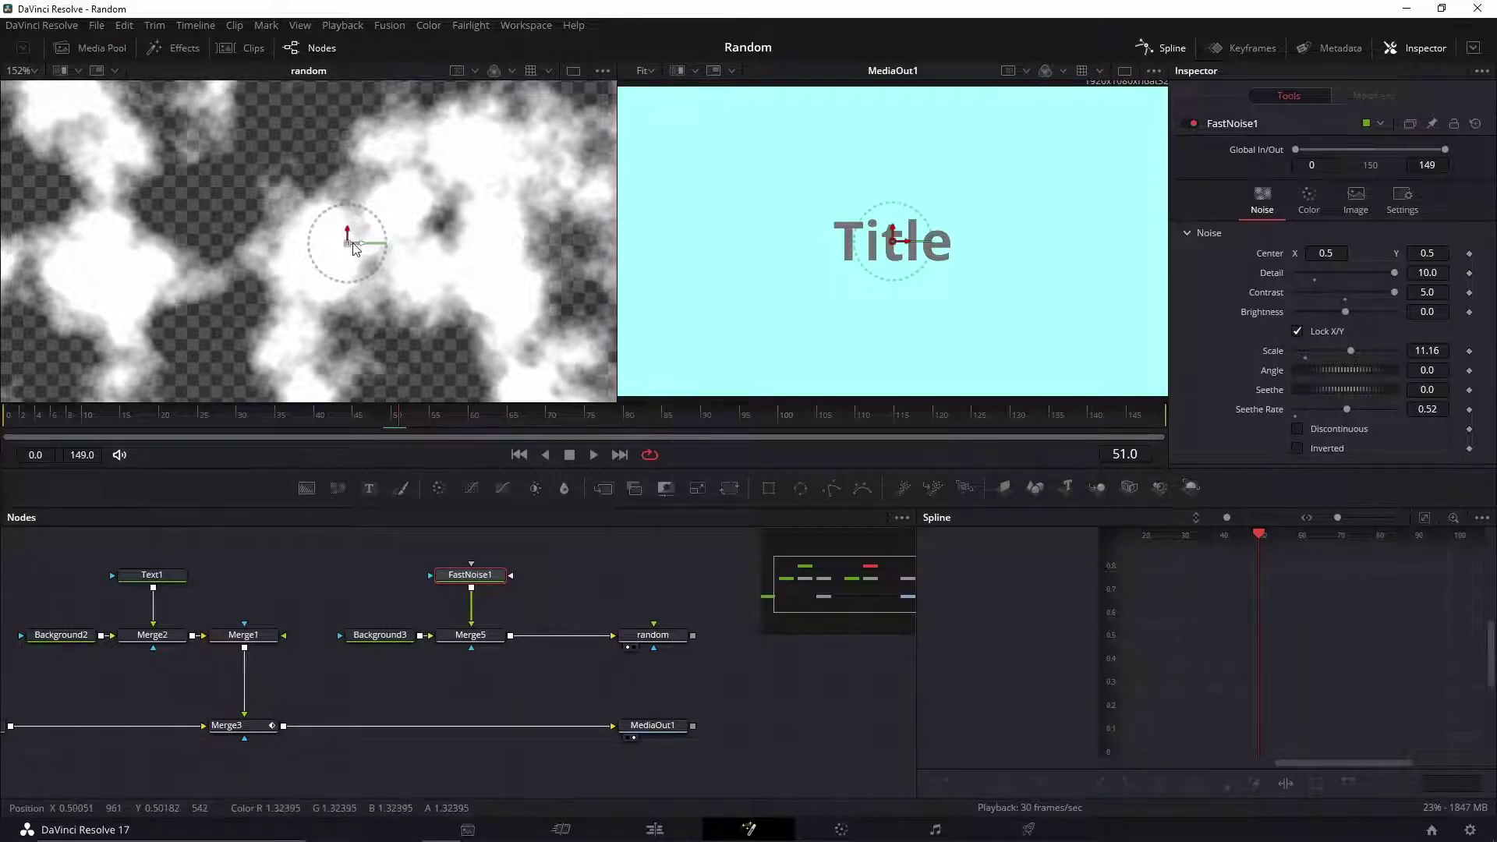
{"action": "left_click", "coordinate": [226, 725]}
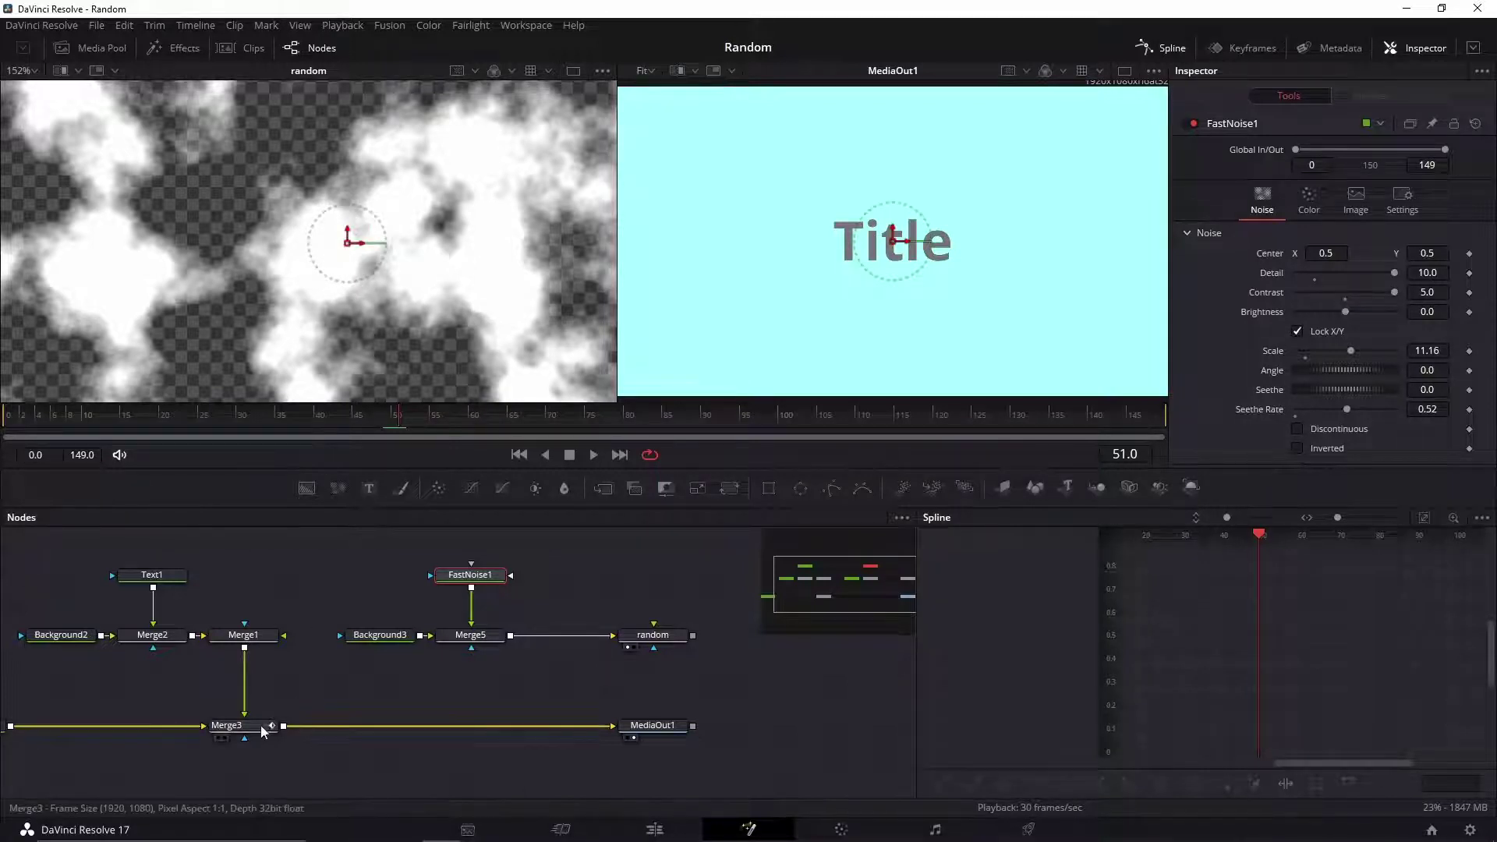
{"action": "left_click", "coordinate": [1372, 96]}
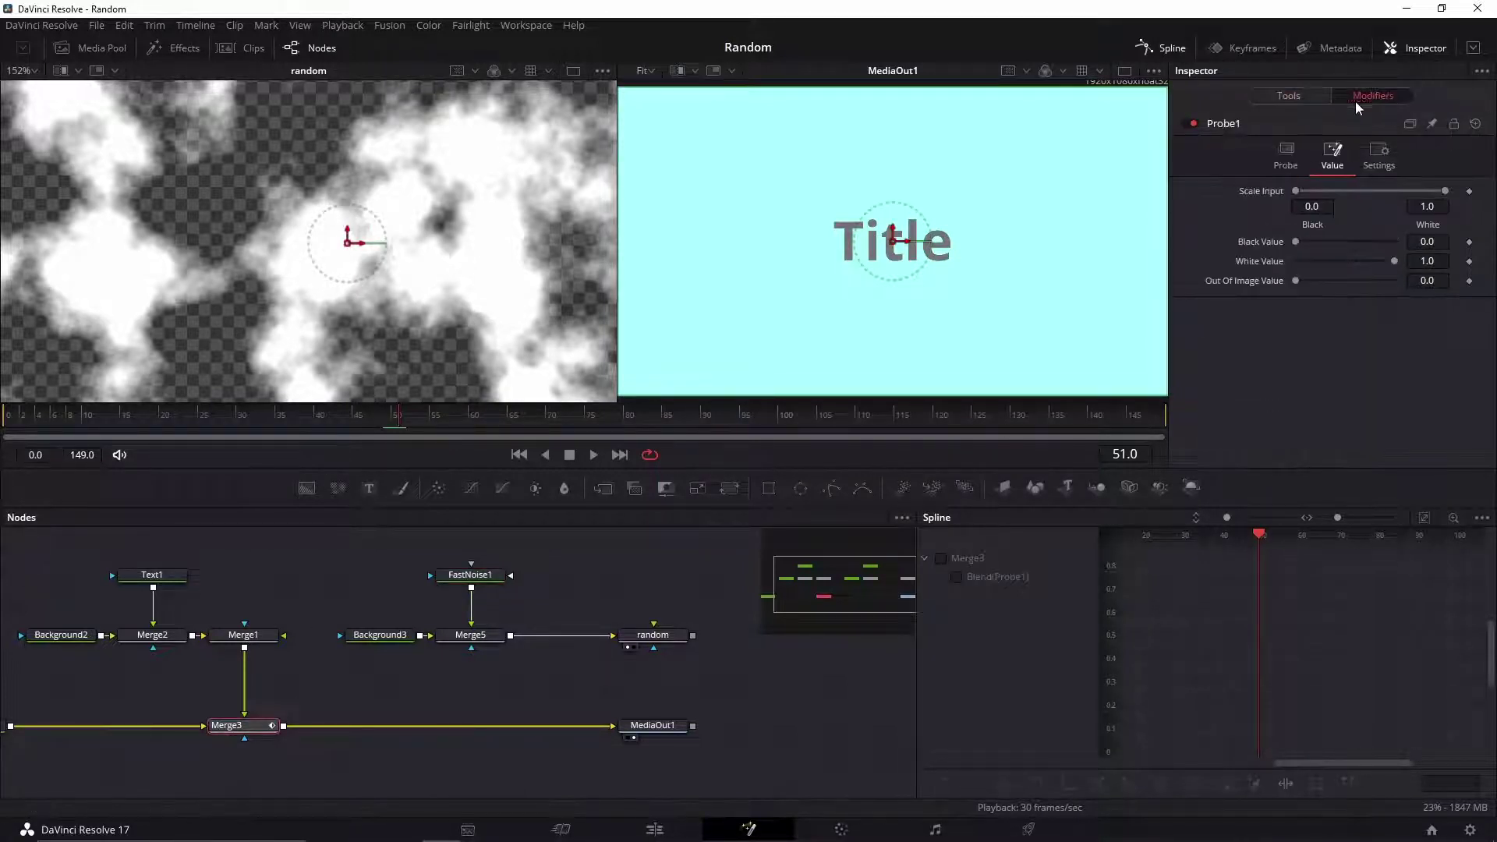
{"action": "left_click", "coordinate": [1286, 157]}
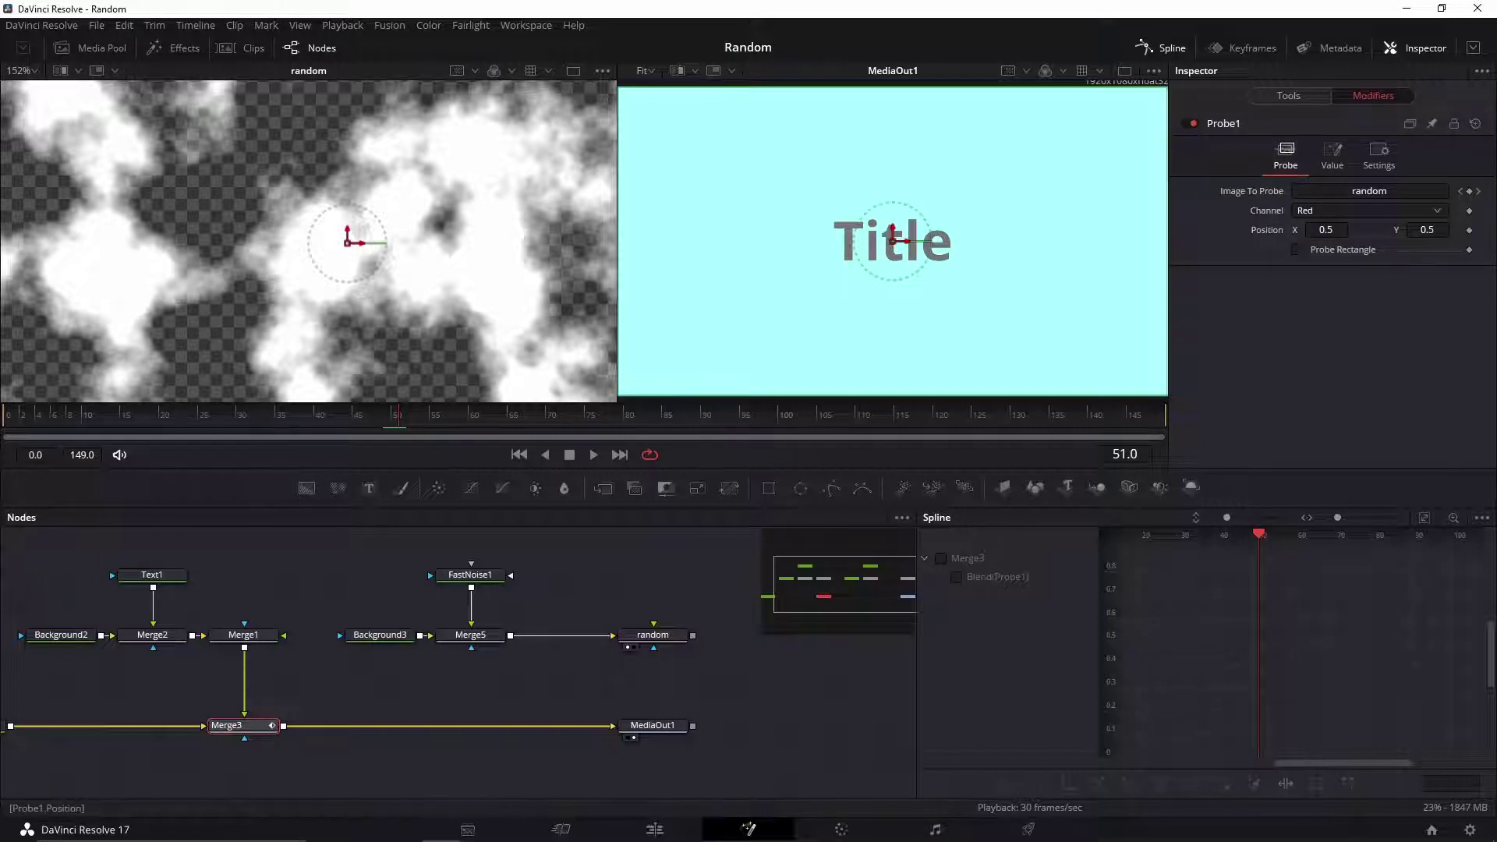
{"action": "left_click_drag", "start_coordinate": [467, 318], "coordinate": [447, 349]}
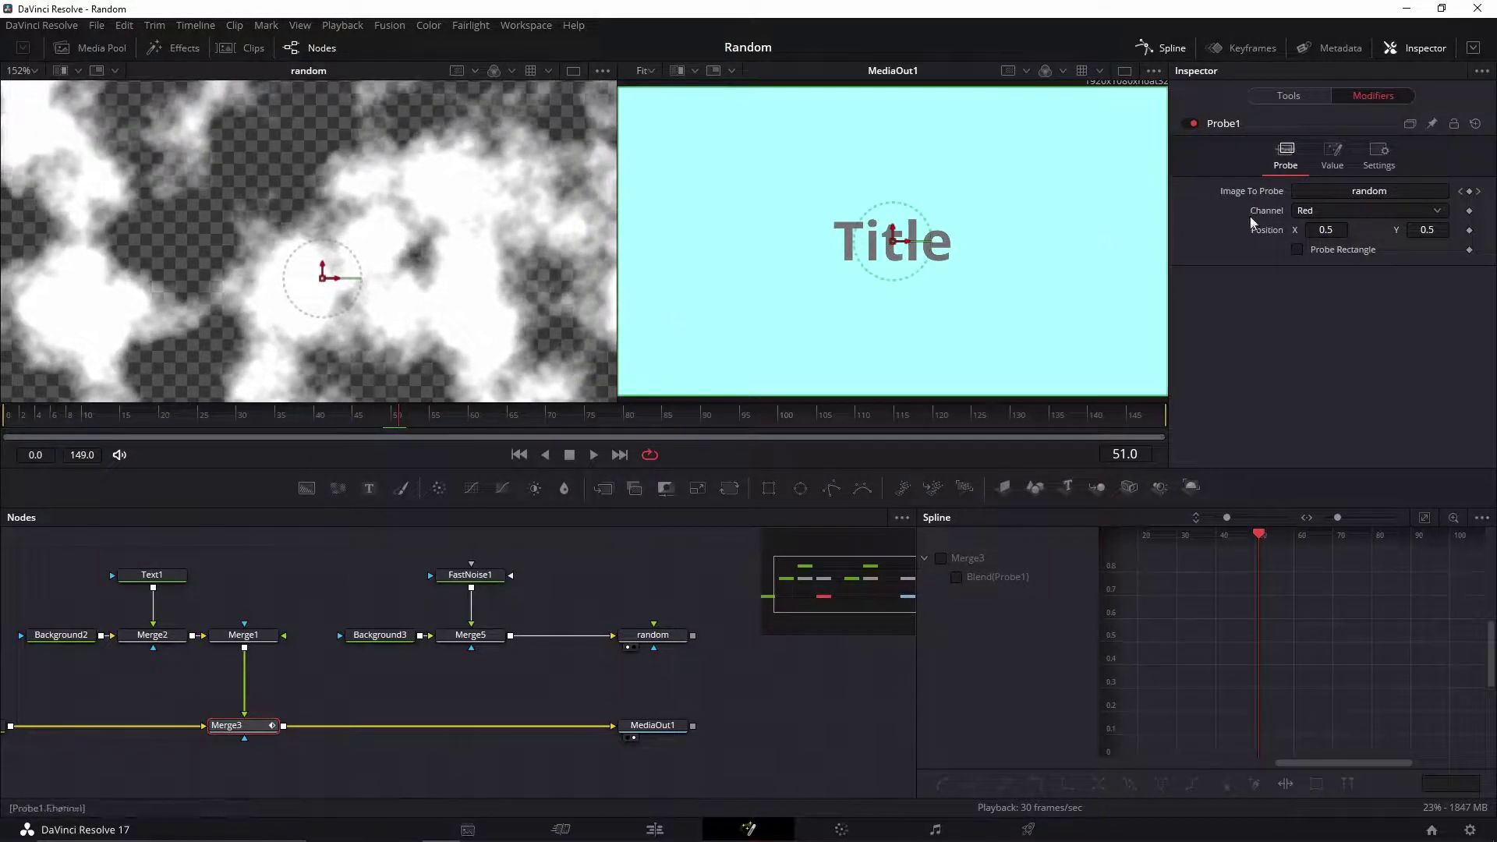
{"action": "left_click_drag", "start_coordinate": [554, 267], "coordinate": [543, 281]}
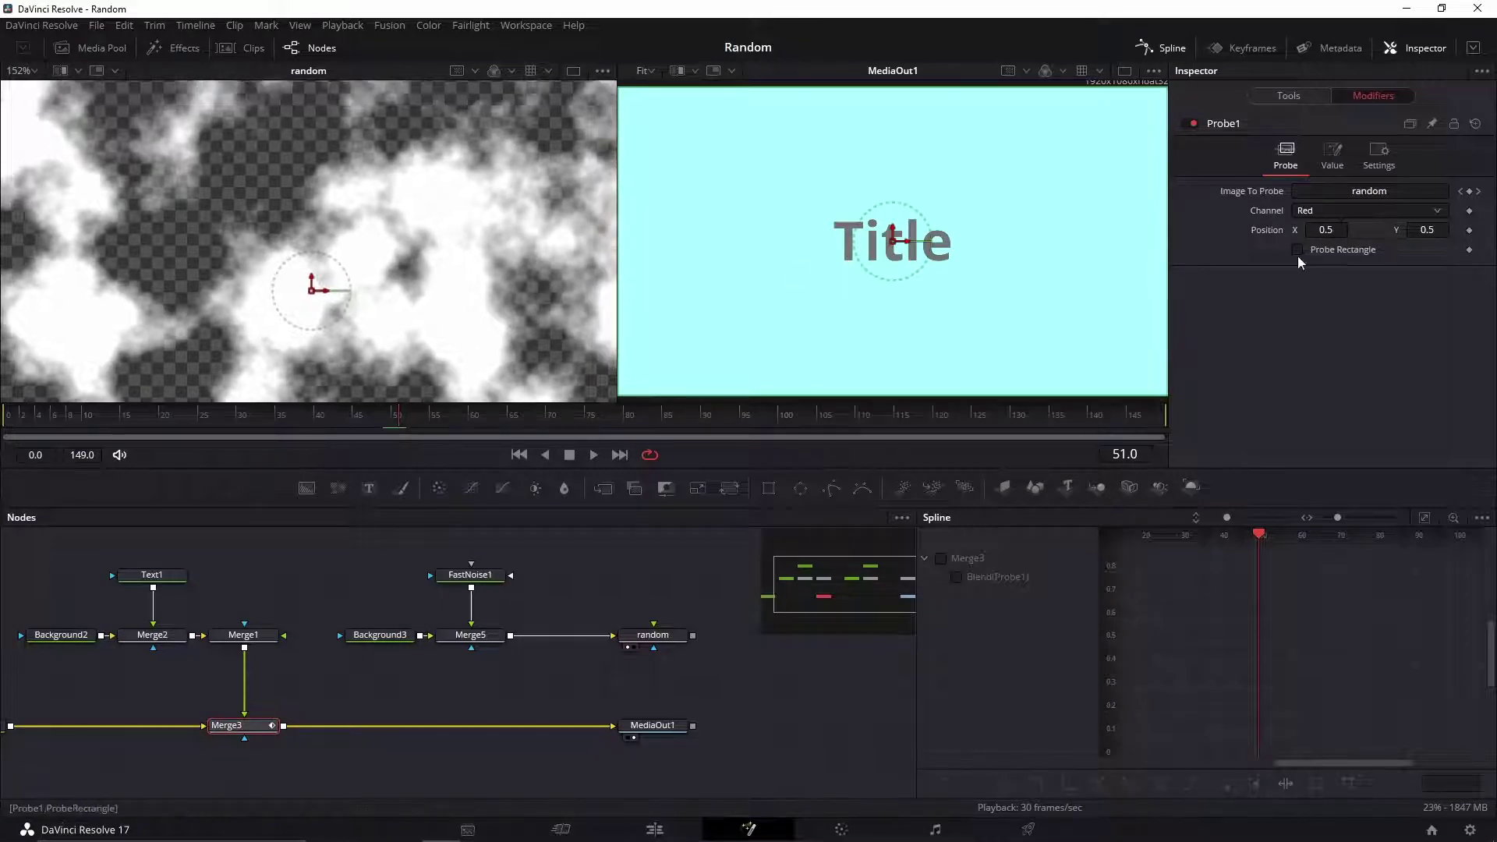
{"action": "left_click_drag", "start_coordinate": [347, 290], "coordinate": [436, 286]}
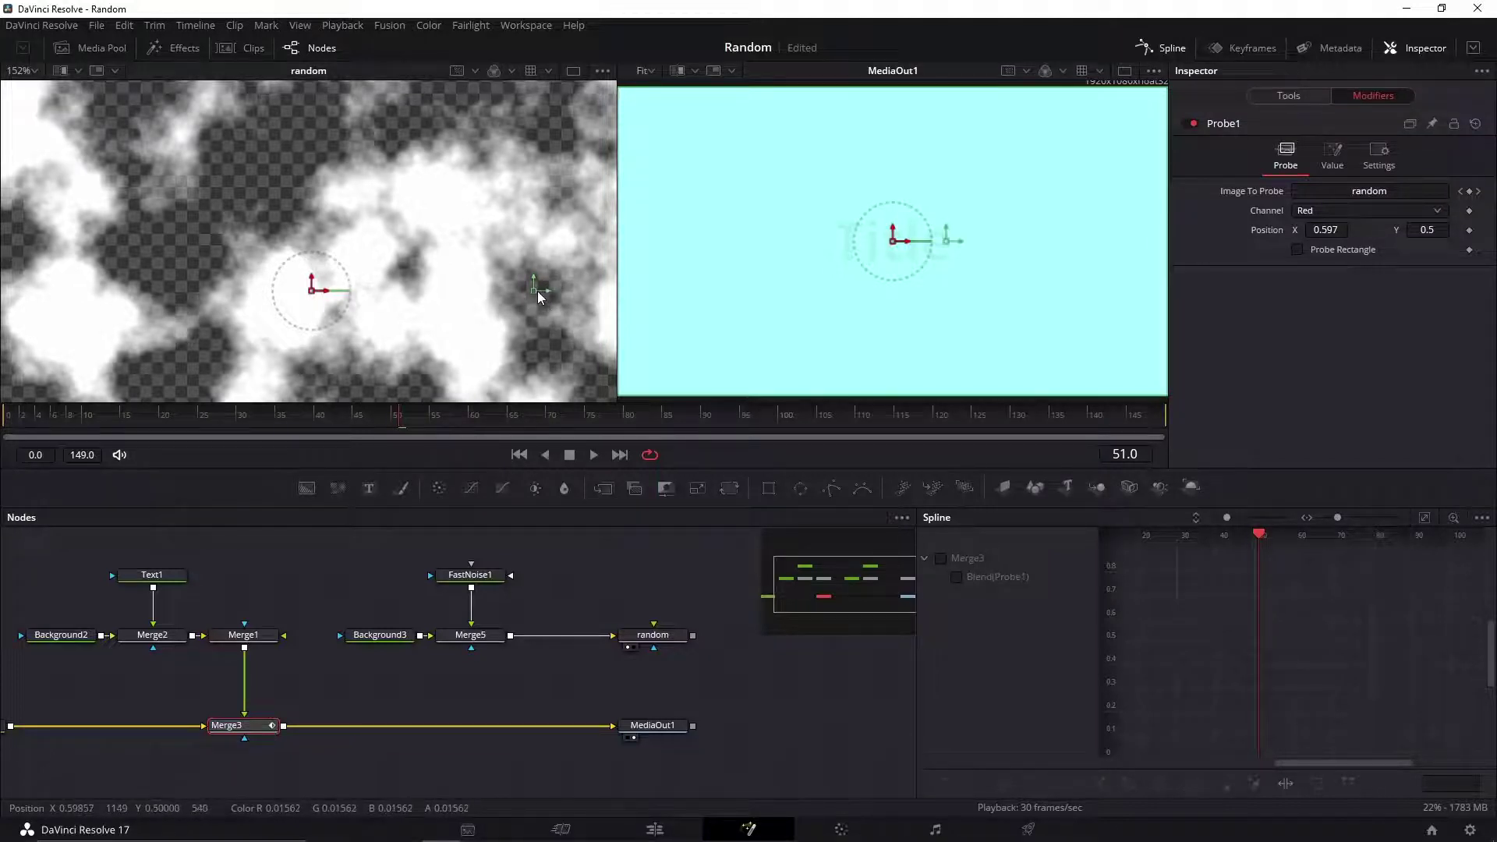
{"action": "key", "text": "space"}
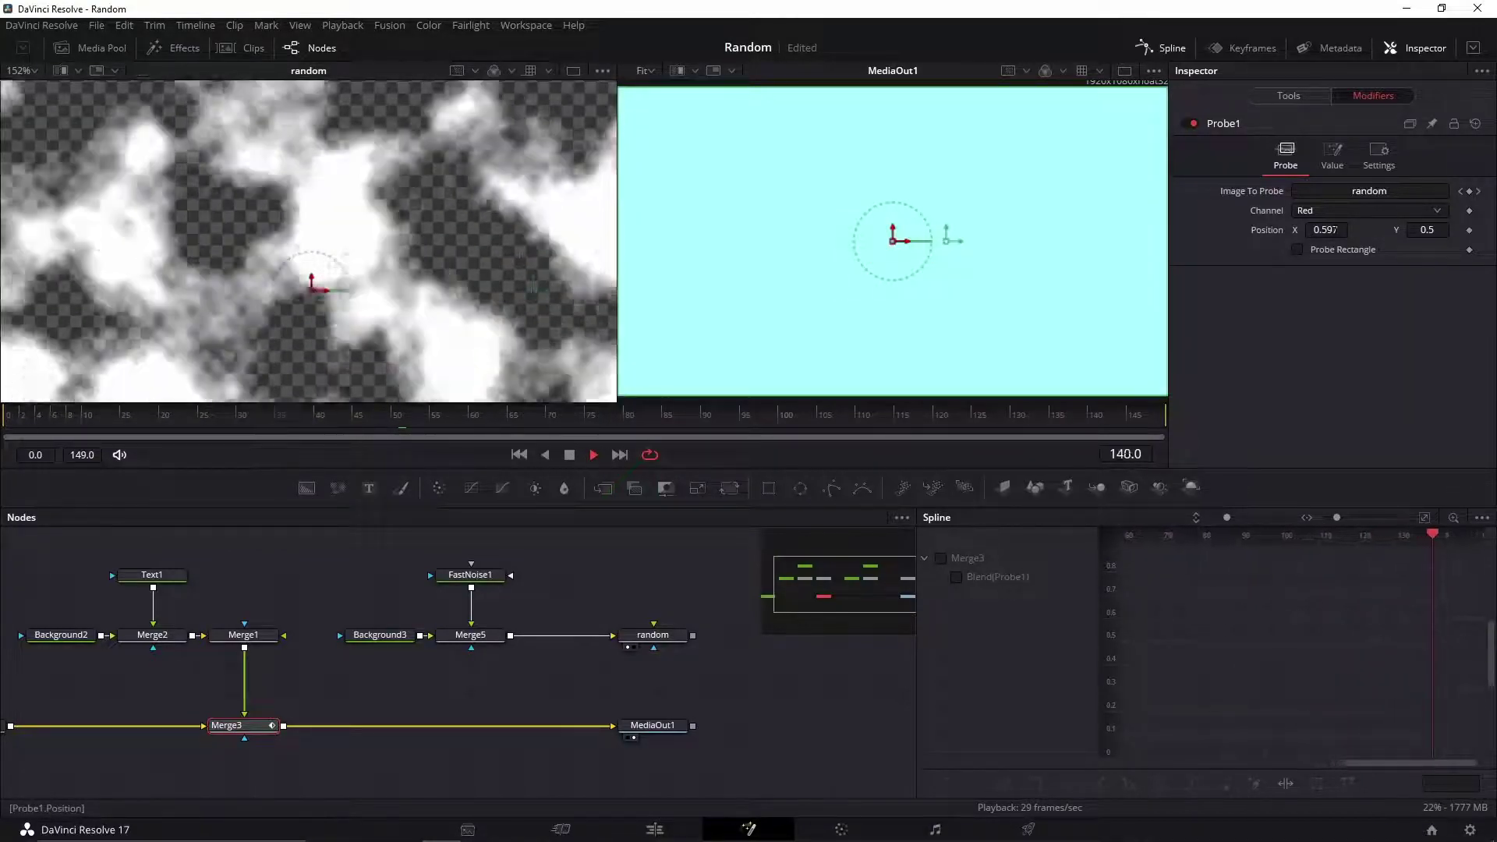
{"action": "key", "text": "space"}
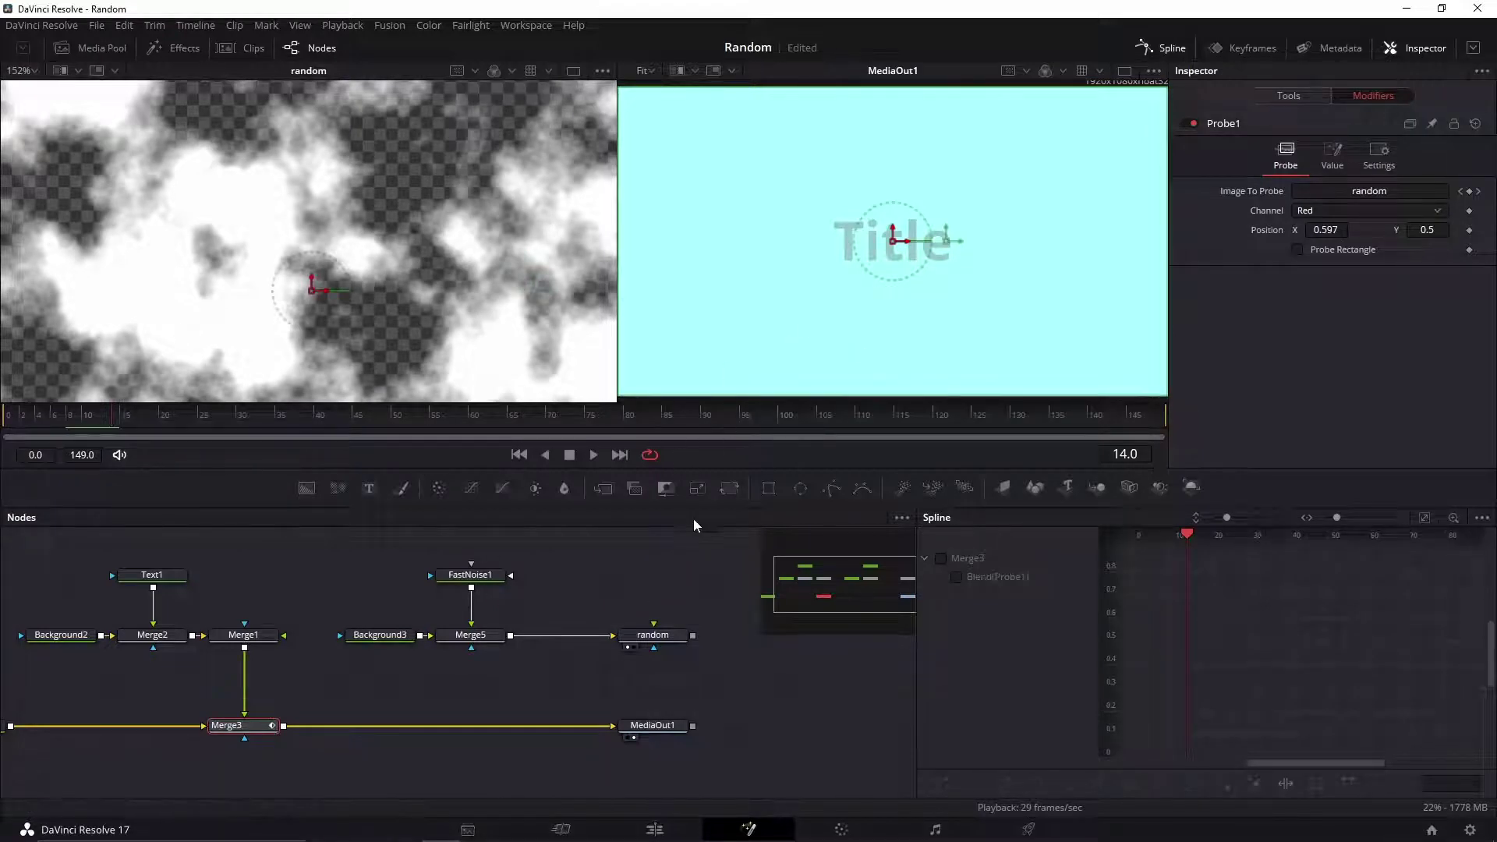
{"action": "left_click_drag", "start_coordinate": [631, 592], "coordinate": [625, 590]}
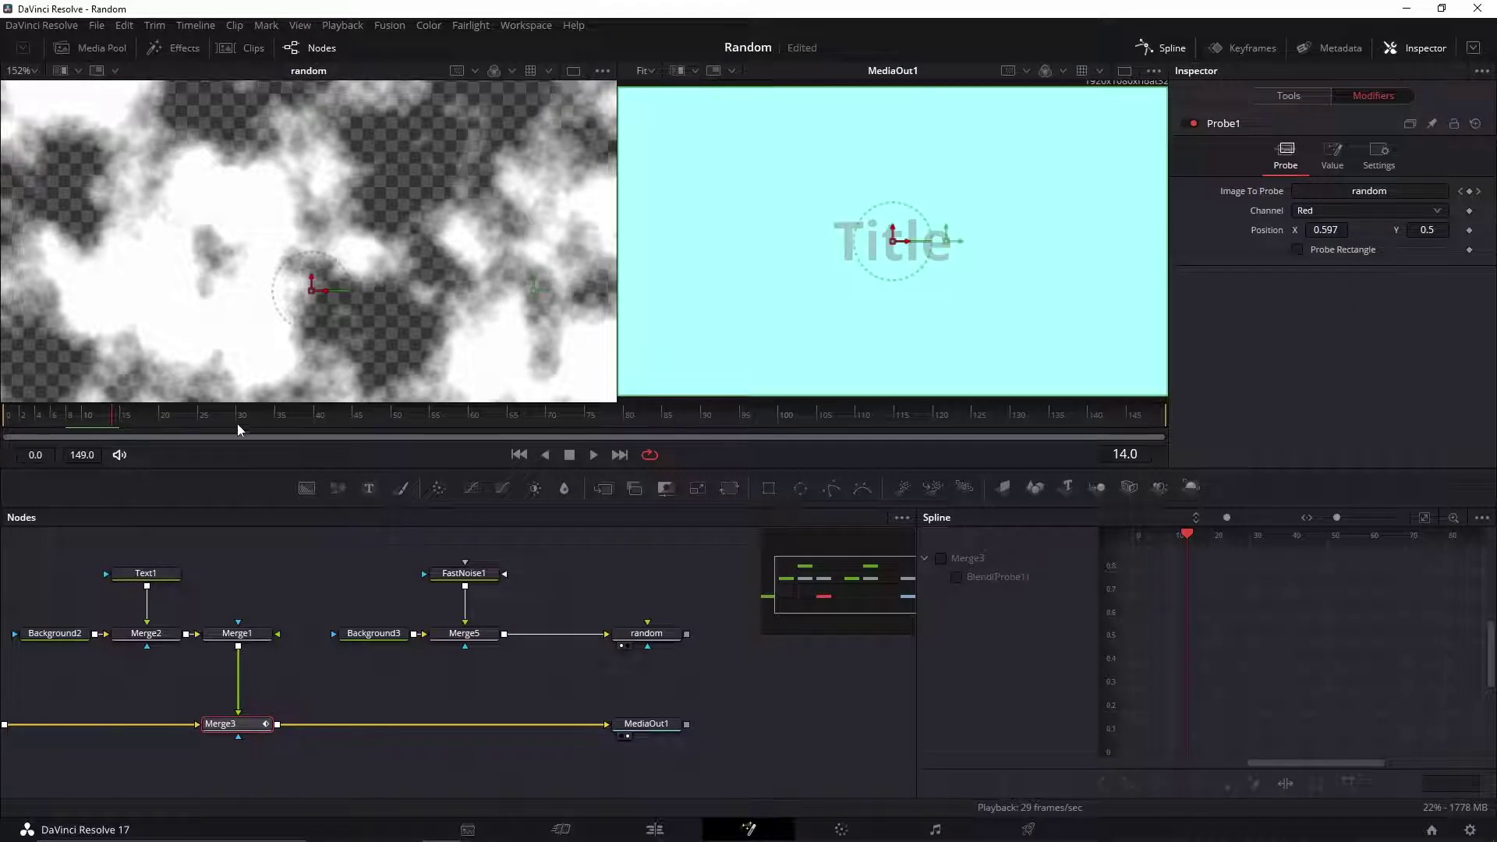
{"action": "left_click", "coordinate": [162, 420]}
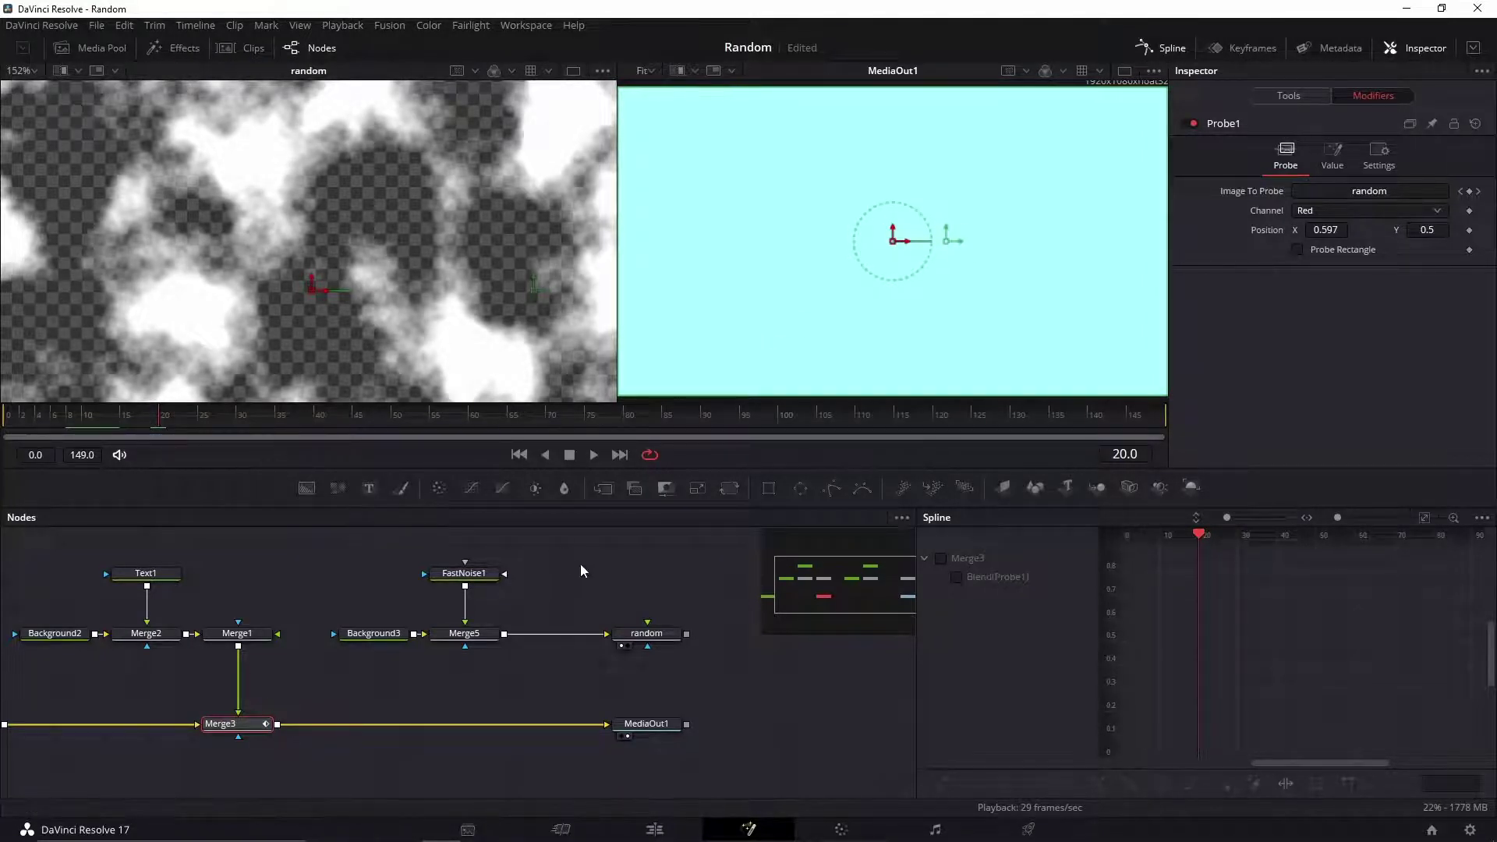
{"action": "scroll", "coordinate": [573, 568], "scroll_direction": "right", "scroll_amount": 2}
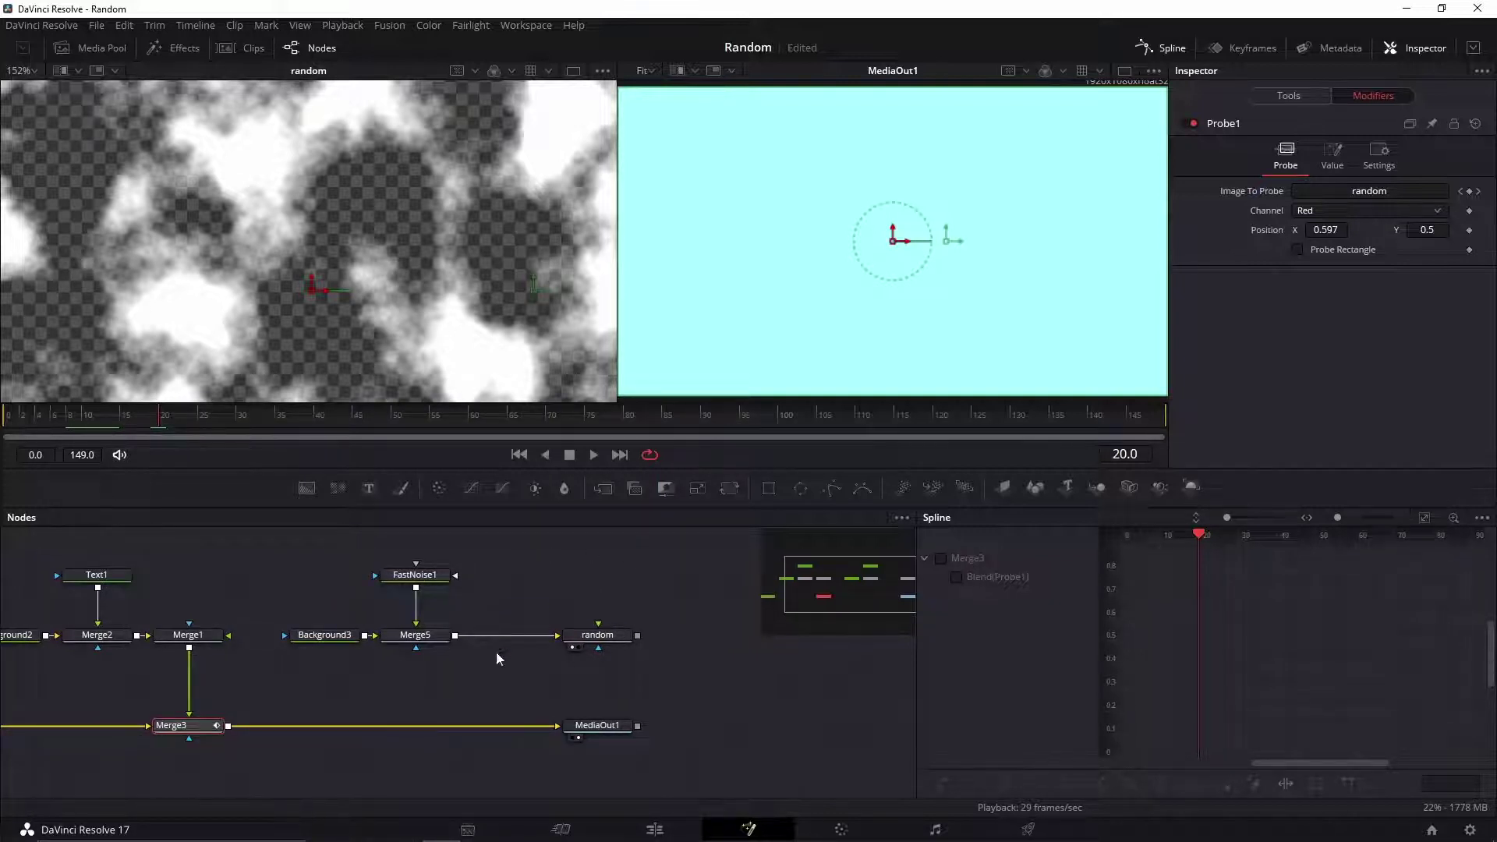
Merge a new Background4 into the noise chain via Merge4 and set its colour to white.
{"action": "left_click_drag", "start_coordinate": [307, 550], "coordinate": [681, 662]}
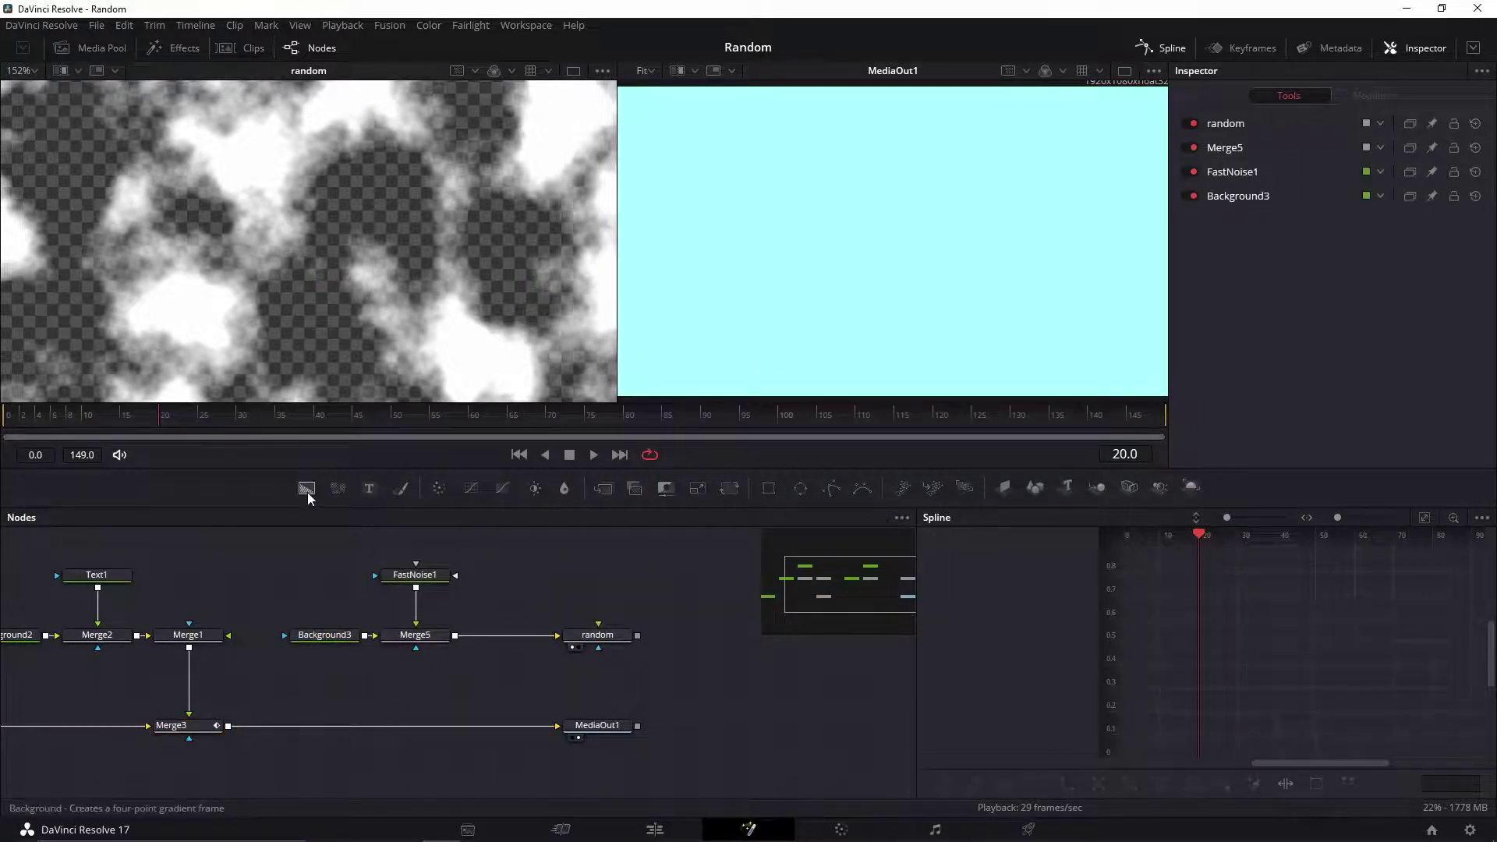
{"action": "mouse_move", "coordinate": [308, 493]}
{"action": "left_mouse_down"}
{"action": "mouse_move", "coordinate": [512, 583]}
{"action": "mouse_move", "coordinate": [456, 635]}
{"action": "left_mouse_up"}
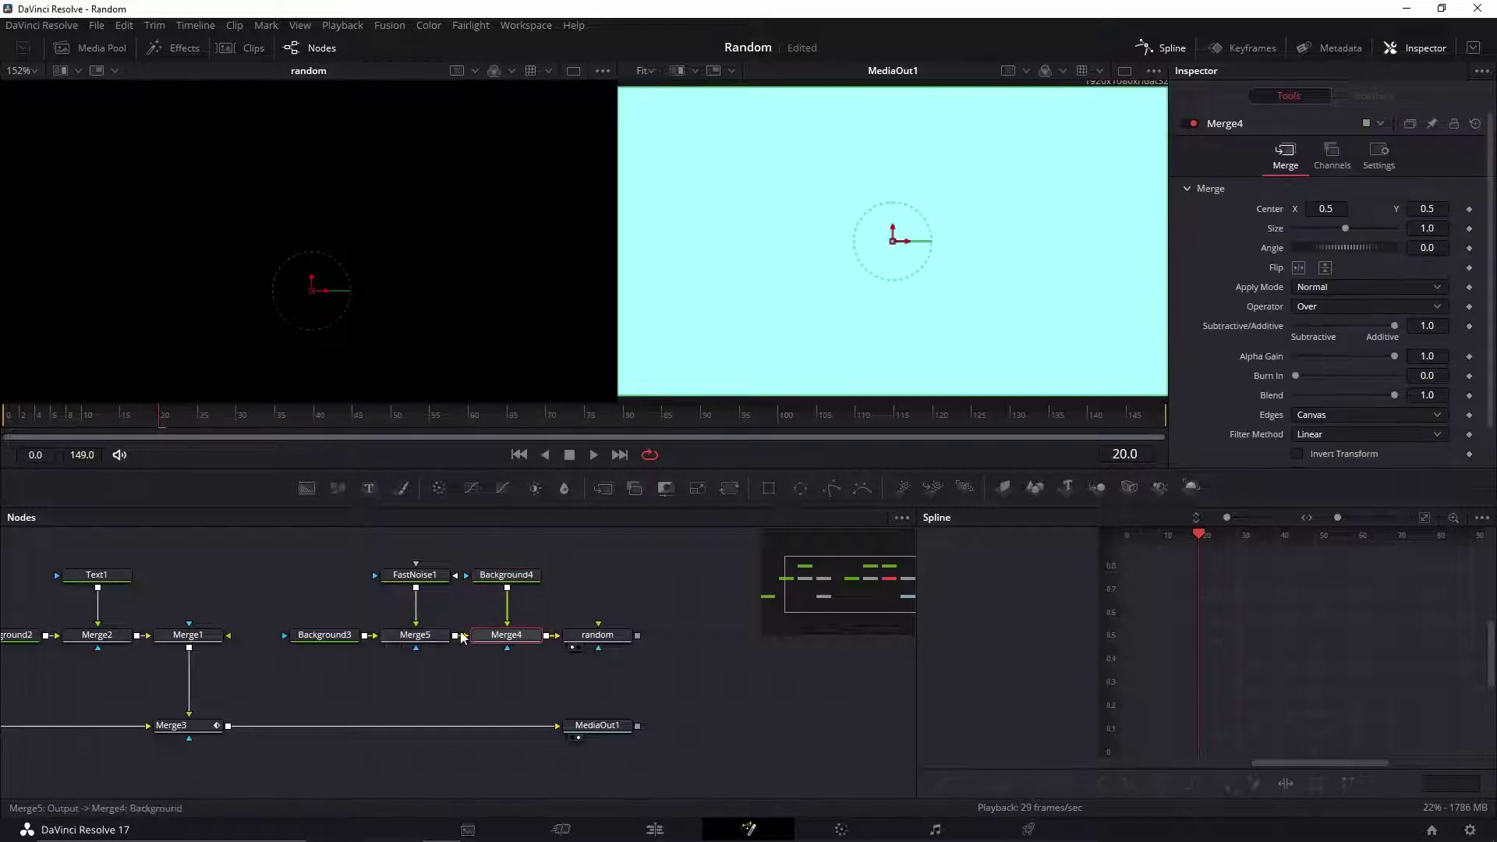
{"action": "left_click", "coordinate": [529, 582]}
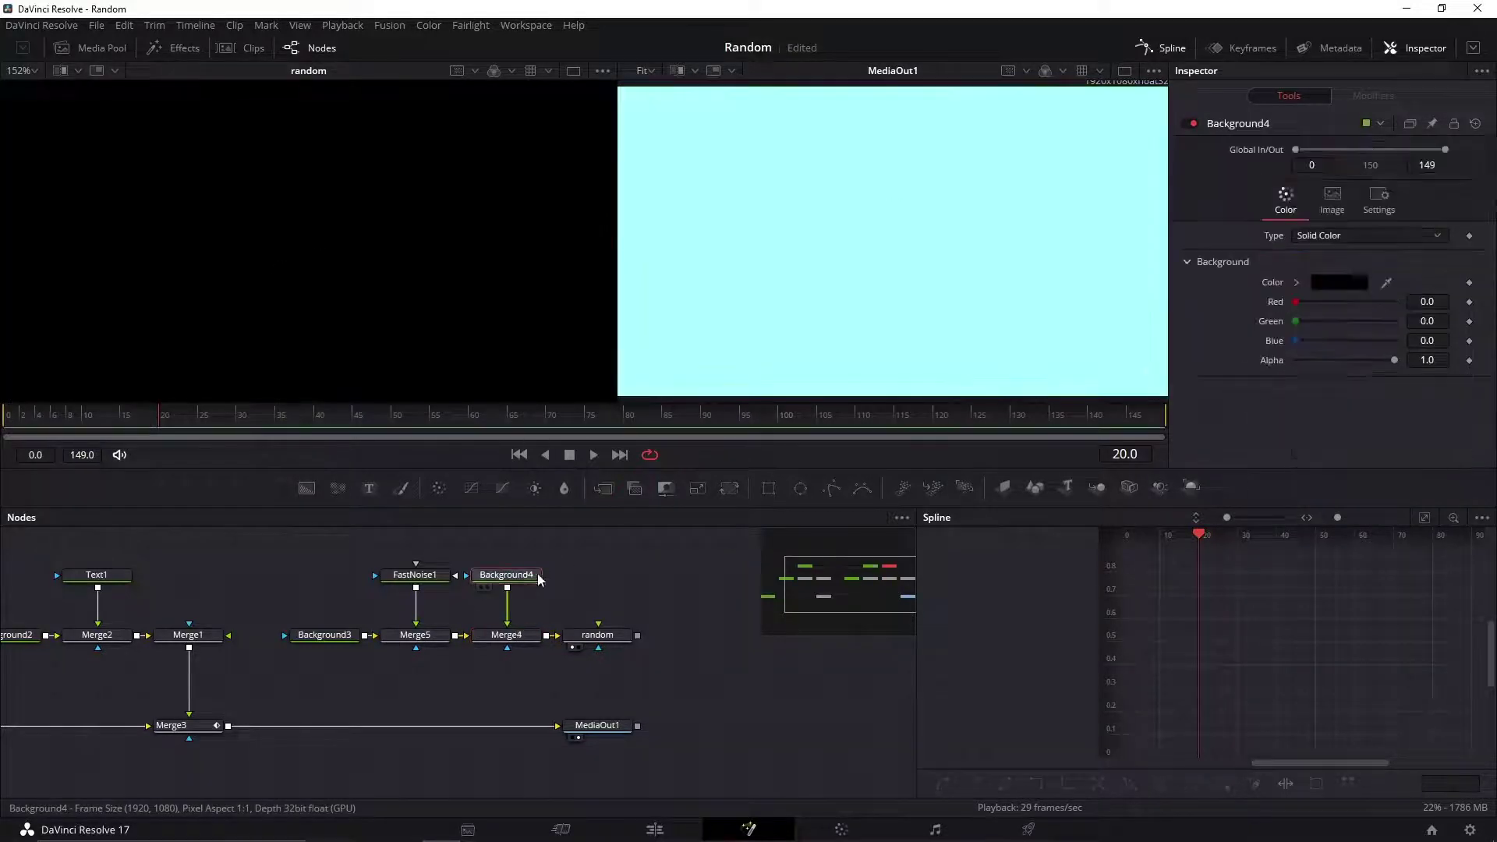
{"action": "left_click", "coordinate": [1354, 282]}
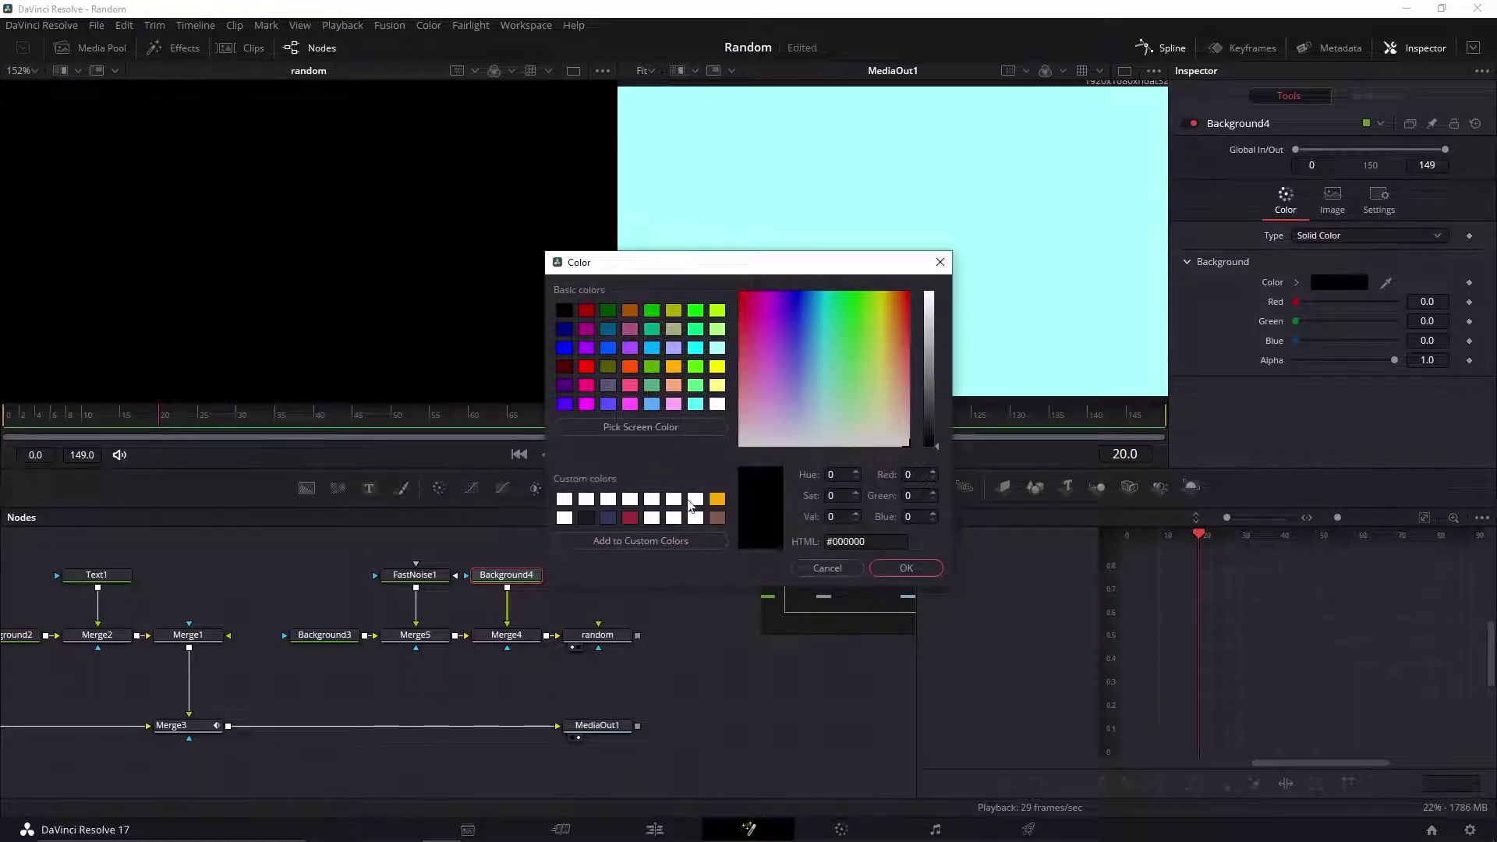
{"action": "left_click", "coordinate": [694, 499]}
{"action": "left_click", "coordinate": [928, 568]}
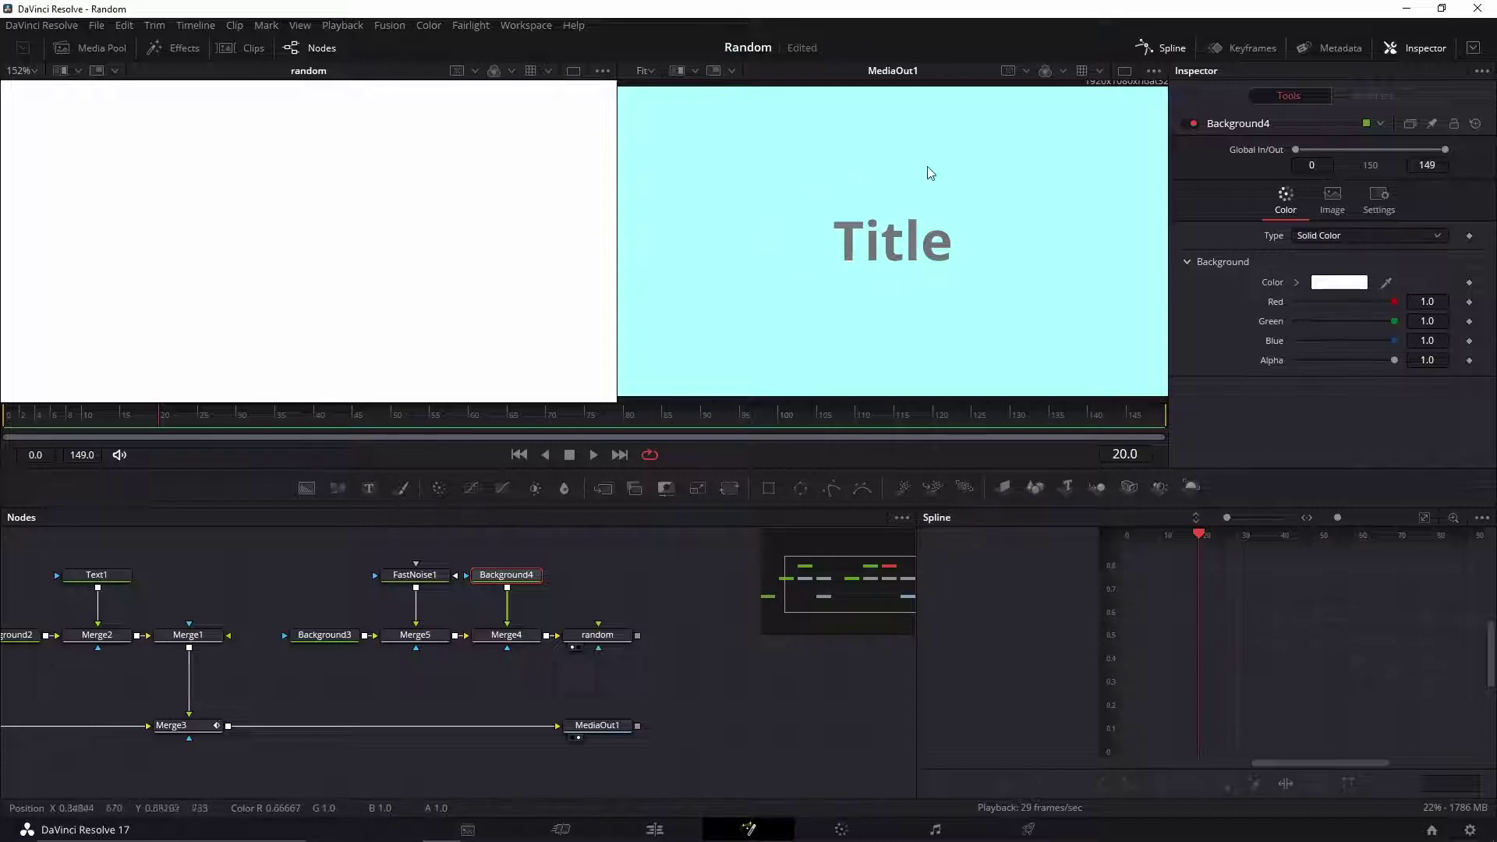
{"action": "left_click", "coordinate": [198, 727]}
{"action": "left_click", "coordinate": [516, 577]}
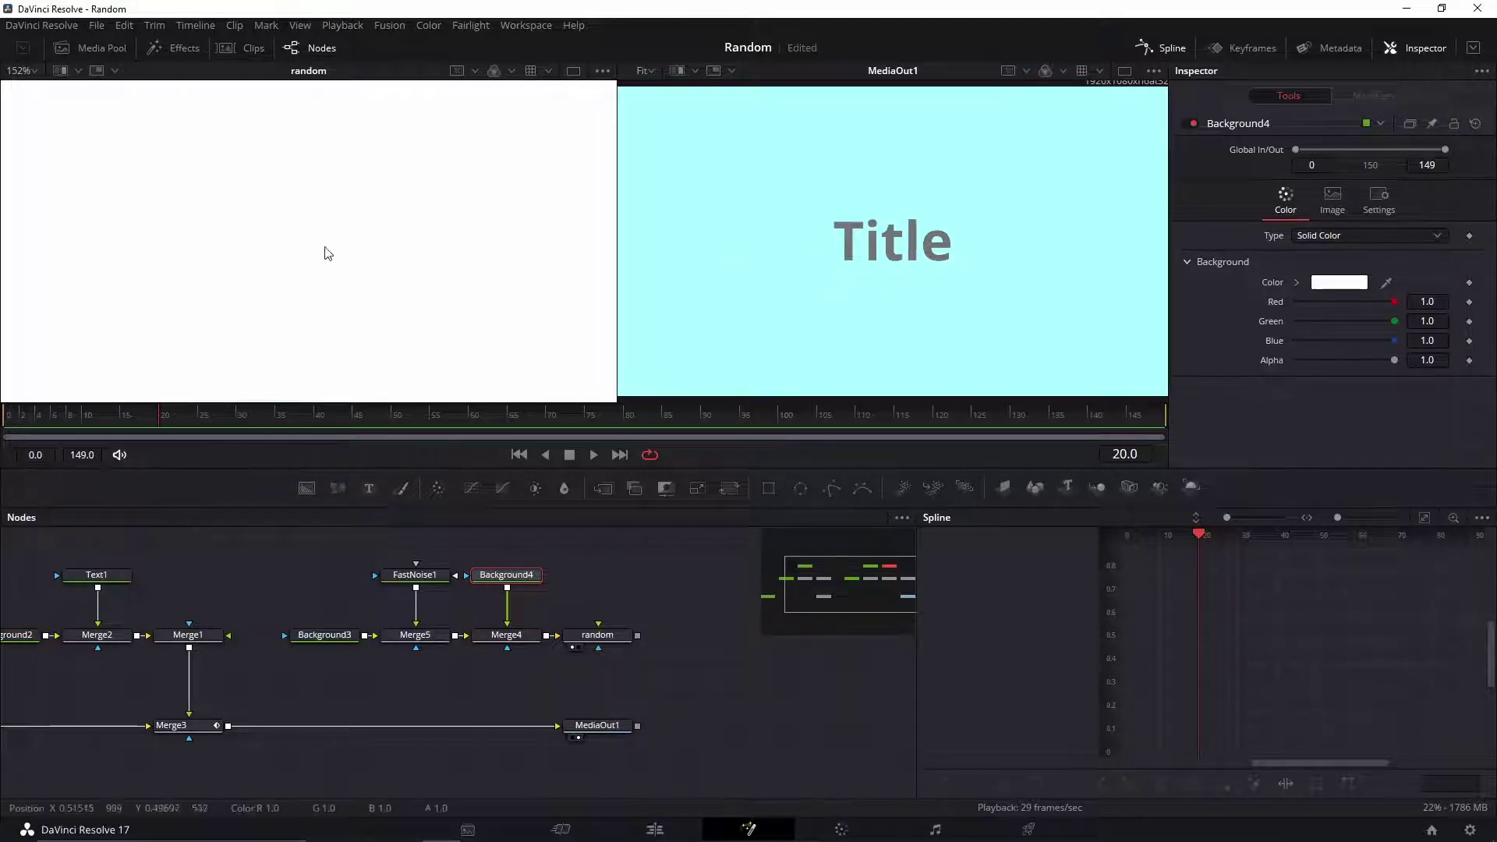
Keyframe Merge4's Blend at 1.0 on frame 19 and 0.0 on frame 20.
{"action": "left_click", "coordinate": [600, 644]}
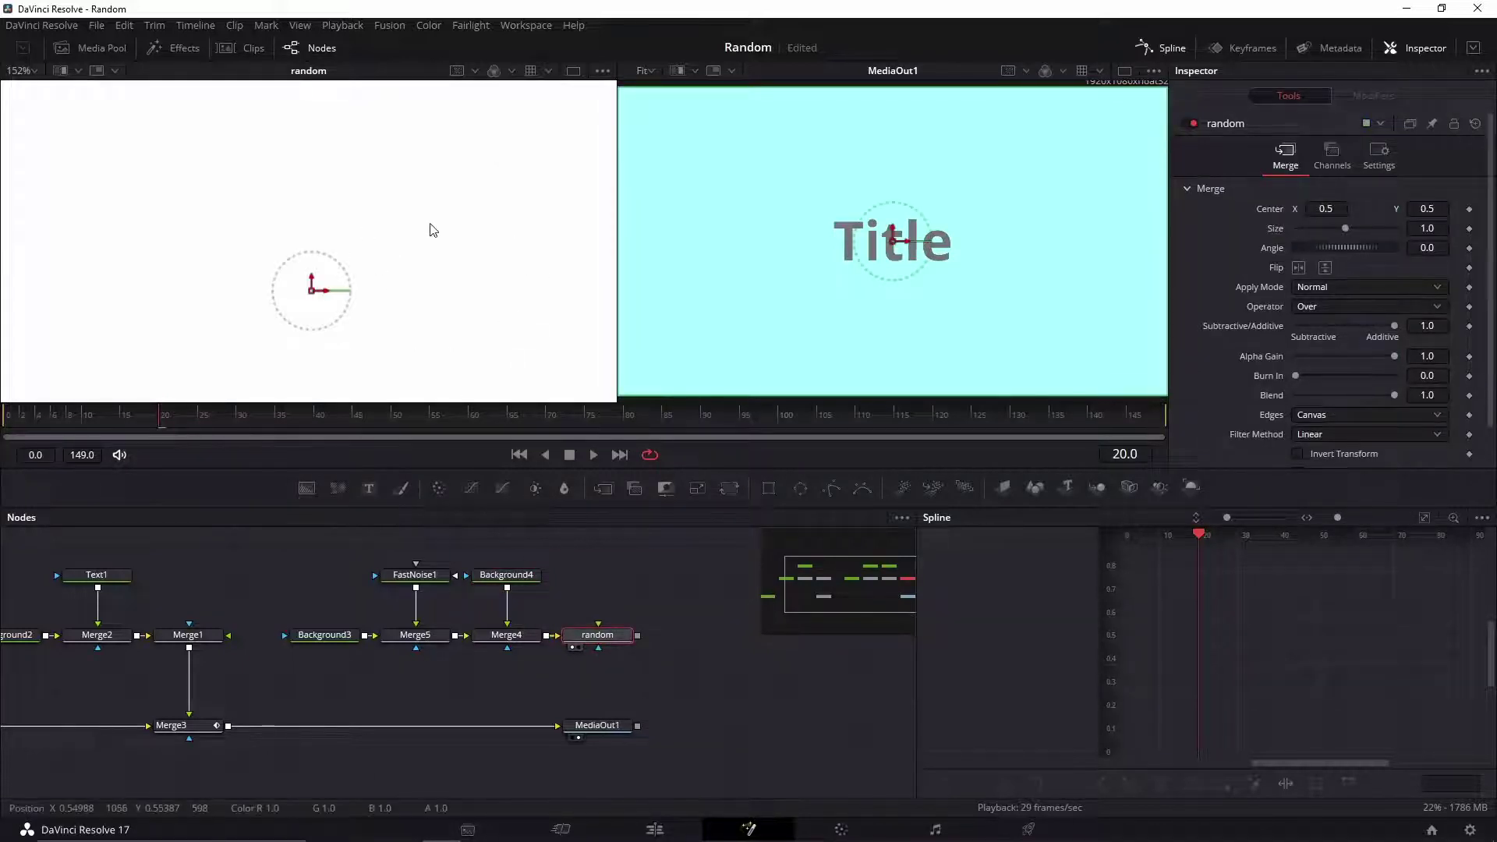
{"action": "scroll", "coordinate": [428, 229], "scroll_direction": "down", "scroll_amount": 1}
{"action": "scroll", "coordinate": [428, 228], "scroll_direction": "down", "scroll_amount": 2}
{"action": "scroll", "coordinate": [428, 234], "scroll_direction": "down", "scroll_amount": 1}
{"action": "scroll", "coordinate": [405, 231], "scroll_direction": "down", "scroll_amount": 1}
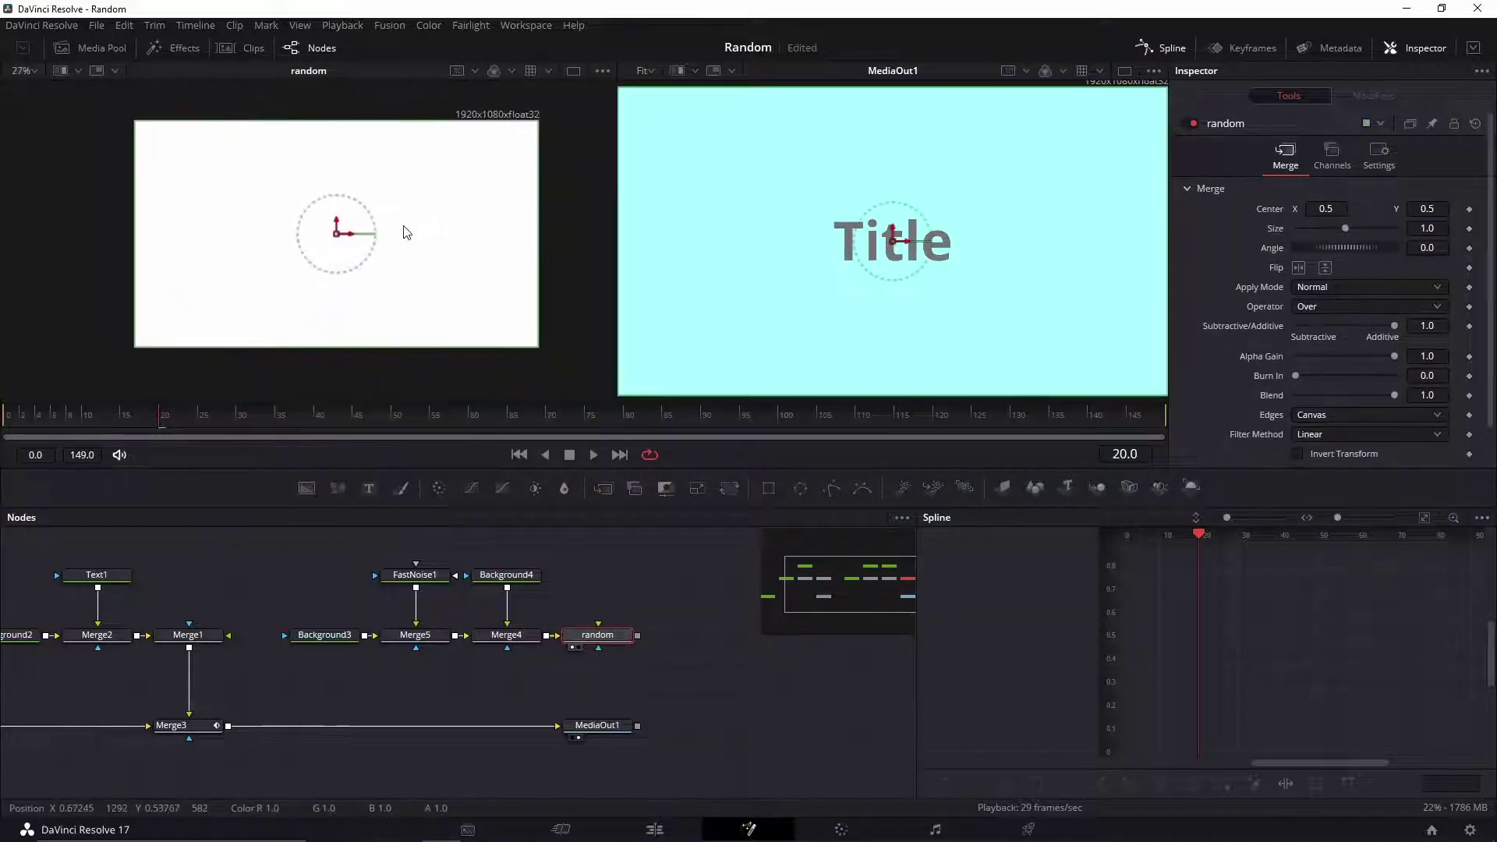
{"action": "scroll", "coordinate": [352, 235], "scroll_direction": "down", "scroll_amount": 1}
{"action": "scroll", "coordinate": [347, 234], "scroll_direction": "down", "scroll_amount": 1}
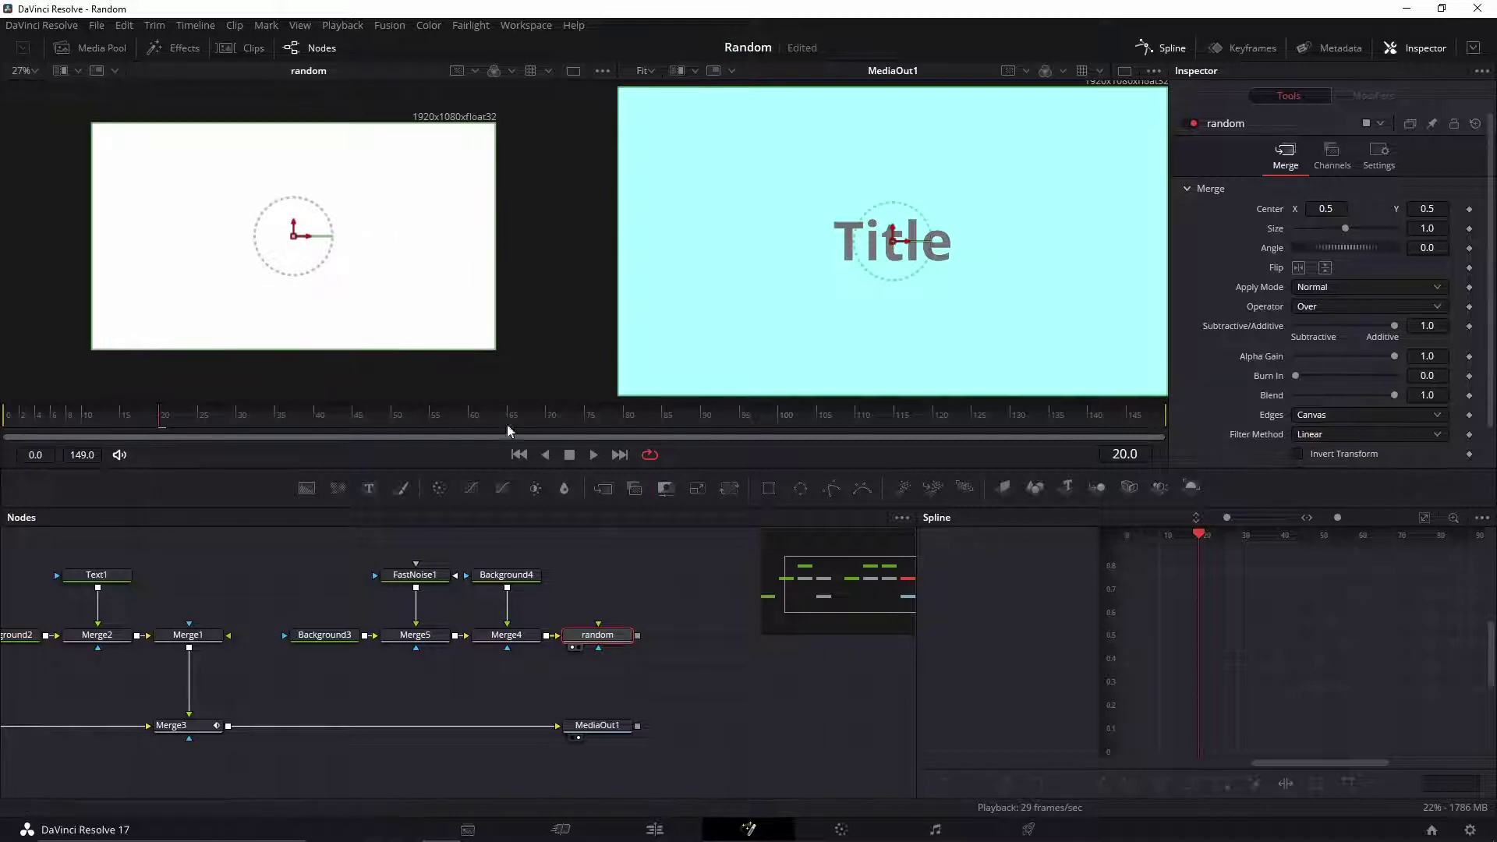
{"action": "left_click", "coordinate": [514, 640]}
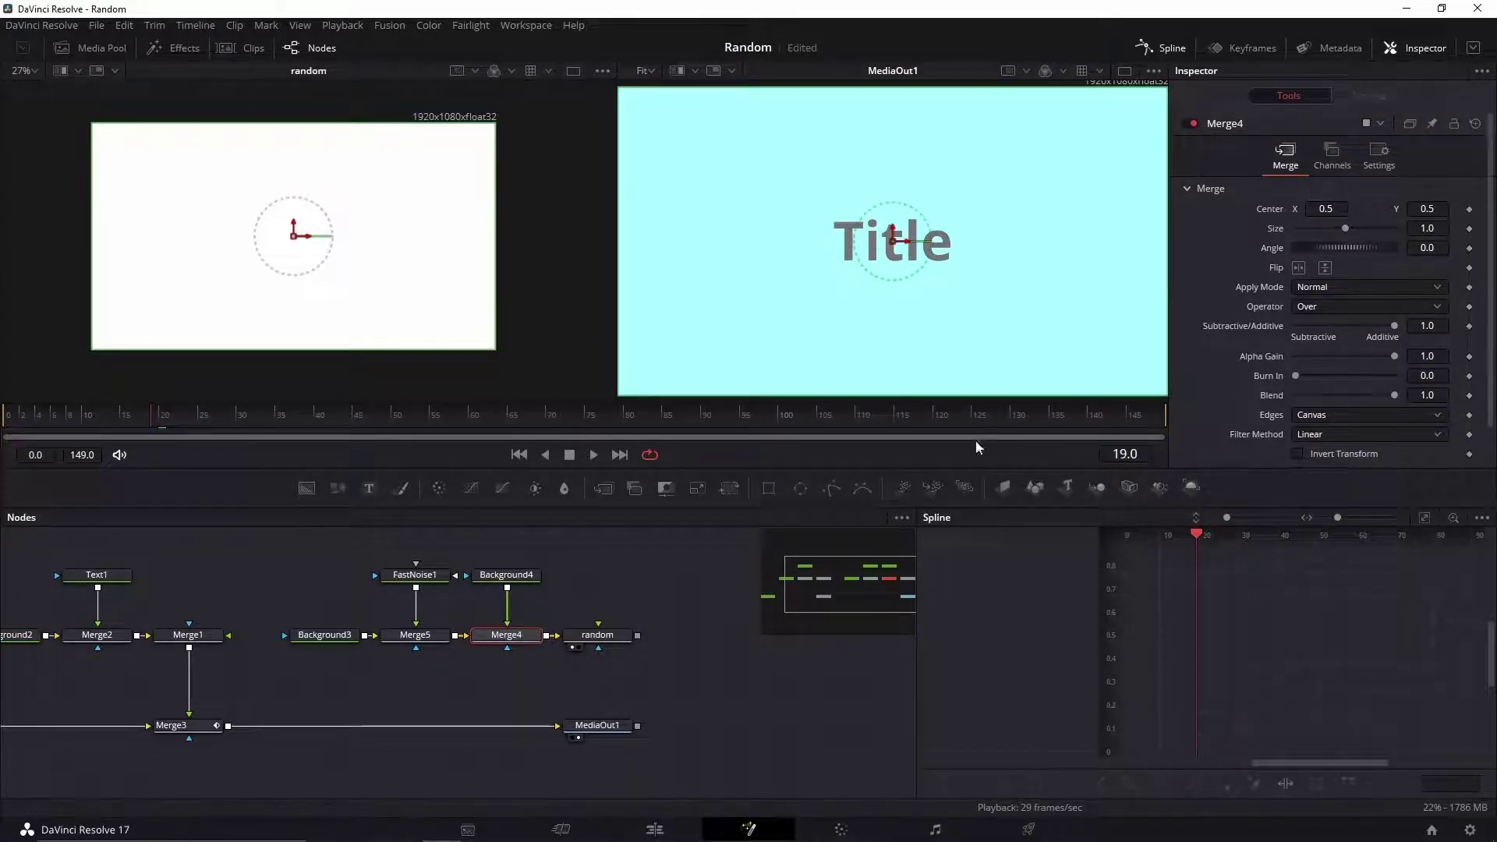
{"action": "left_click", "coordinate": [1469, 397]}
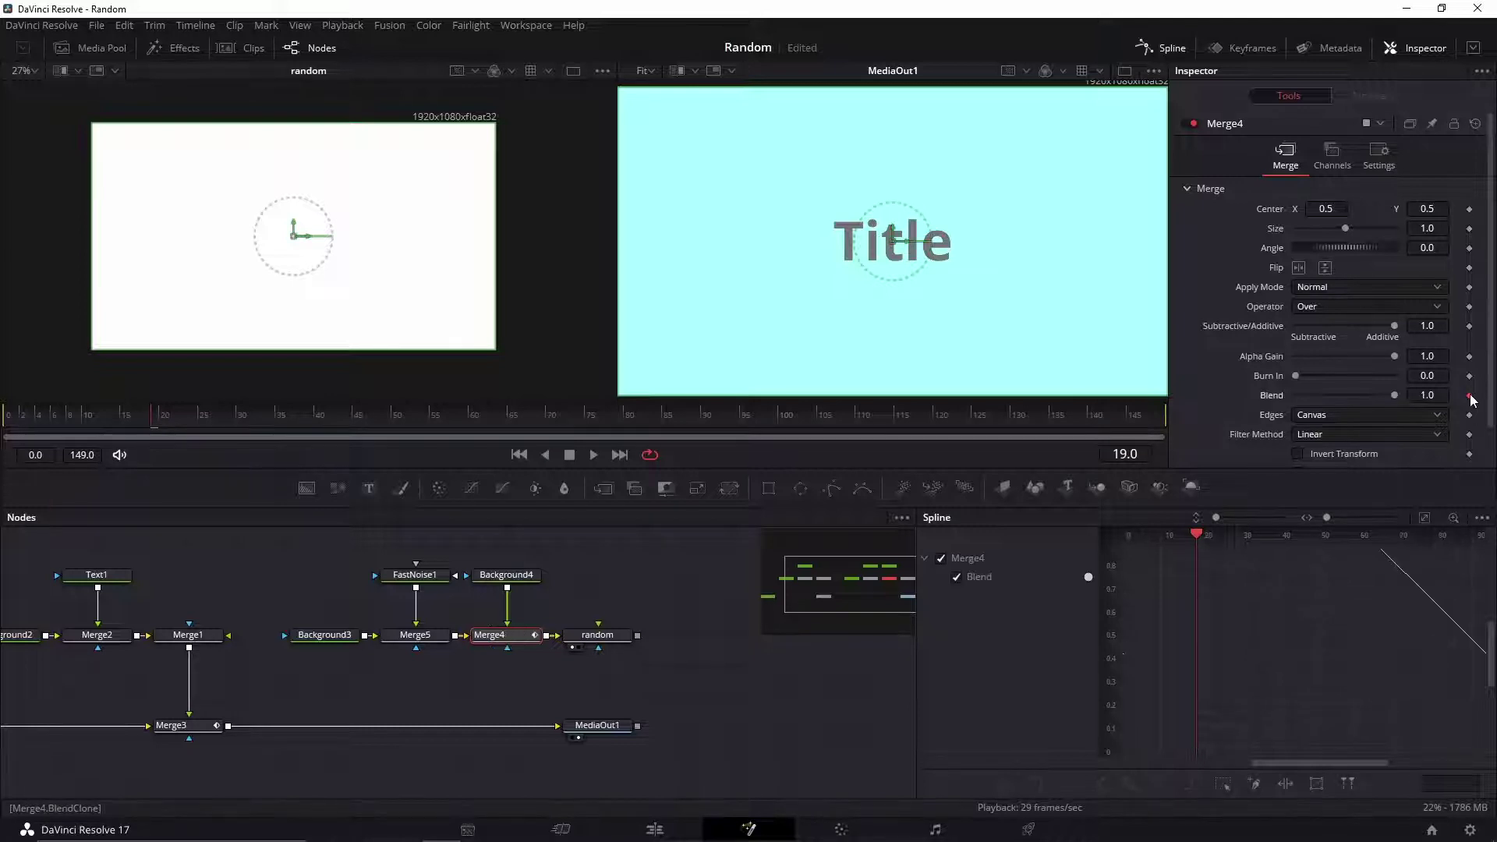
{"action": "key", "text": "Right"}
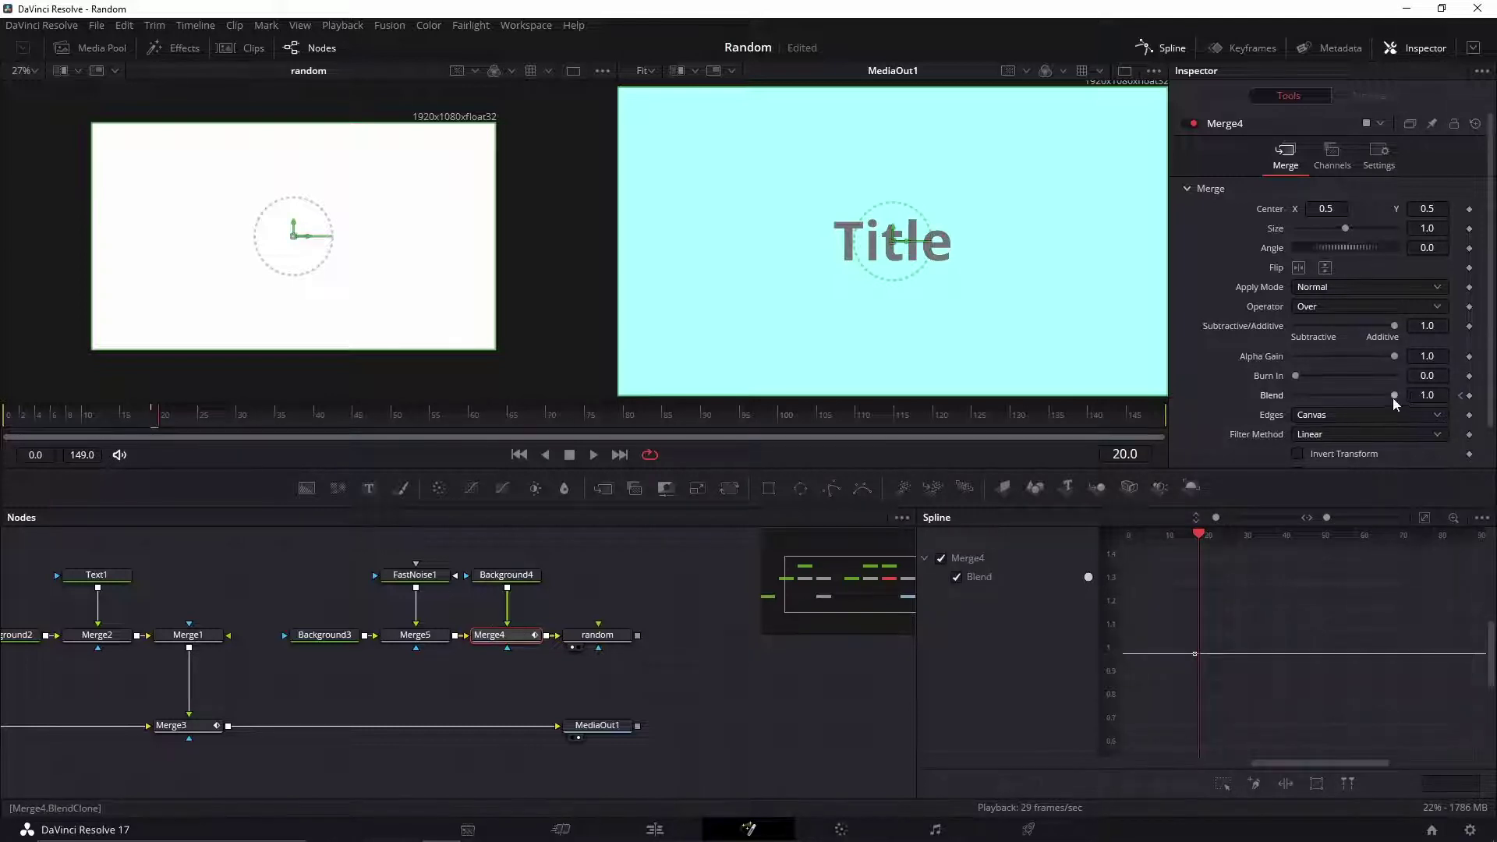
{"action": "left_click_drag", "start_coordinate": [1393, 395], "coordinate": [1238, 398]}
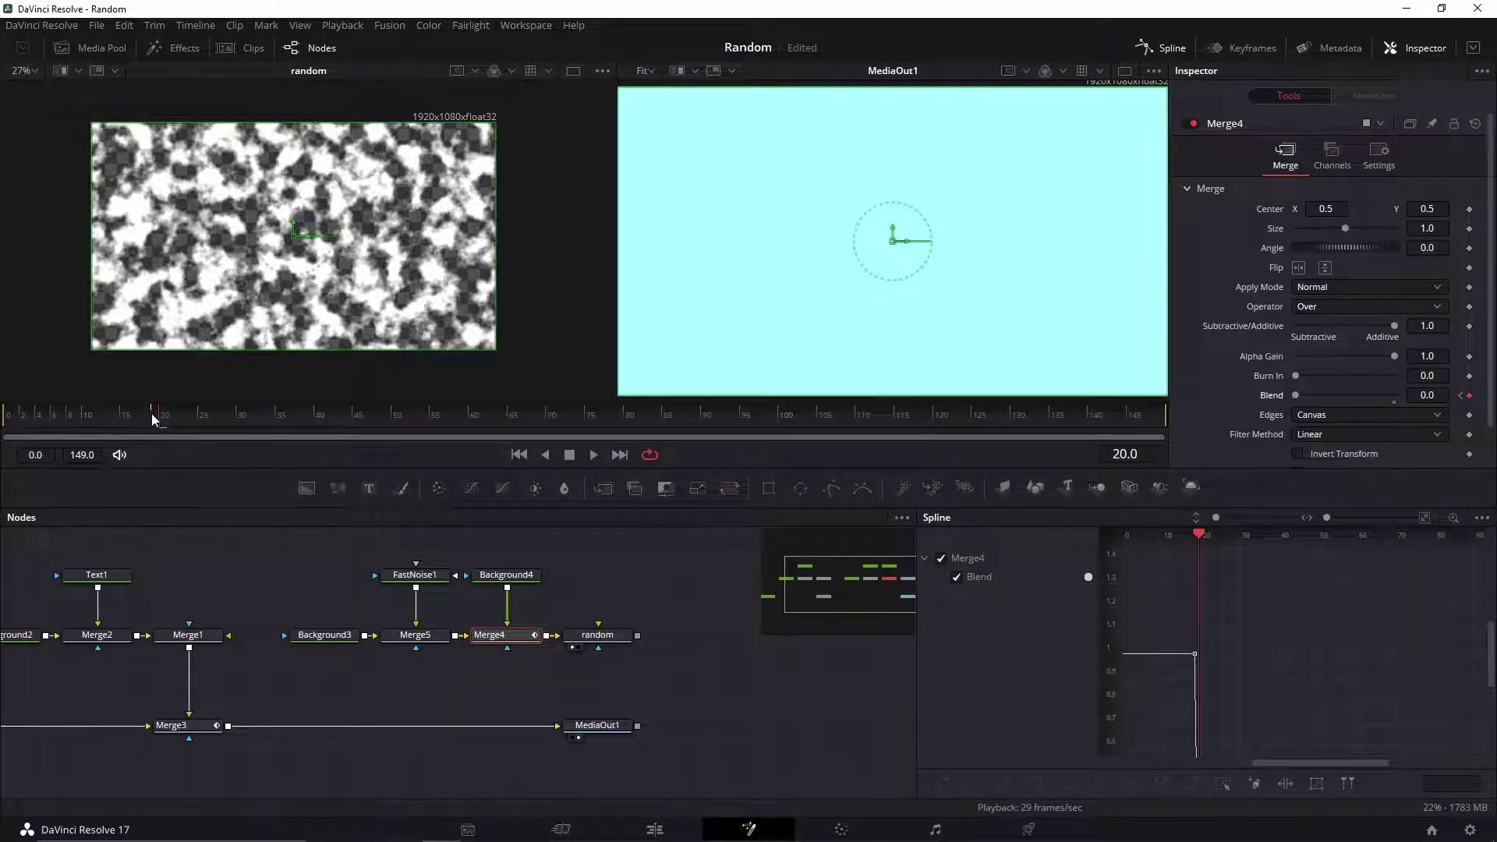
Play the comp from the start and from frame 20 to check the blend change.
{"action": "key", "text": "Home"}
{"action": "key", "text": "space"}
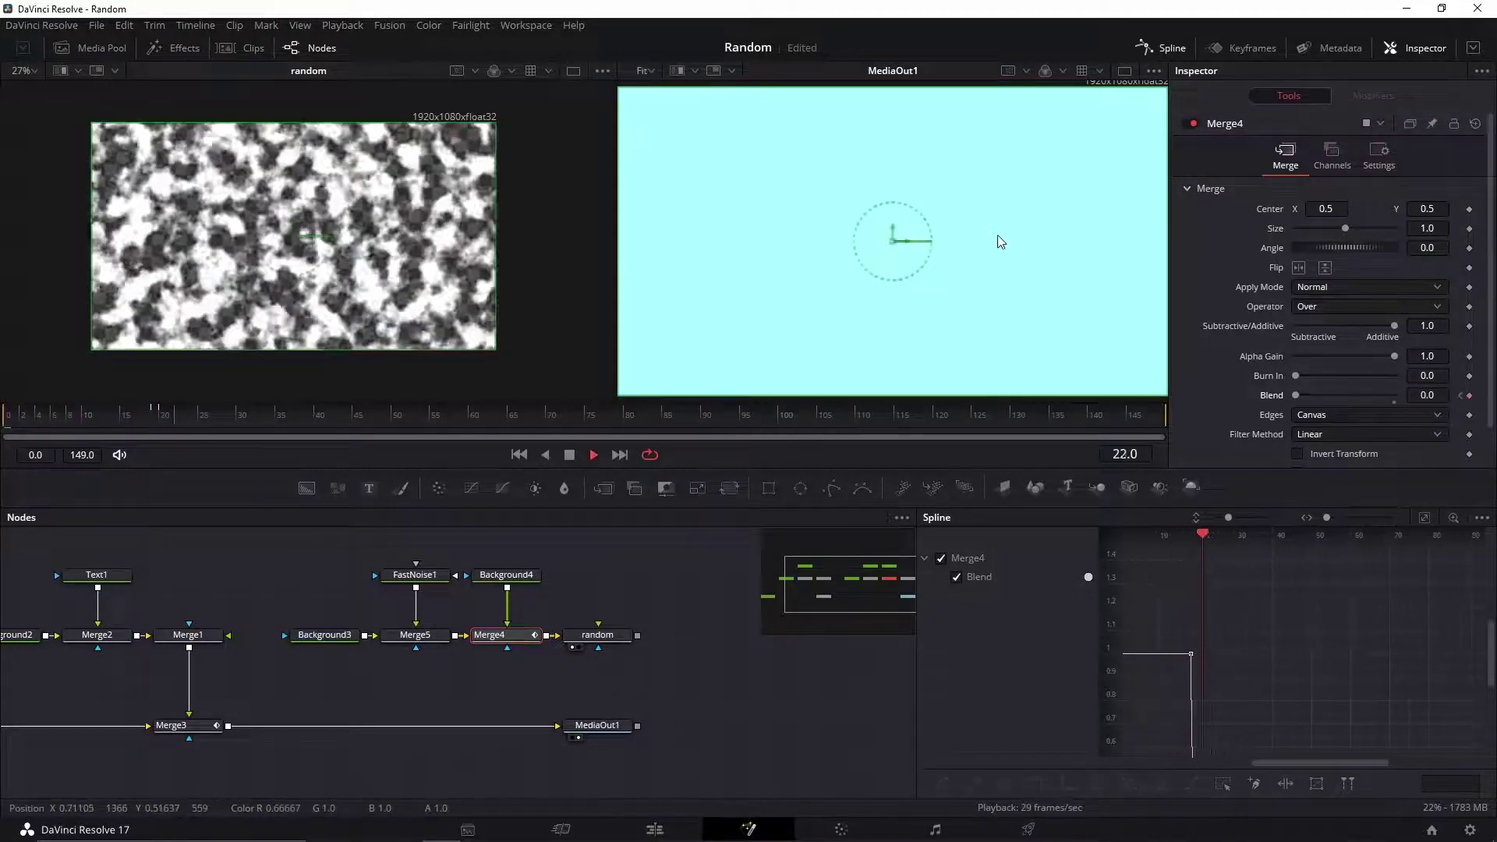
{"action": "key", "text": "space"}
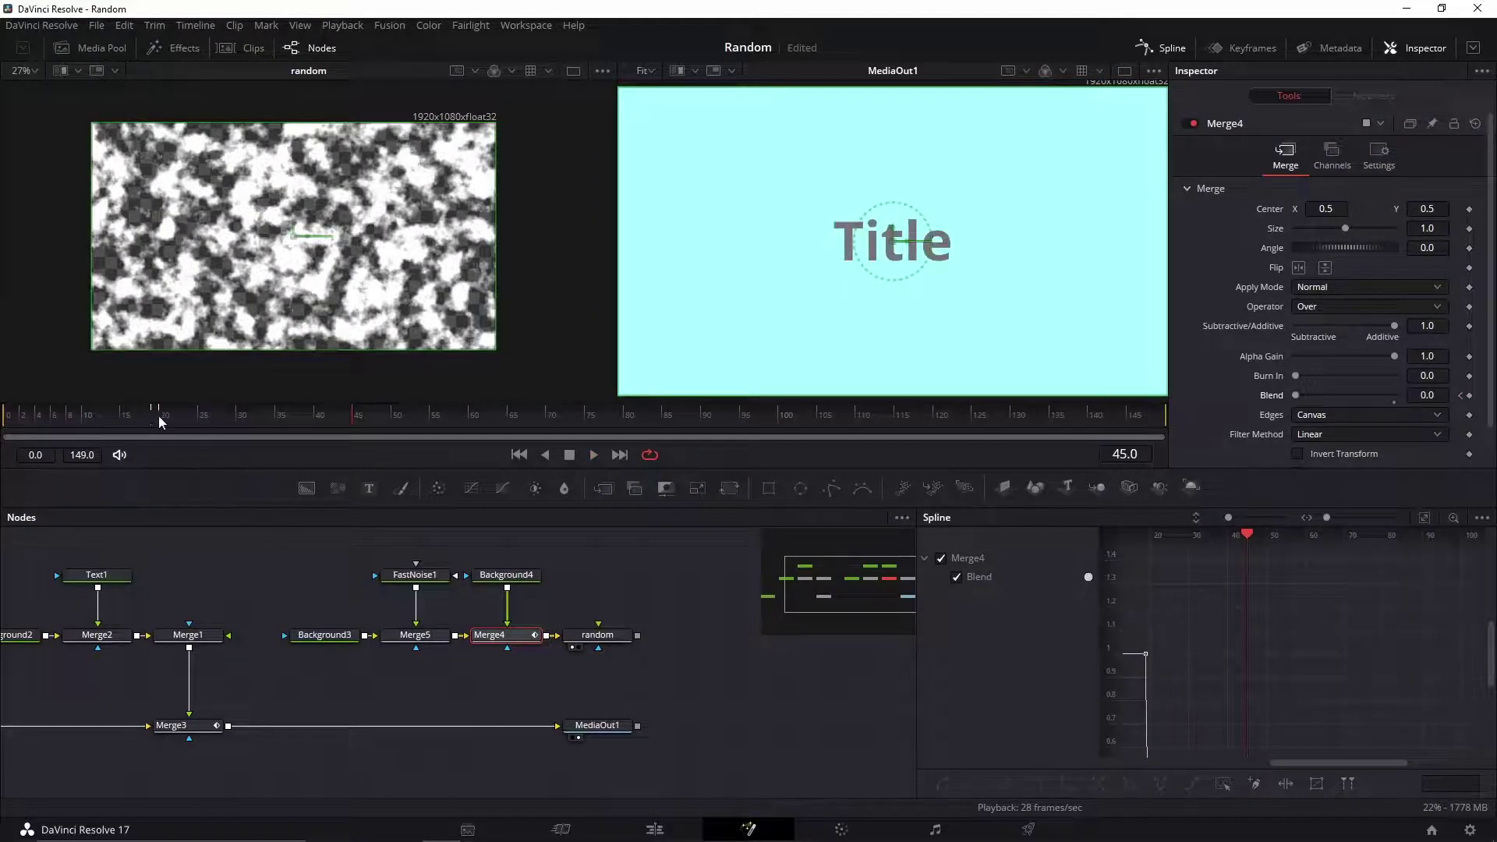
{"action": "left_click", "coordinate": [157, 414]}
{"action": "key", "text": "space"}
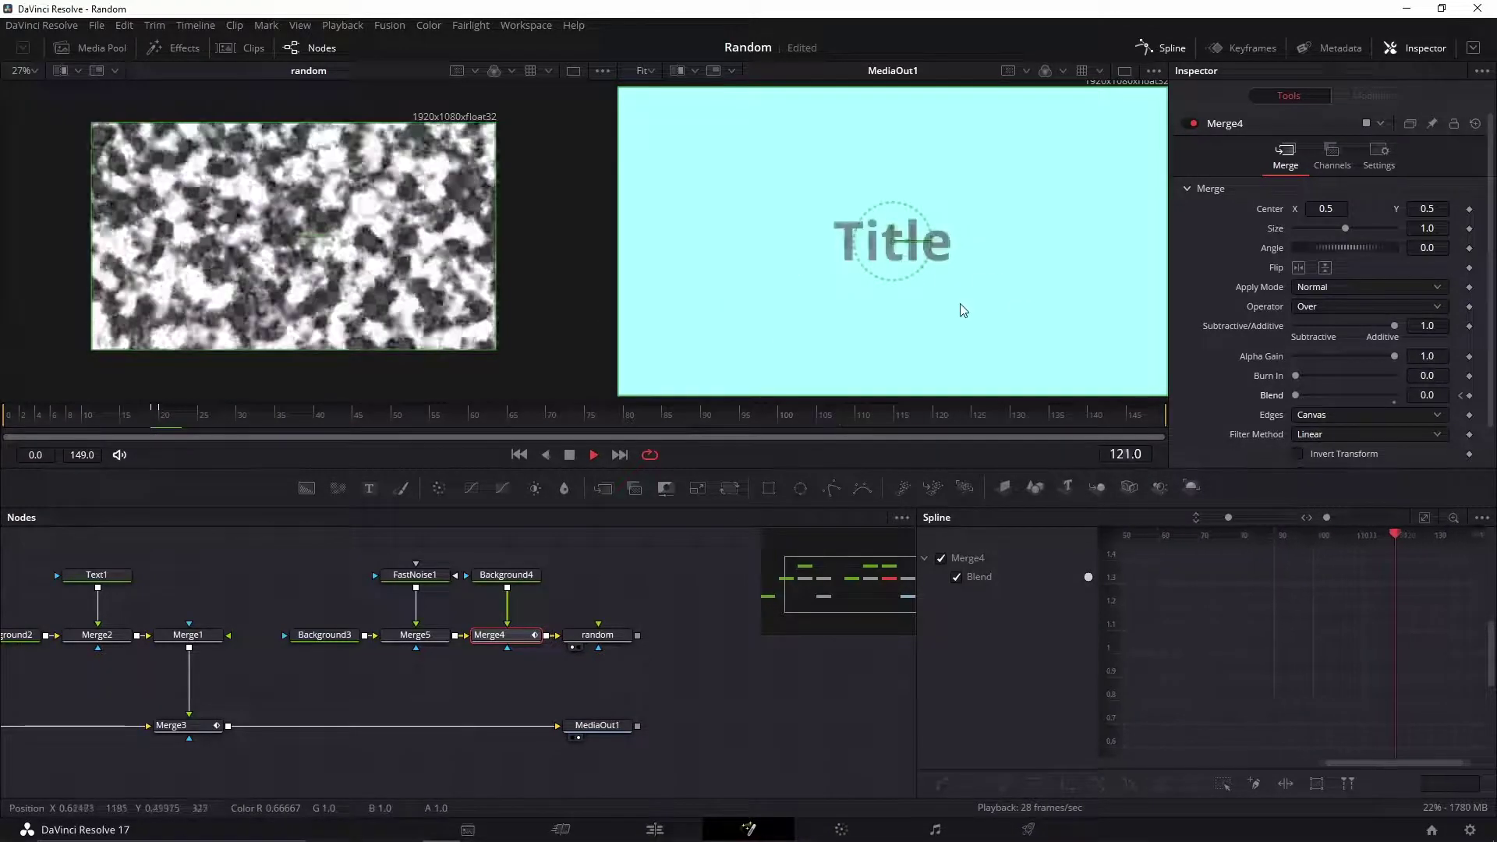
{"action": "key", "text": "space"}
Raise Merge4's Blend back to 1.0 at frame 130 and preview the flicker range.
{"action": "left_click", "coordinate": [1012, 415]}
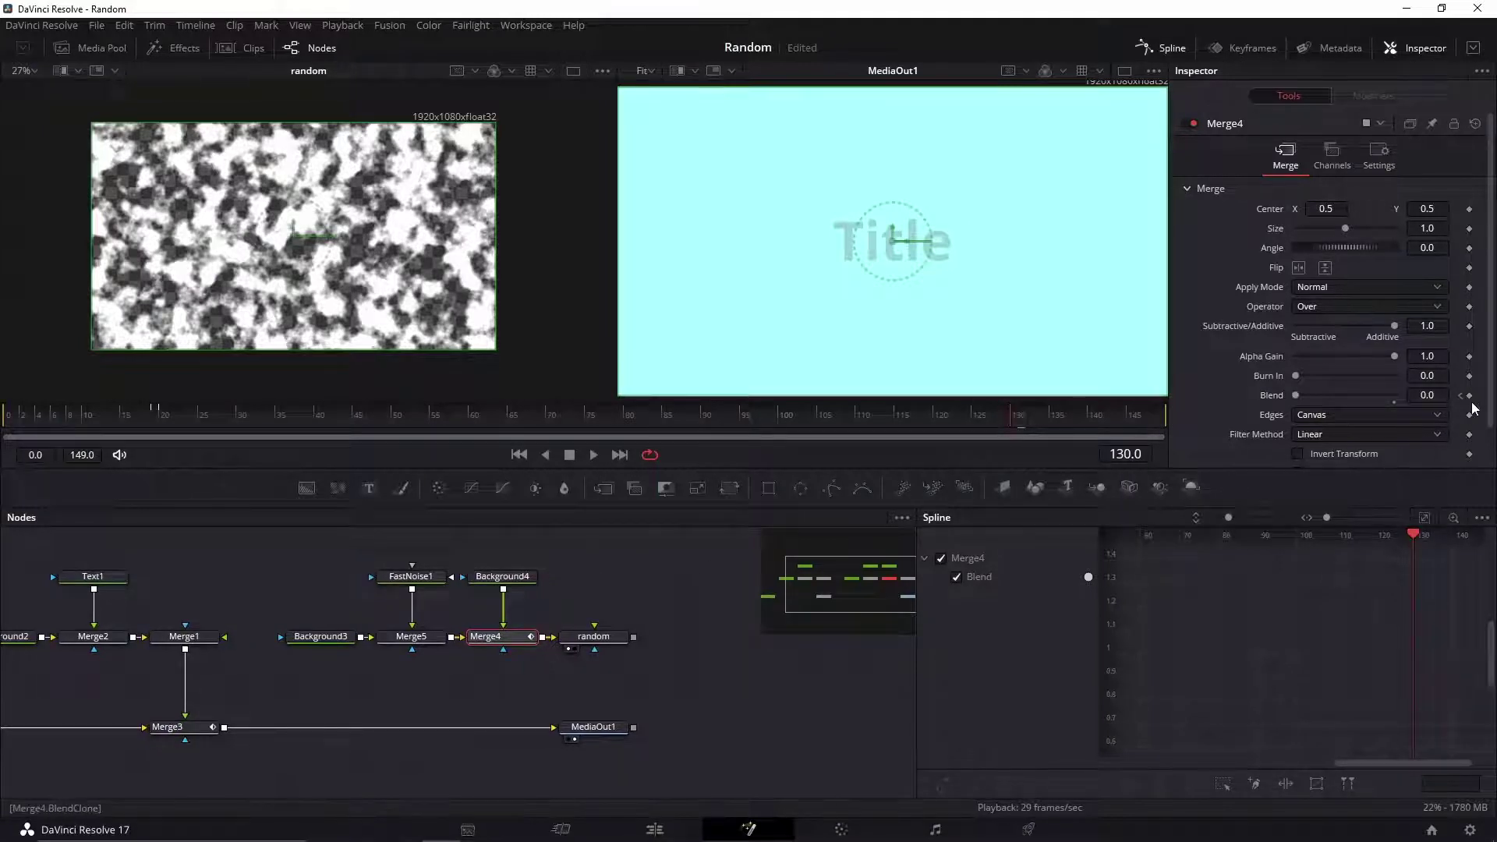
{"action": "key", "text": "Left"}
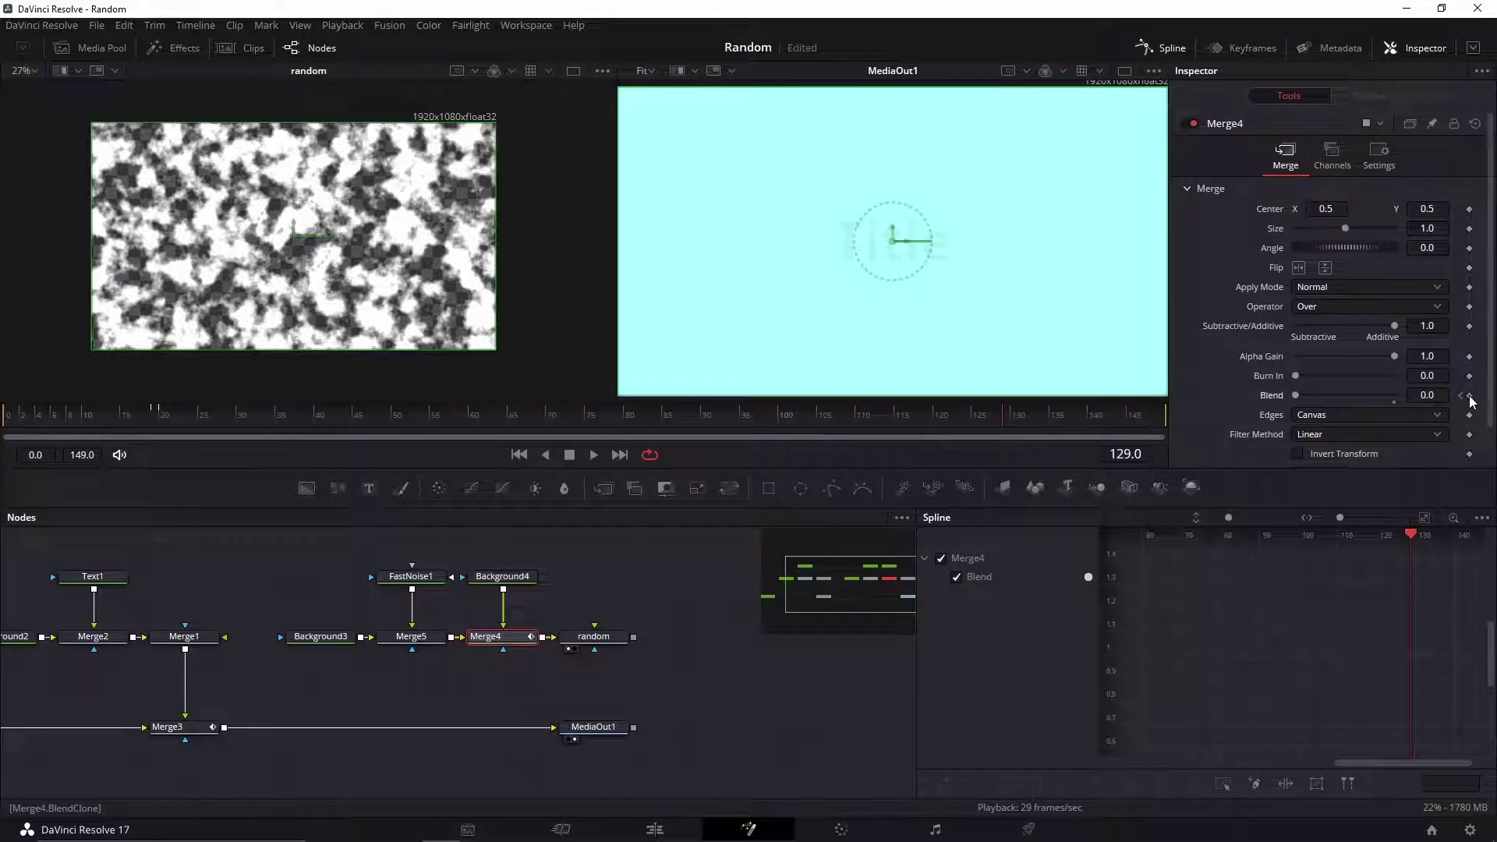
{"action": "key", "text": "Right"}
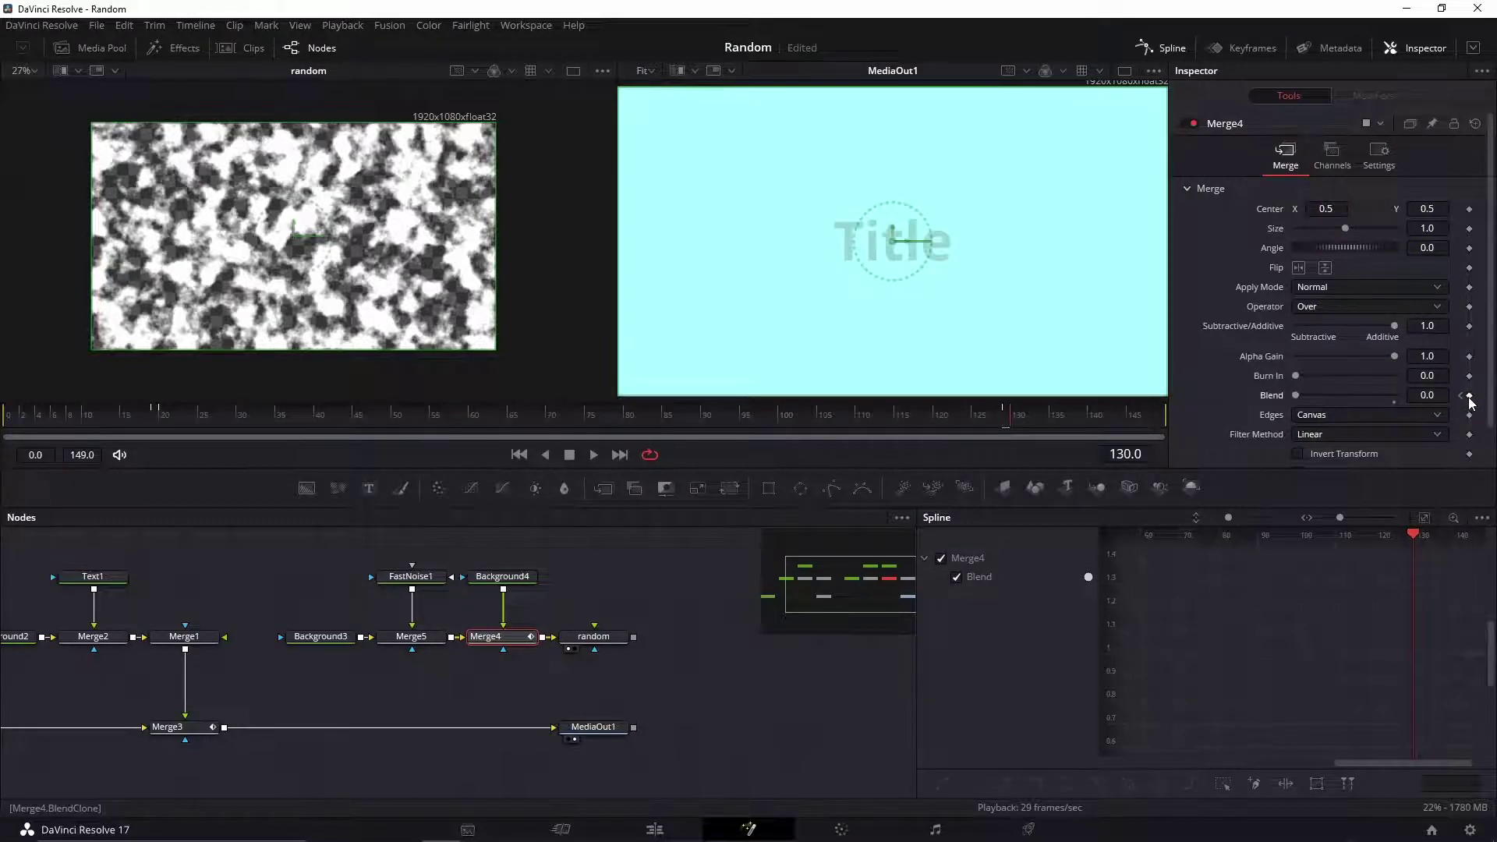
{"action": "left_click_drag", "start_coordinate": [1294, 396], "coordinate": [1425, 402]}
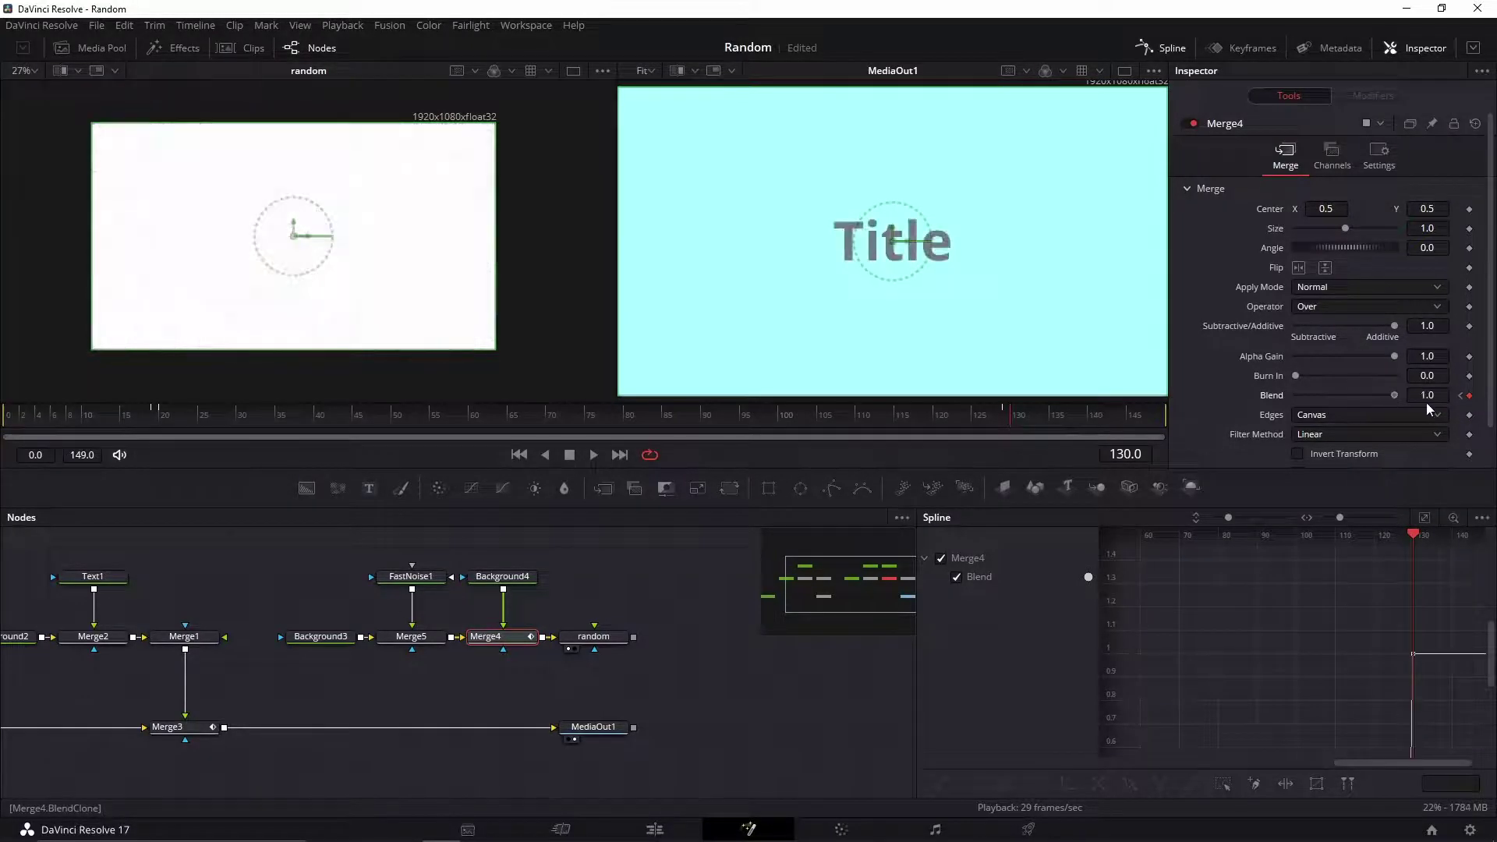
{"action": "left_click_drag", "start_coordinate": [972, 414], "coordinate": [922, 415]}
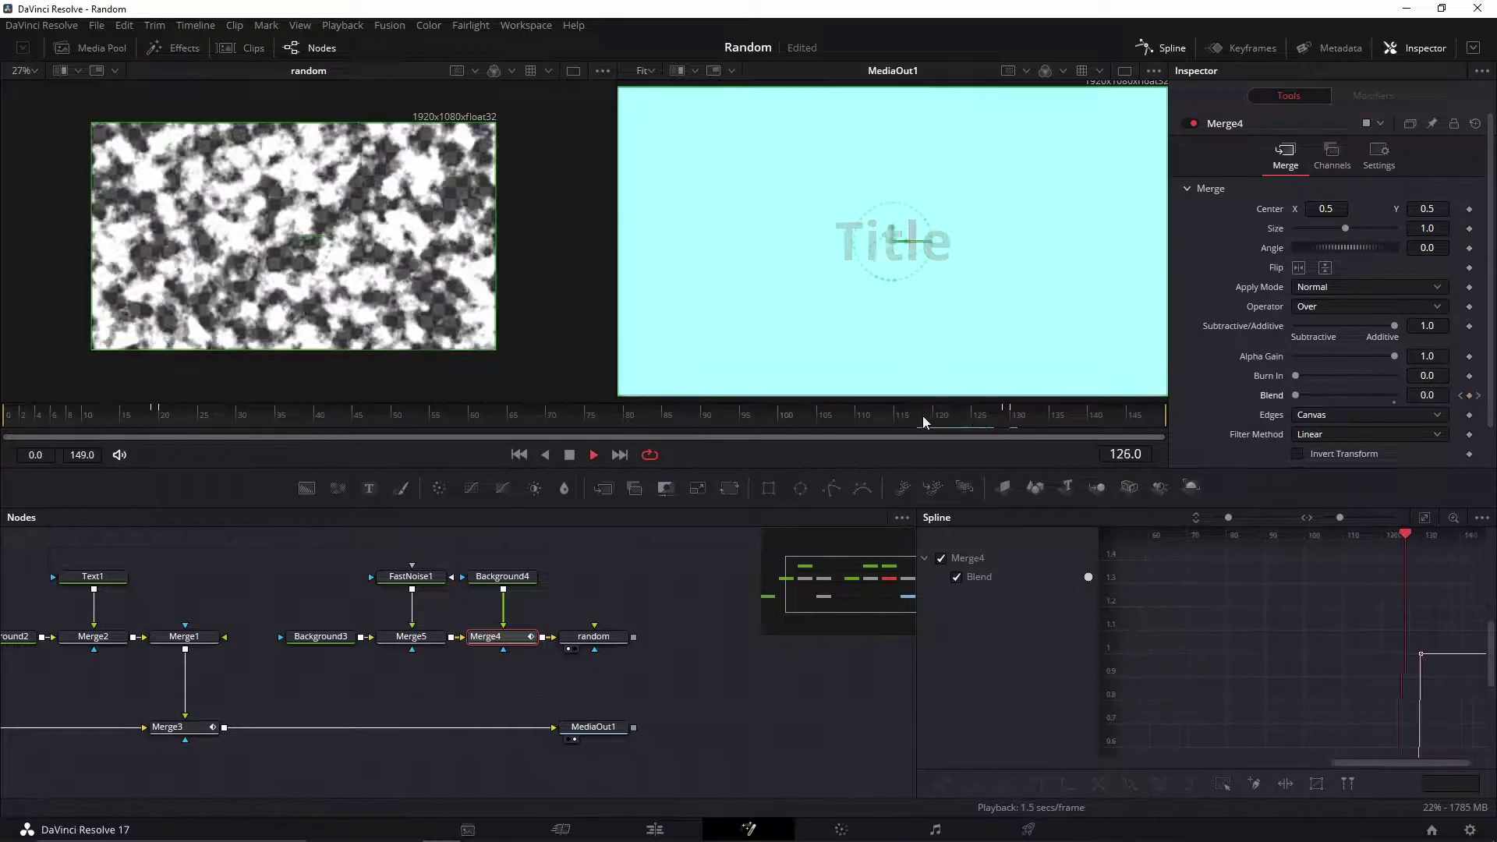
{"action": "key", "text": "space"}
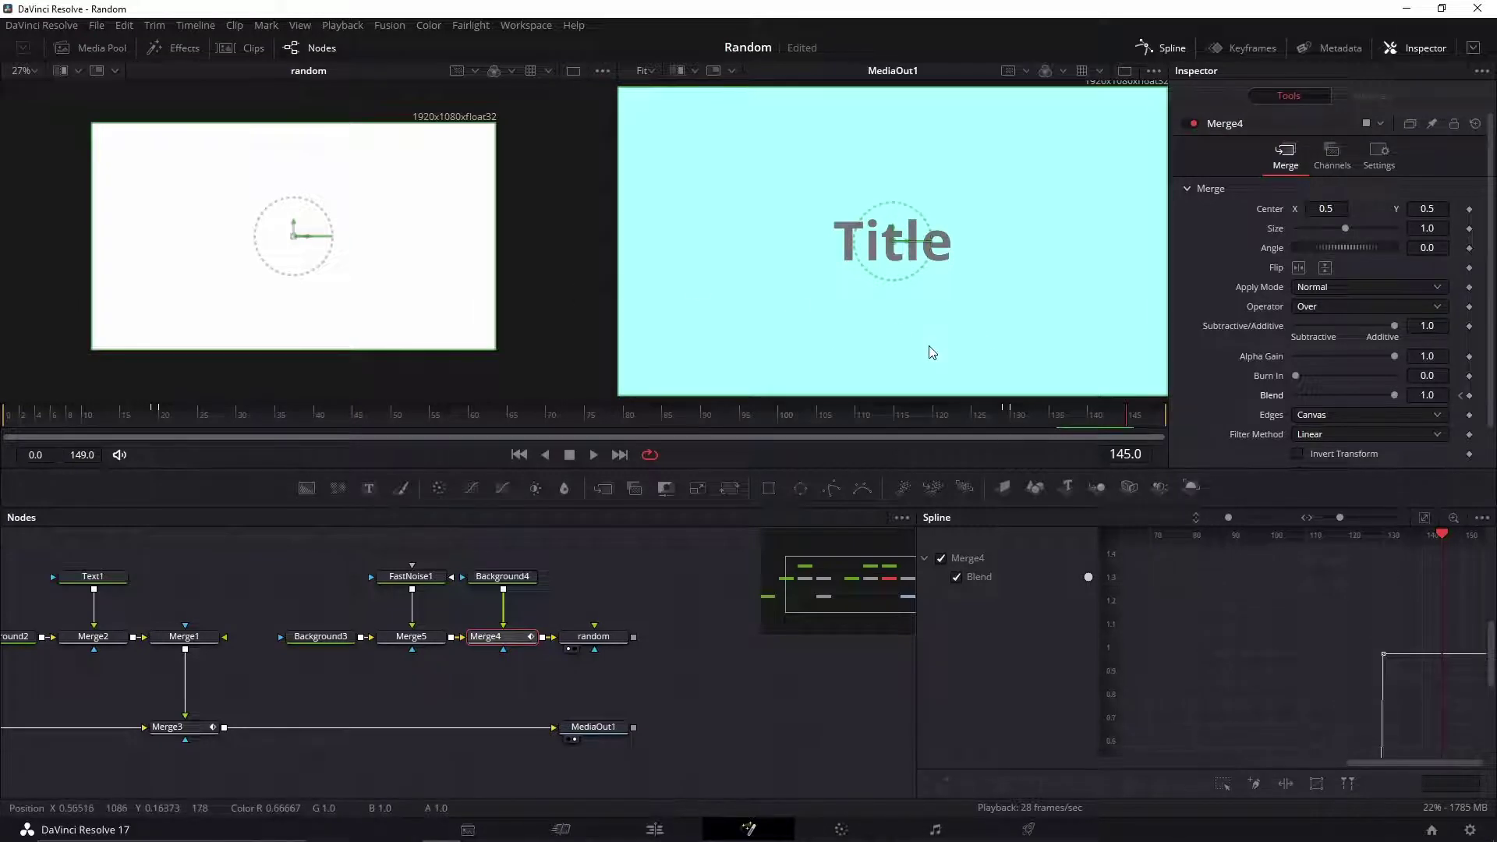
Add a white colour keyframe to Background4 at frame 129.
{"action": "left_click", "coordinate": [1007, 414]}
{"action": "left_click", "coordinate": [1011, 416]}
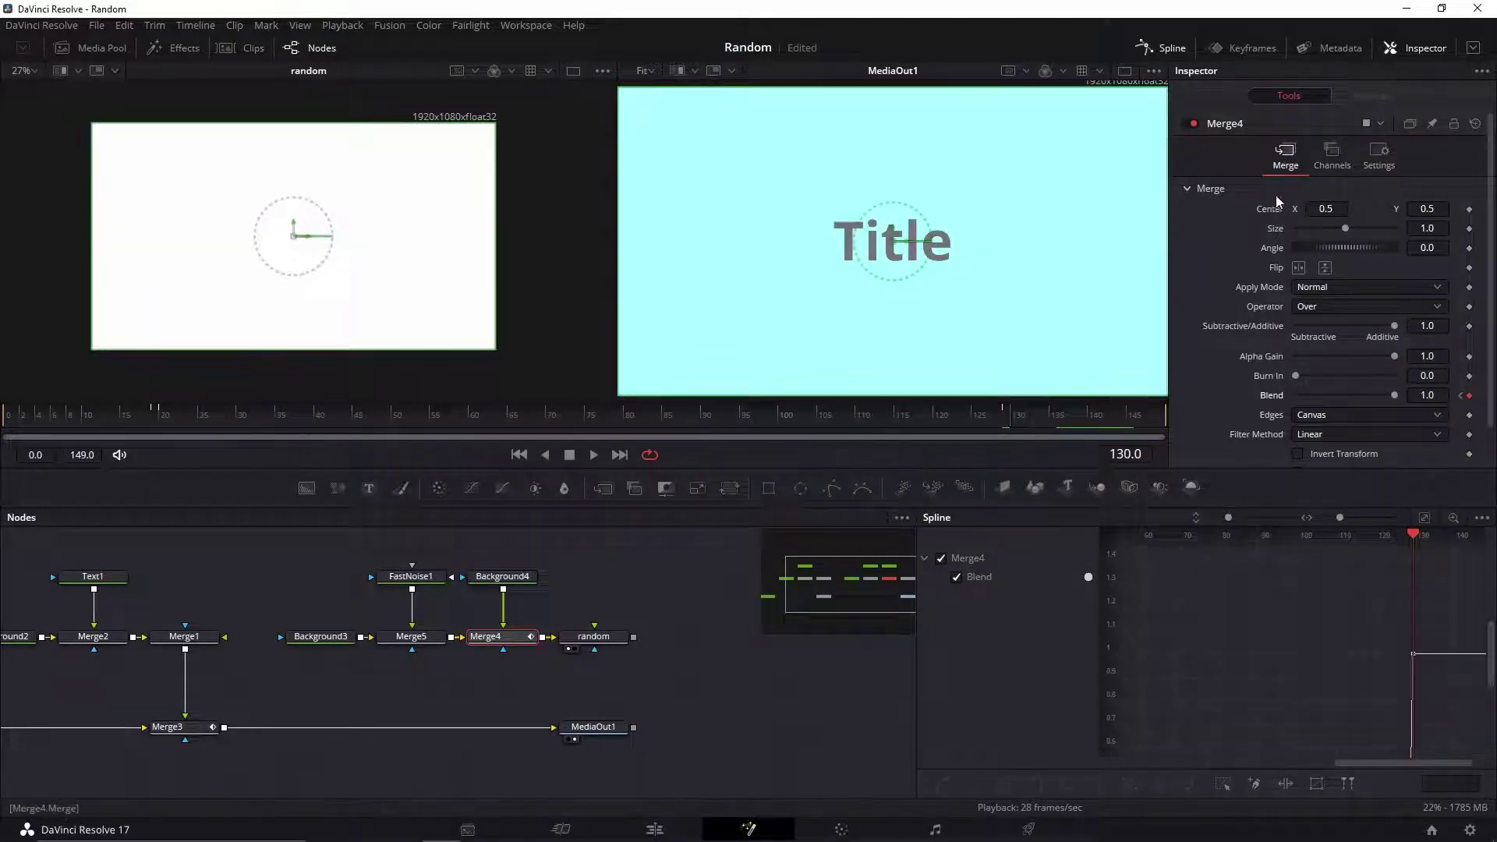
{"action": "left_click", "coordinate": [517, 582]}
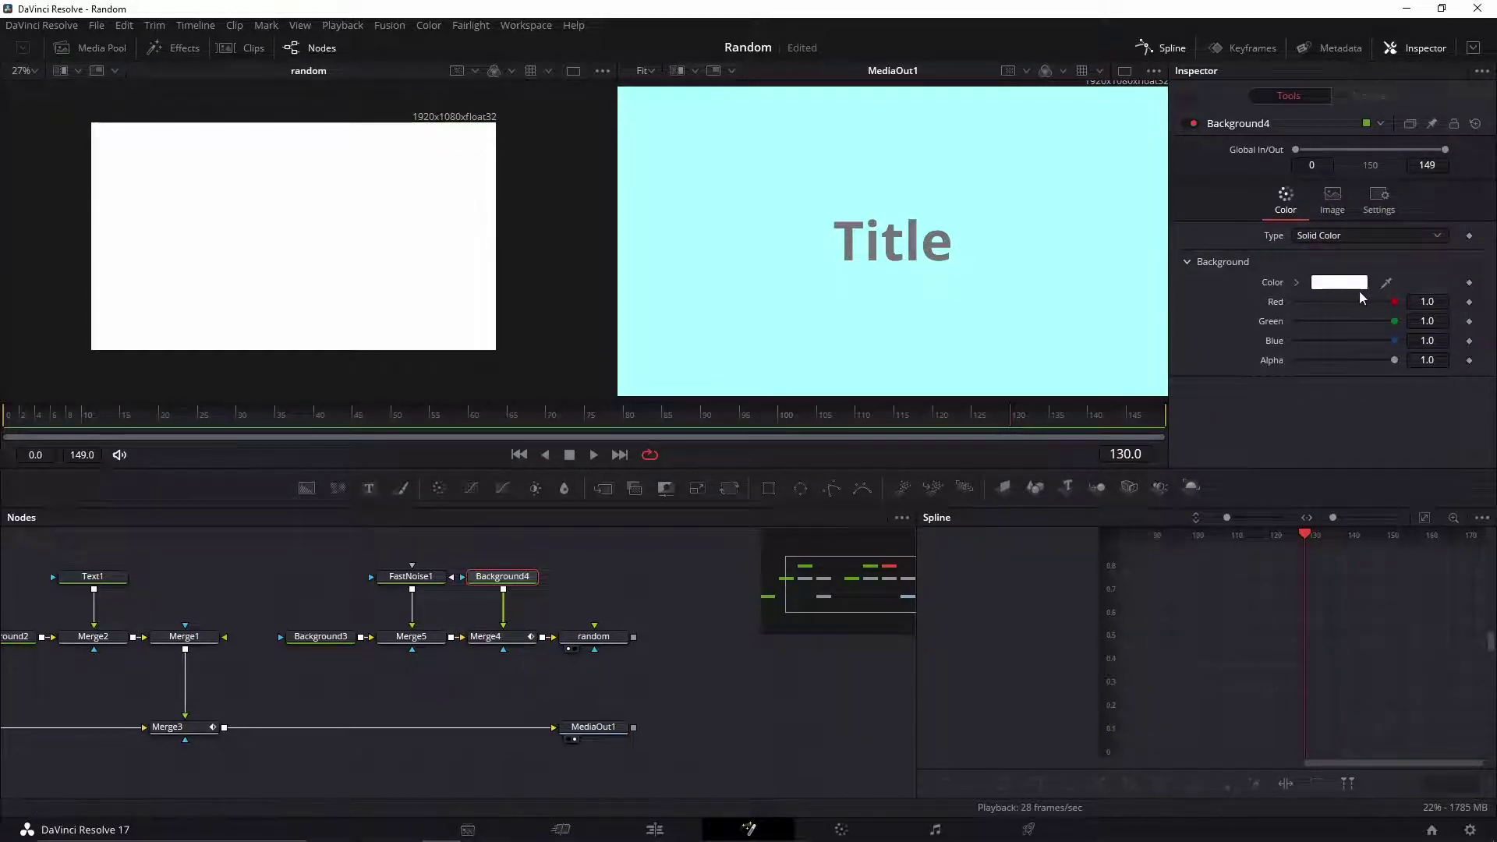
{"action": "key", "text": "Left"}
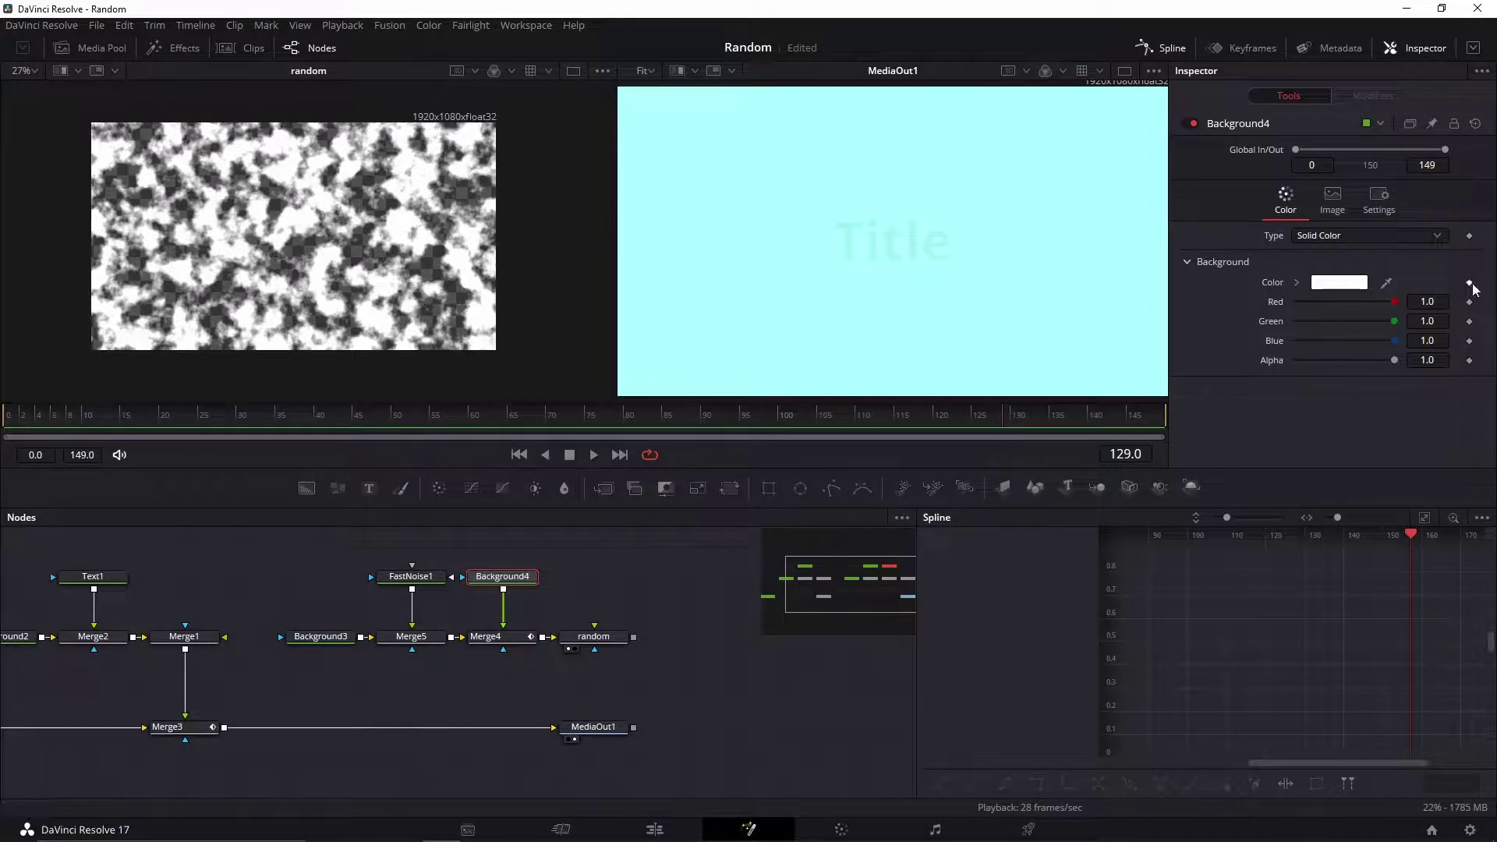
{"action": "left_click", "coordinate": [1470, 283]}
{"action": "key", "text": "Right"}
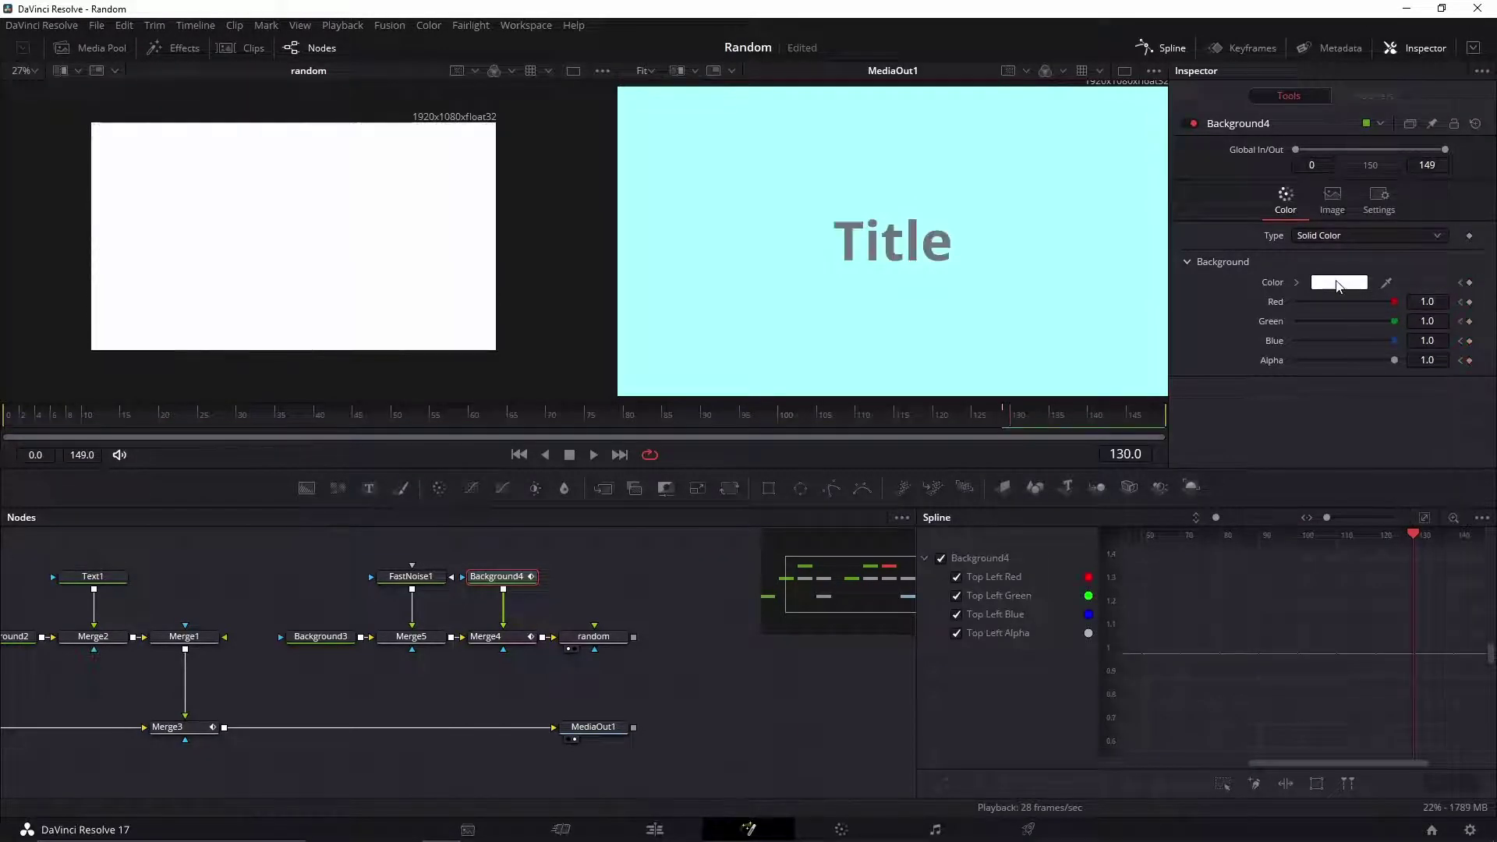
Change Background4 to black at frame 130 and check the result in playback.
{"action": "left_click", "coordinate": [1337, 284]}
{"action": "left_click", "coordinate": [569, 313]}
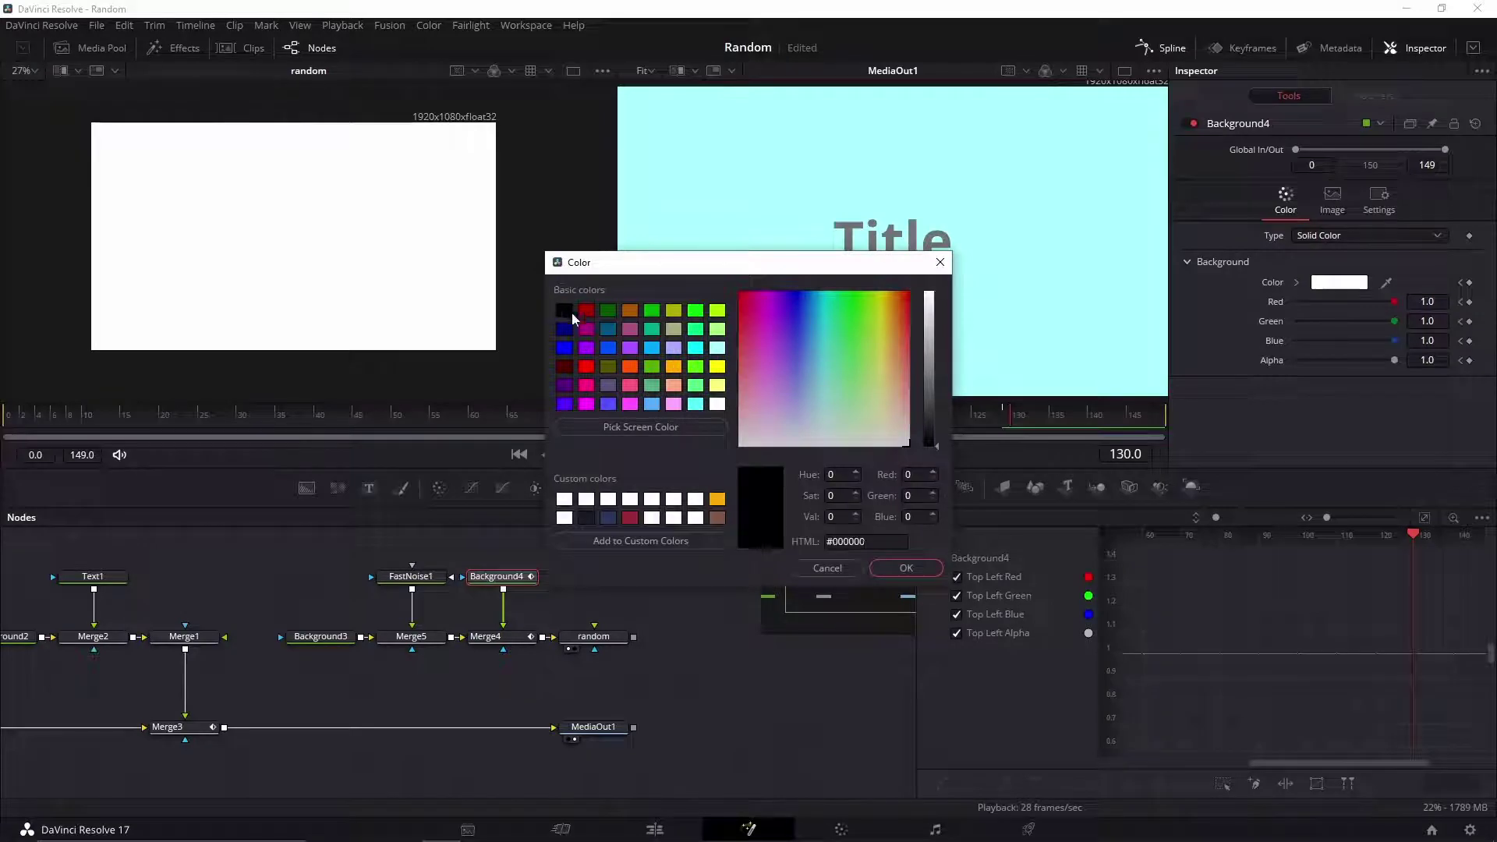
{"action": "left_click", "coordinate": [906, 569]}
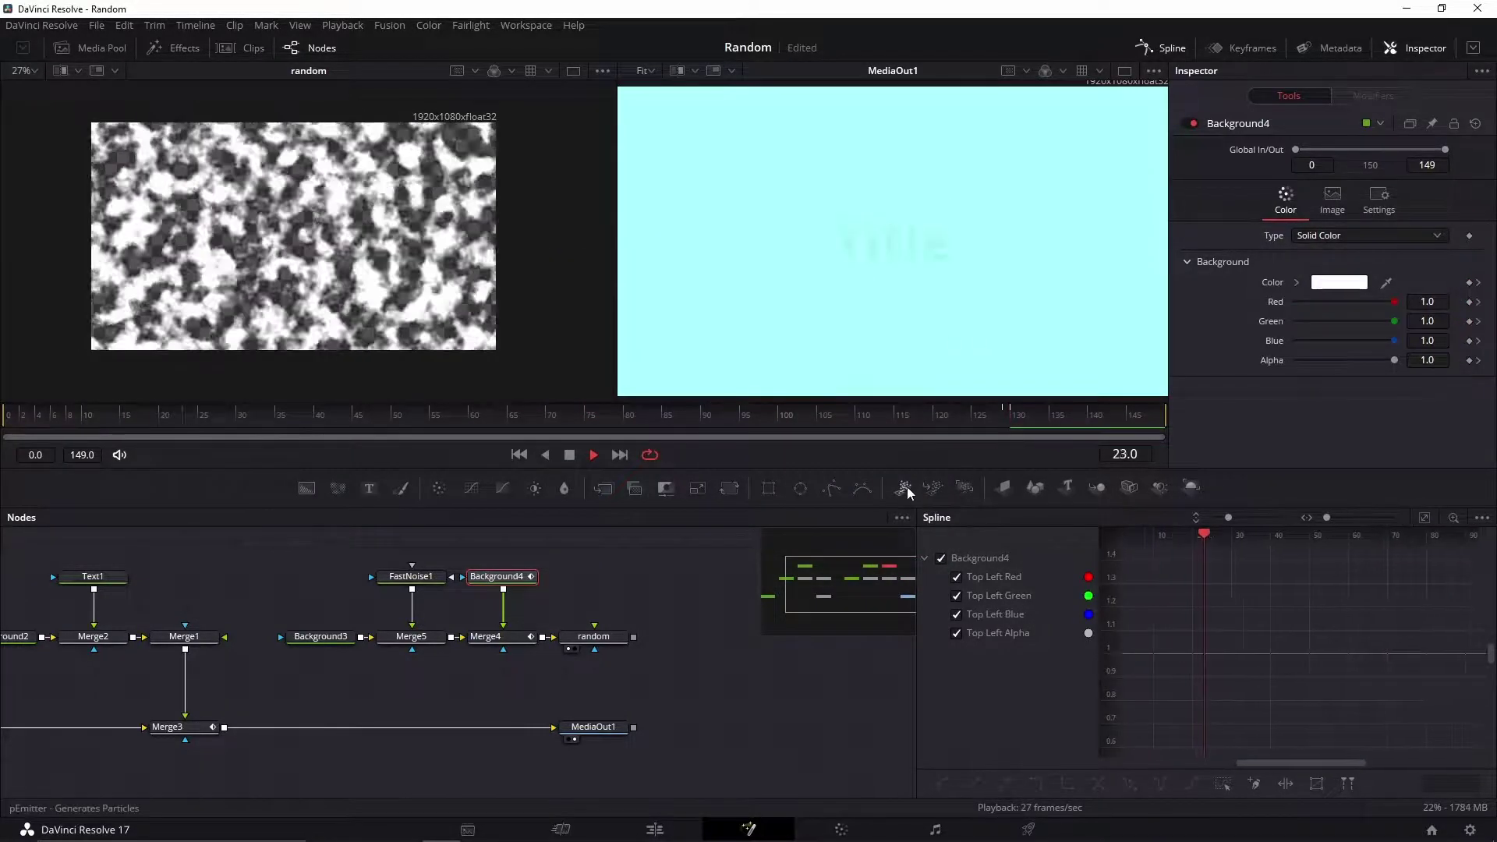
{"action": "left_click_drag", "start_coordinate": [676, 626], "coordinate": [574, 629]}
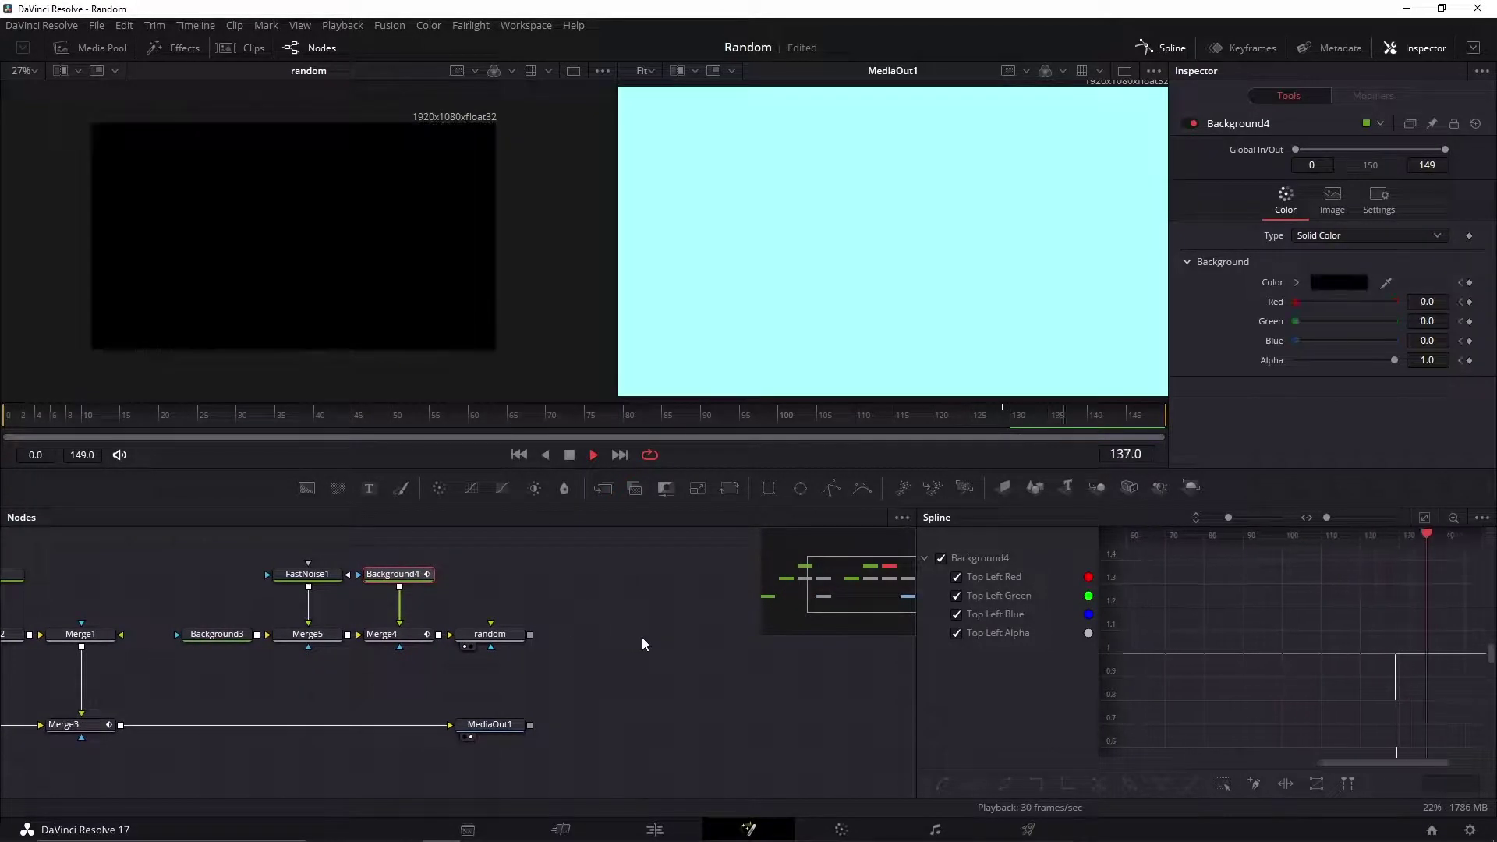
{"action": "key", "text": "space"}
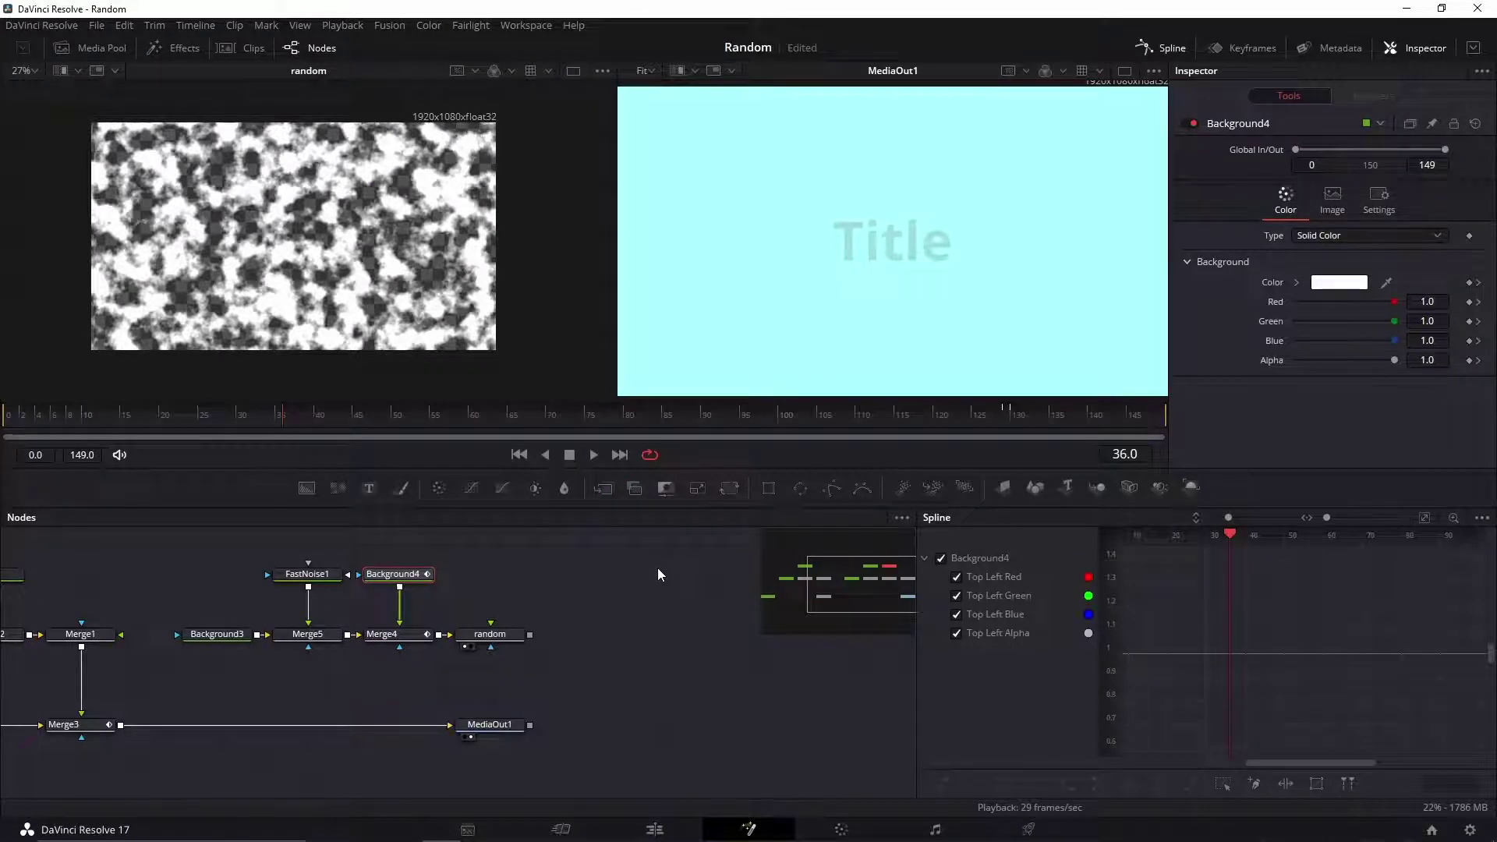
{"action": "left_click_drag", "start_coordinate": [398, 670], "coordinate": [538, 673]}
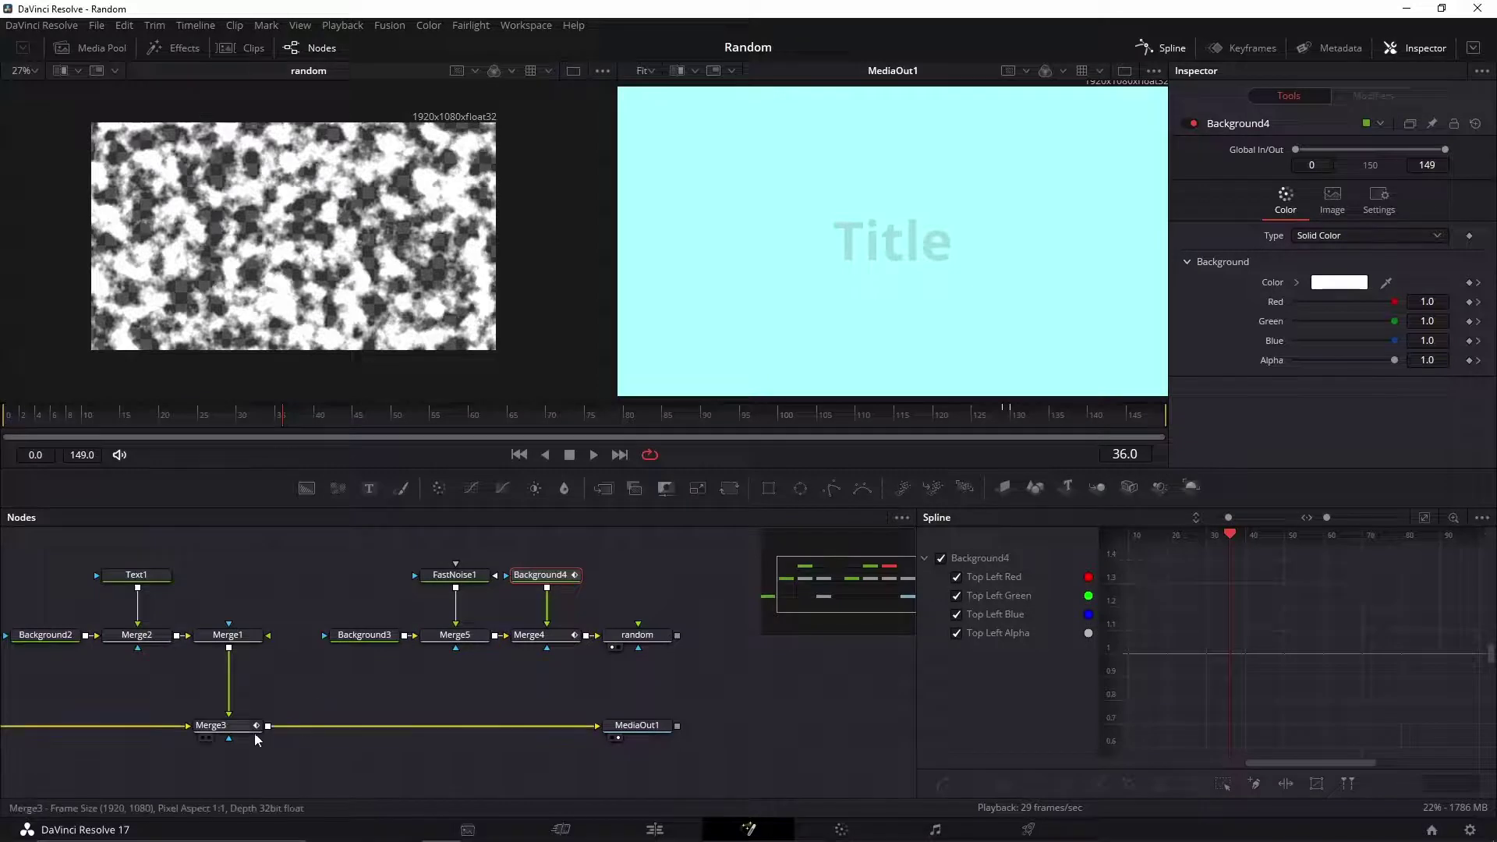
Set Merge3's Probe1 Black Value to 0.5.
{"action": "left_click", "coordinate": [249, 726]}
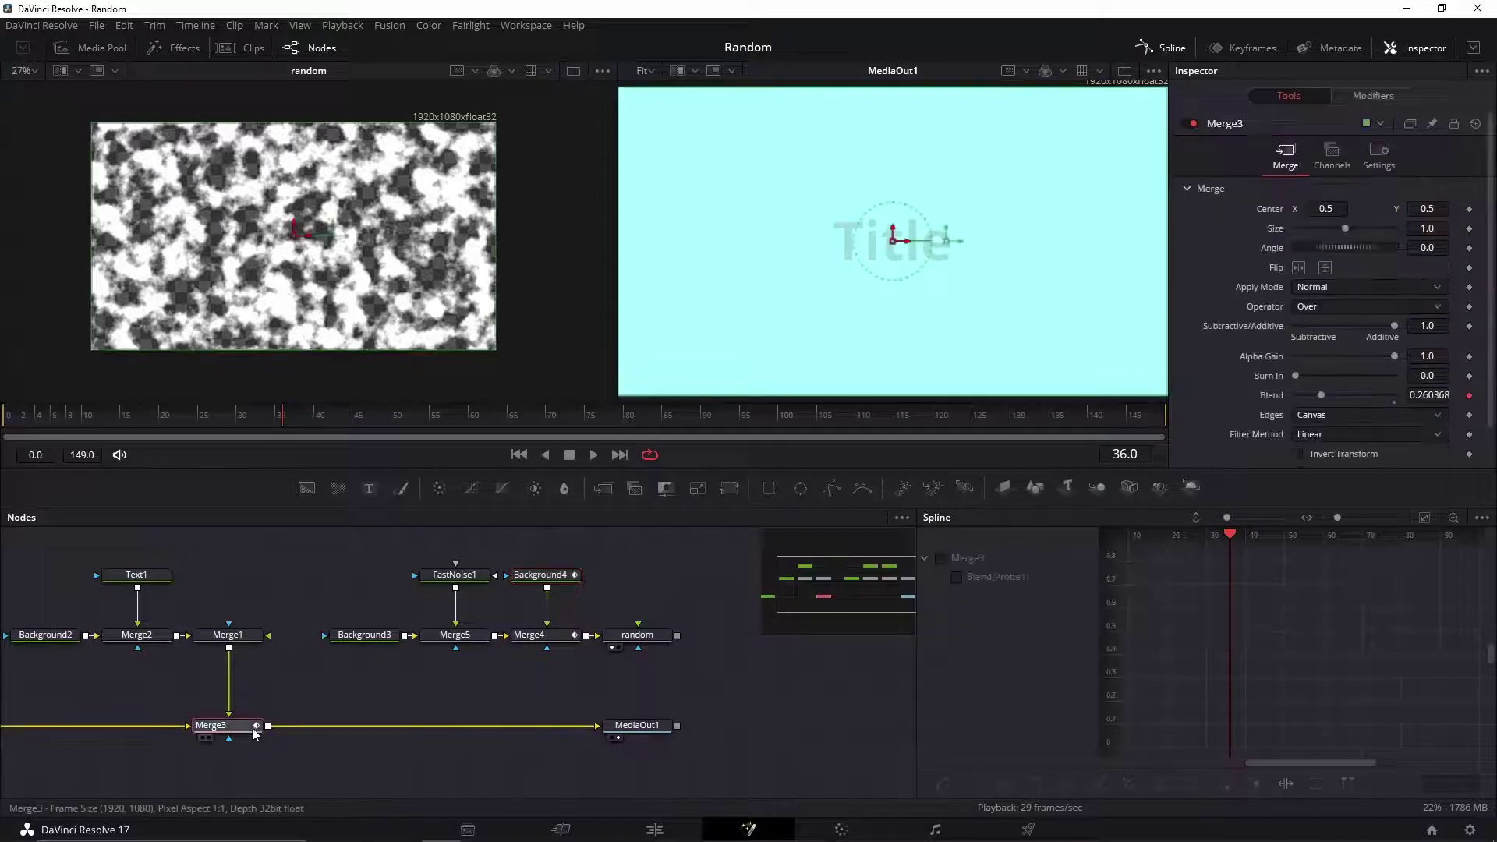
{"action": "left_click", "coordinate": [1385, 100]}
{"action": "left_click", "coordinate": [1332, 159]}
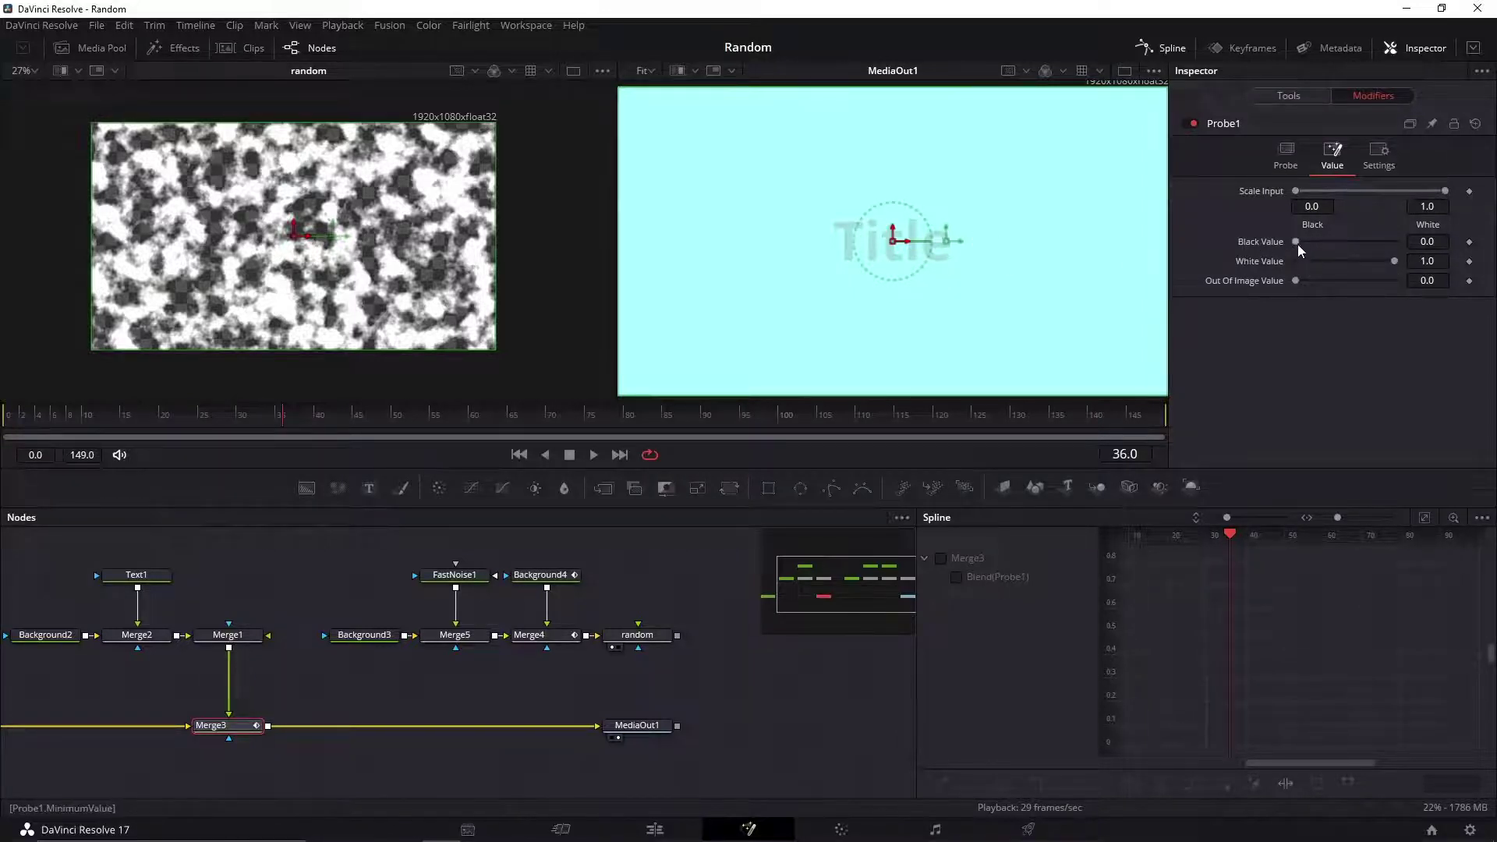
{"action": "left_click", "coordinate": [1427, 241]}
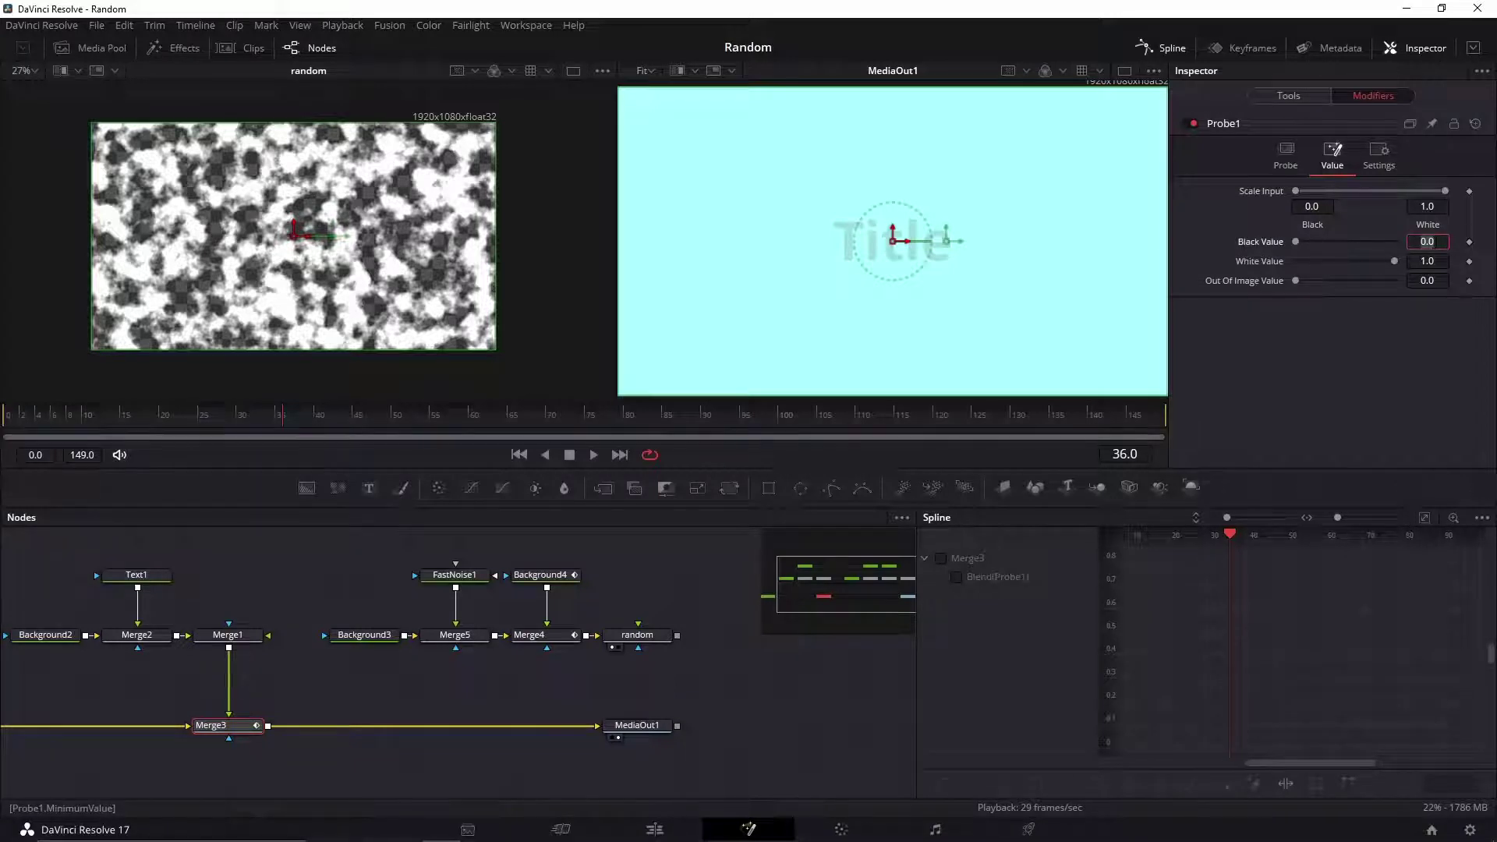
{"action": "type", "text": ".5"}
{"action": "type", "text": "0.5"}
{"action": "key", "text": "Return"}
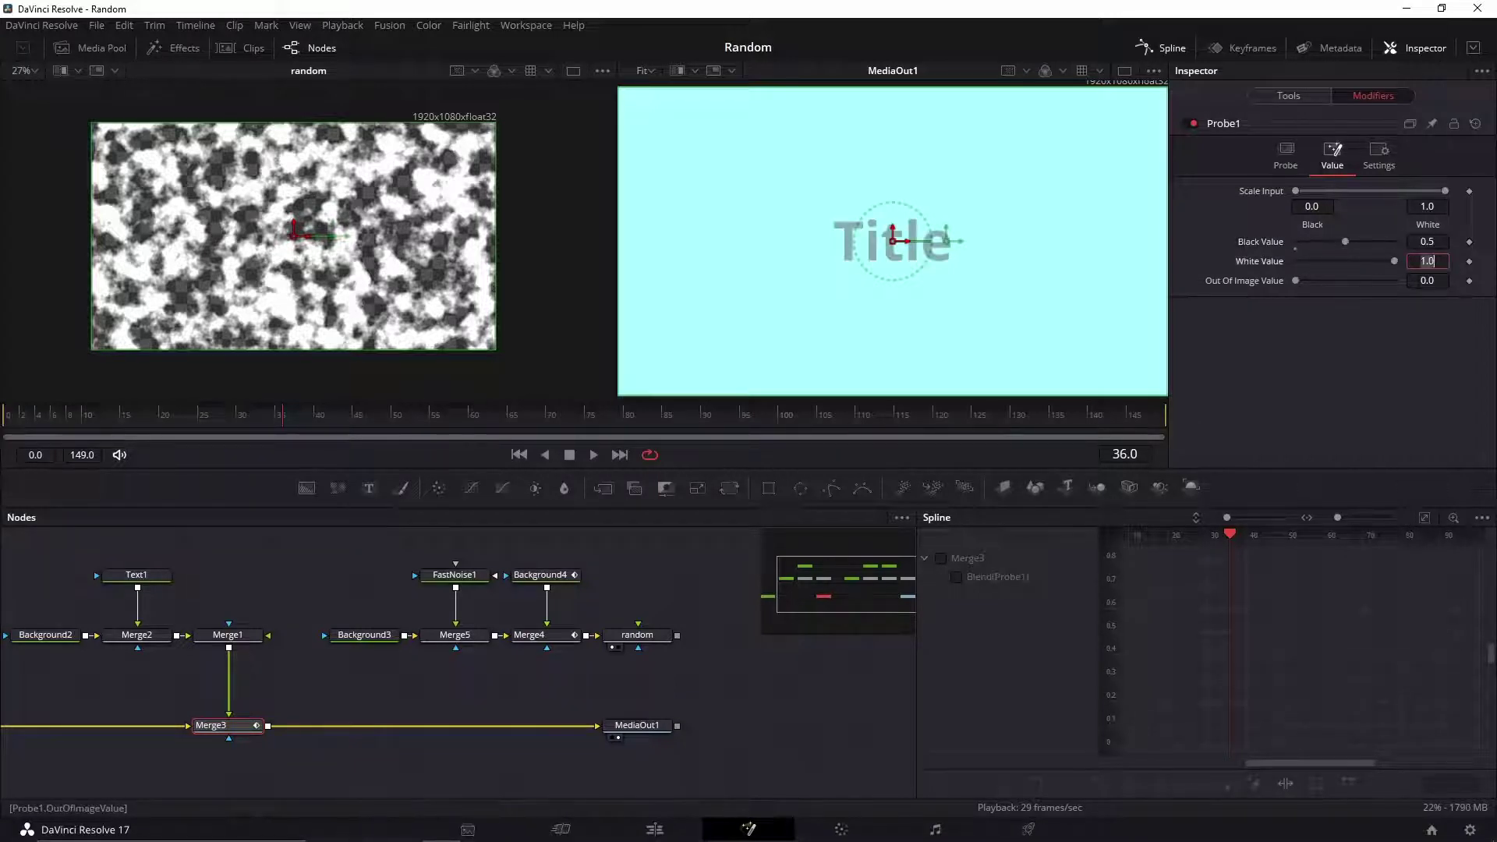
Scrub to frame 51 to preview the half-faded Title.
{"action": "scroll", "coordinate": [282, 253], "scroll_direction": "up", "scroll_amount": 2}
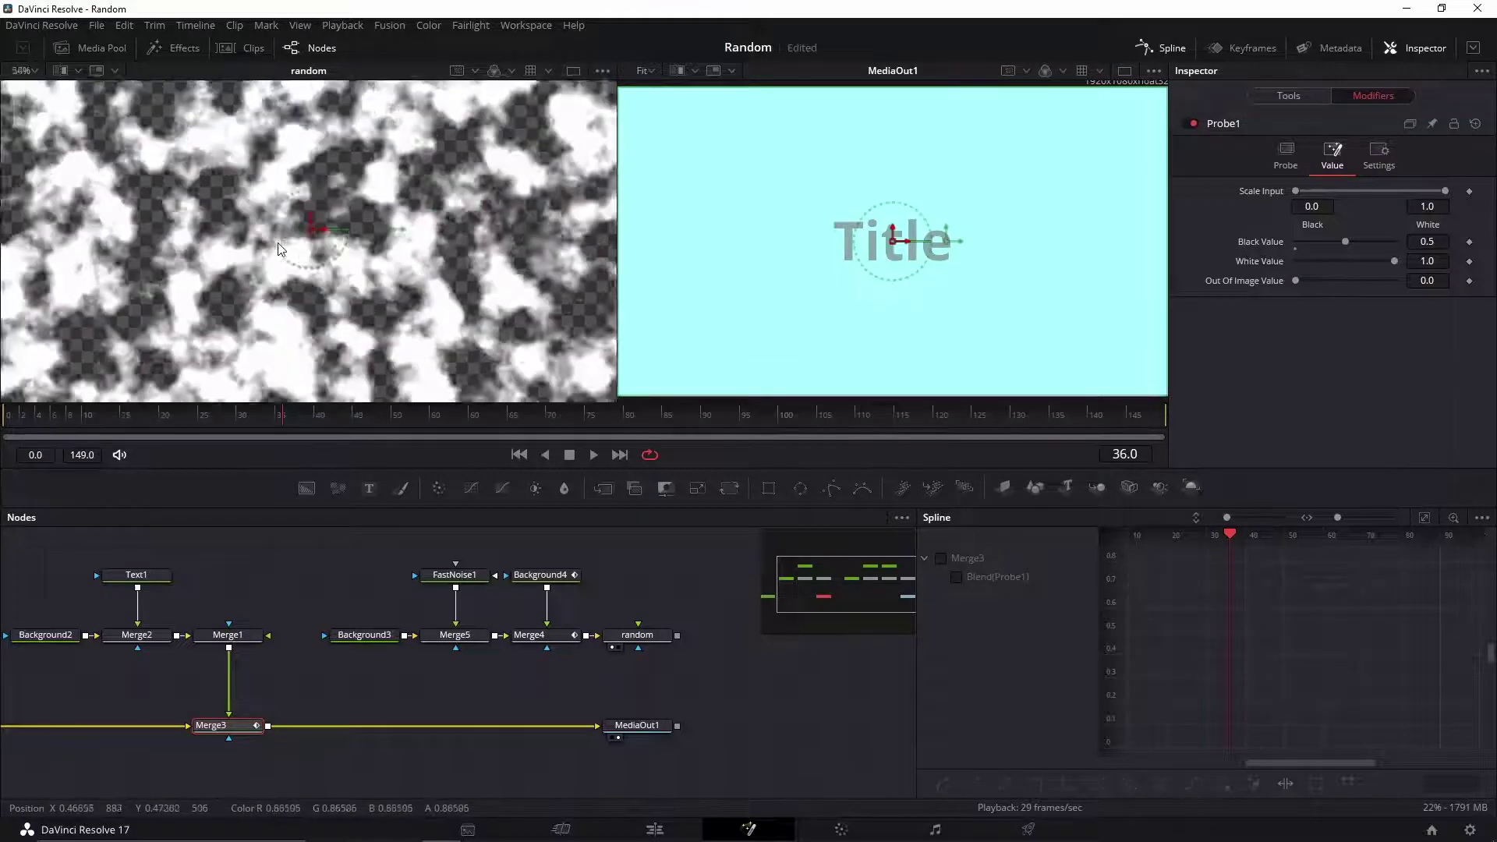
{"action": "scroll", "coordinate": [312, 269], "scroll_direction": "up", "scroll_amount": 2}
{"action": "scroll", "coordinate": [344, 288], "scroll_direction": "up", "scroll_amount": 2}
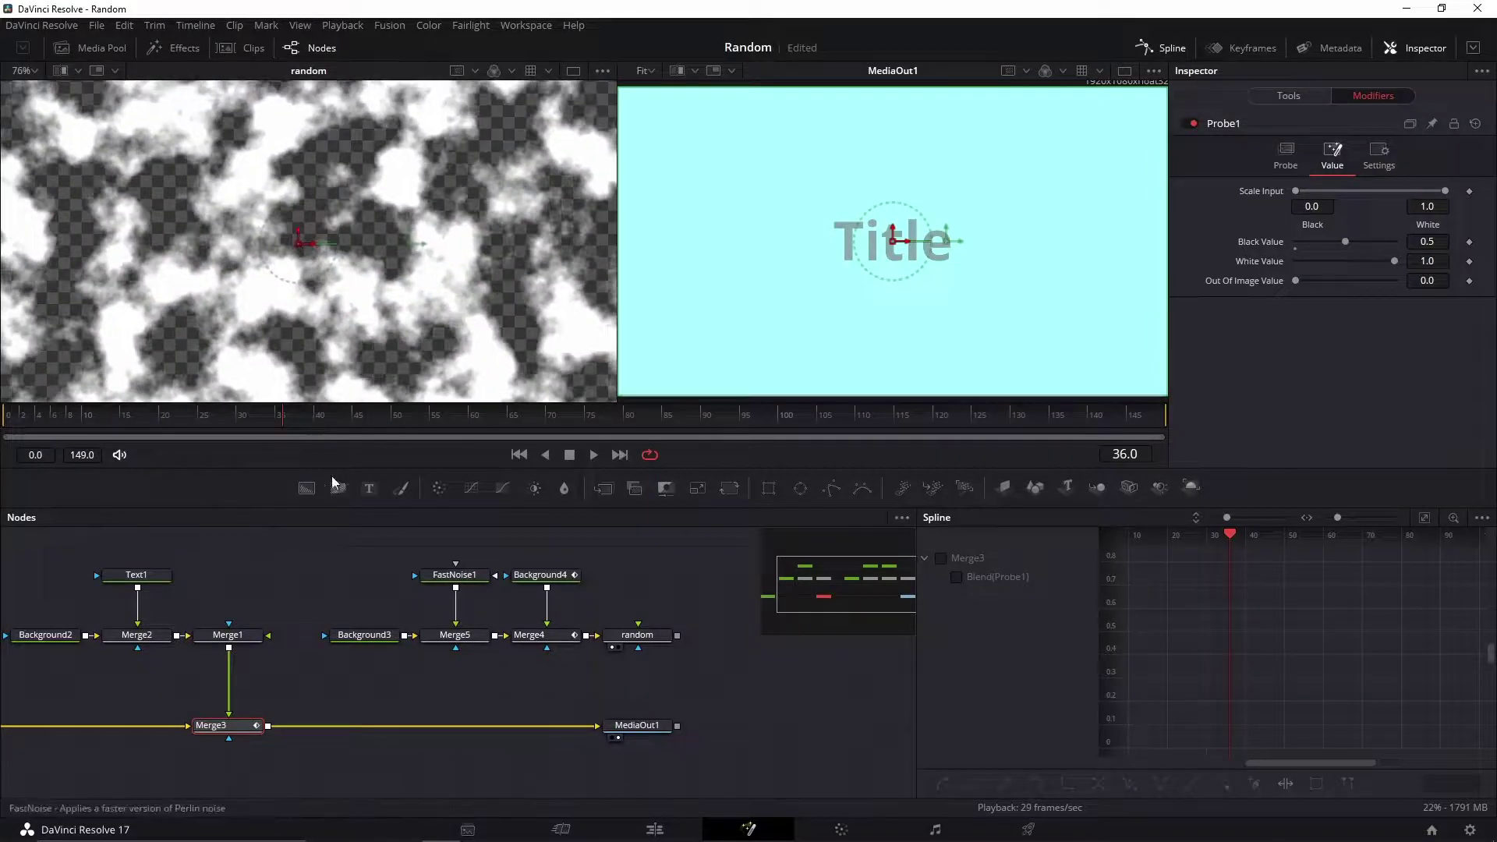
{"action": "left_click_drag", "start_coordinate": [301, 420], "coordinate": [429, 429]}
{"action": "scroll", "coordinate": [414, 238], "scroll_direction": "up", "scroll_amount": 4}
{"action": "scroll", "coordinate": [414, 238], "scroll_direction": "up", "scroll_amount": 6}
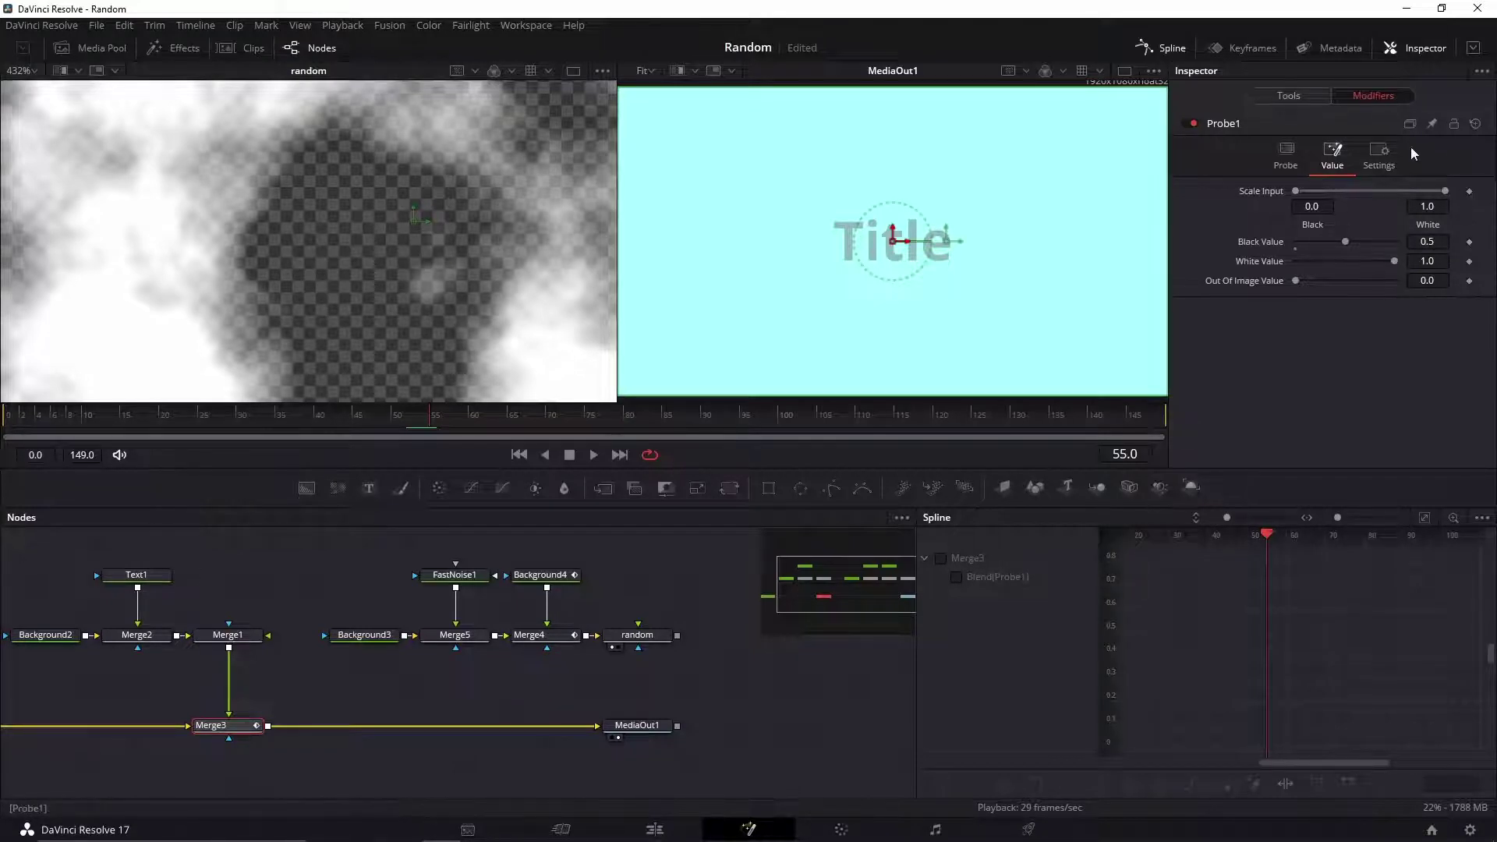
Return to Merge3's merge parameters and pan the node graph to see all nodes.
{"action": "left_click", "coordinate": [1300, 96]}
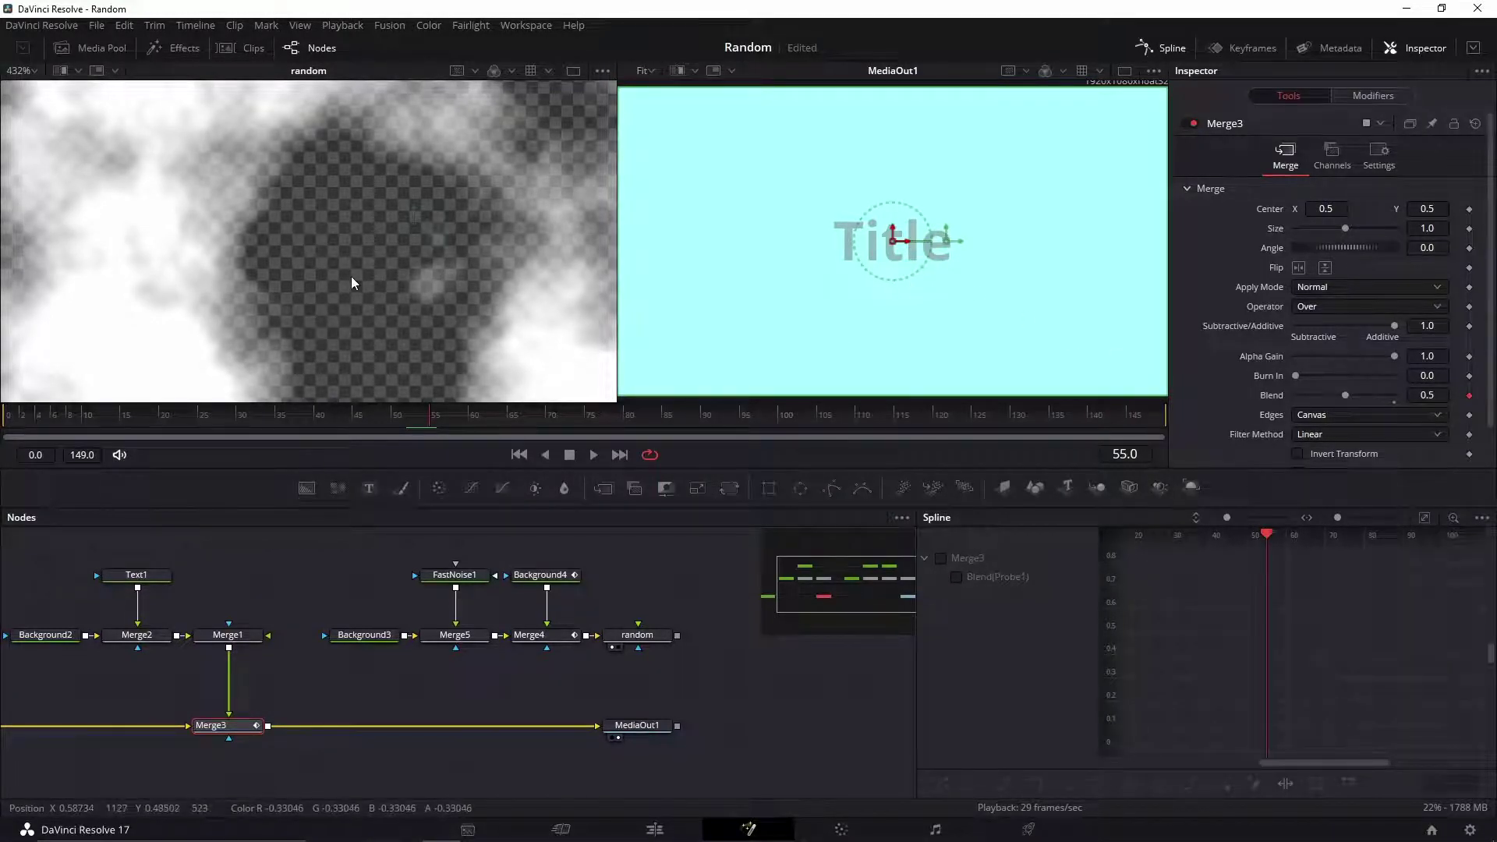
{"action": "scroll", "coordinate": [351, 276], "scroll_direction": "down", "scroll_amount": 5}
{"action": "scroll", "coordinate": [354, 258], "scroll_direction": "down", "scroll_amount": 4}
{"action": "scroll", "coordinate": [417, 282], "scroll_direction": "down", "scroll_amount": 2}
{"action": "scroll", "coordinate": [414, 282], "scroll_direction": "down", "scroll_amount": 2}
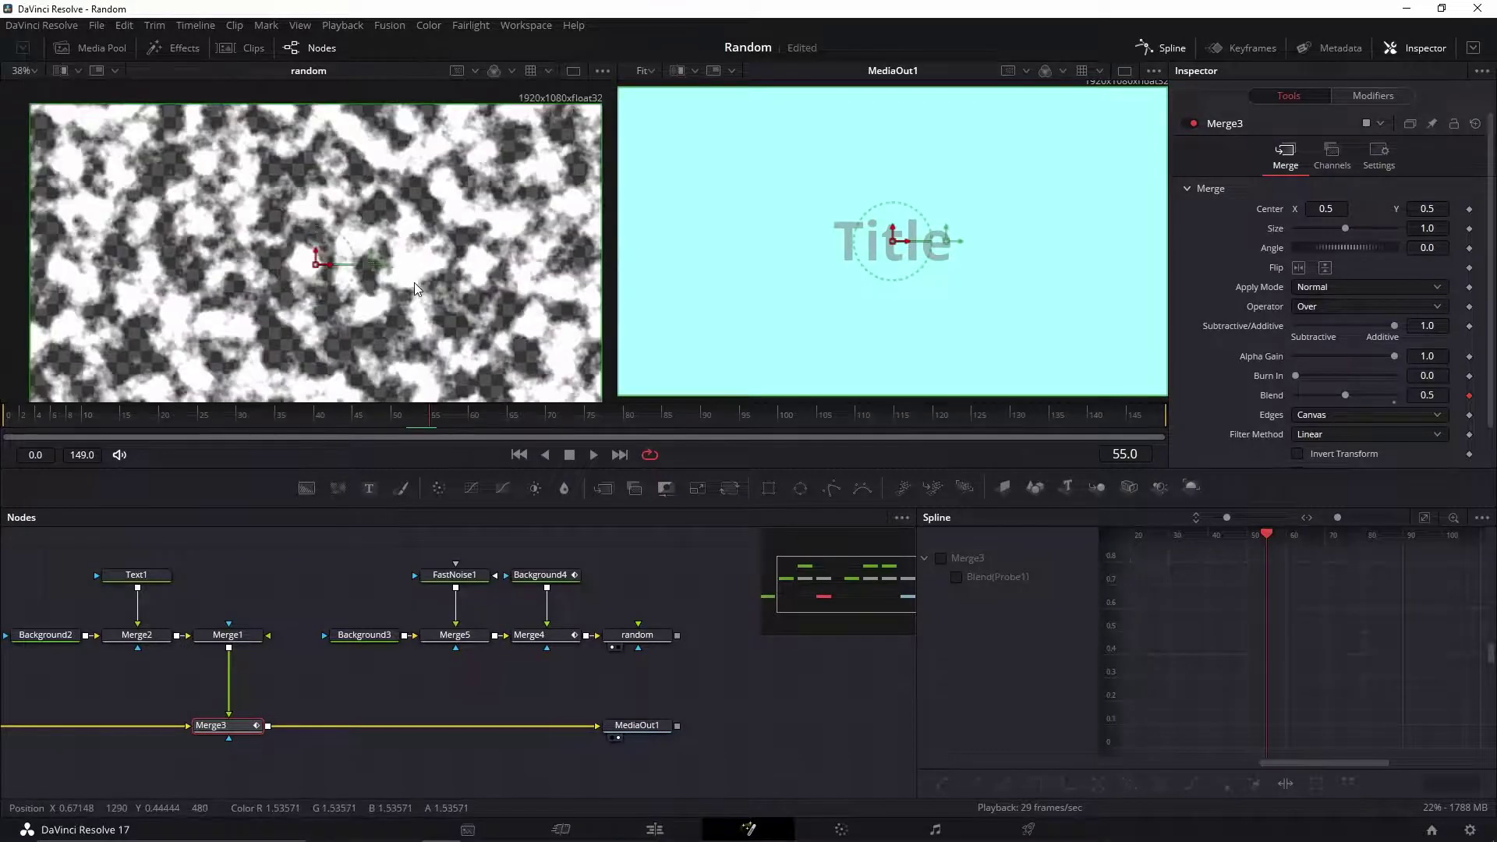
{"action": "scroll", "coordinate": [450, 252], "scroll_direction": "down", "scroll_amount": 1}
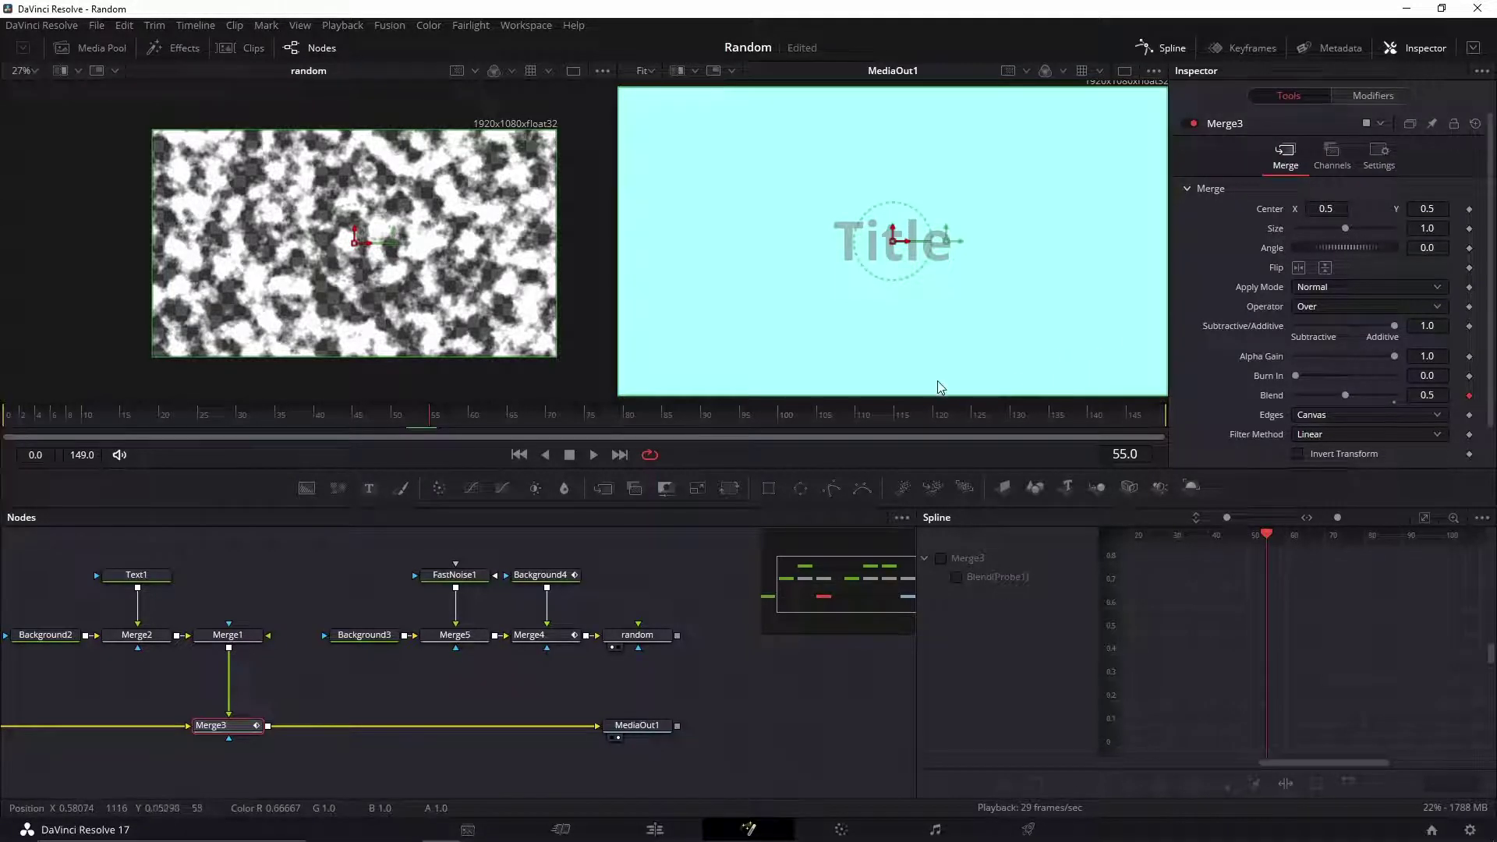
{"action": "left_click_drag", "start_coordinate": [479, 299], "coordinate": [450, 303]}
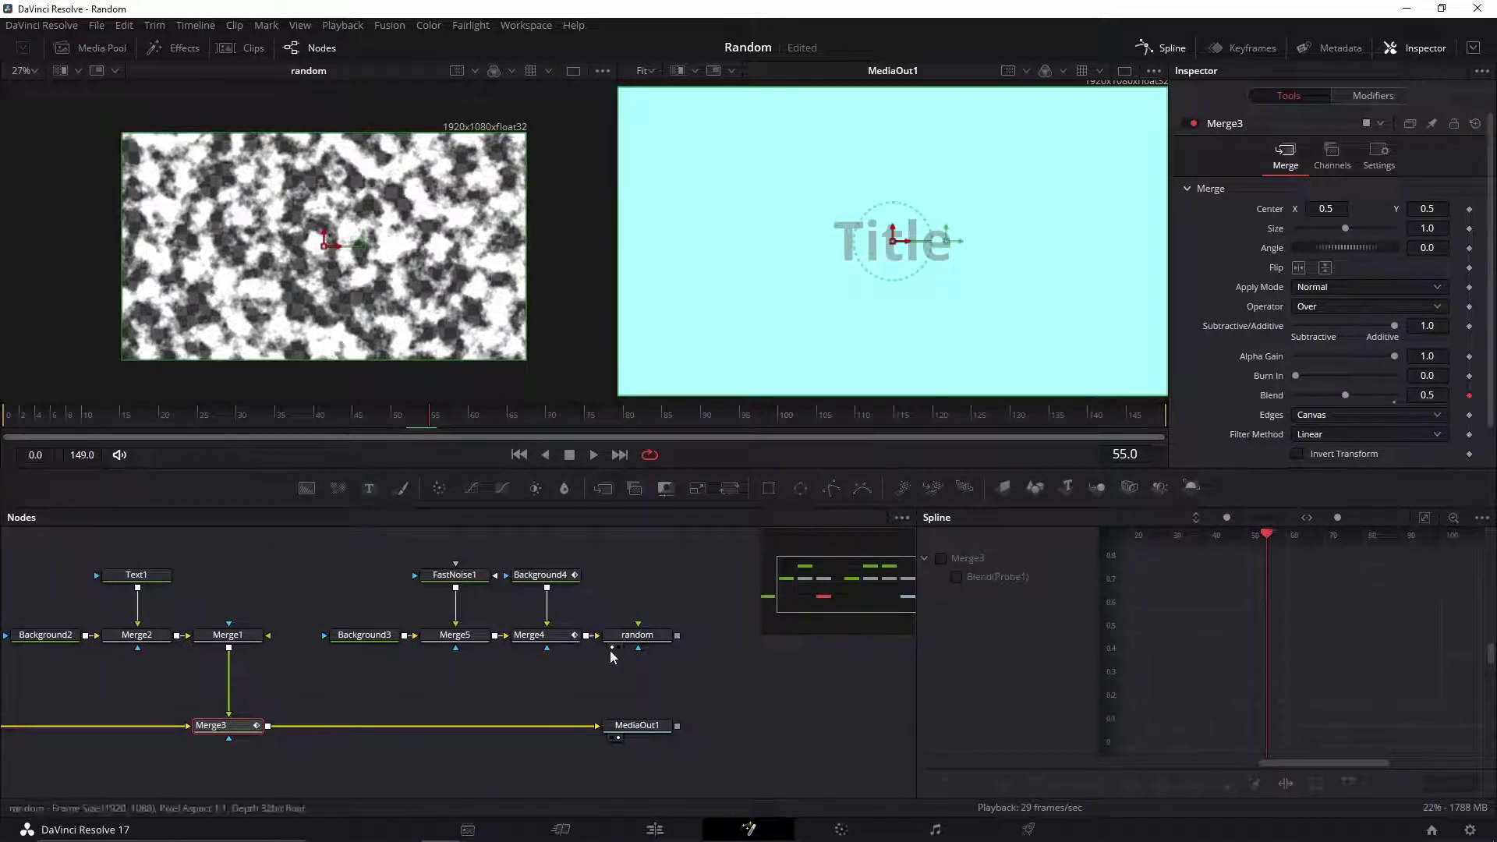
{"action": "scroll", "coordinate": [610, 668], "scroll_direction": "right", "scroll_amount": 1}
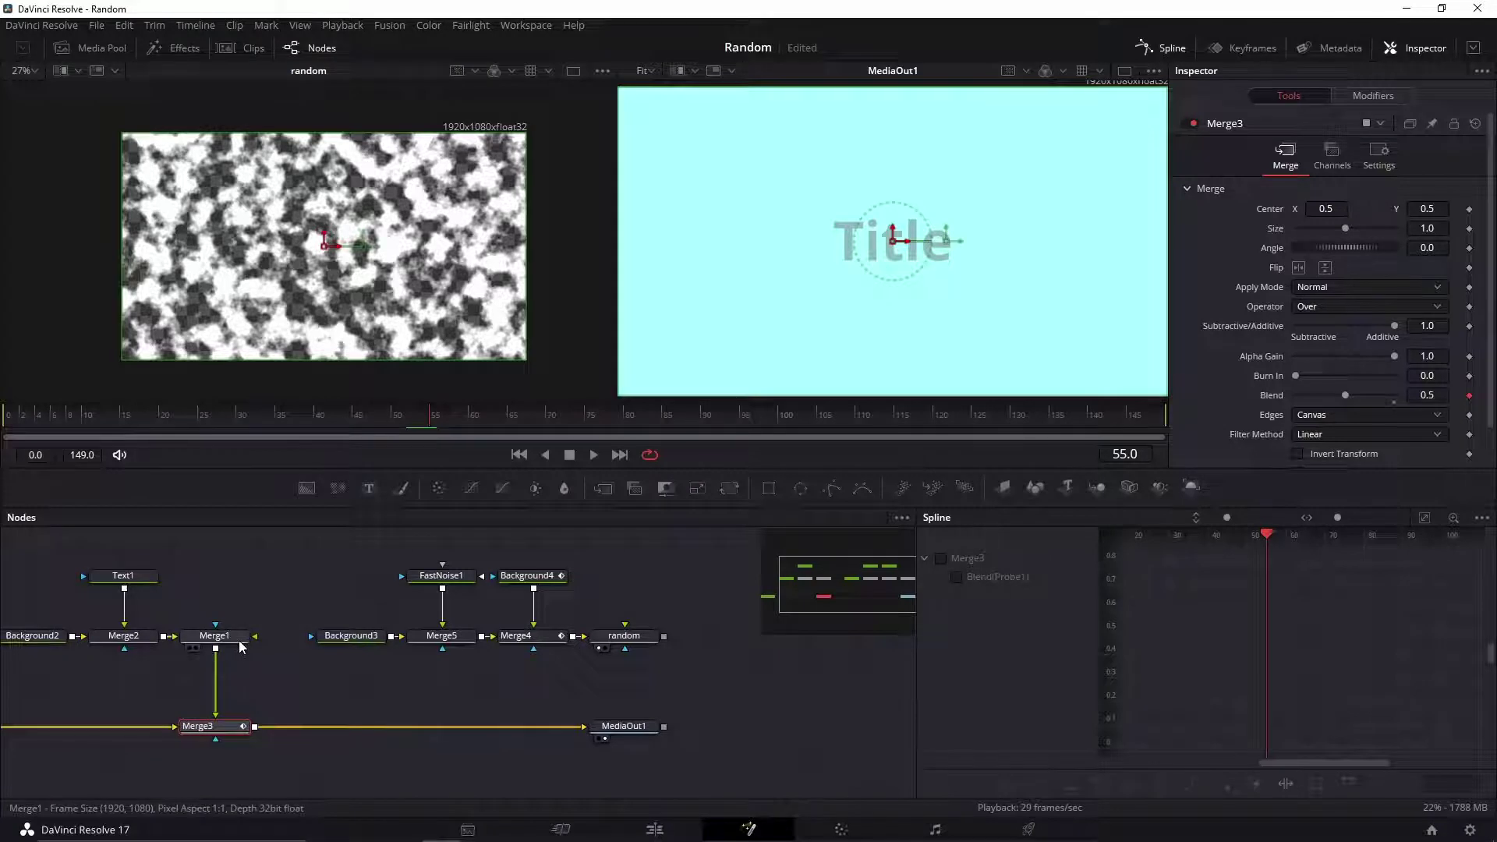
{"action": "left_click_drag", "start_coordinate": [239, 645], "coordinate": [417, 652]}
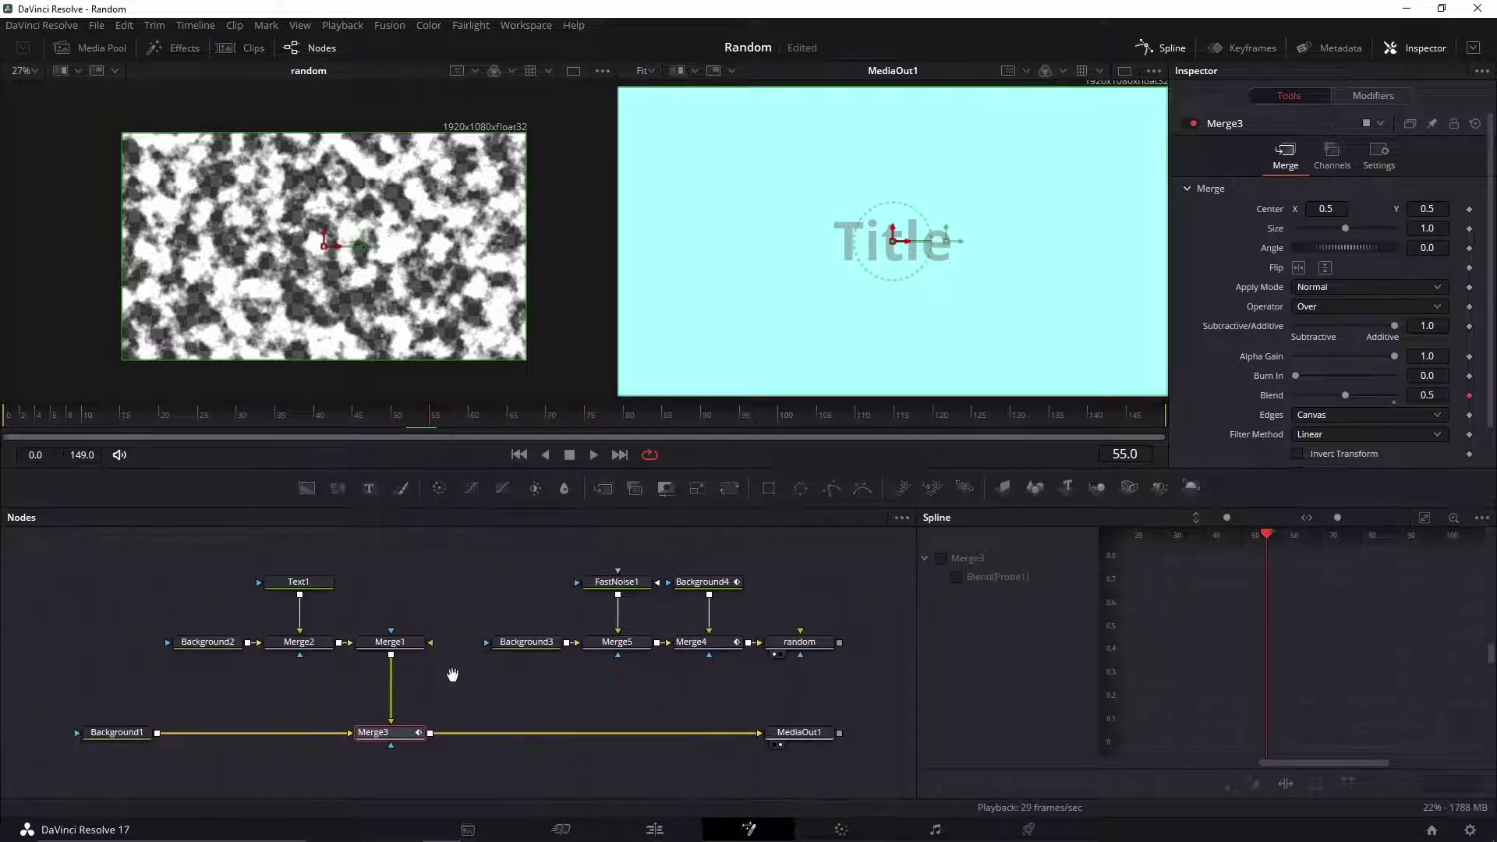
Insert a Transform node after Merge1 and delete the accidentally added Transform2.
{"action": "left_click", "coordinate": [413, 647]}
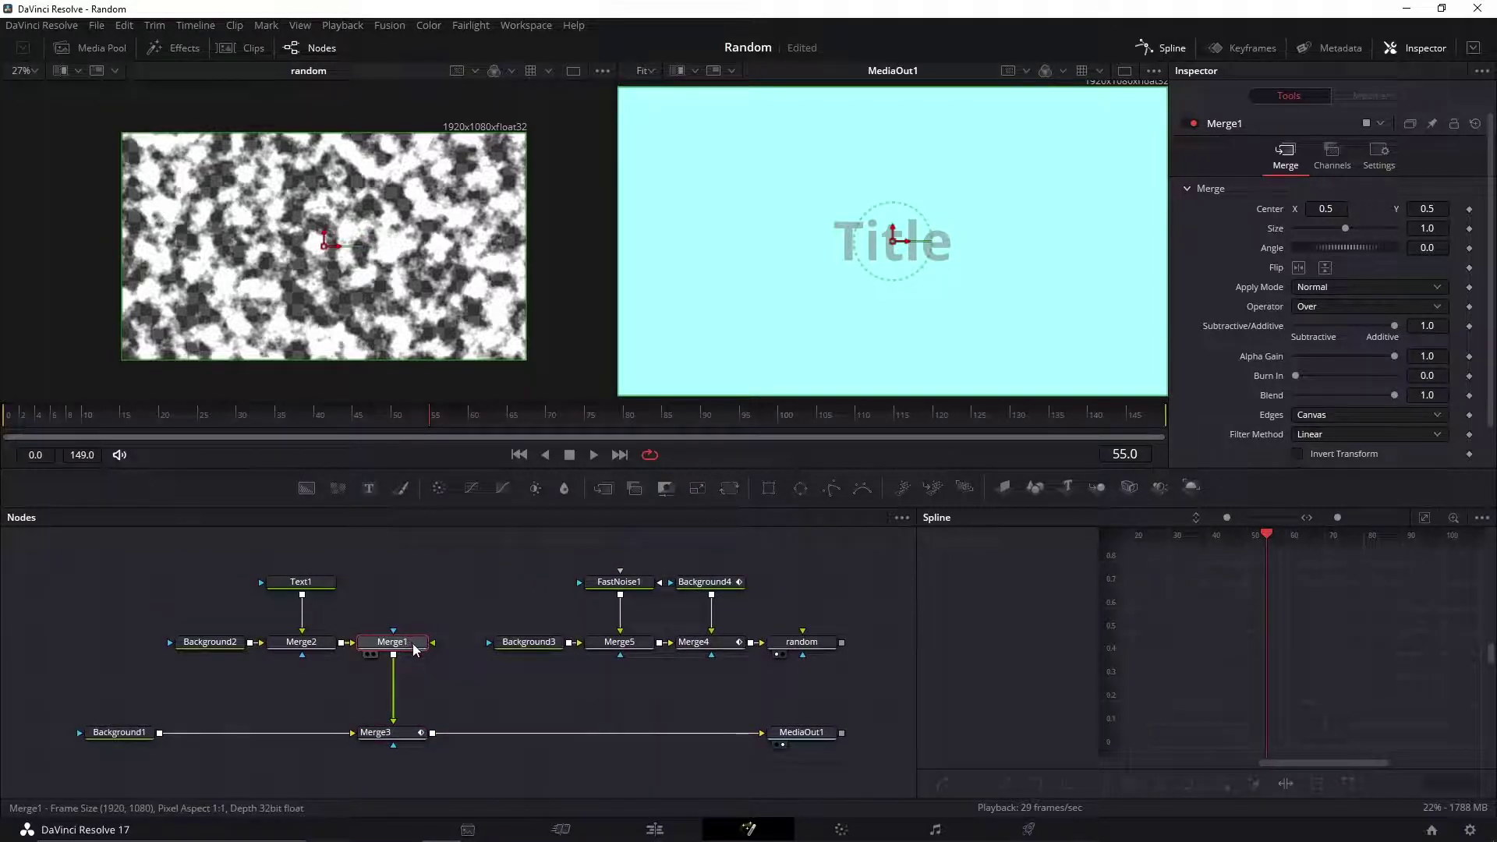
{"action": "key", "text": "shift+space"}
{"action": "type", "text": "Transform"}
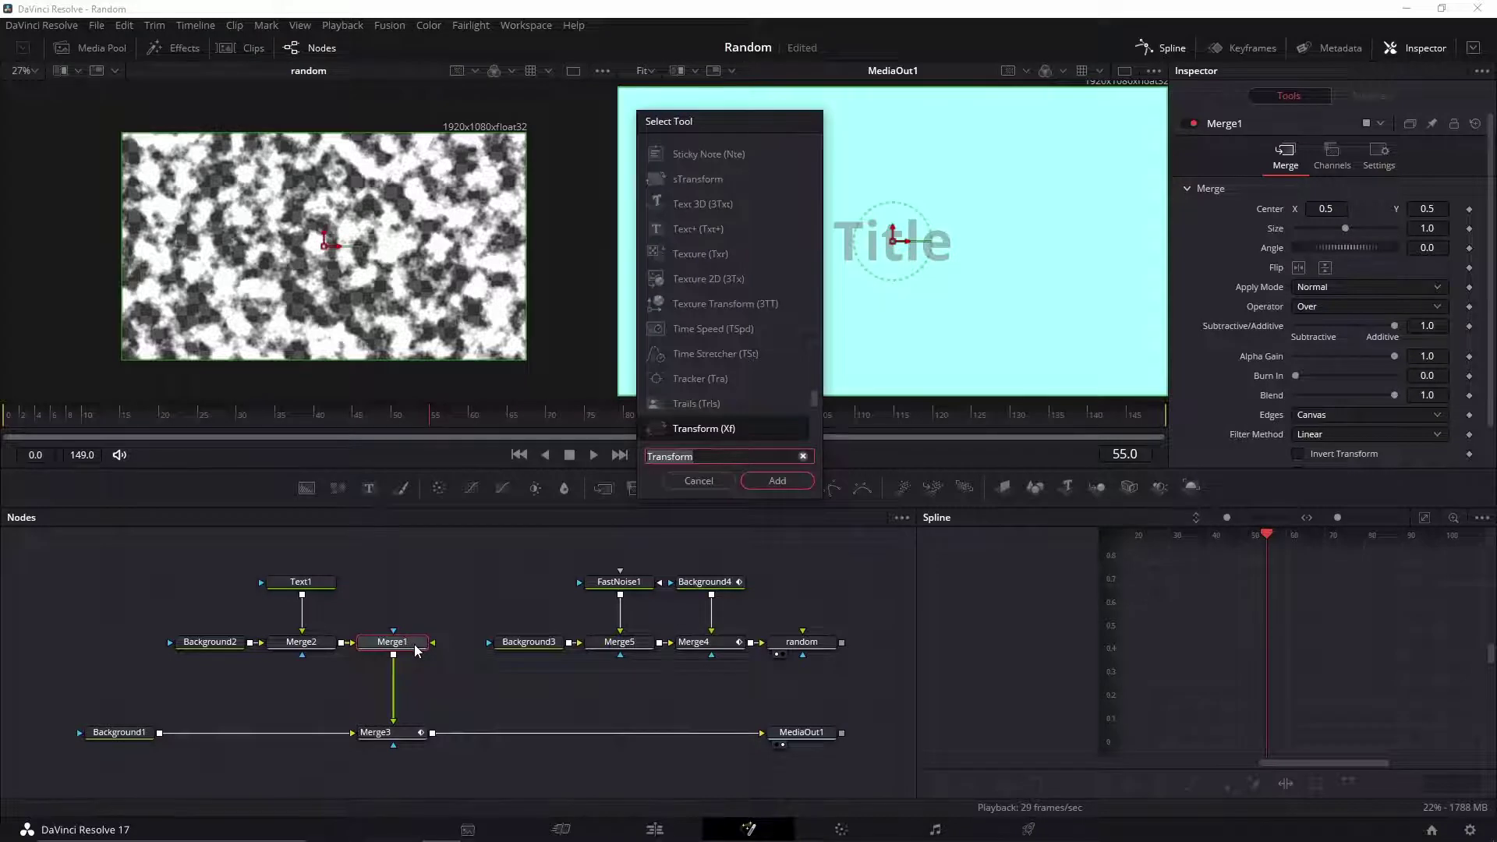
{"action": "type", "text": "tra"}
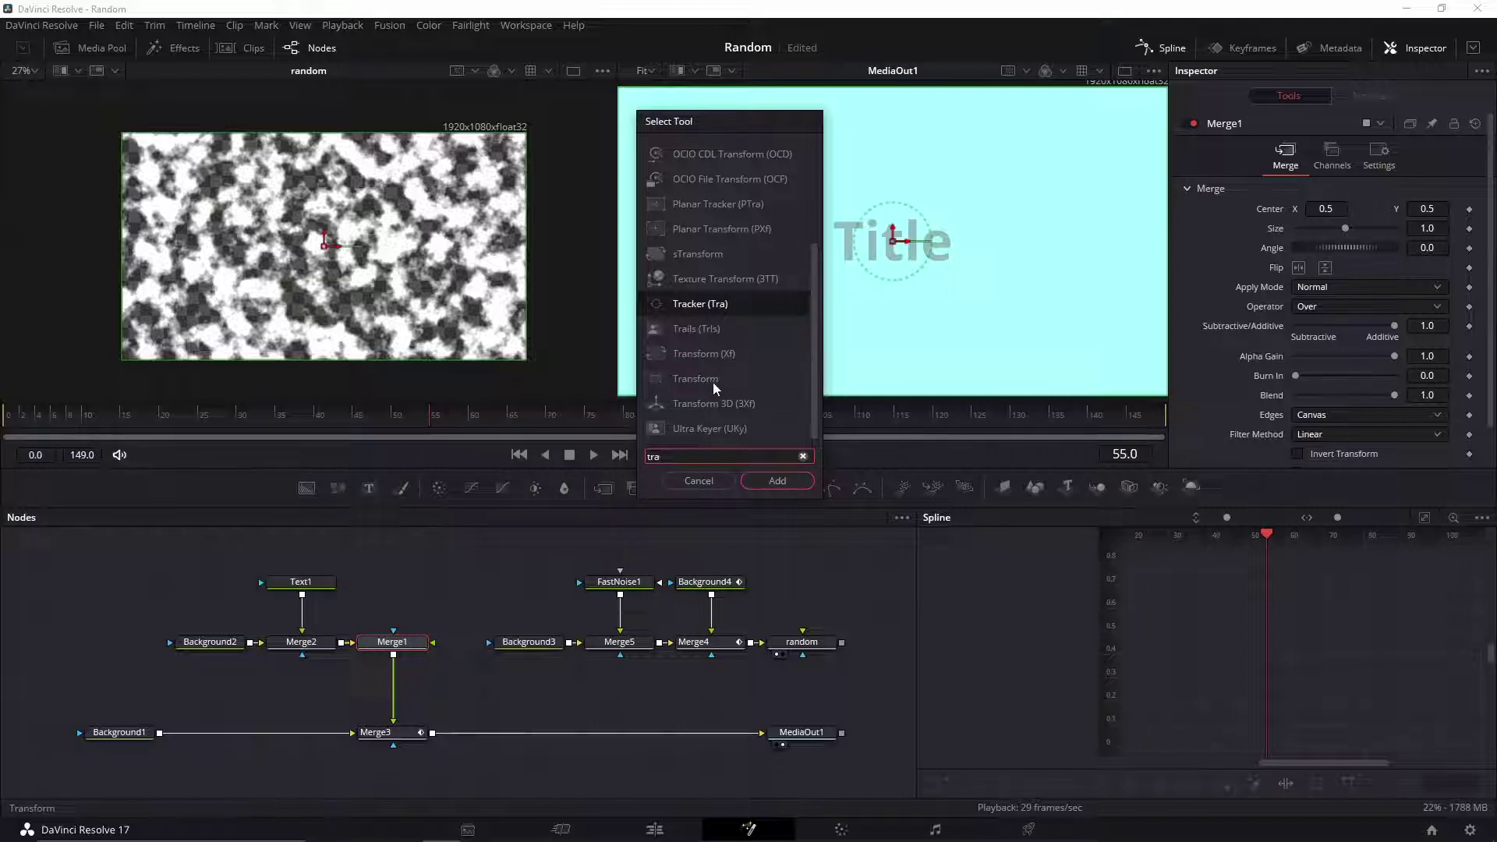
{"action": "type", "text": "Transform"}
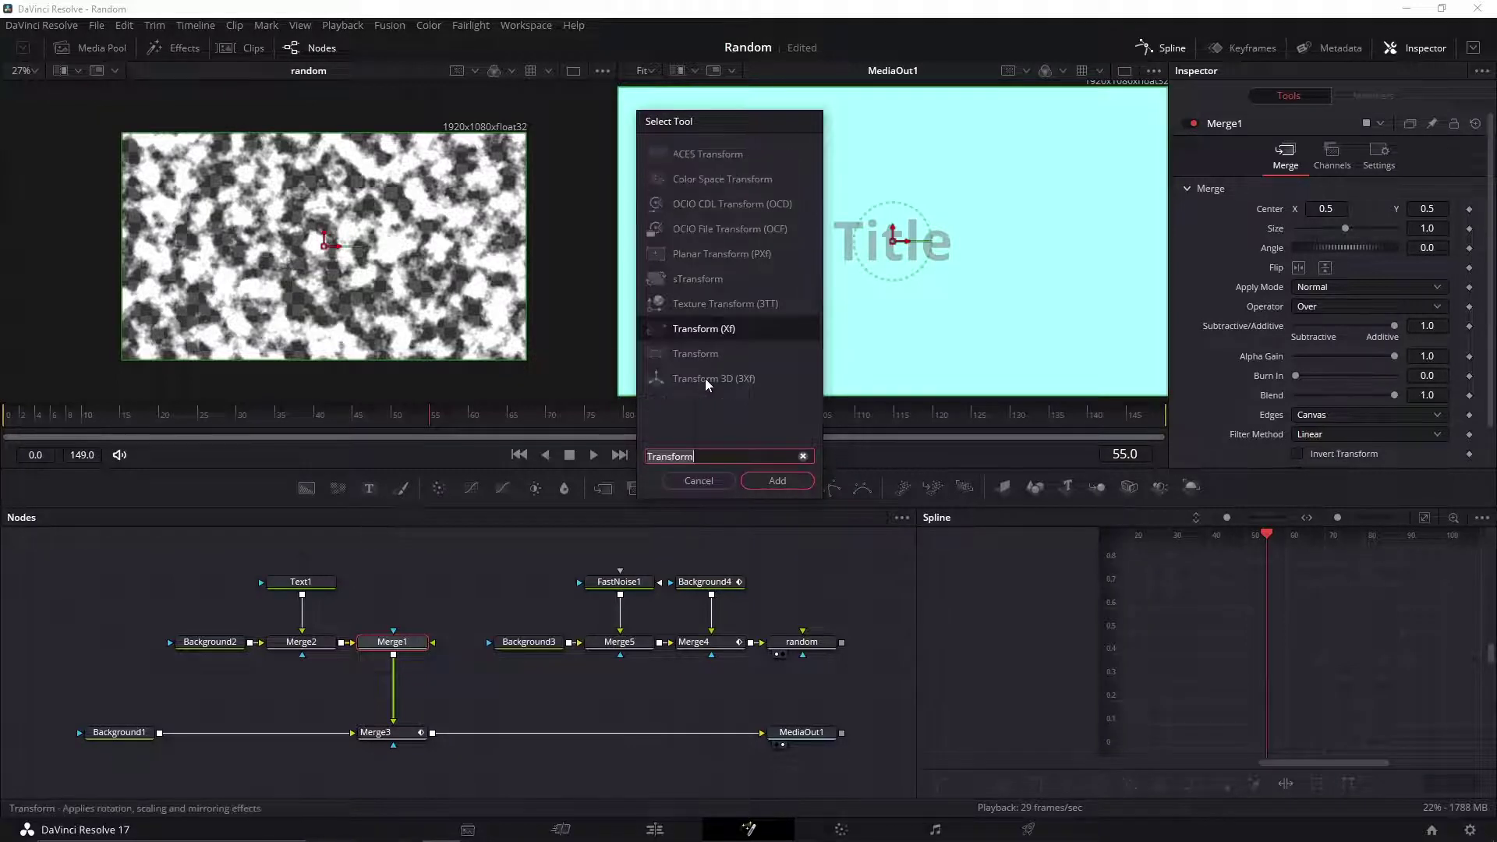
{"action": "left_click", "coordinate": [704, 355]}
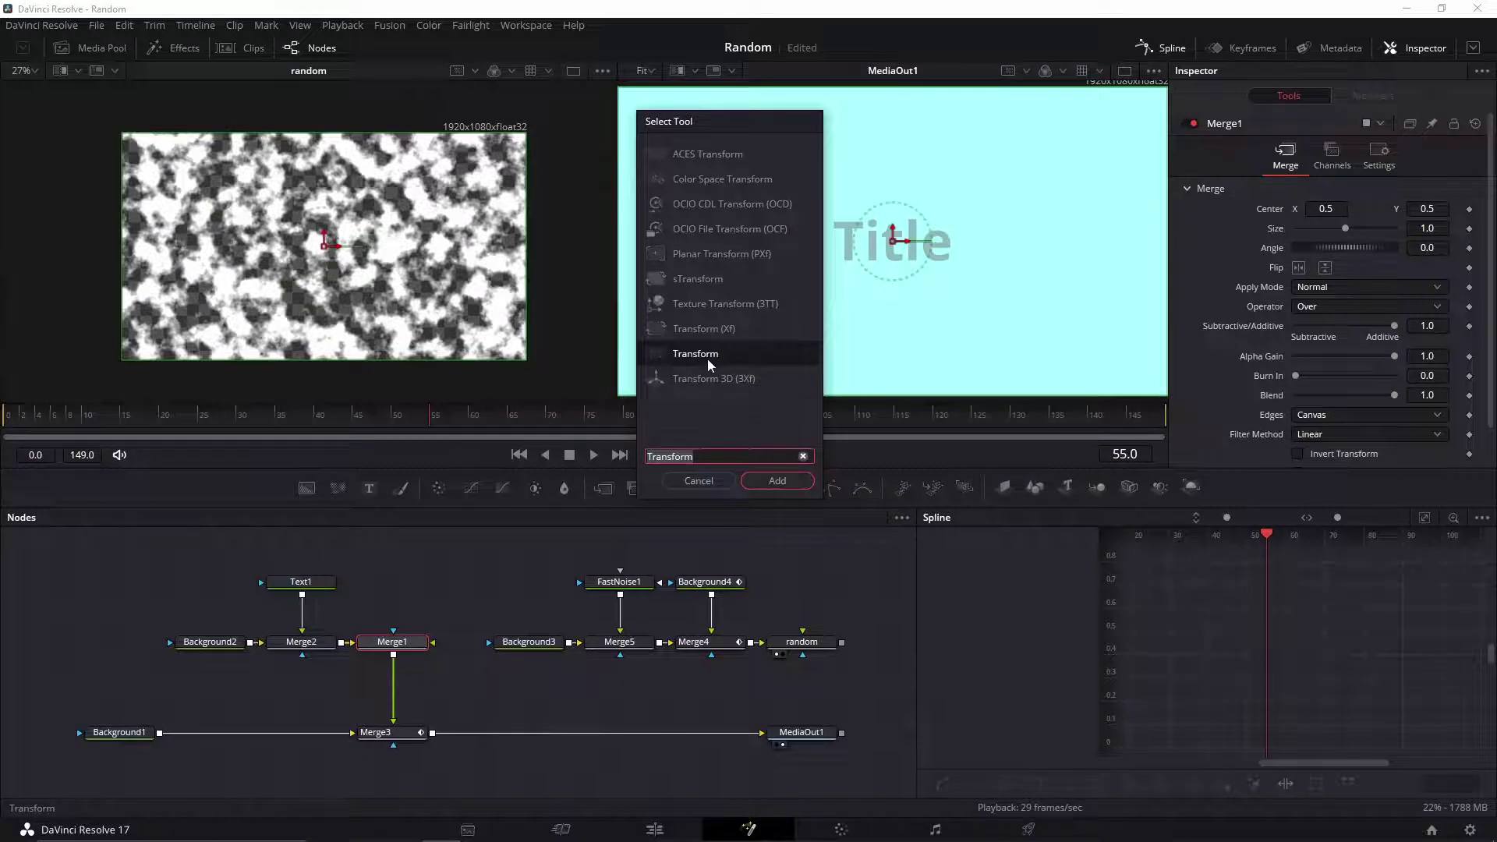
{"action": "left_click", "coordinate": [785, 480]}
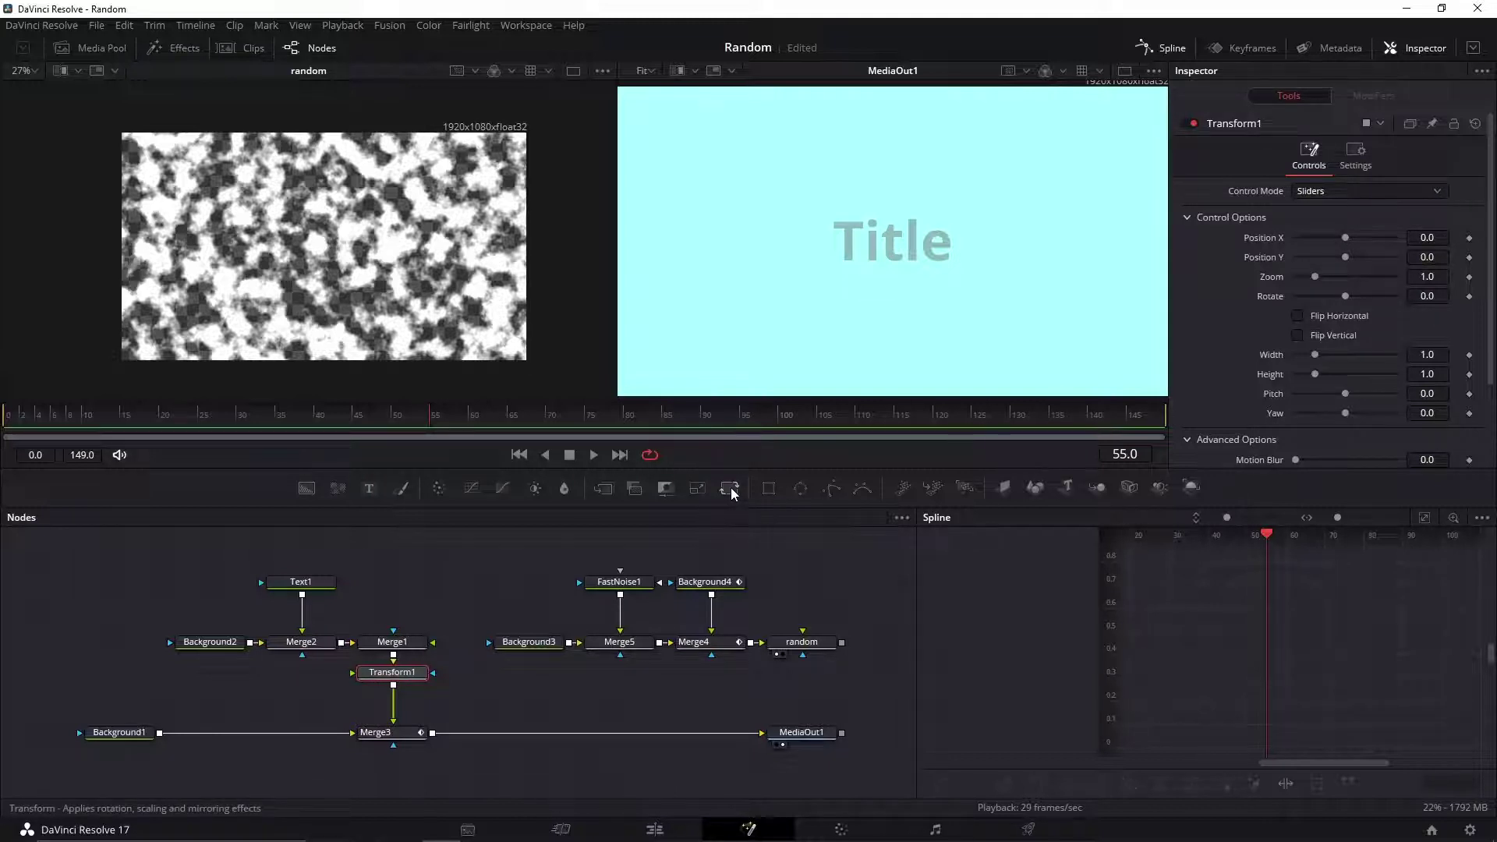
{"action": "left_click_drag", "start_coordinate": [733, 493], "coordinate": [518, 559]}
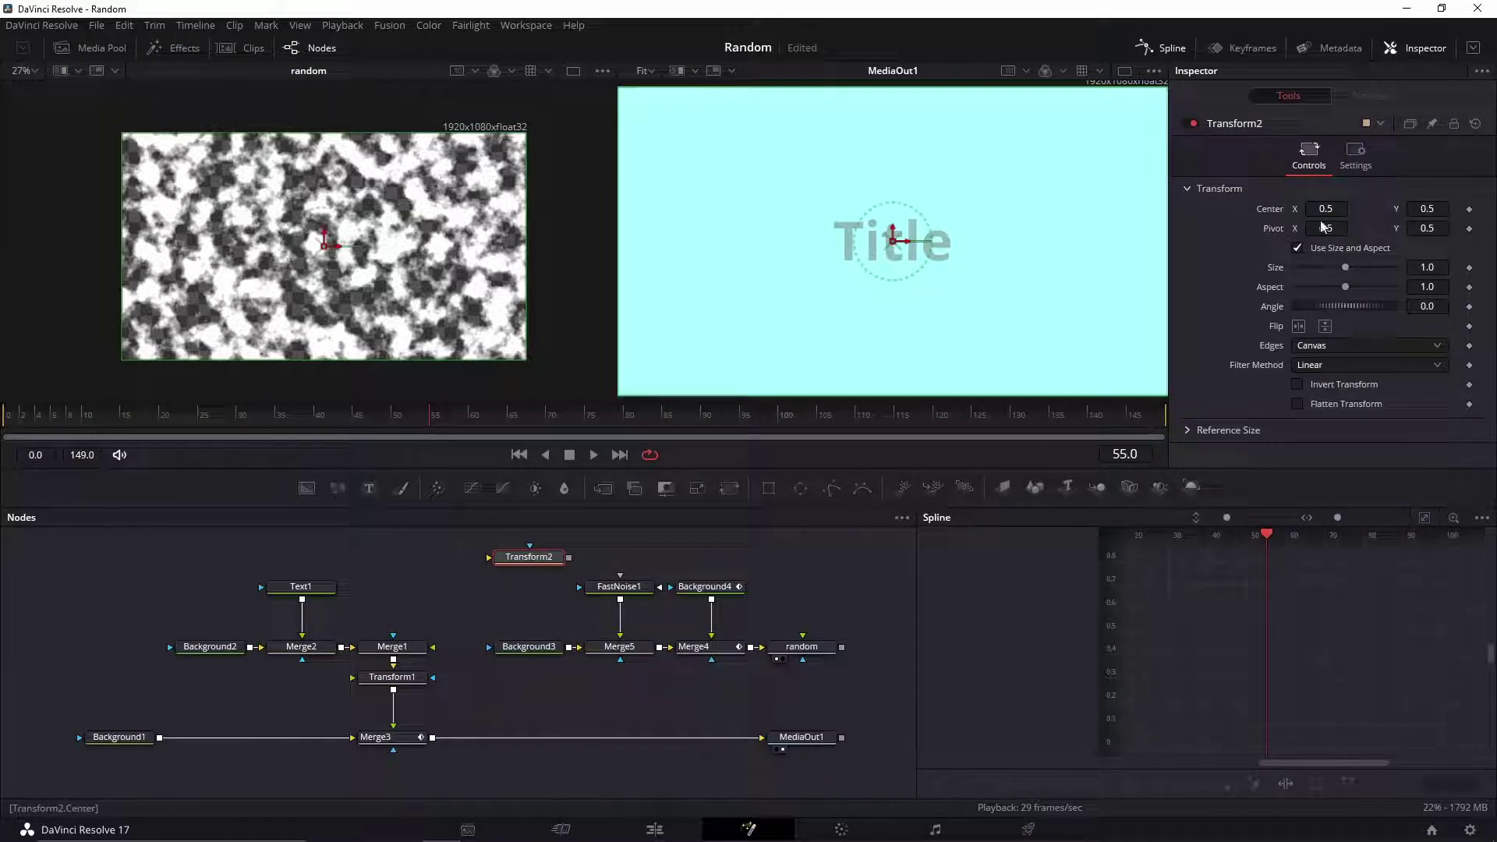
{"action": "key", "text": "Delete"}
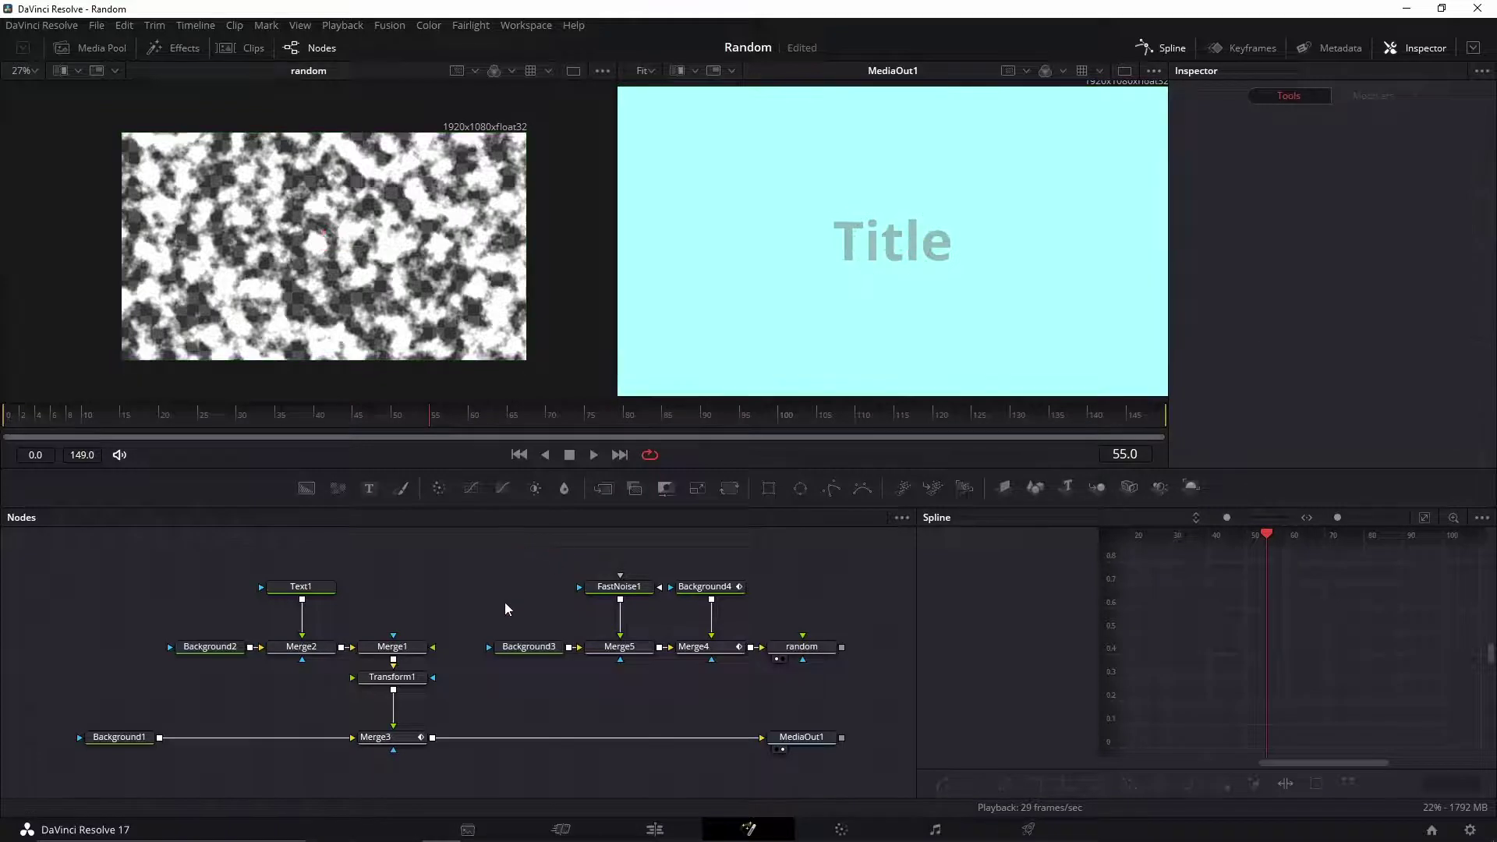
Drive Transform1's Position X with a Probe modifier.
{"action": "left_click", "coordinate": [392, 676]}
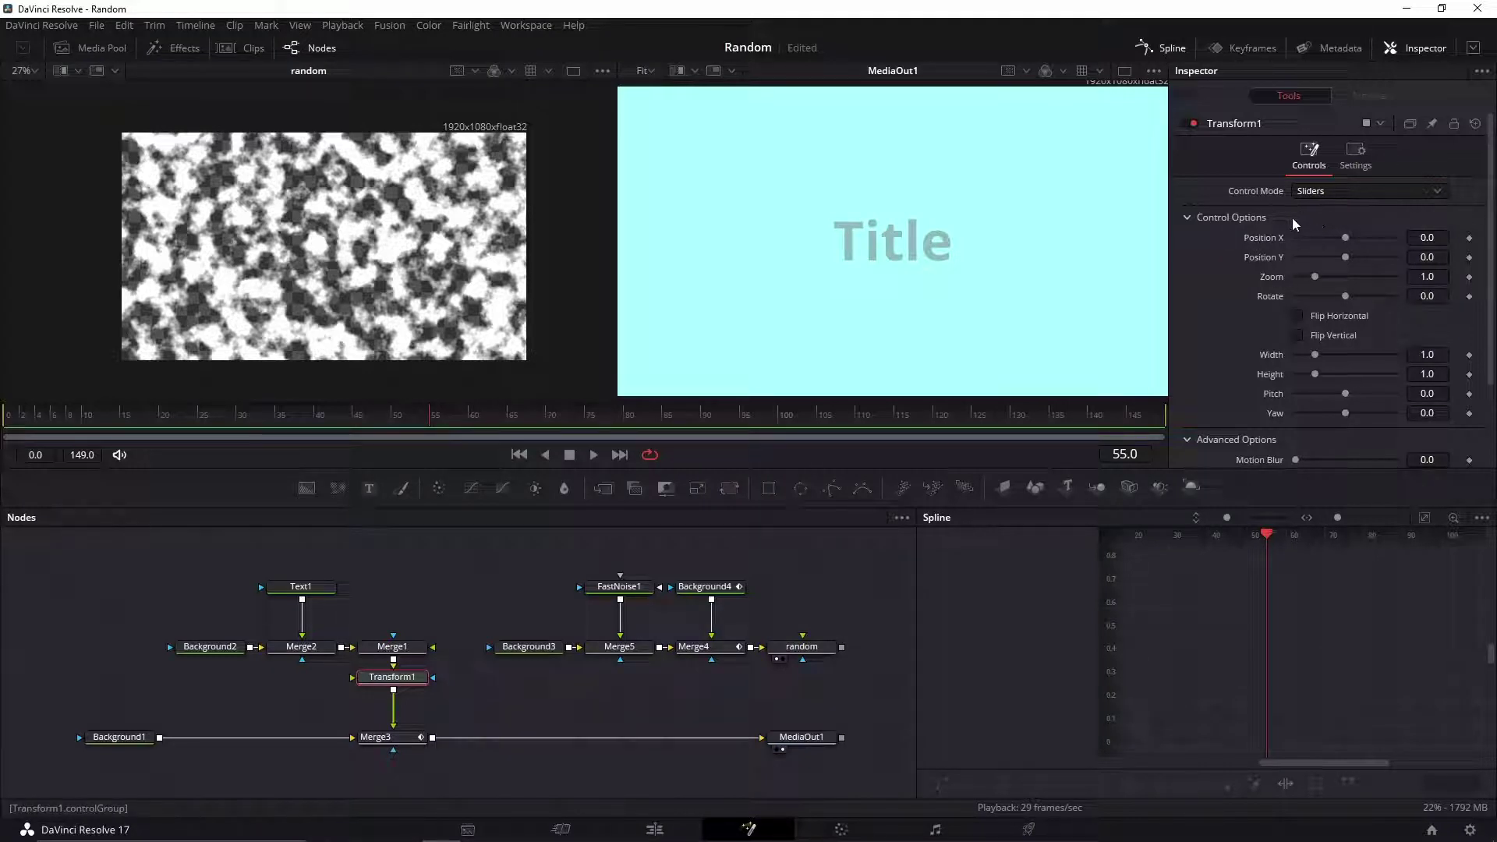
{"action": "right_click", "coordinate": [1272, 244]}
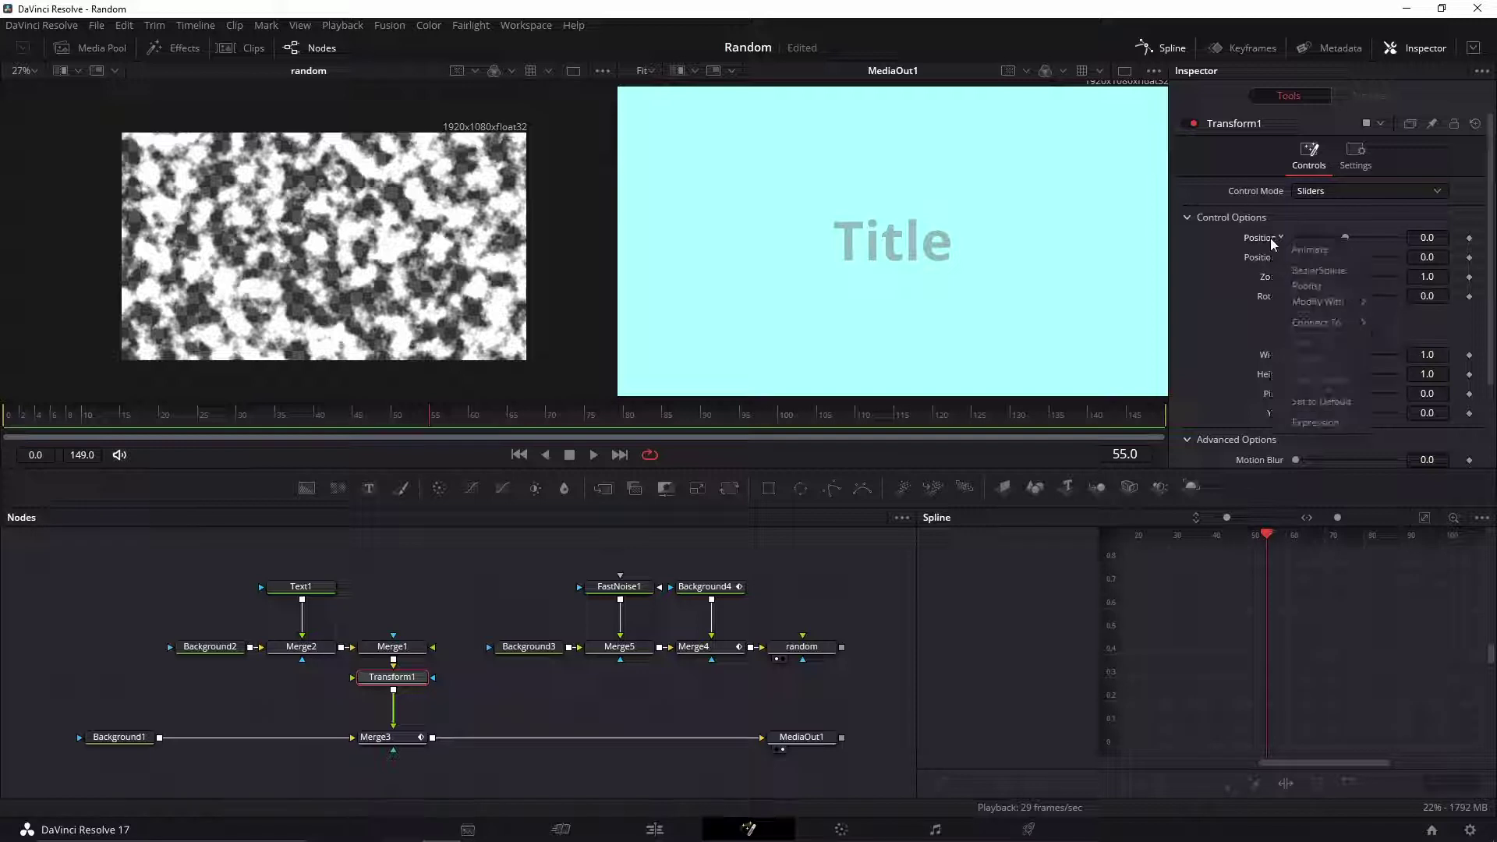
{"action": "mouse_move", "coordinate": [1340, 298]}
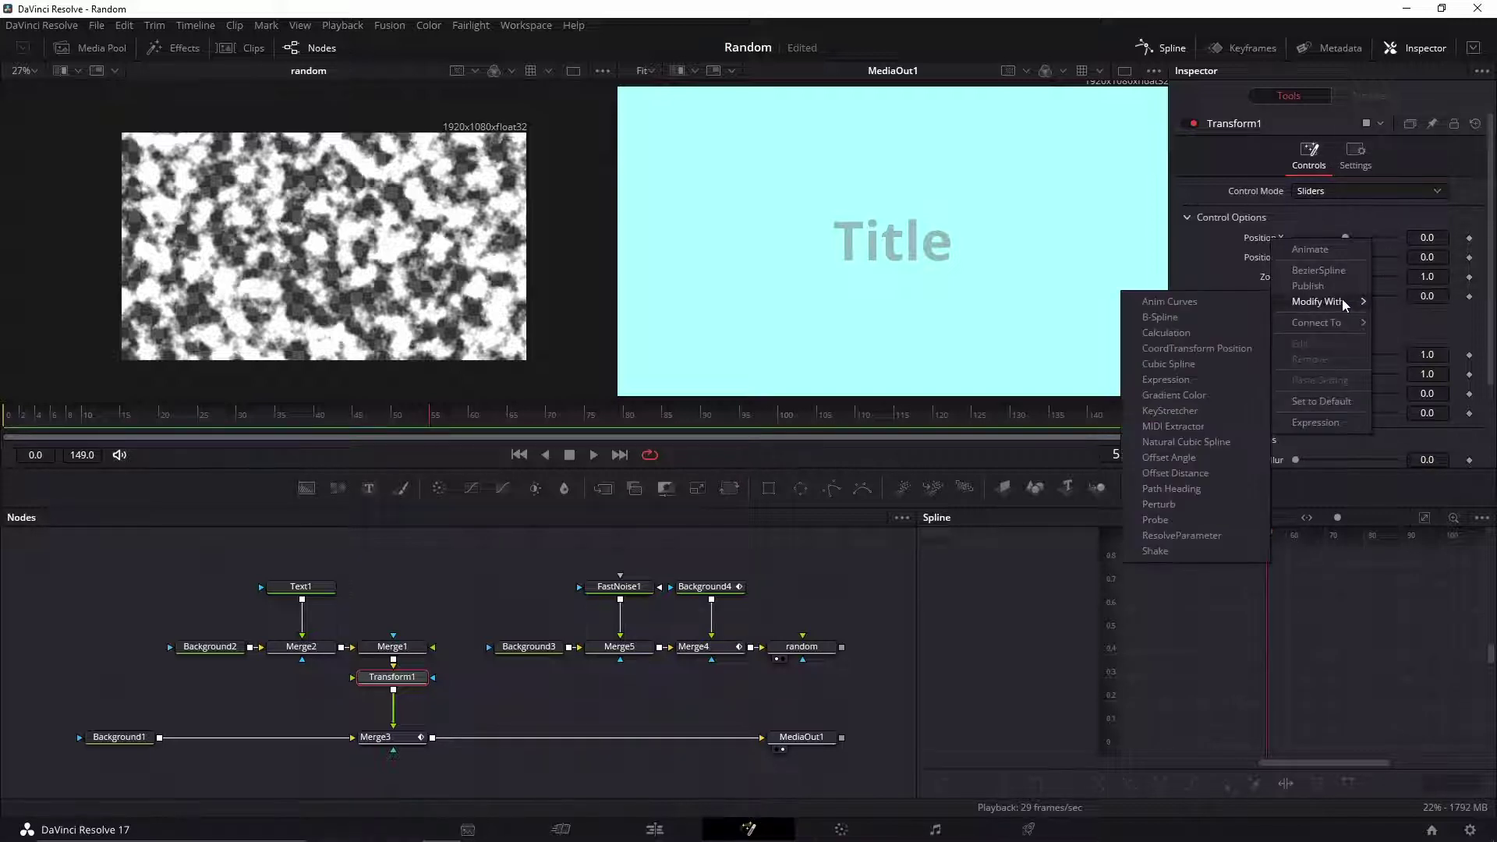
{"action": "left_click", "coordinate": [1169, 521]}
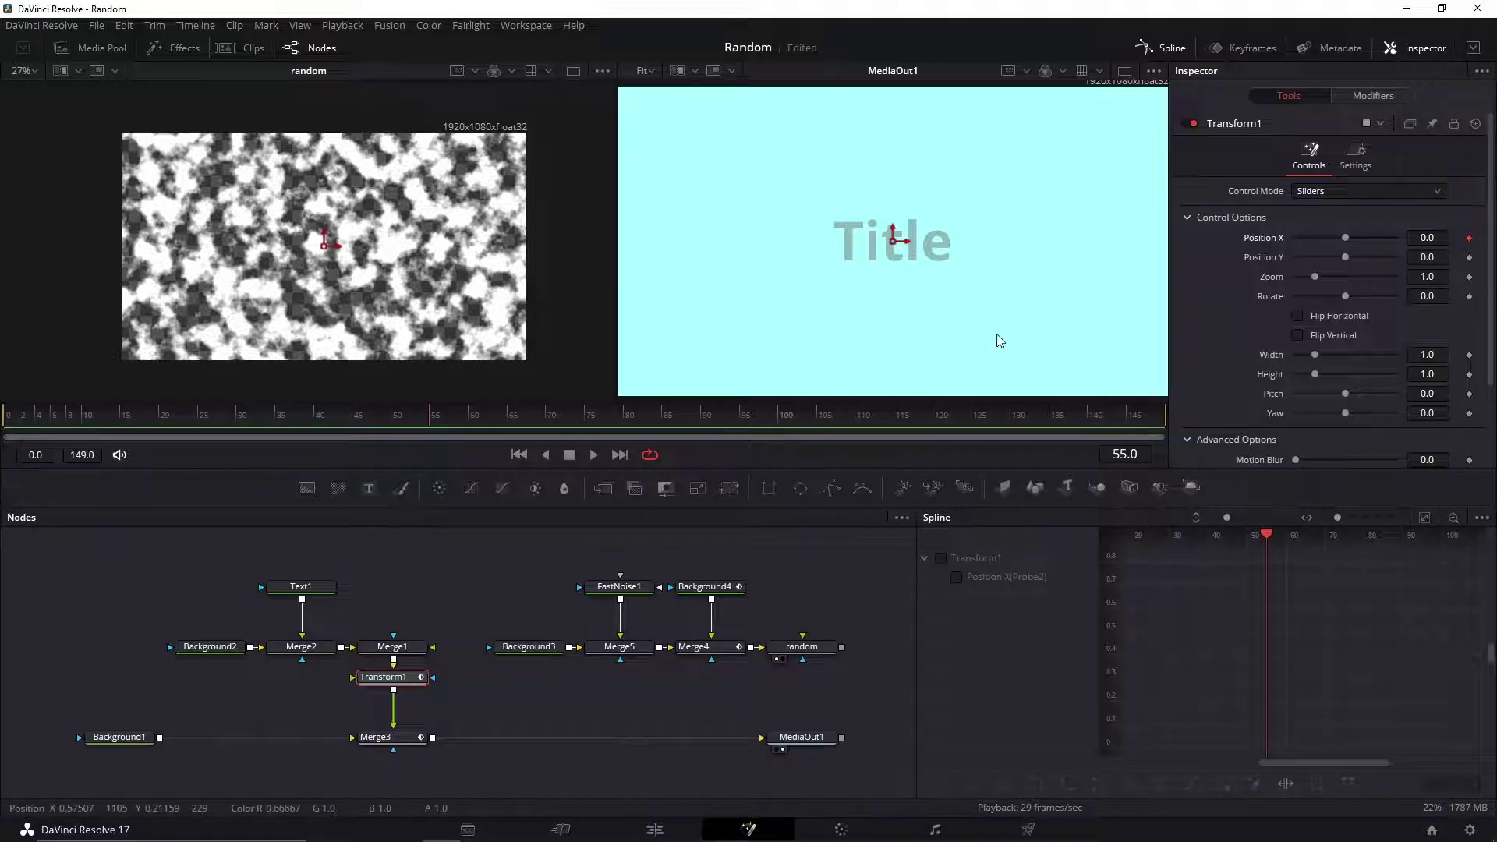
{"action": "key", "text": "space"}
{"action": "key", "text": "space"}
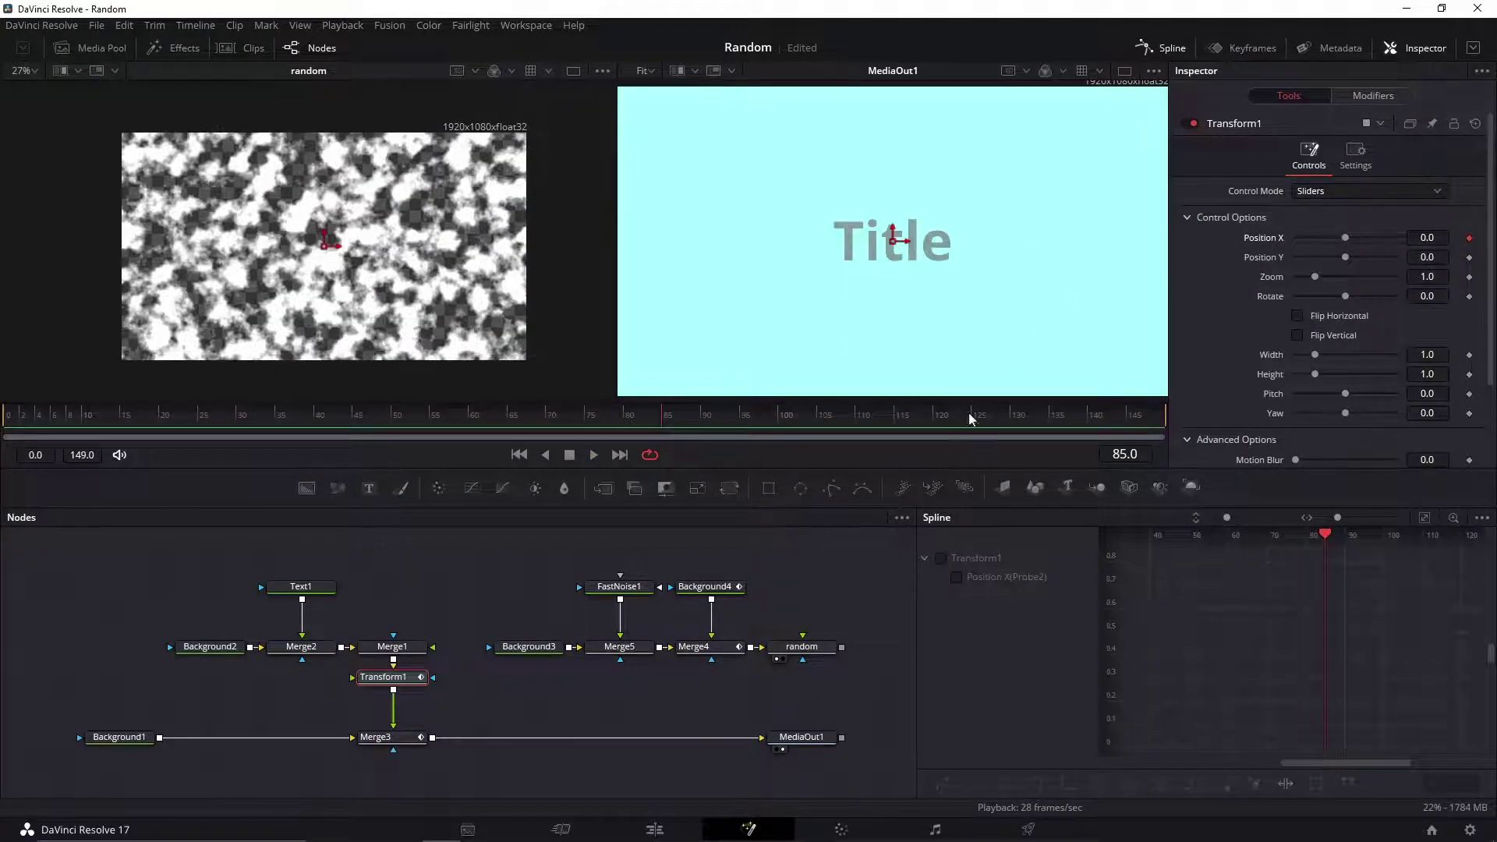
Set Probe2's Image To Probe to the random noise node.
{"action": "left_click", "coordinate": [1372, 98]}
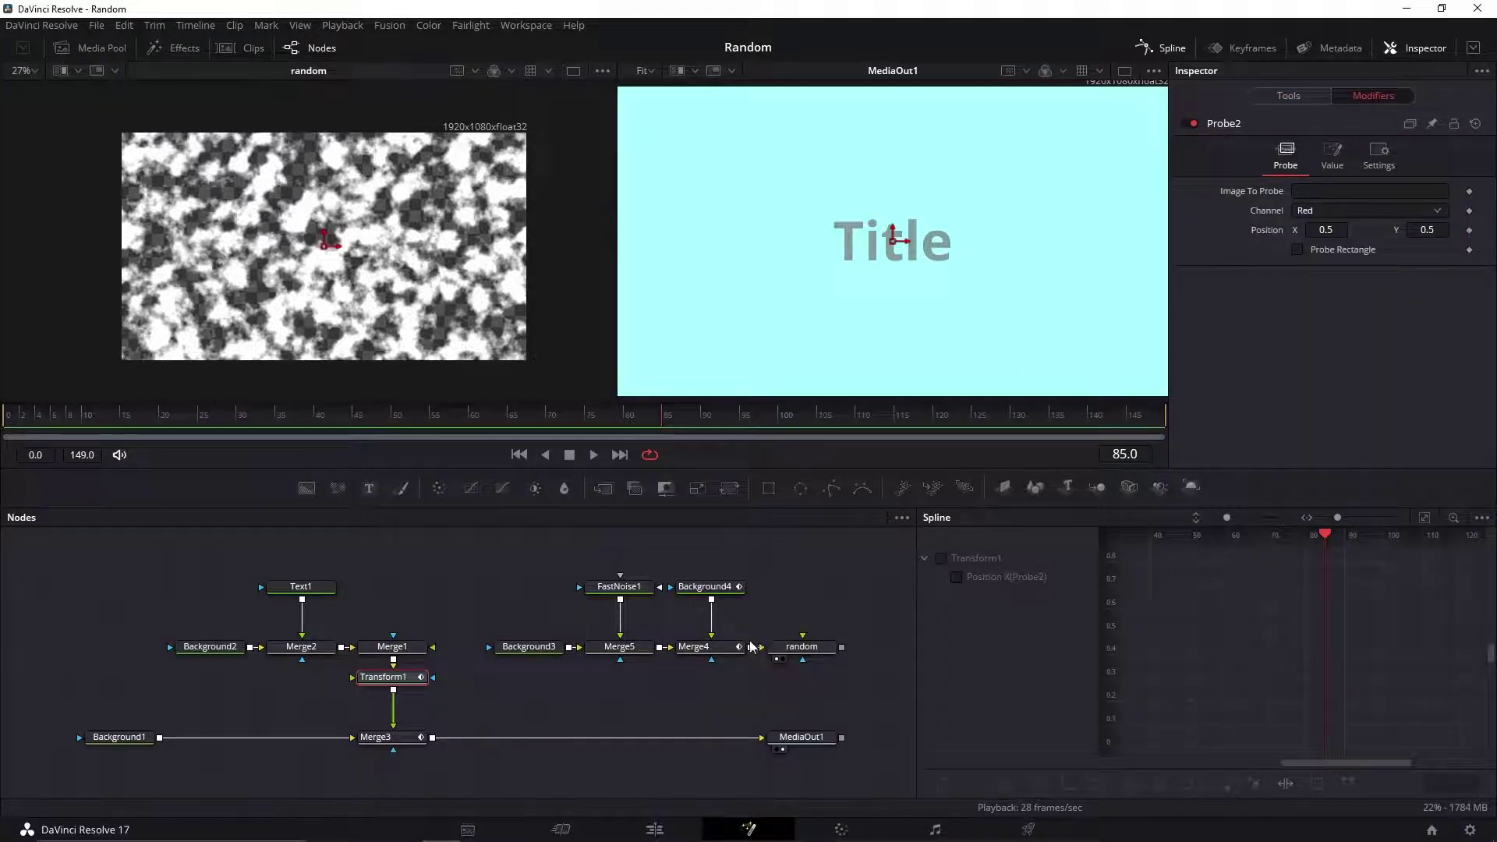
{"action": "left_click_drag", "start_coordinate": [803, 653], "coordinate": [1368, 207]}
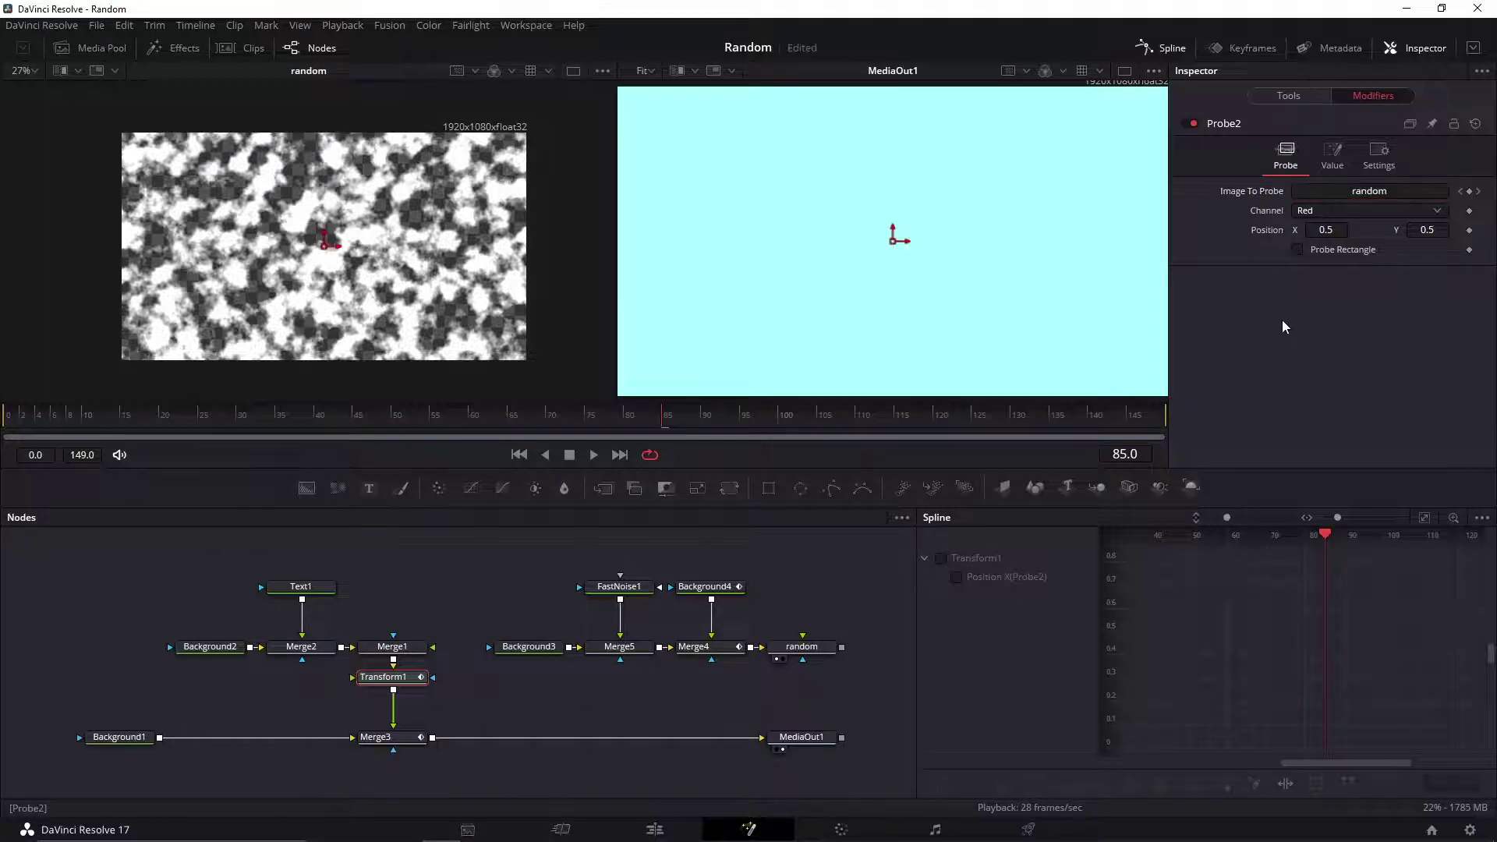
{"action": "scroll", "coordinate": [1099, 329], "scroll_direction": "up", "scroll_amount": 1}
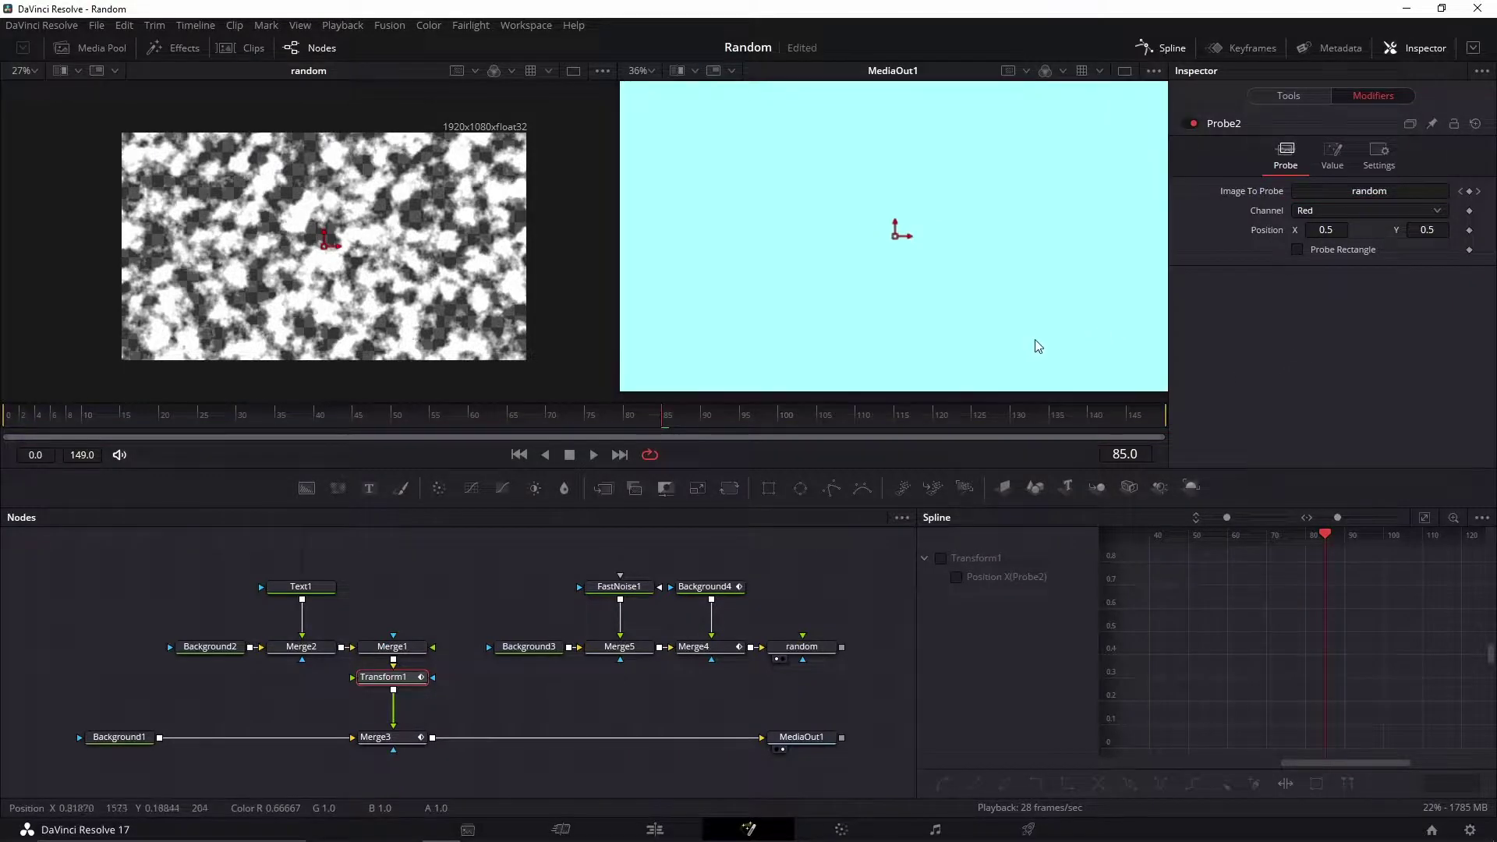
Preview playback and open Probe2's output value range settings.
{"action": "key", "text": "space"}
{"action": "scroll", "coordinate": [1029, 337], "scroll_direction": "down", "scroll_amount": 1}
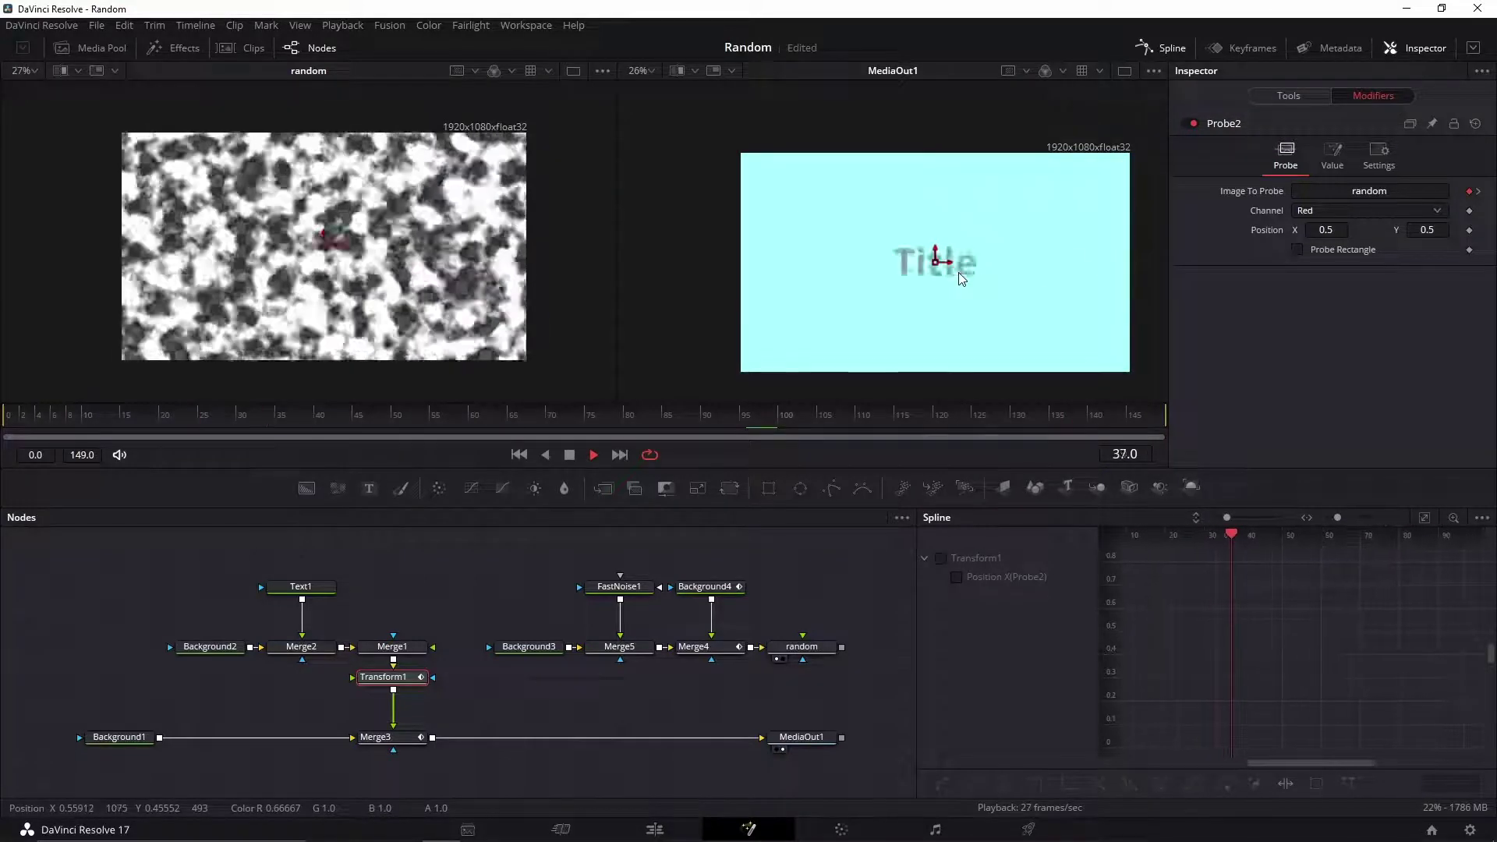
{"action": "key", "text": "space"}
{"action": "left_click", "coordinate": [1332, 155]}
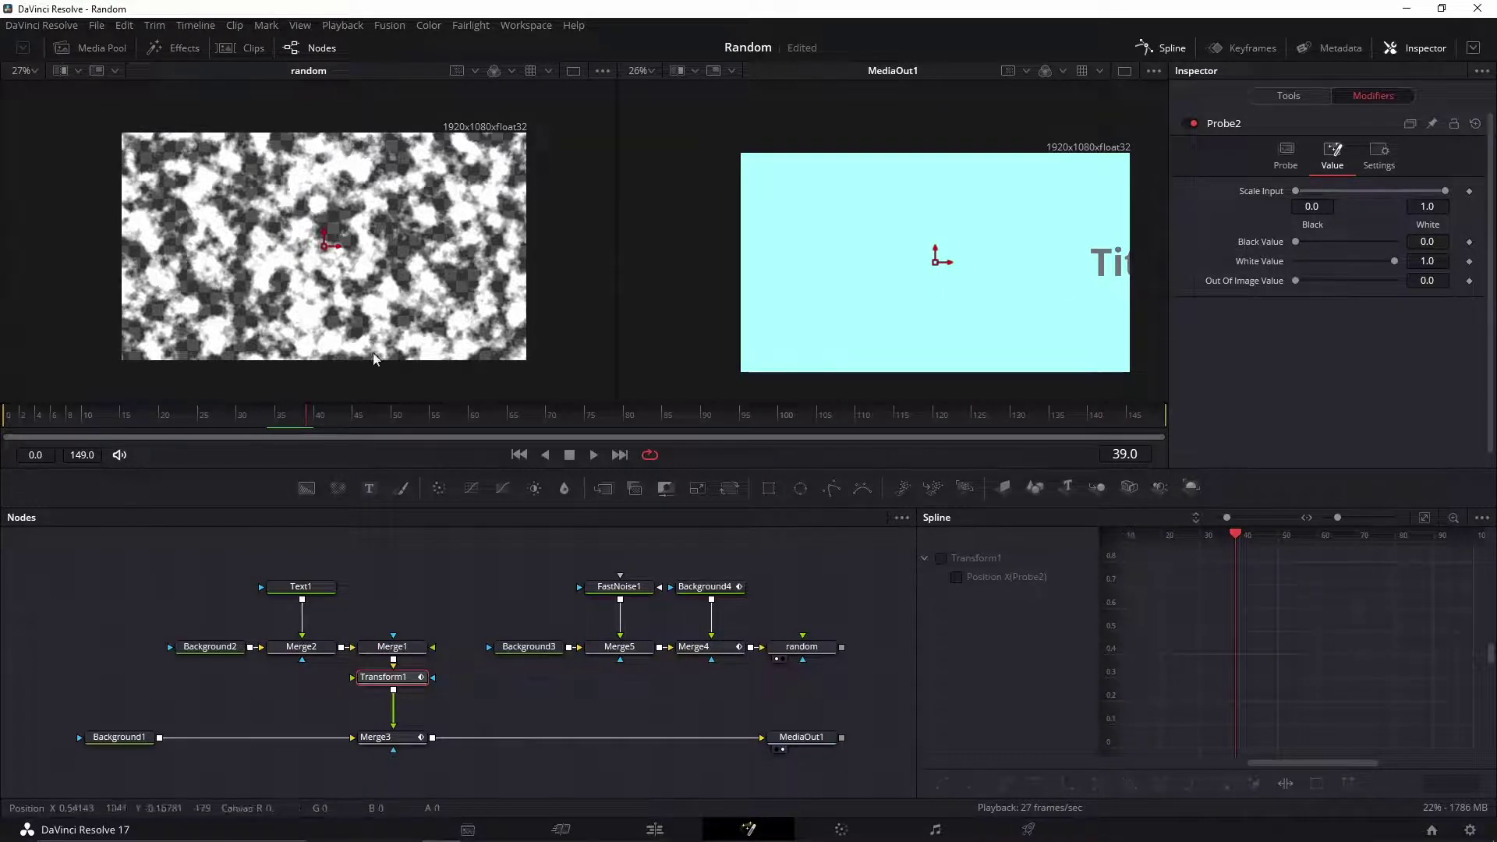
{"action": "scroll", "coordinate": [341, 259], "scroll_direction": "up", "scroll_amount": 2}
{"action": "scroll", "coordinate": [341, 261], "scroll_direction": "up", "scroll_amount": 1}
{"action": "left_click_drag", "start_coordinate": [310, 421], "coordinate": [488, 426]}
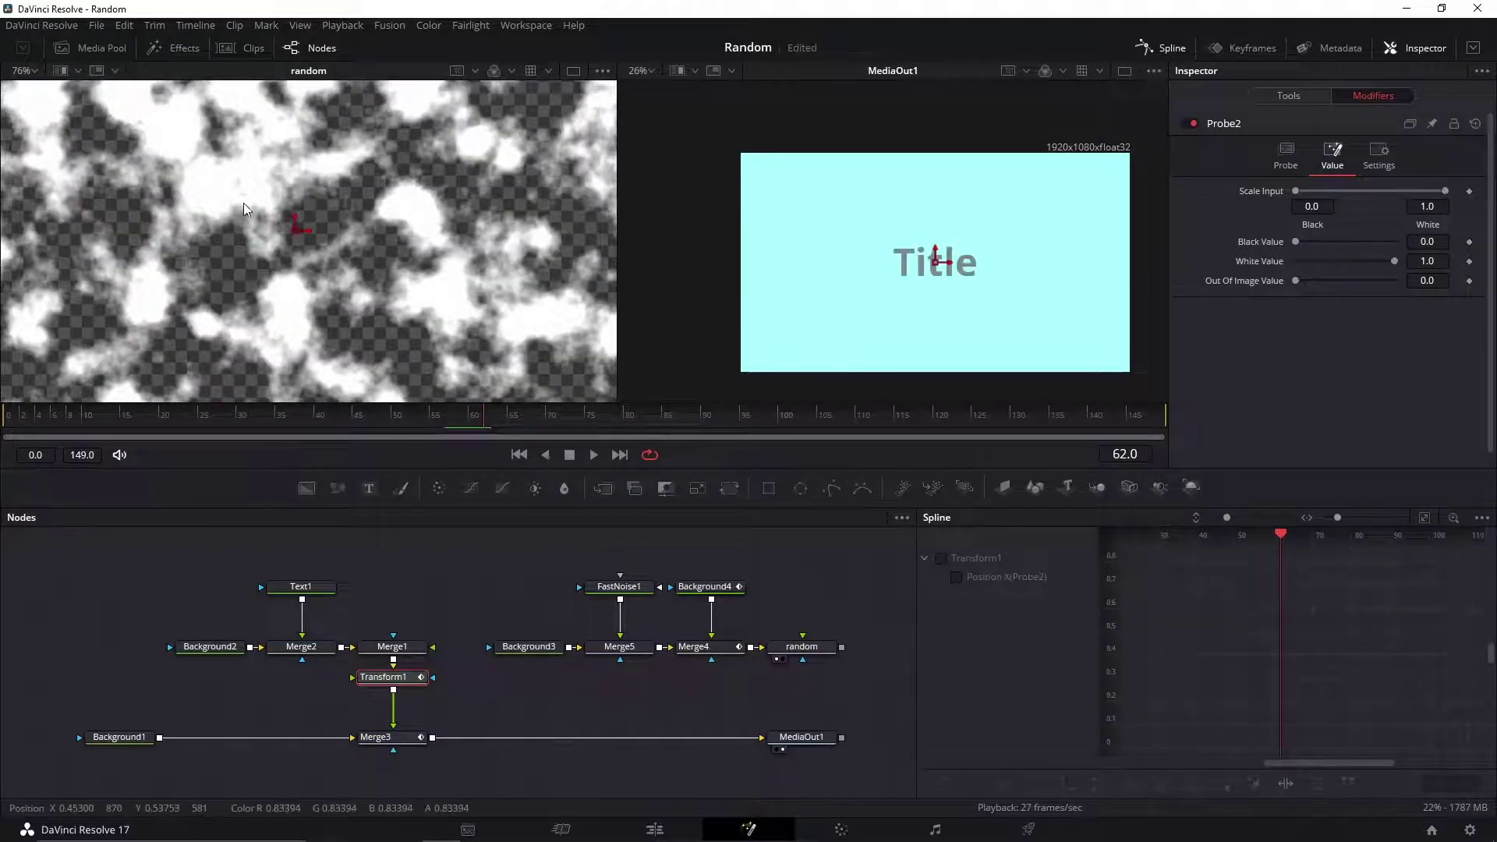
{"action": "scroll", "coordinate": [296, 230], "scroll_direction": "up", "scroll_amount": 2}
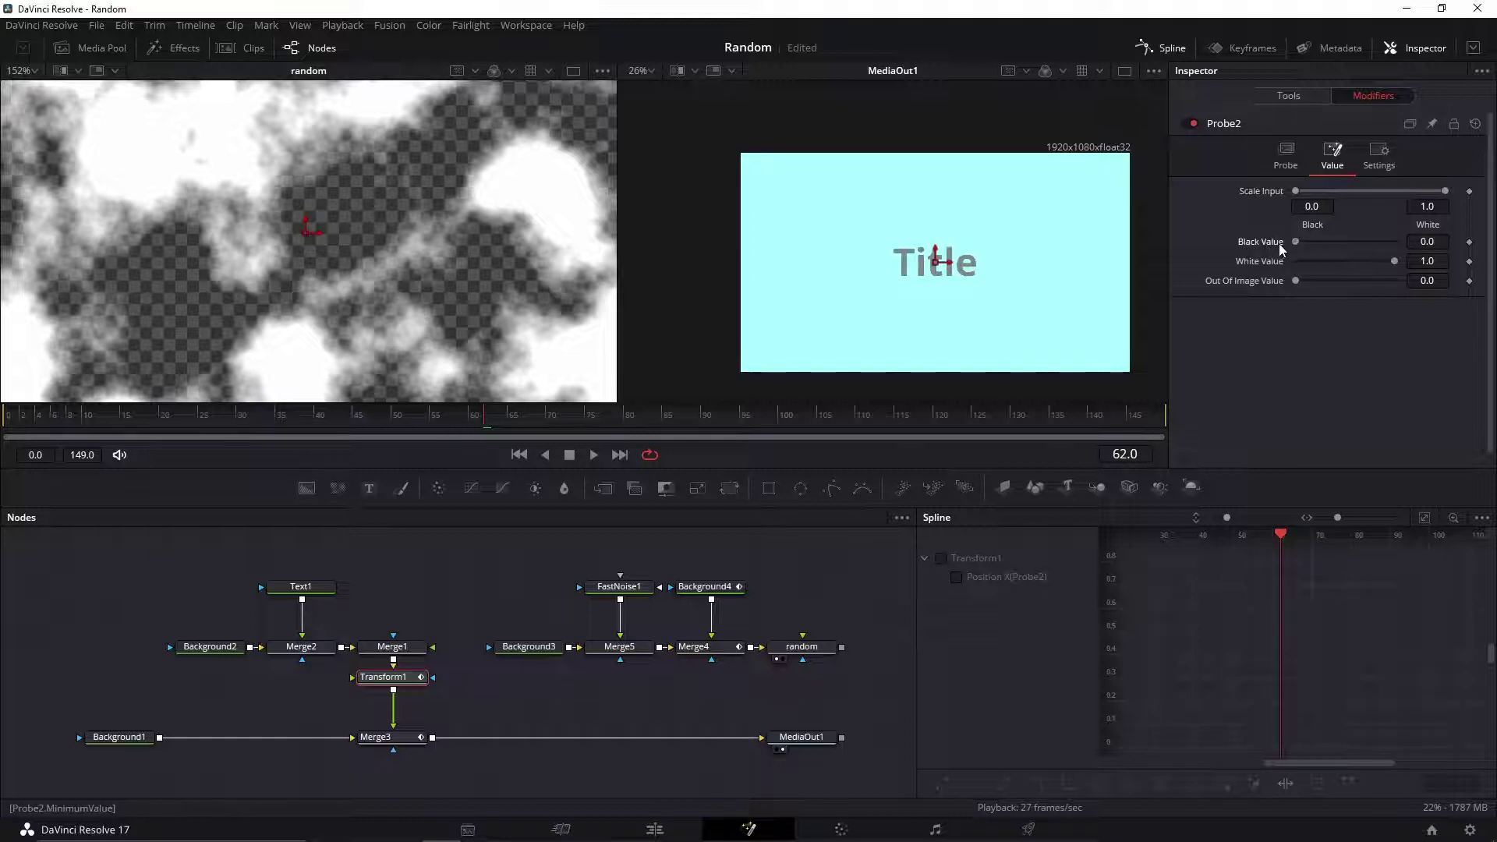
Set Probe2's Black Value to -0.3 and White Value to 0.3, then play back.
{"action": "left_click", "coordinate": [1425, 241]}
{"action": "type", "text": "-.3"}
{"action": "key", "text": "Return"}
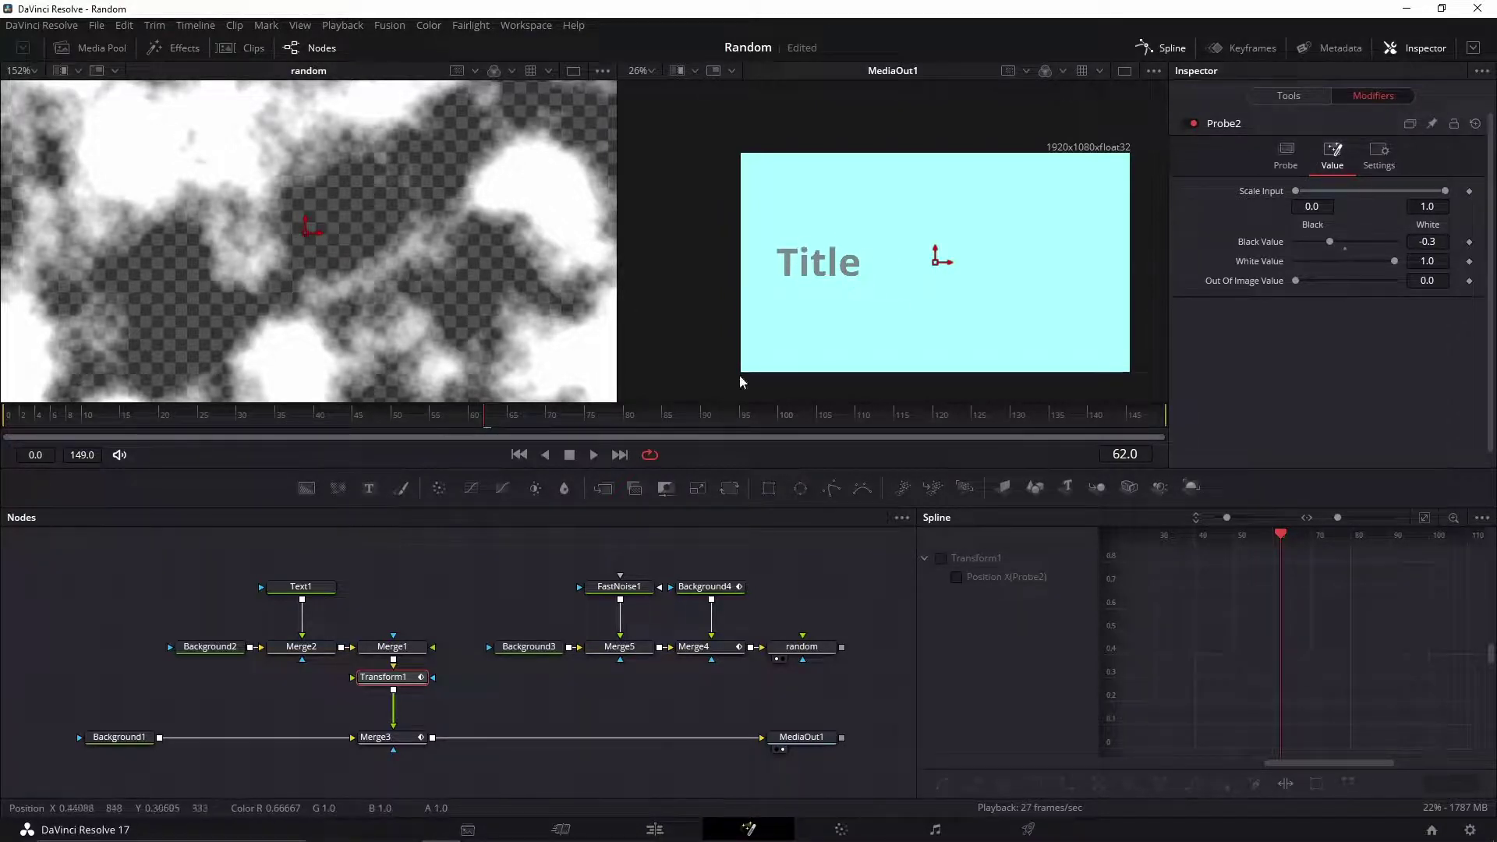
{"action": "key", "text": "space"}
{"action": "key", "text": "space"}
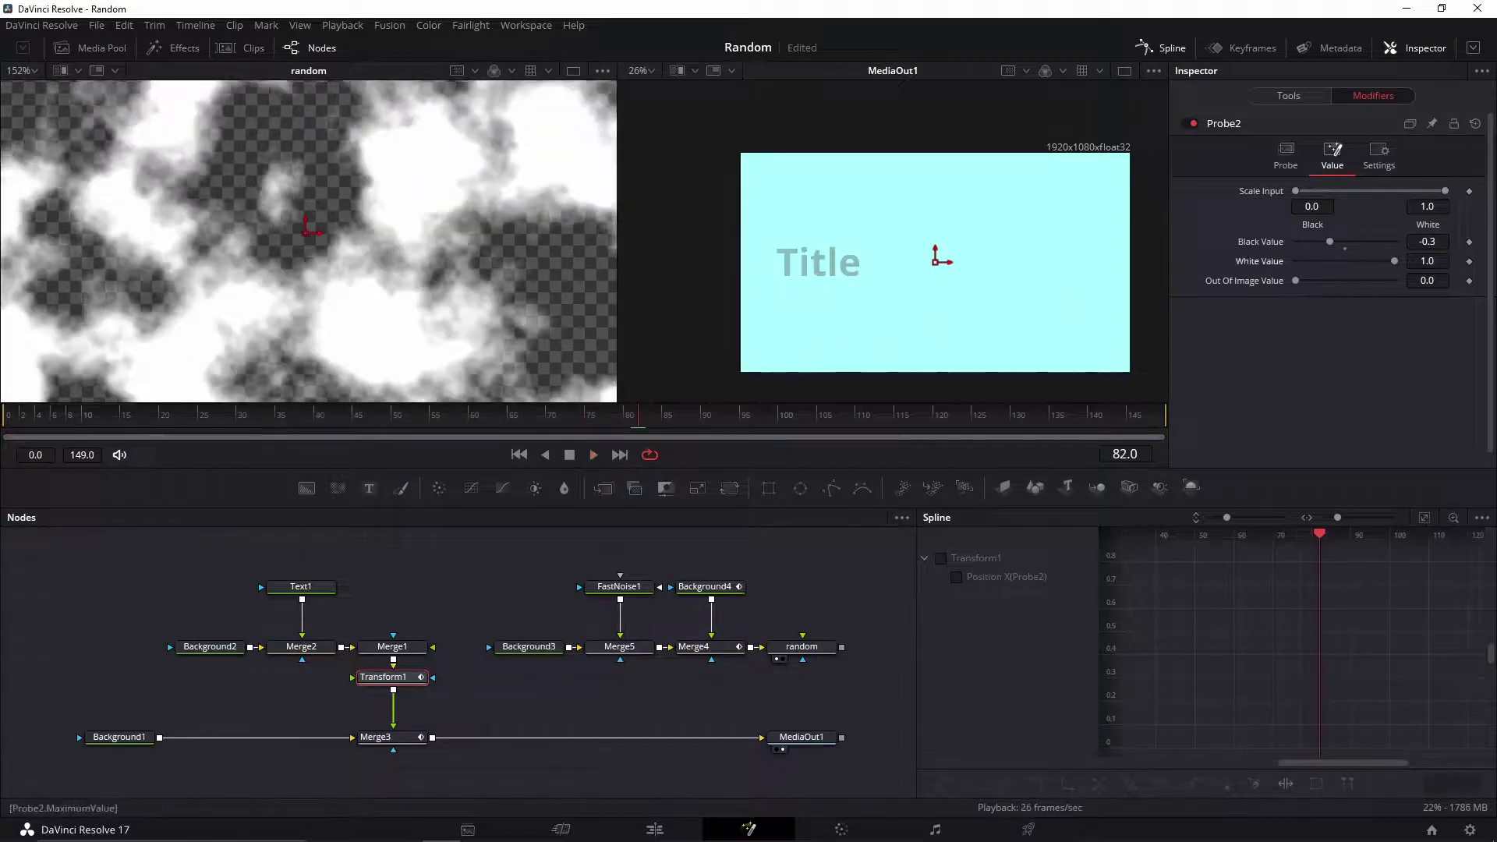
{"action": "left_click", "coordinate": [1426, 262]}
{"action": "type", "text": ".3"}
{"action": "key", "text": "Return"}
{"action": "left_click", "coordinate": [67, 418]}
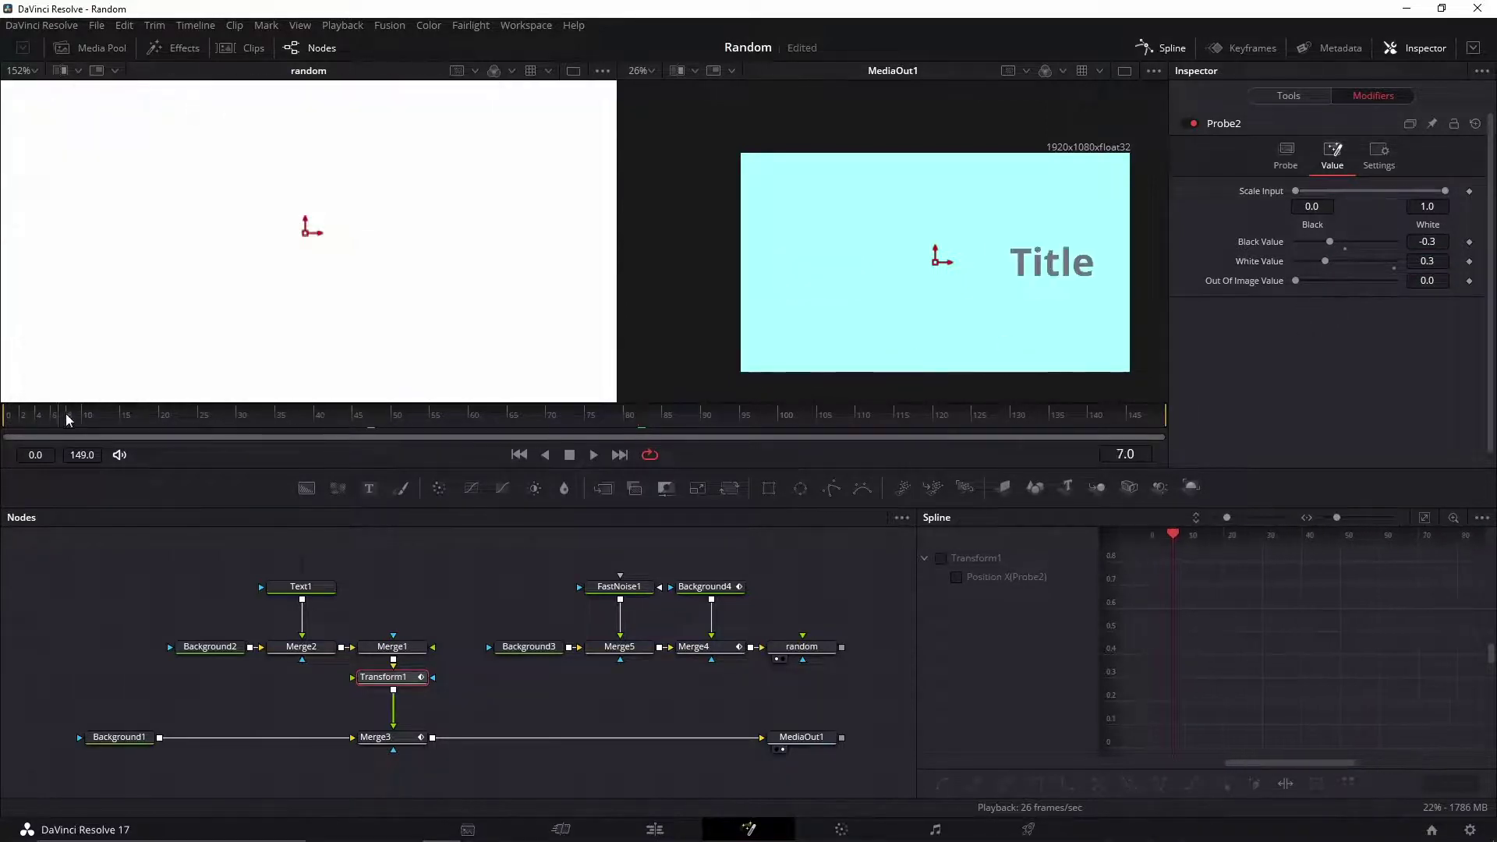
{"action": "key", "text": "space"}
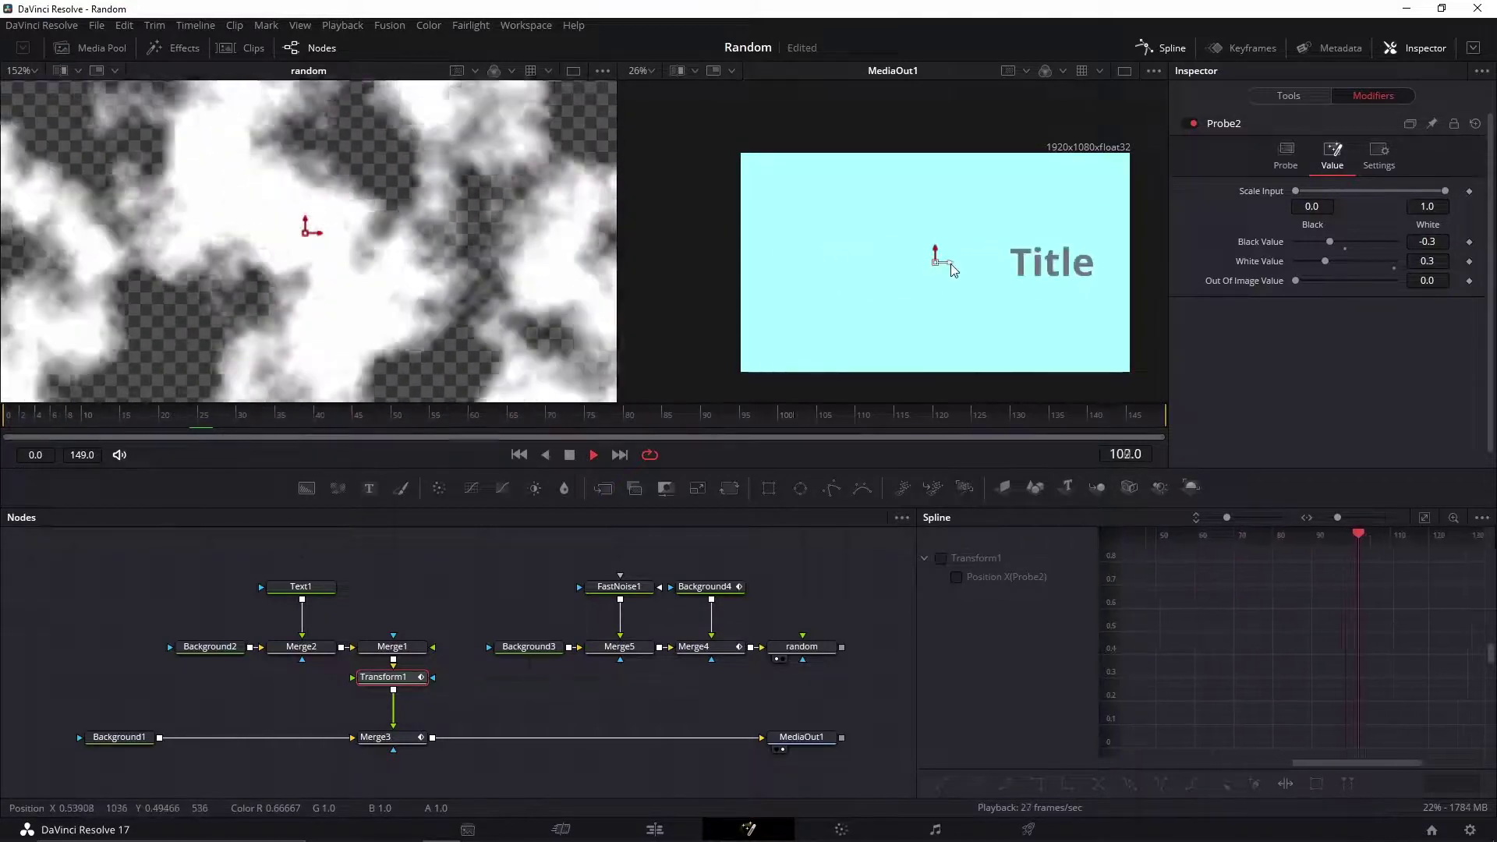
{"action": "key", "text": "space"}
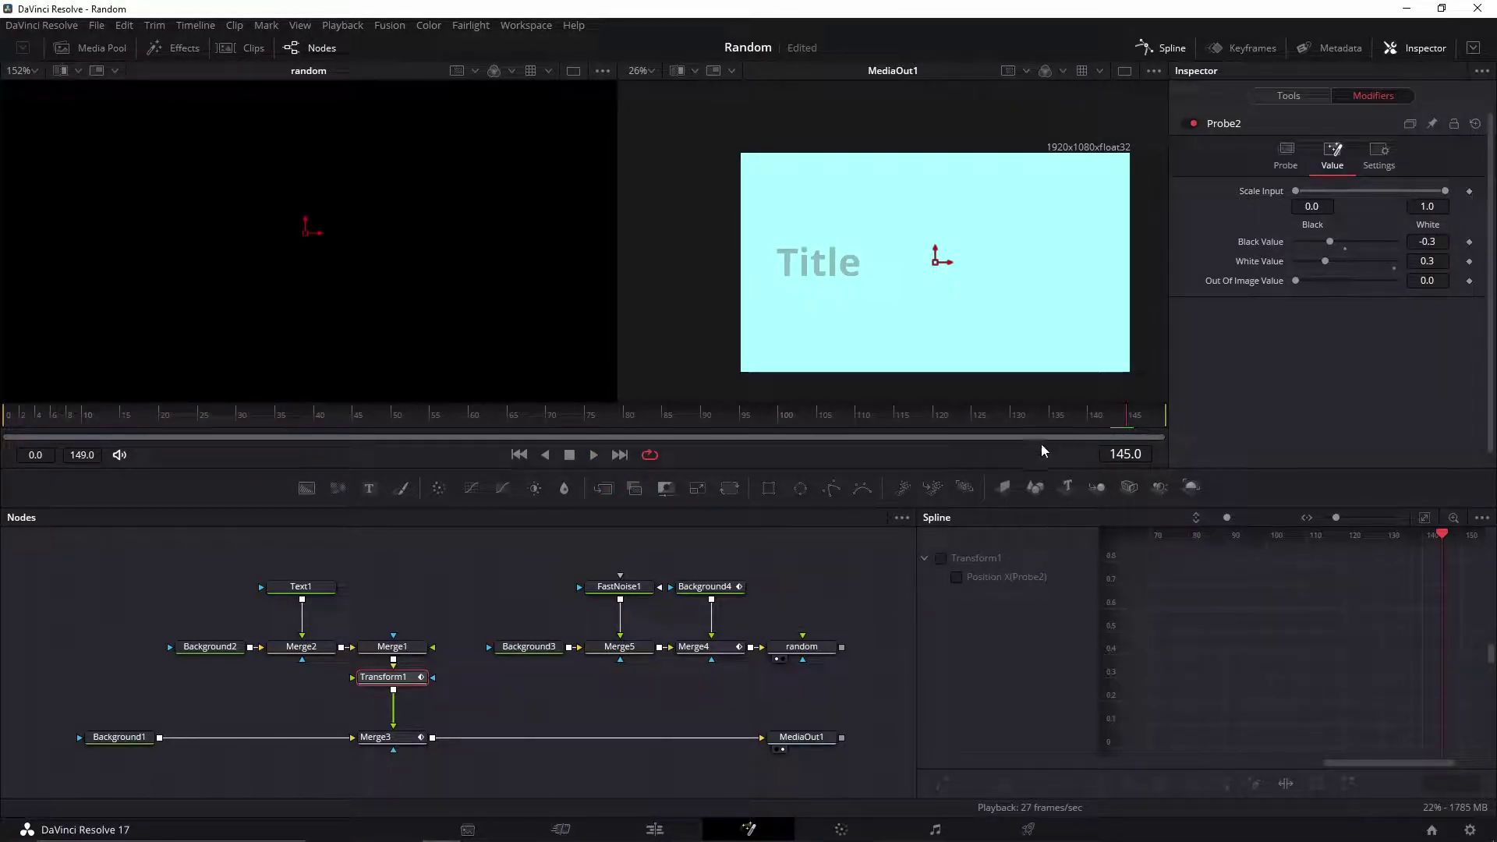
Drive Transform1's Position Y with a new Probe3 sampling the random image.
{"action": "left_click", "coordinate": [1305, 95]}
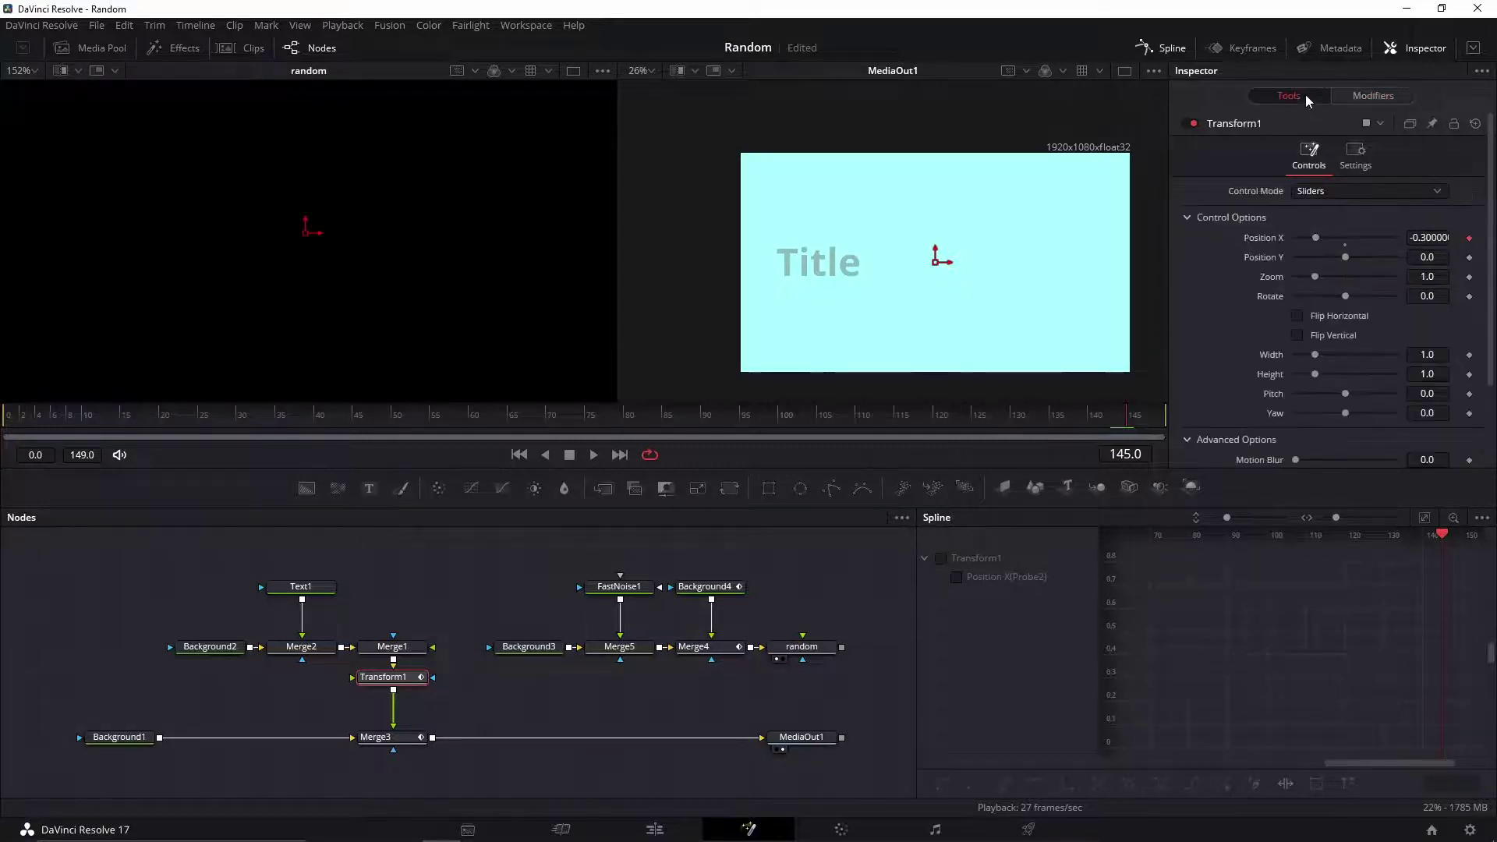
{"action": "right_click", "coordinate": [1267, 259]}
{"action": "mouse_move", "coordinate": [1310, 319]}
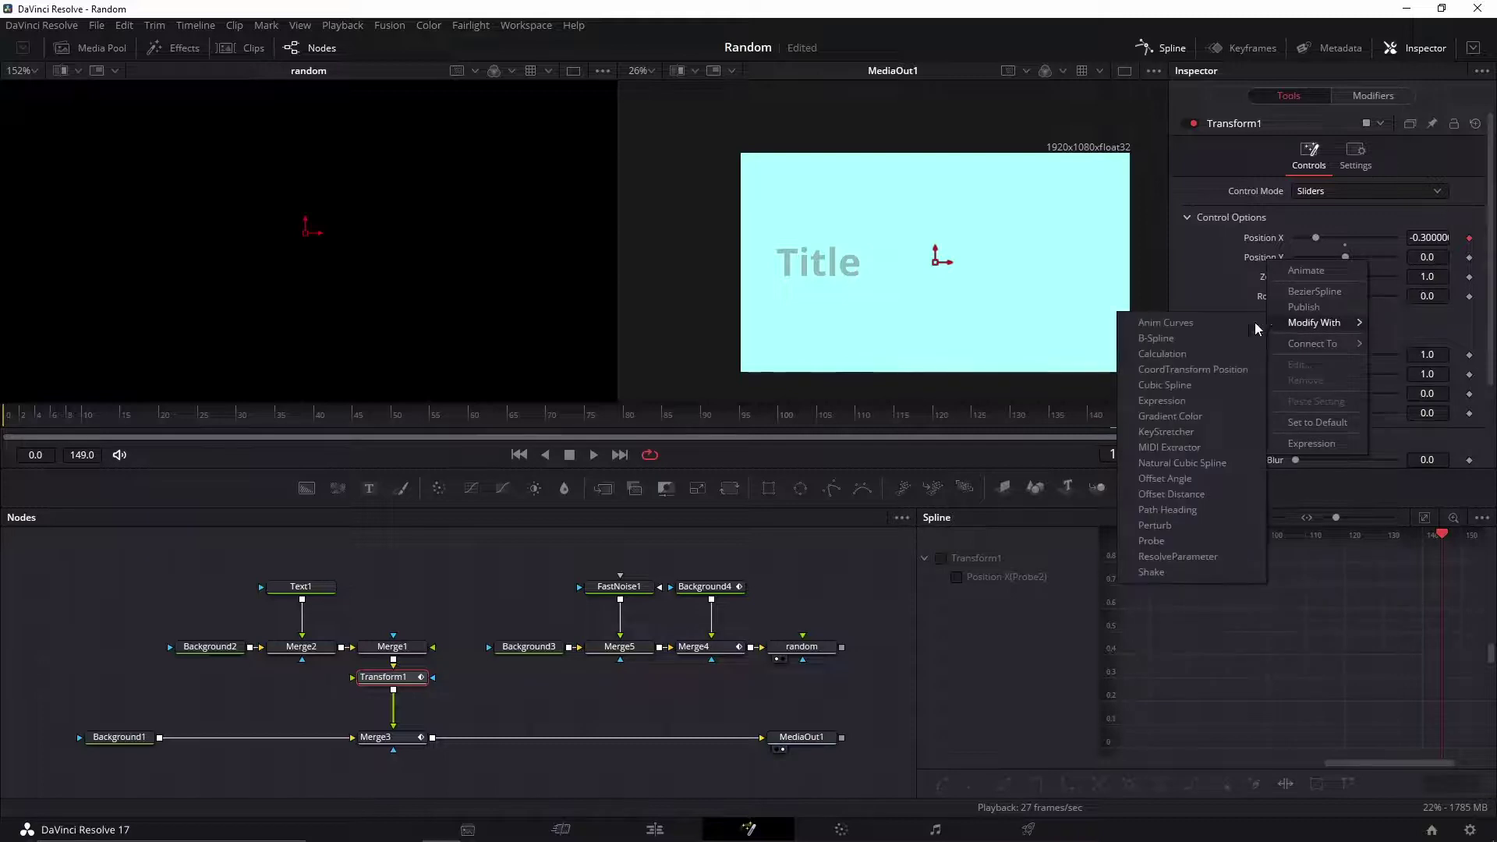
{"action": "left_click", "coordinate": [1152, 540]}
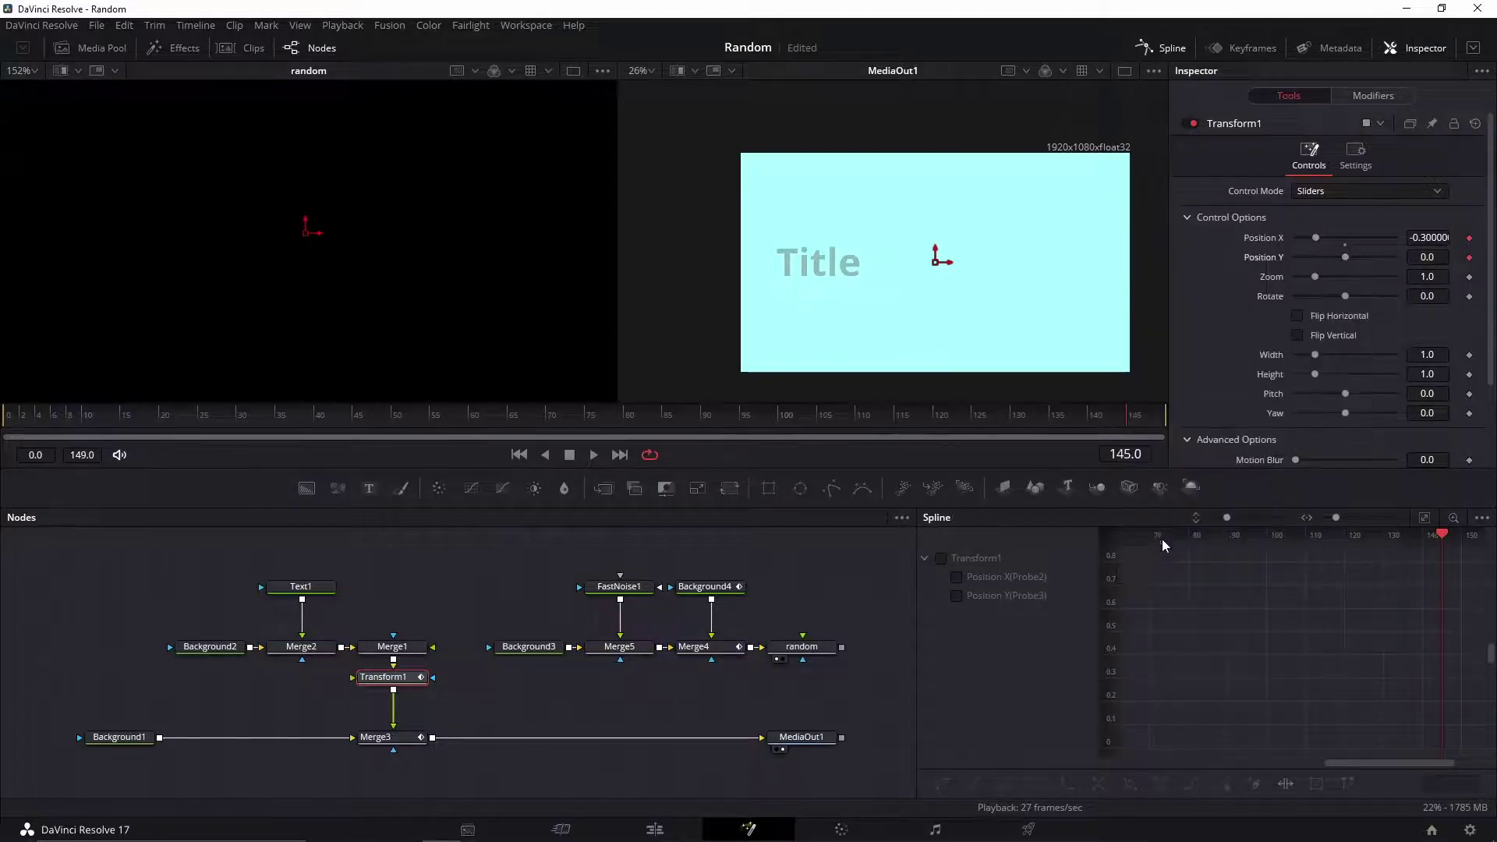
{"action": "left_click", "coordinate": [1373, 95]}
{"action": "left_click", "coordinate": [1370, 215]}
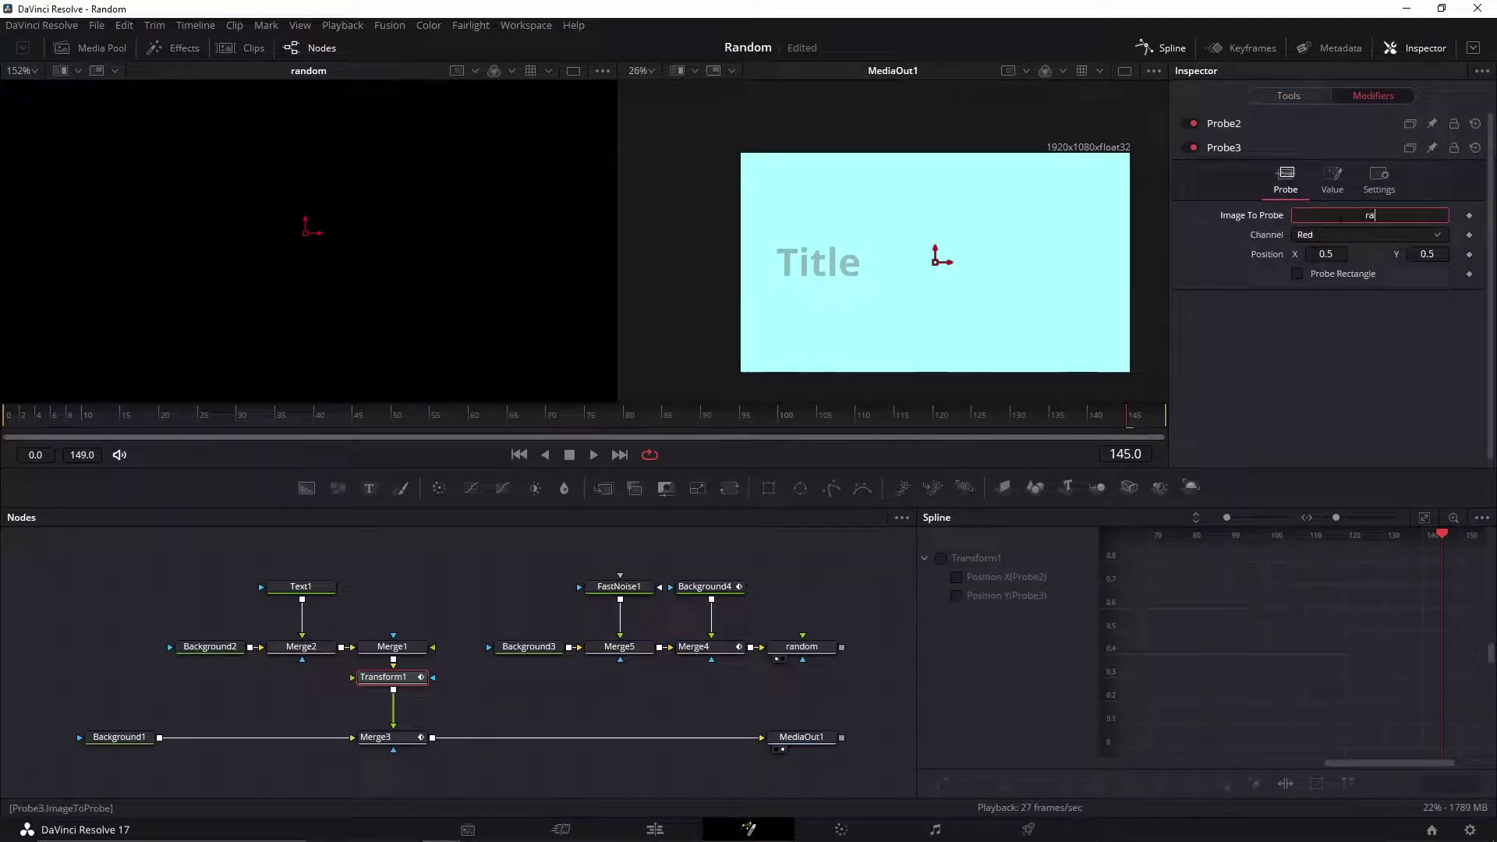
{"action": "type", "text": "random"}
{"action": "key", "text": "Return"}
Set Probe3's Black Value to -0.3 and White Value to 0.3, then preview to frame 36.
{"action": "left_click", "coordinate": [1340, 192]}
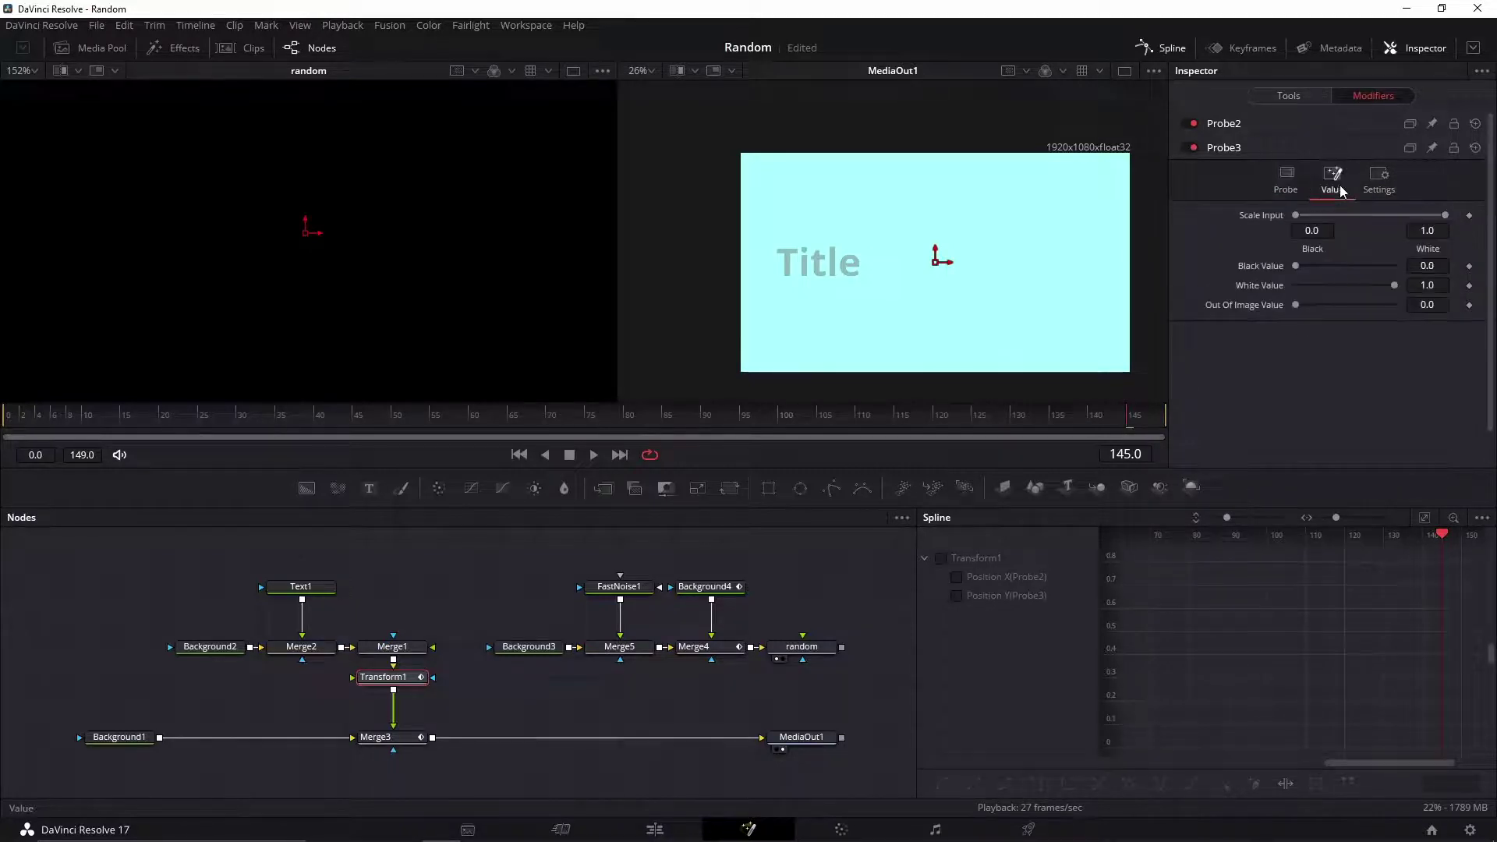
{"action": "left_click", "coordinate": [1427, 266]}
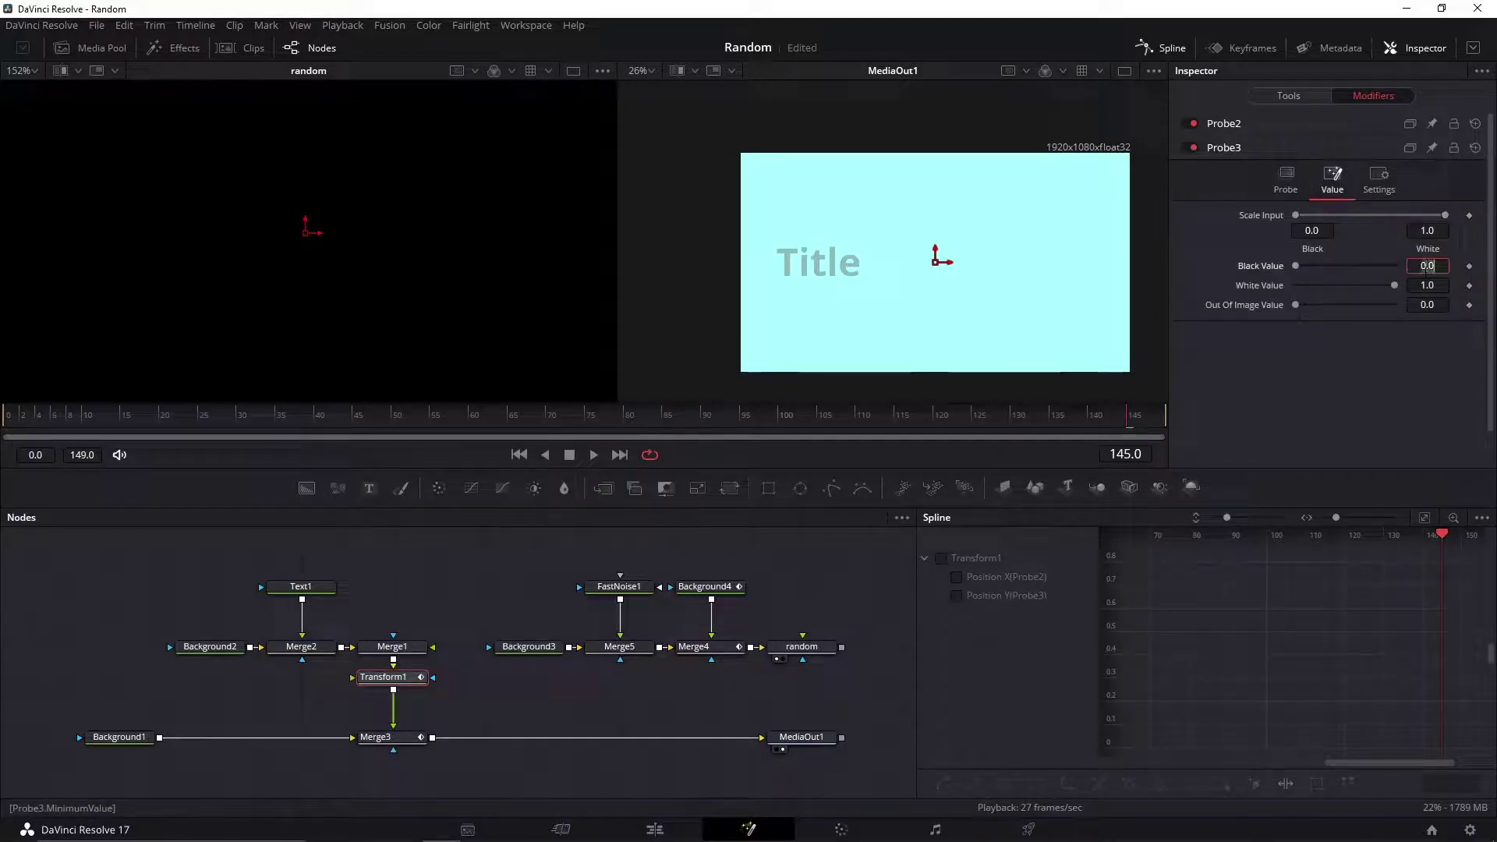
{"action": "type", "text": "-.3"}
{"action": "key", "text": "Return"}
{"action": "left_click", "coordinate": [1427, 285]}
{"action": "key", "text": "BackSpace"}
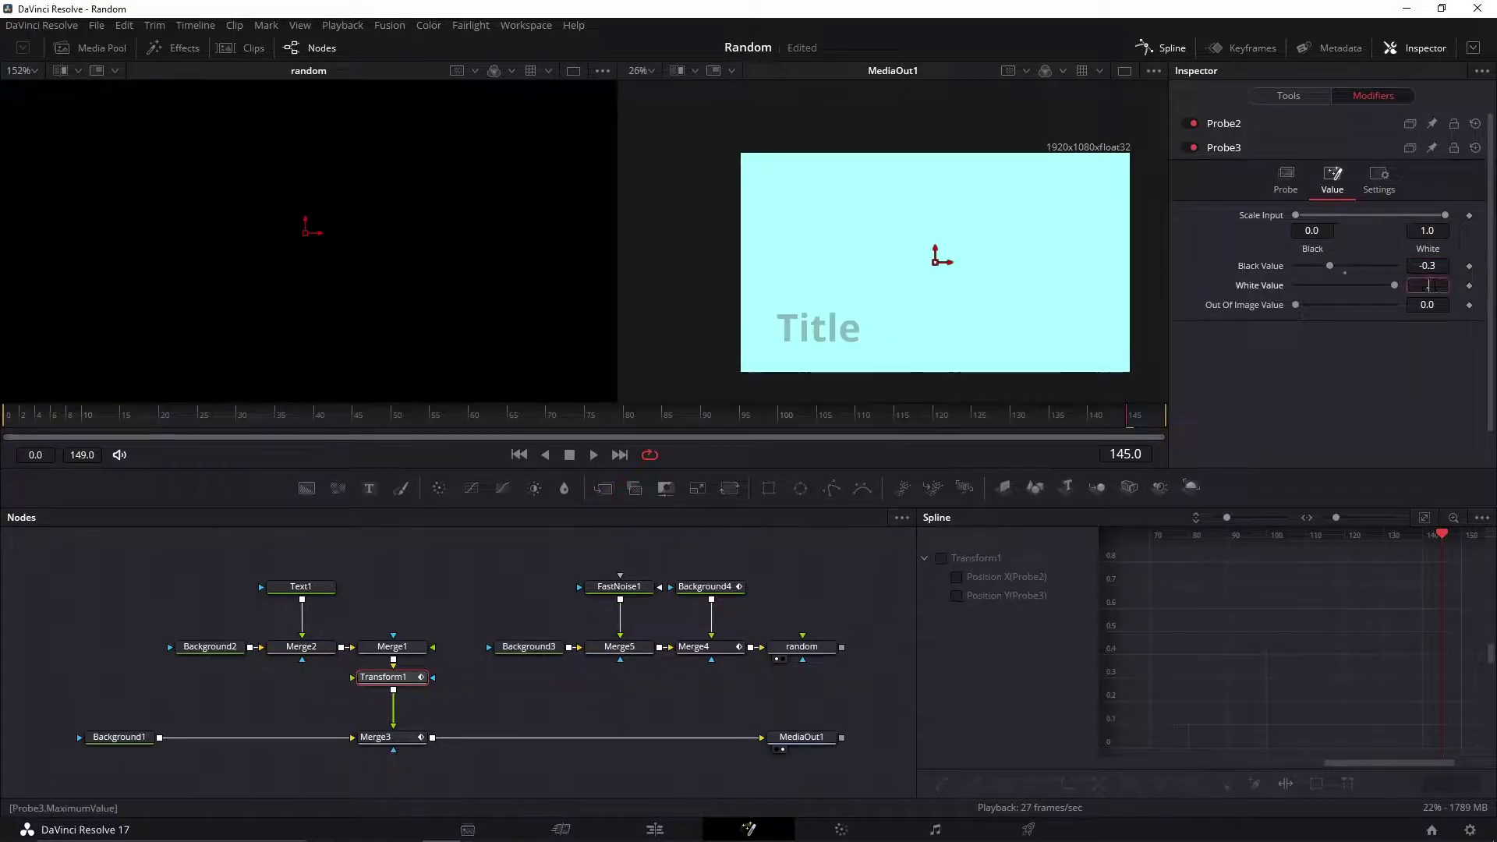
{"action": "key", "text": "Return"}
{"action": "key", "text": "space"}
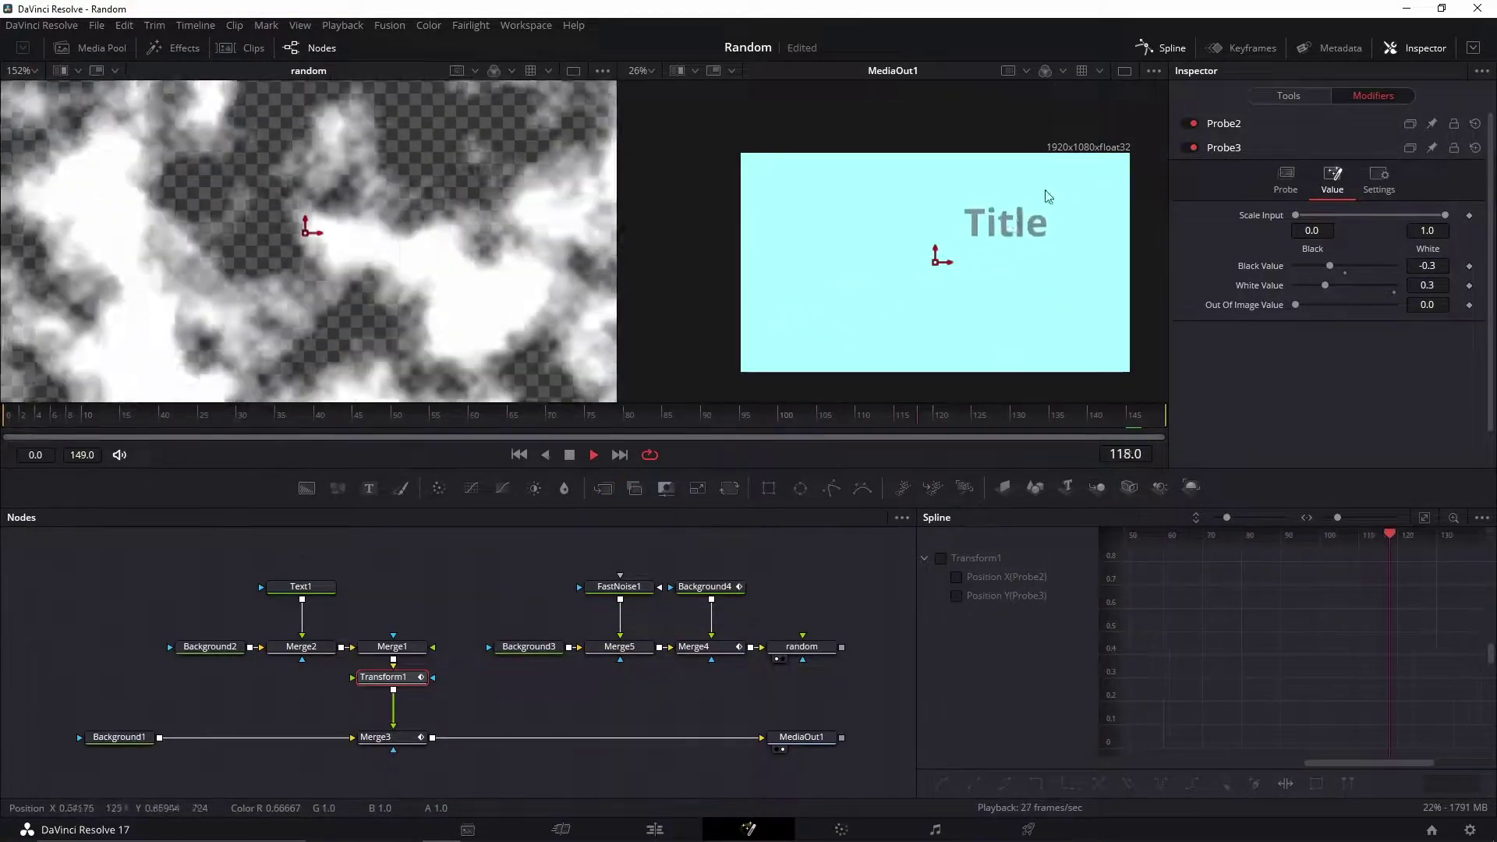
{"action": "key", "text": "space"}
{"action": "left_click_drag", "start_coordinate": [323, 414], "coordinate": [281, 414]}
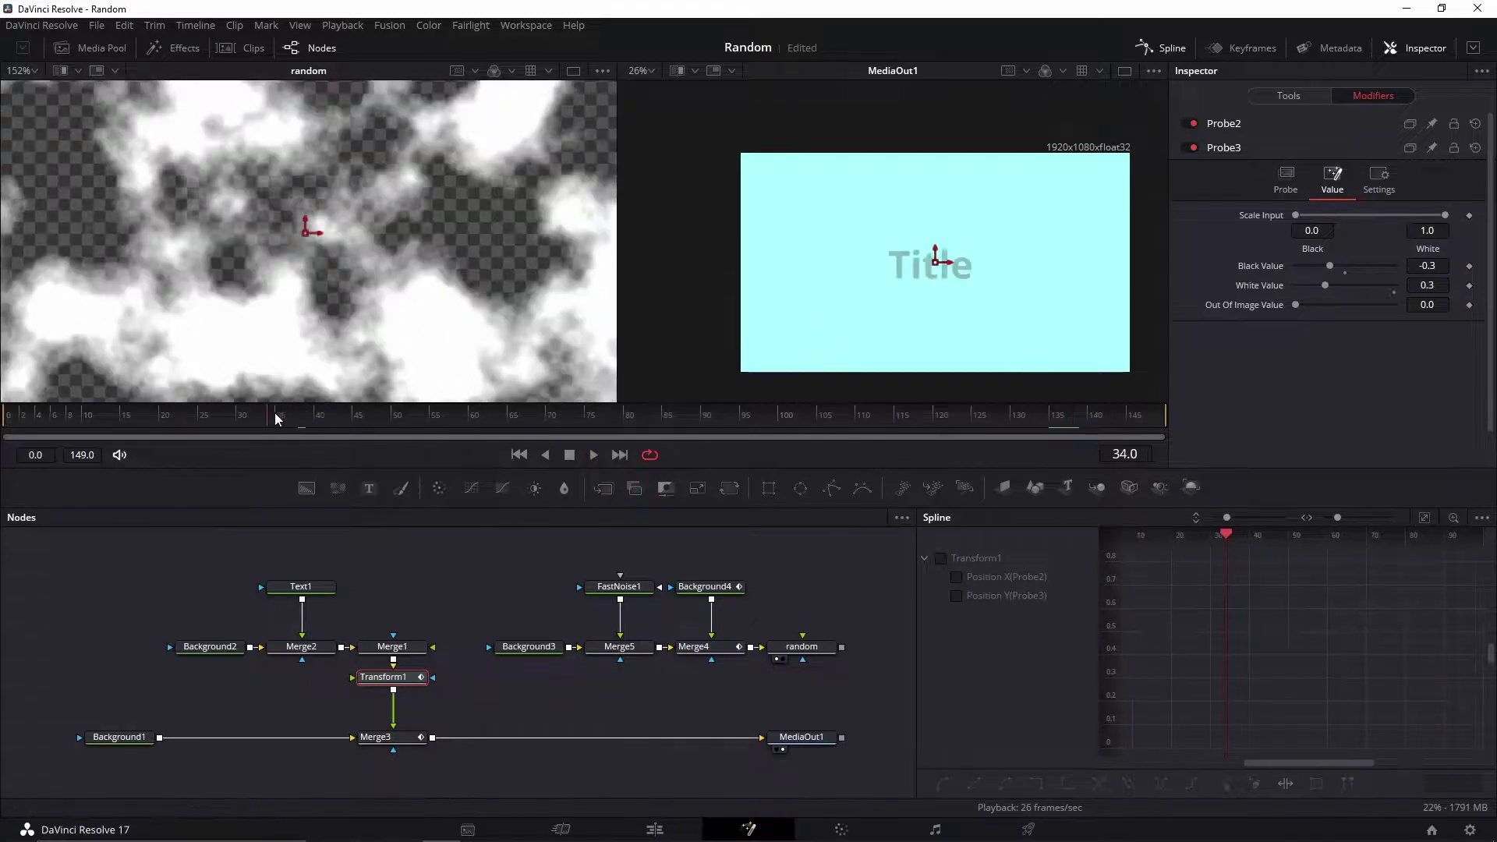
{"action": "scroll", "coordinate": [386, 260], "scroll_direction": "down", "scroll_amount": 2}
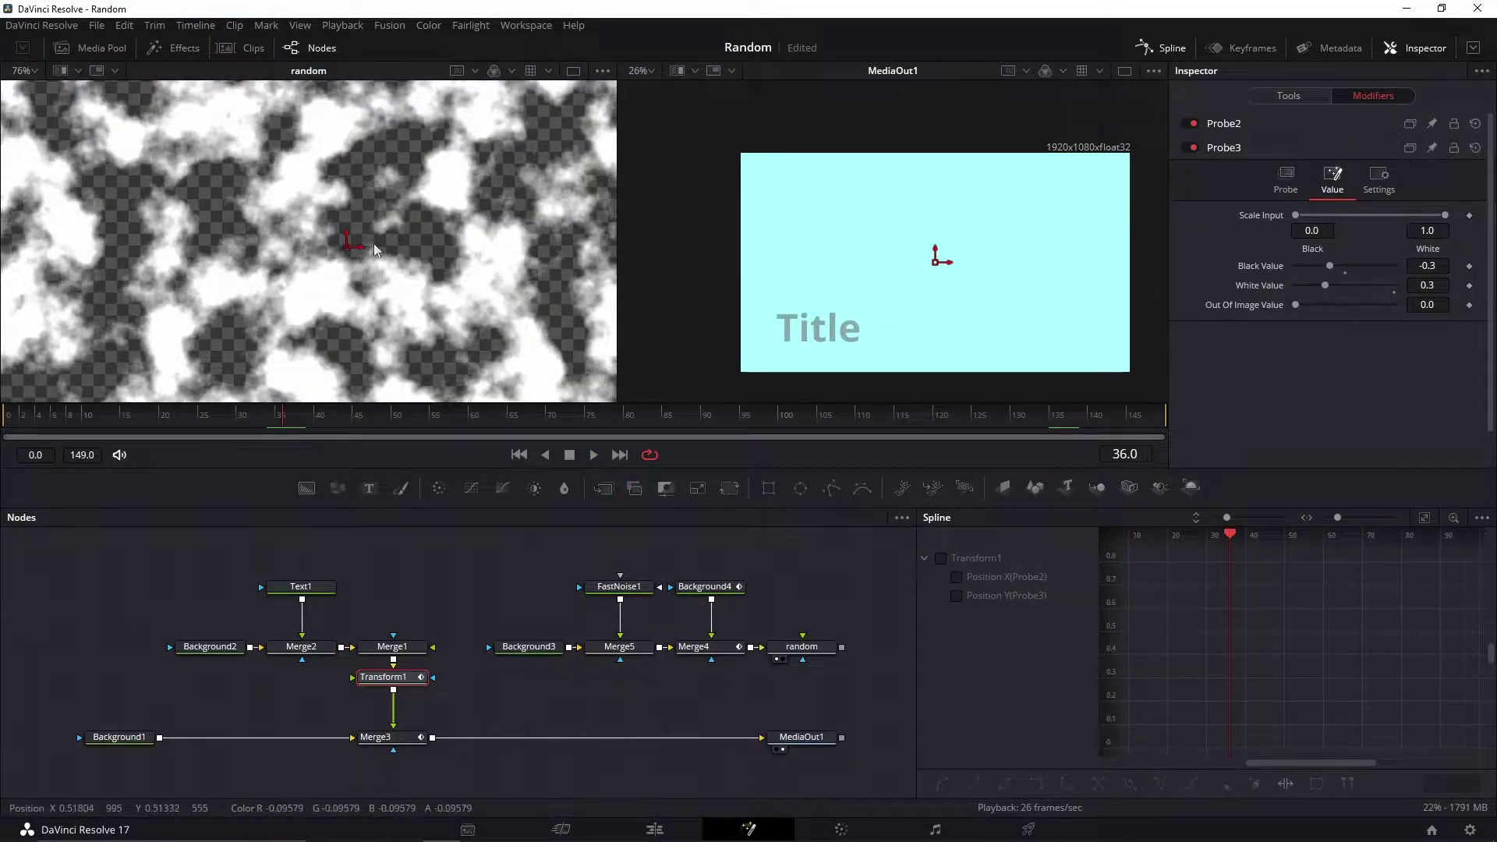
Move Probe3's sampling point to X 0.392, Y 0.632 and preview the resulting motion.
{"action": "left_click", "coordinate": [1286, 178]}
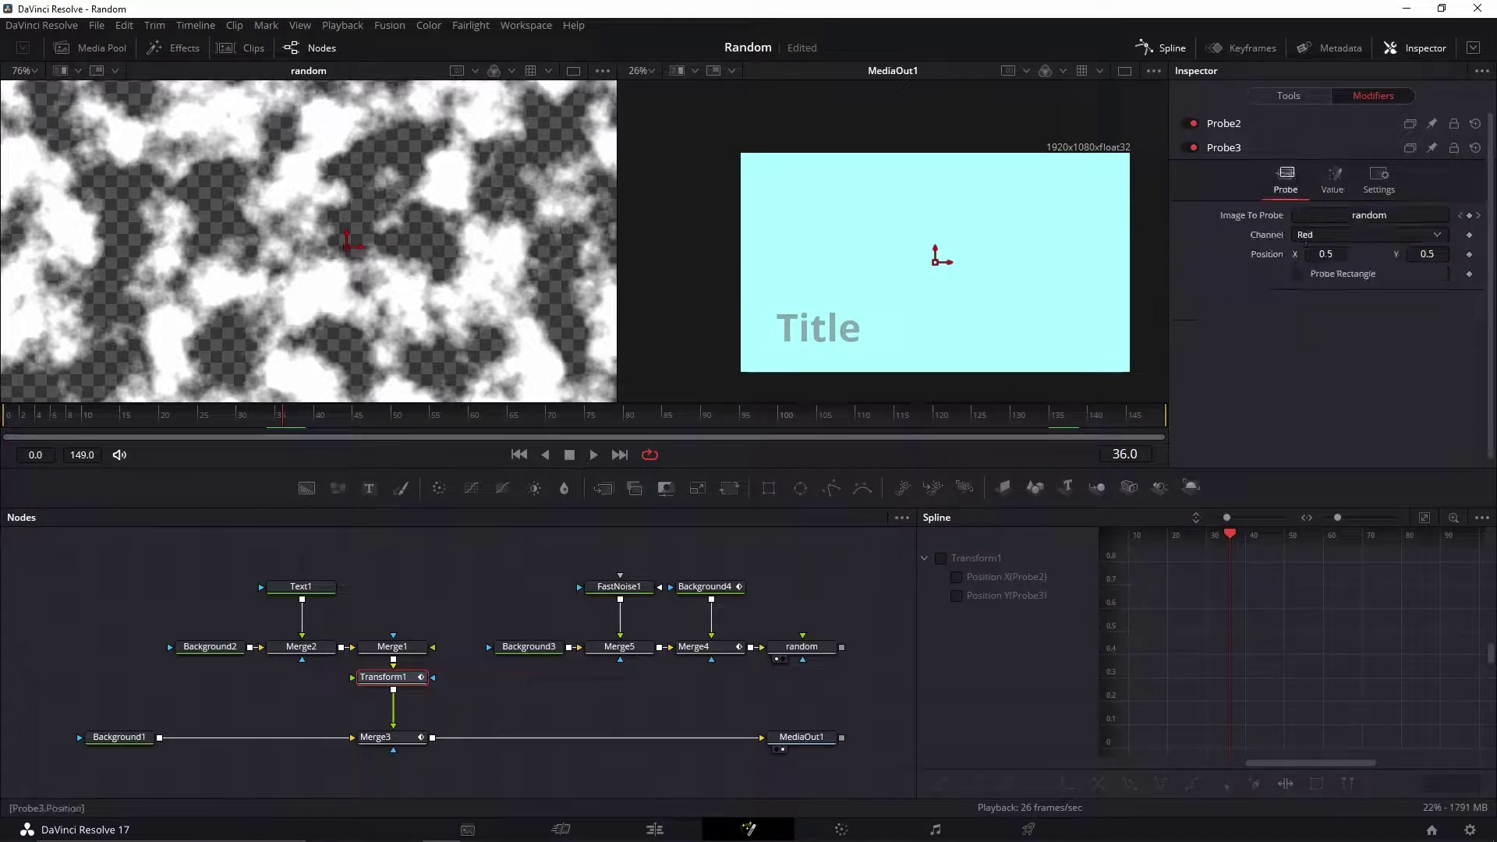
{"action": "left_click_drag", "start_coordinate": [935, 257], "coordinate": [932, 227]}
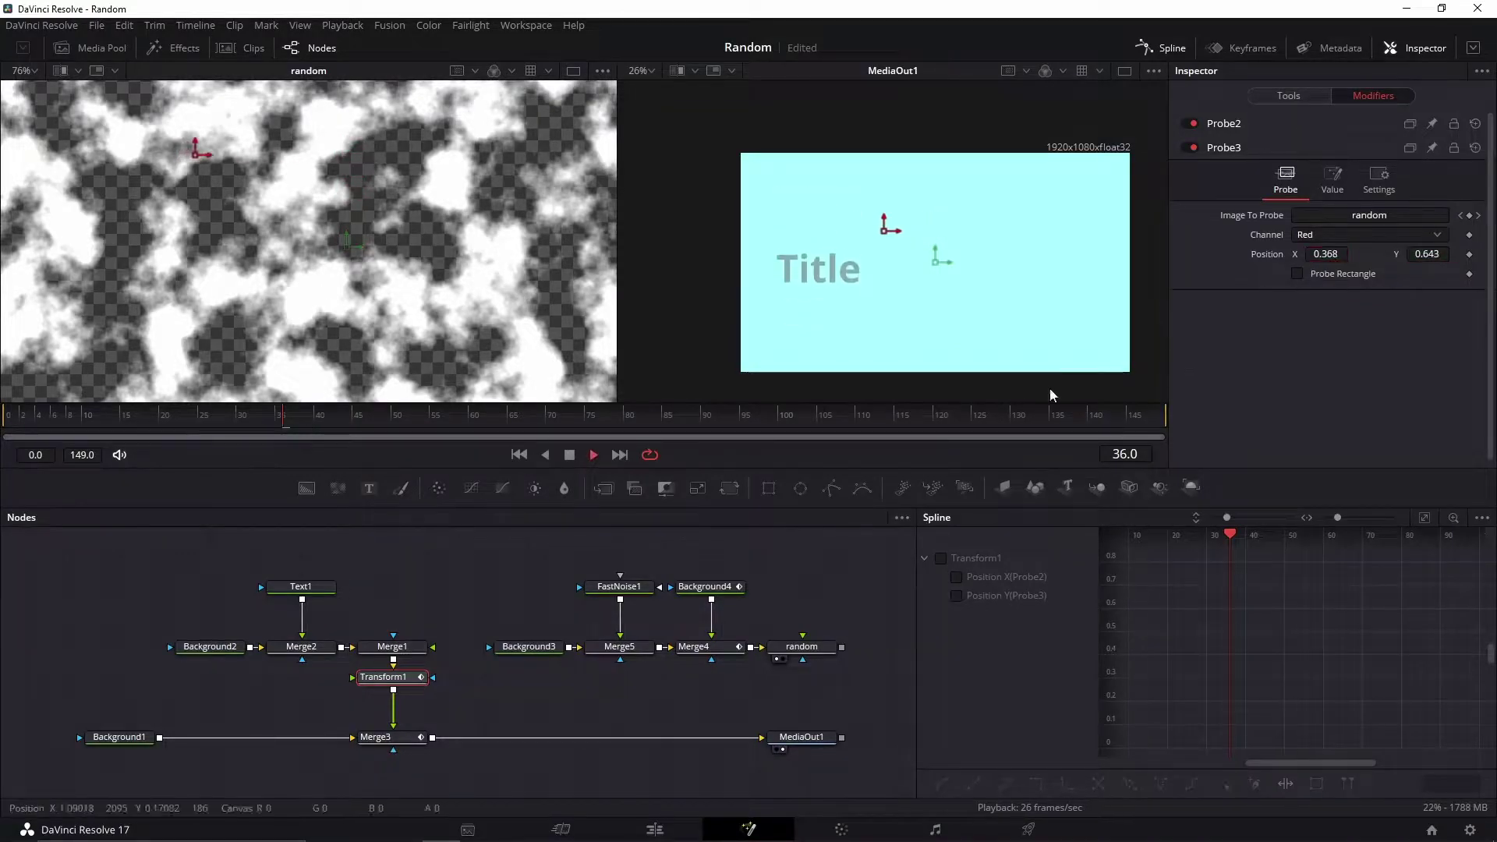
{"action": "key", "text": "space"}
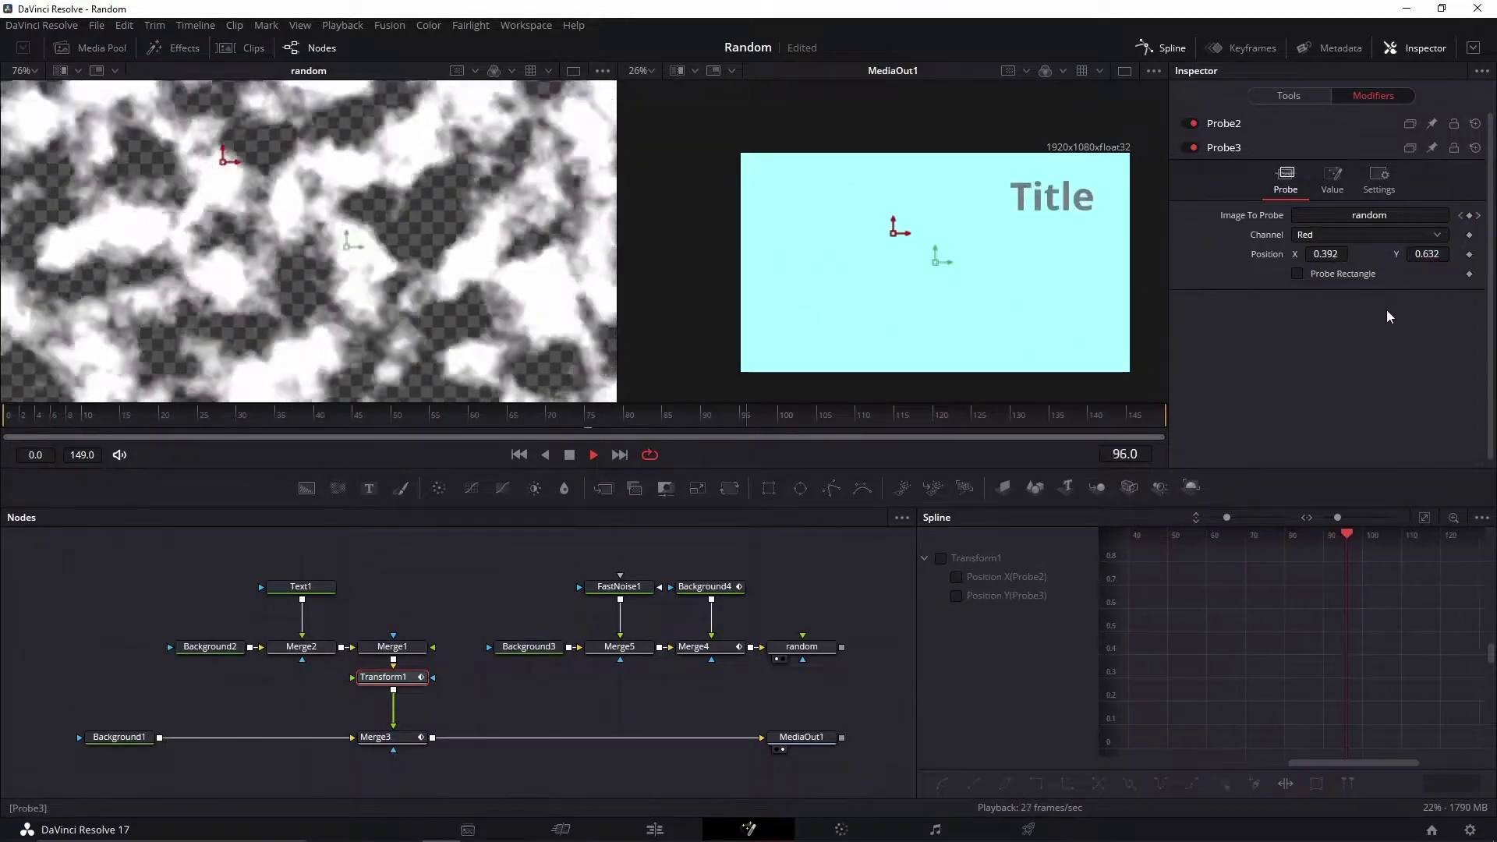
{"action": "key", "text": "space"}
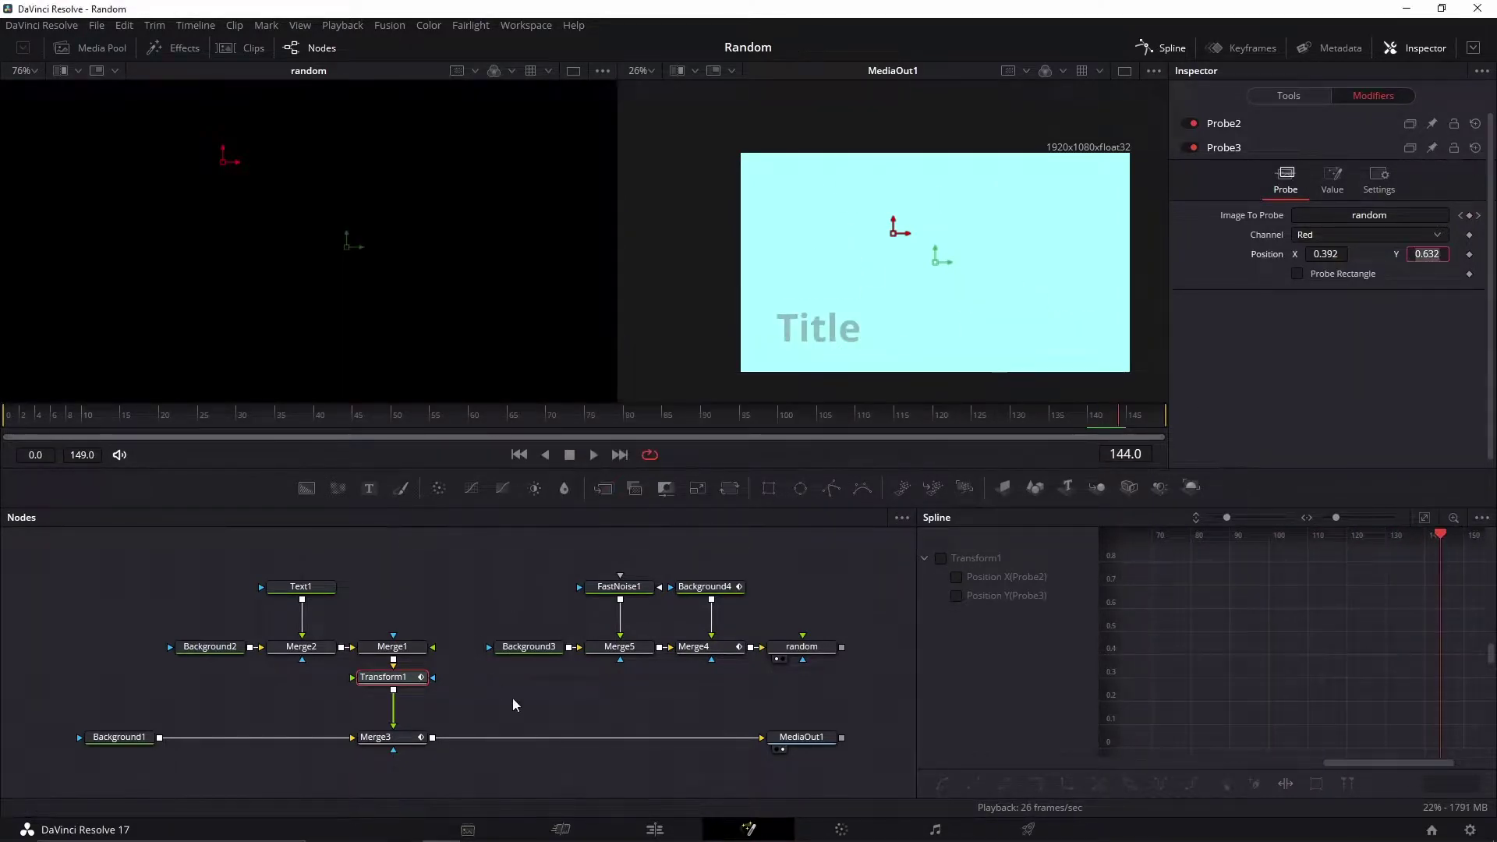
Clear the node selection and recentre the node graph view.
{"action": "left_click_drag", "start_coordinate": [512, 699], "coordinate": [455, 686]}
{"action": "left_click", "coordinate": [485, 683]}
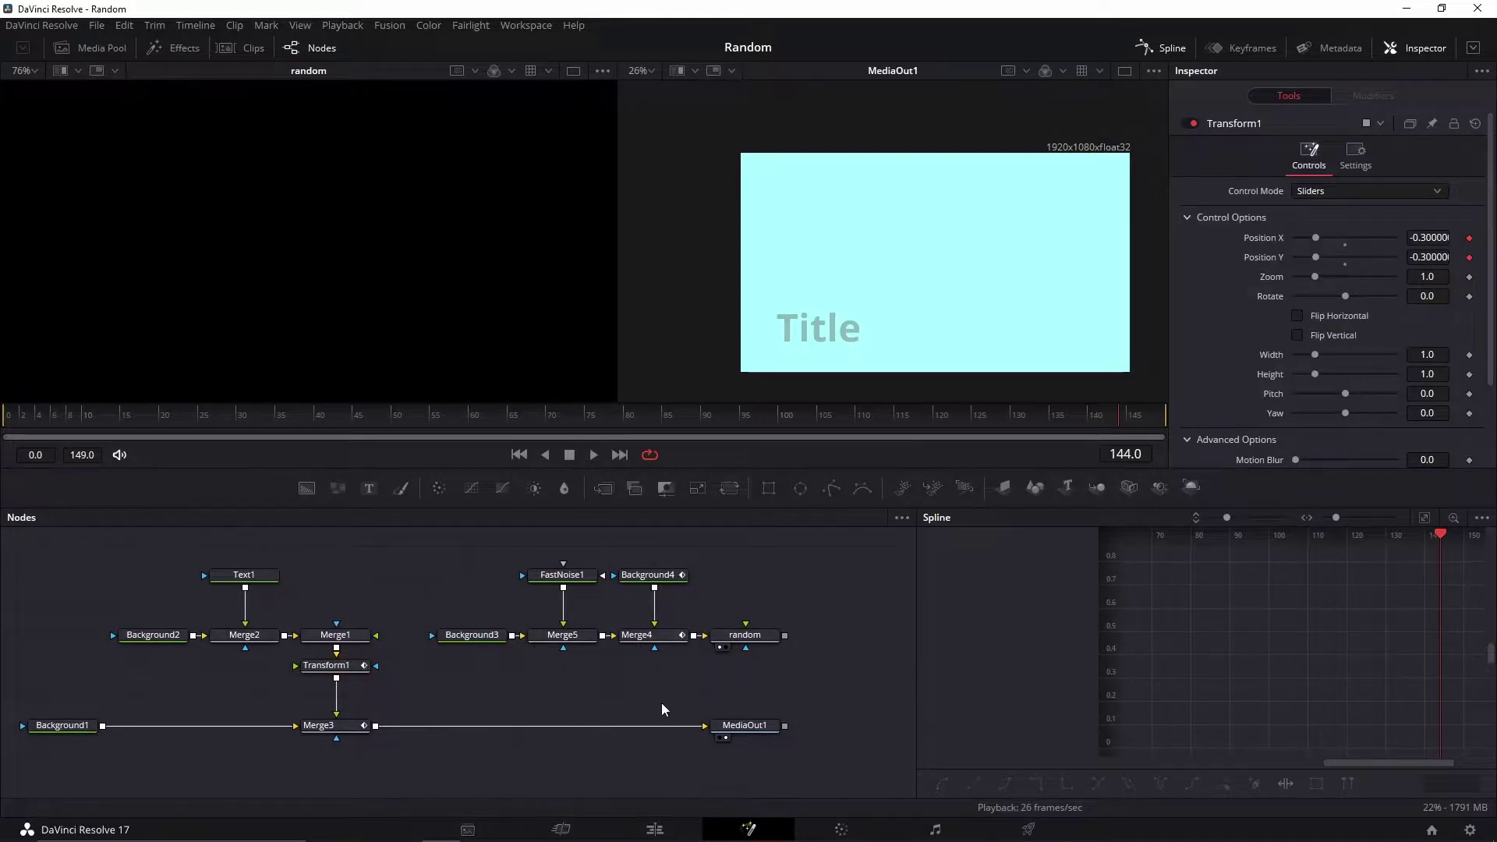
{"action": "left_click_drag", "start_coordinate": [662, 694], "coordinate": [707, 693]}
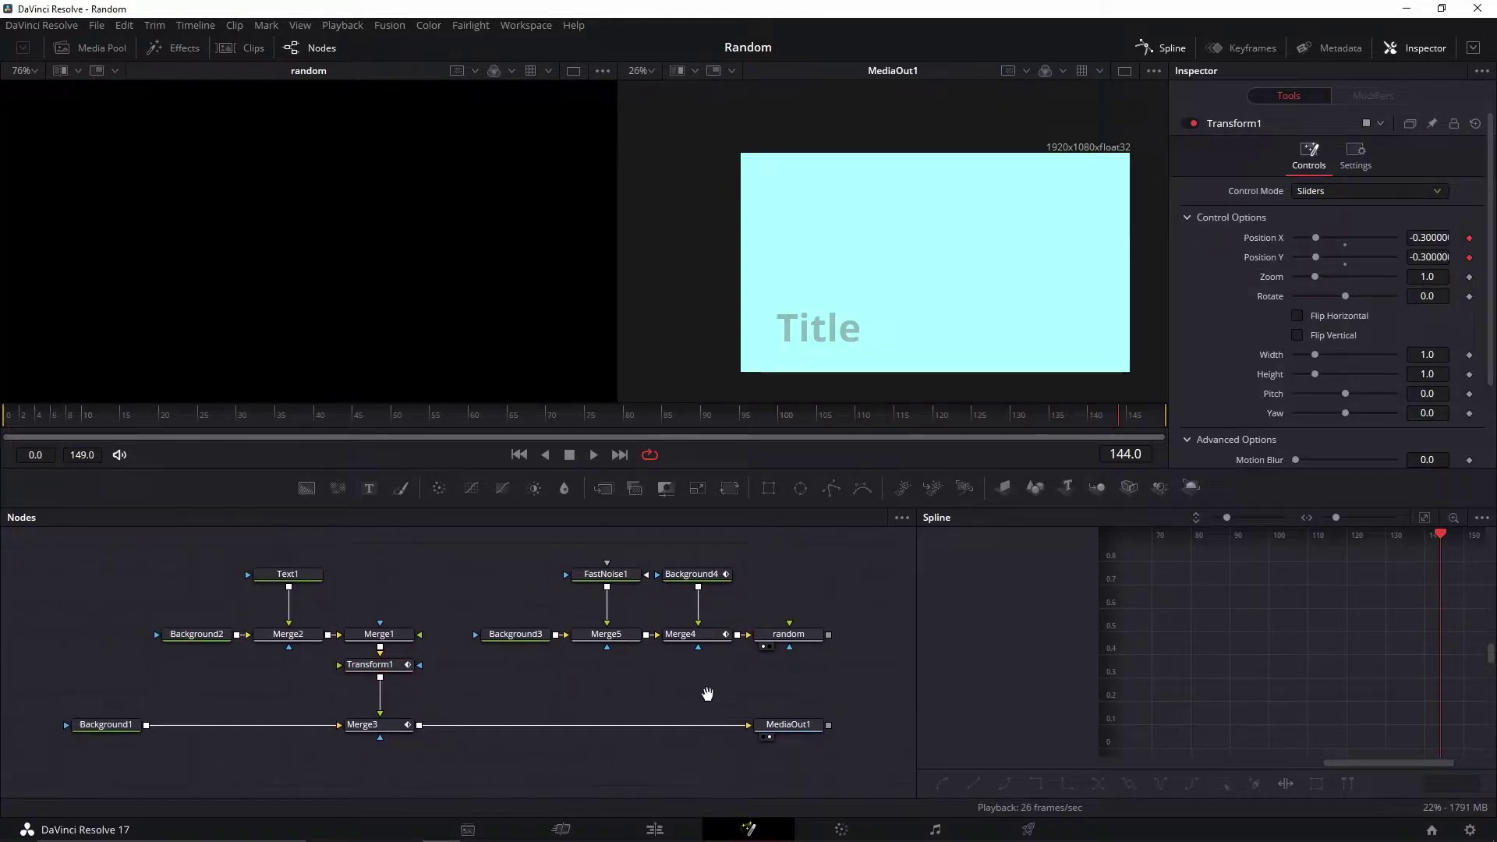